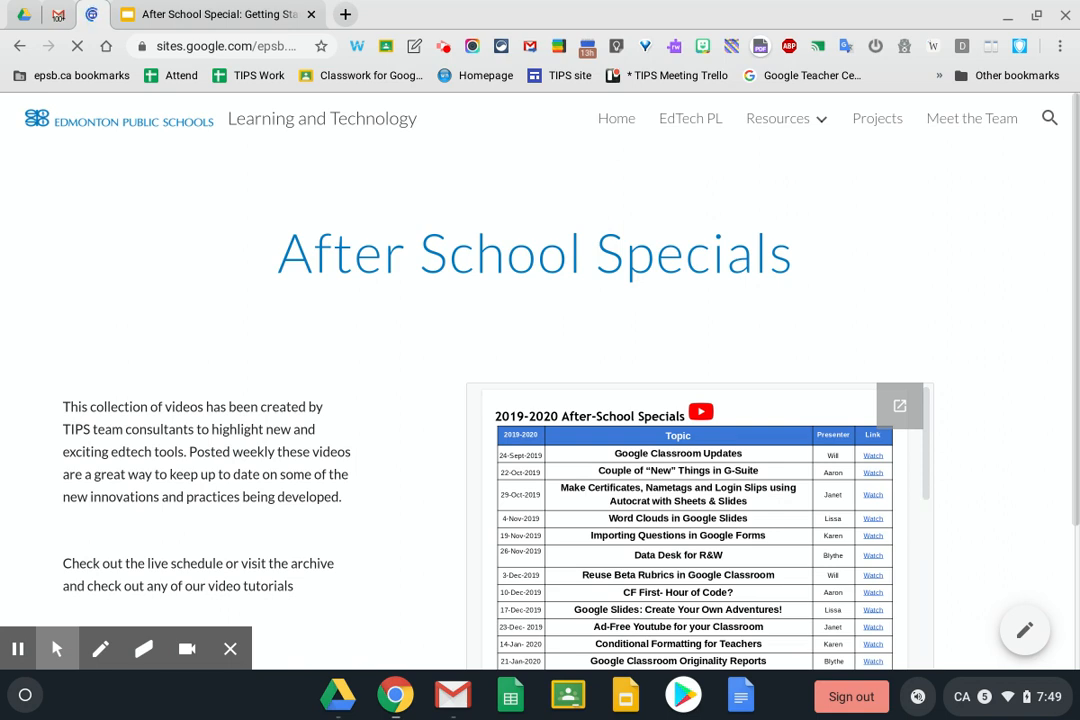
Advance the After School Special slides to 'Getting Started with Google Classroom' and open a new browser tab
click(168, 13)
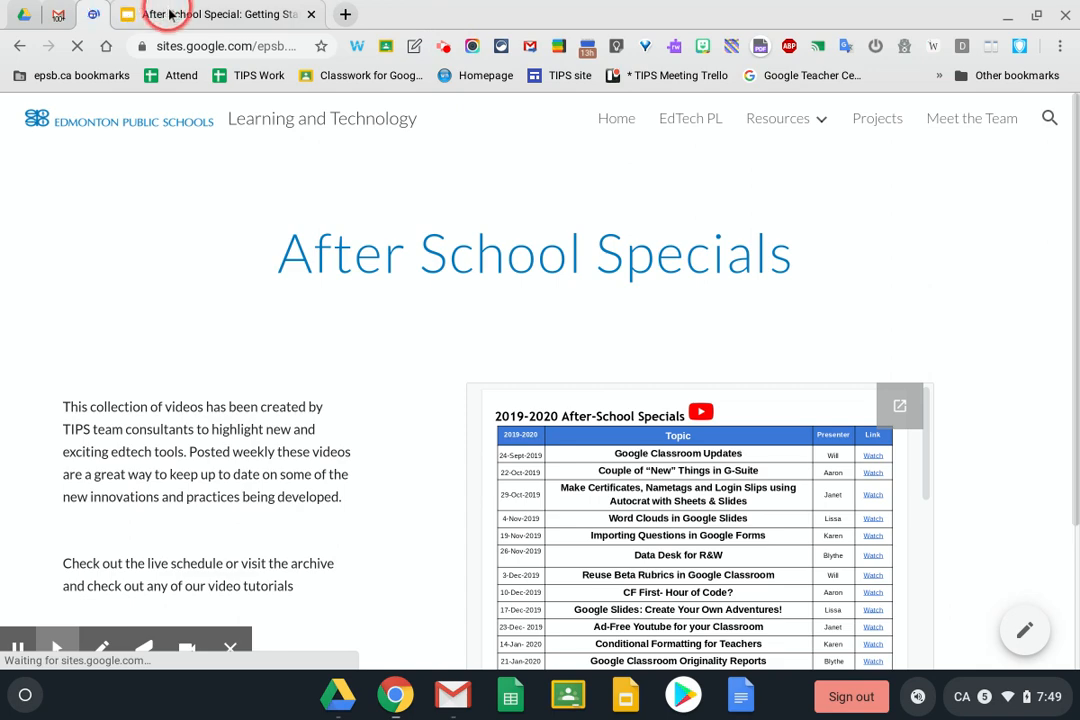
click(306, 222)
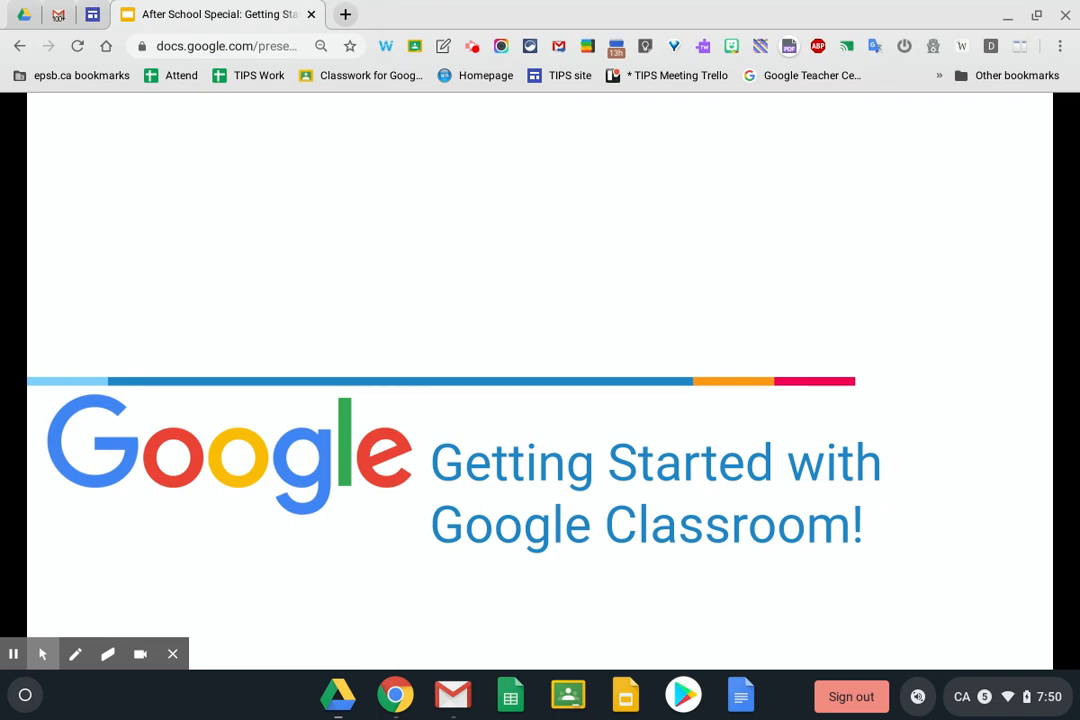
click(346, 15)
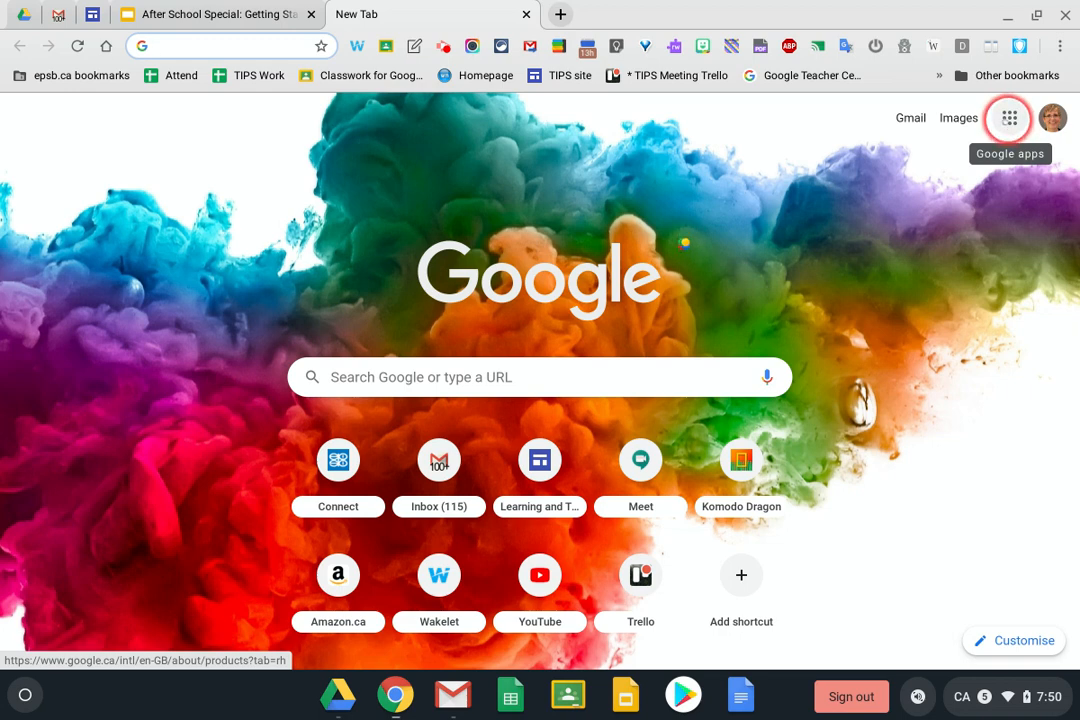
Launch Google Classroom from the Google apps grid in the new tab
click(1010, 118)
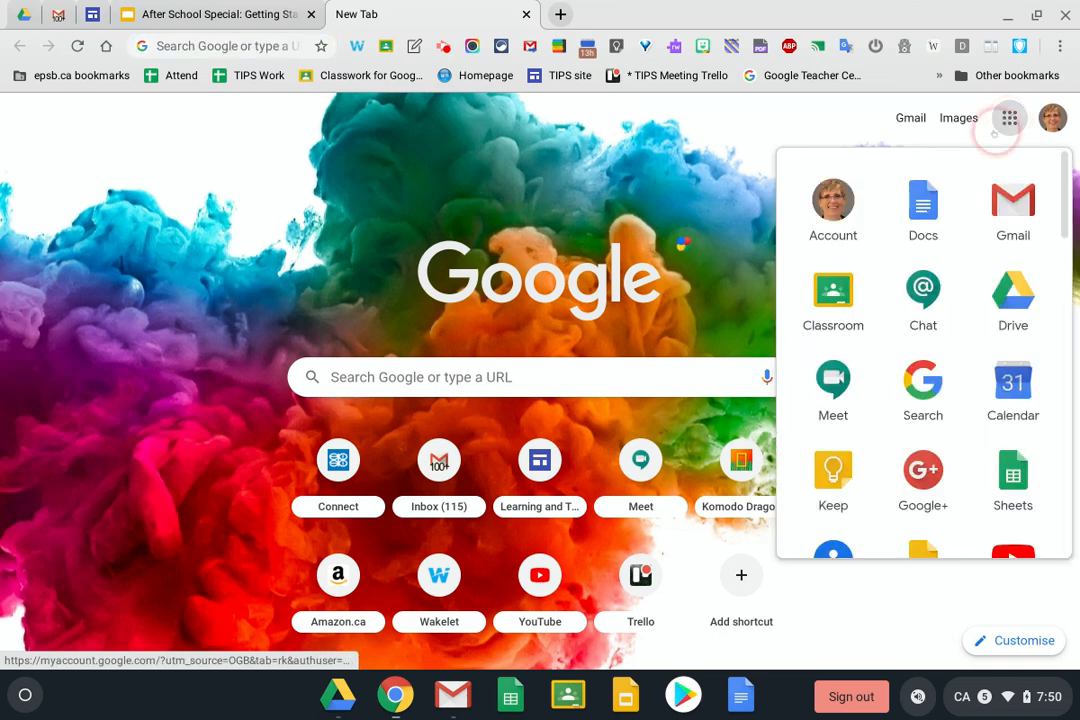
click(834, 296)
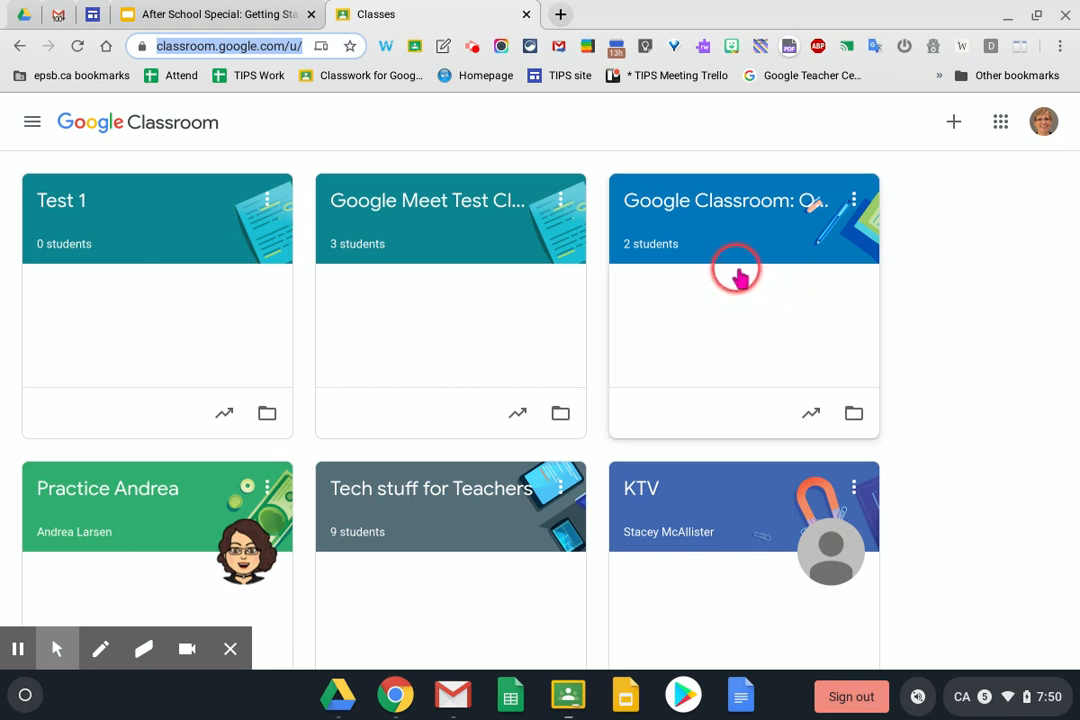
click(32, 122)
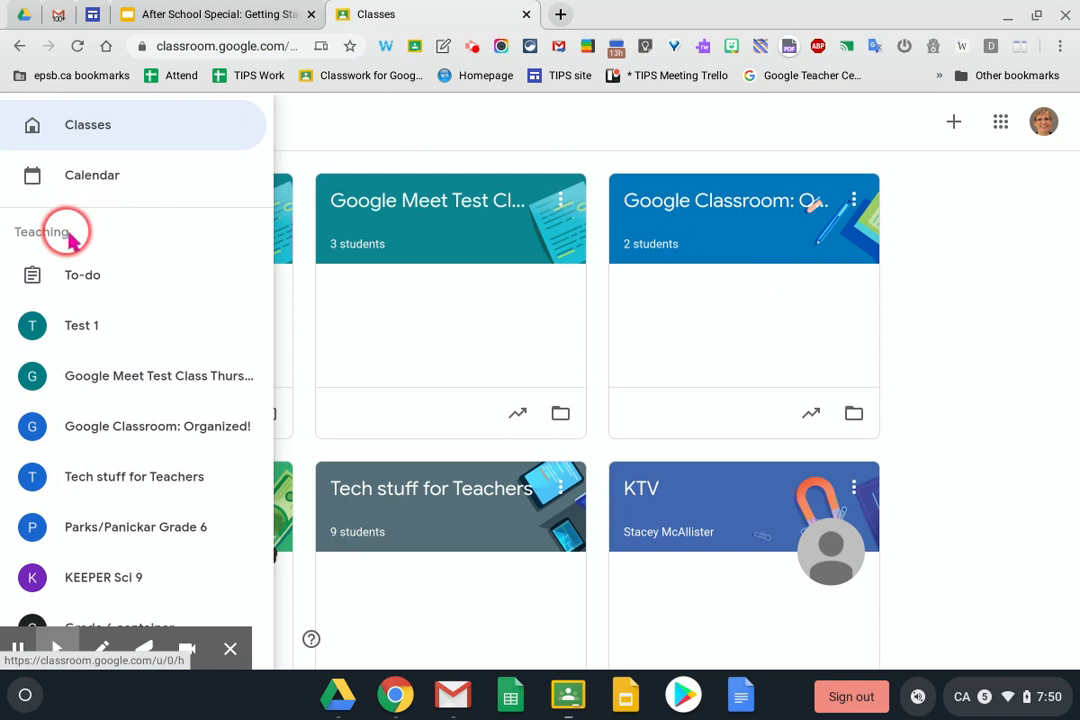
scroll(117, 280, down, 5)
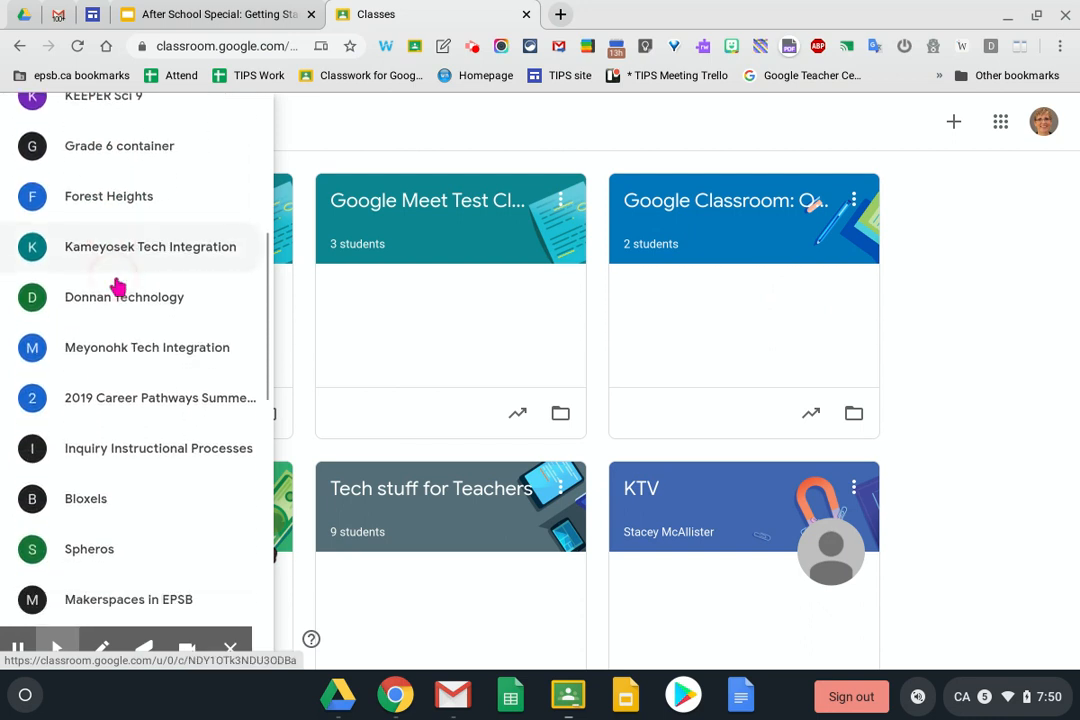
scroll(117, 286, down, 8)
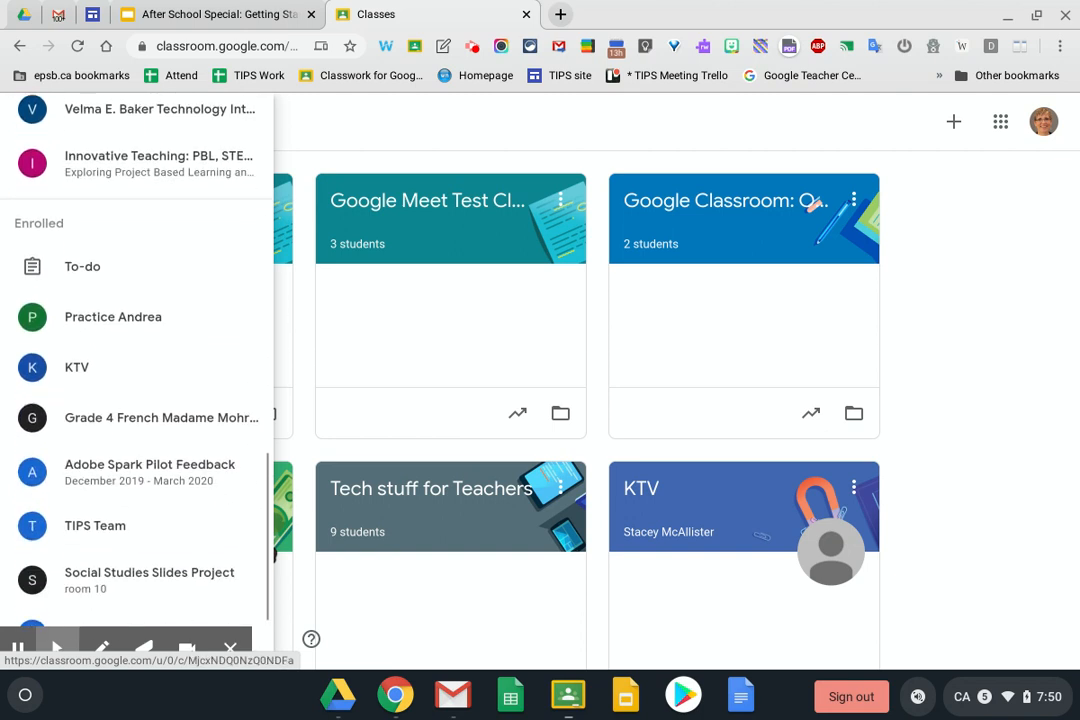
scroll(117, 286, down, 3)
scroll(117, 286, up, 1)
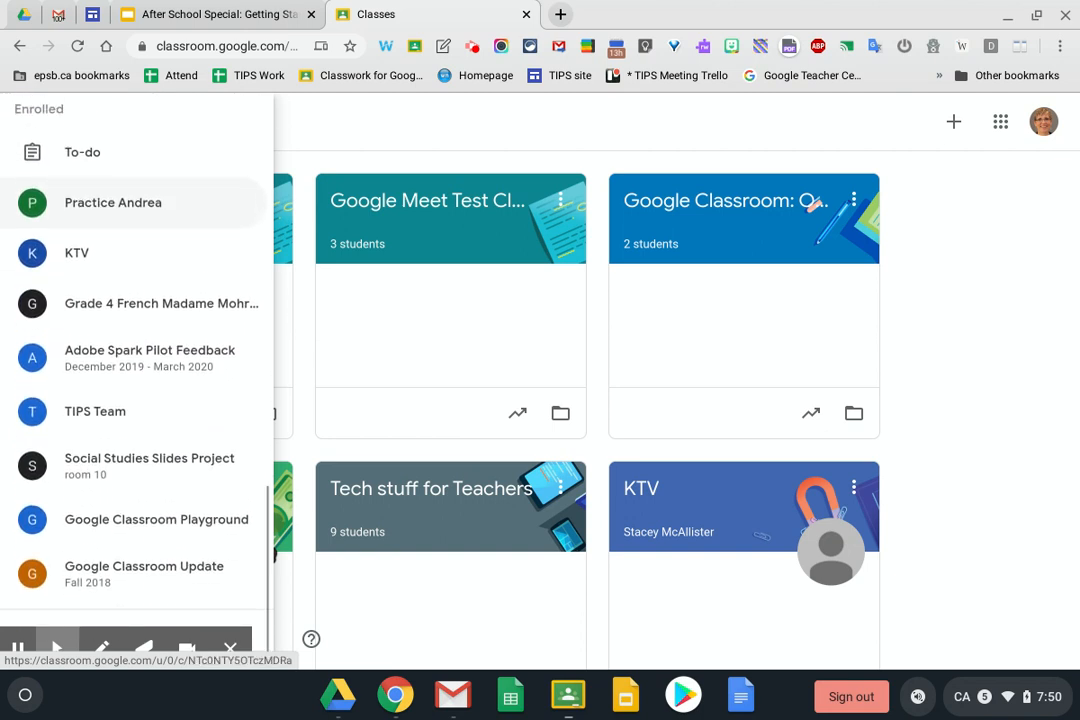
scroll(140, 202, up, 3)
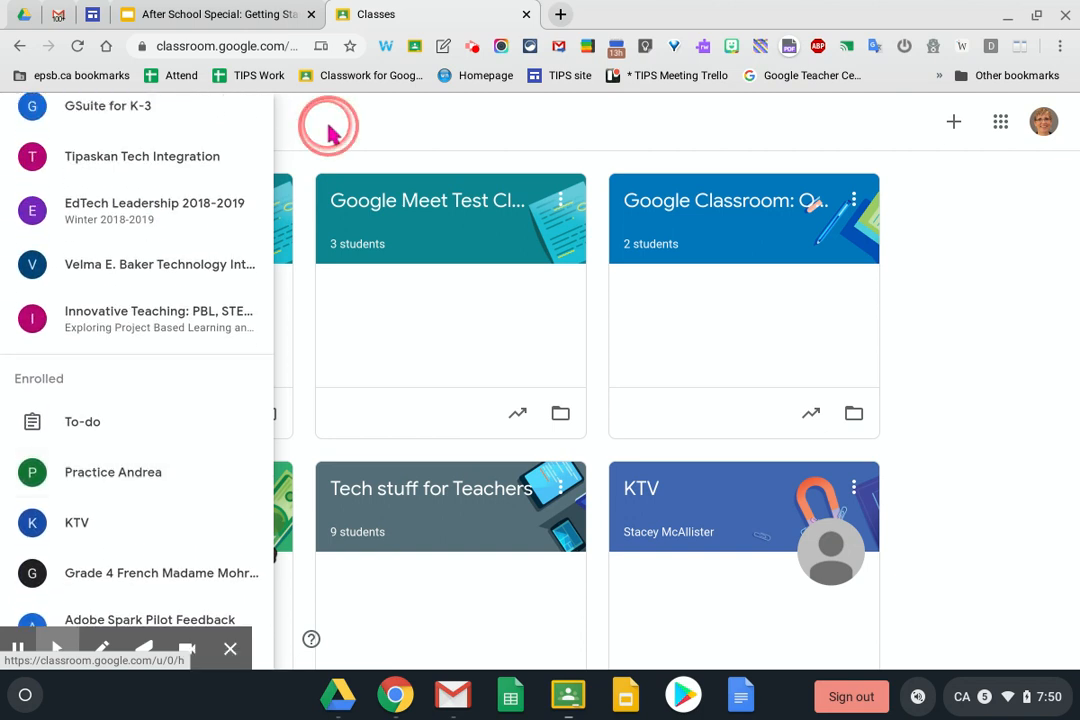
click(330, 130)
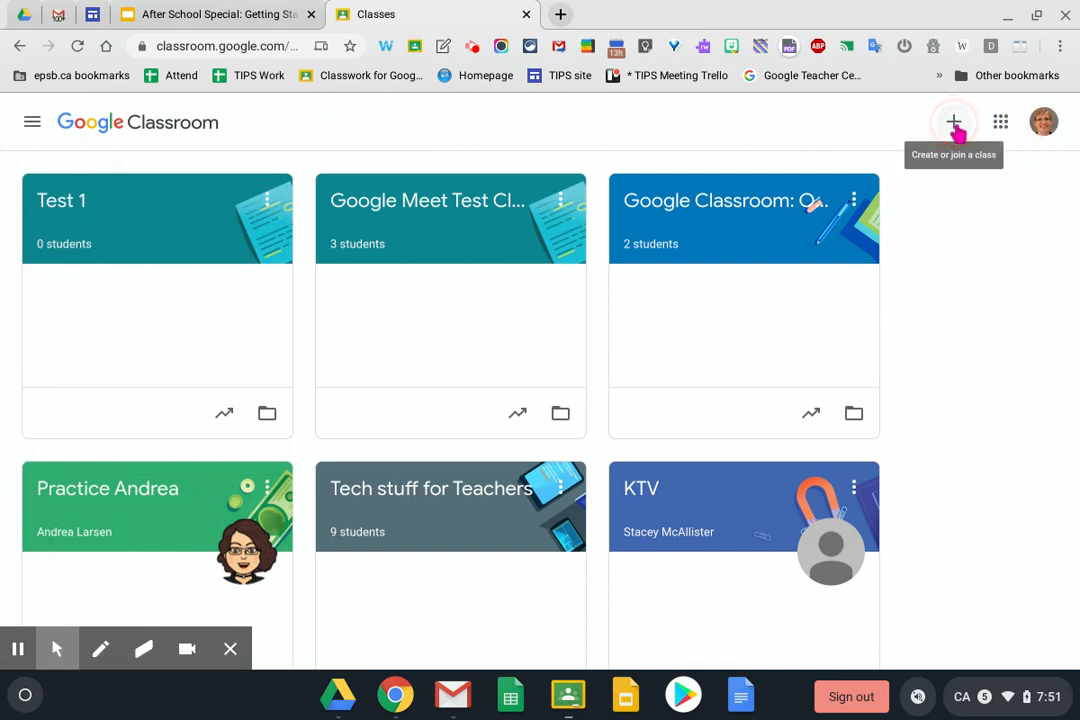
Create a new class named 'Google Classroom Test One'
click(953, 124)
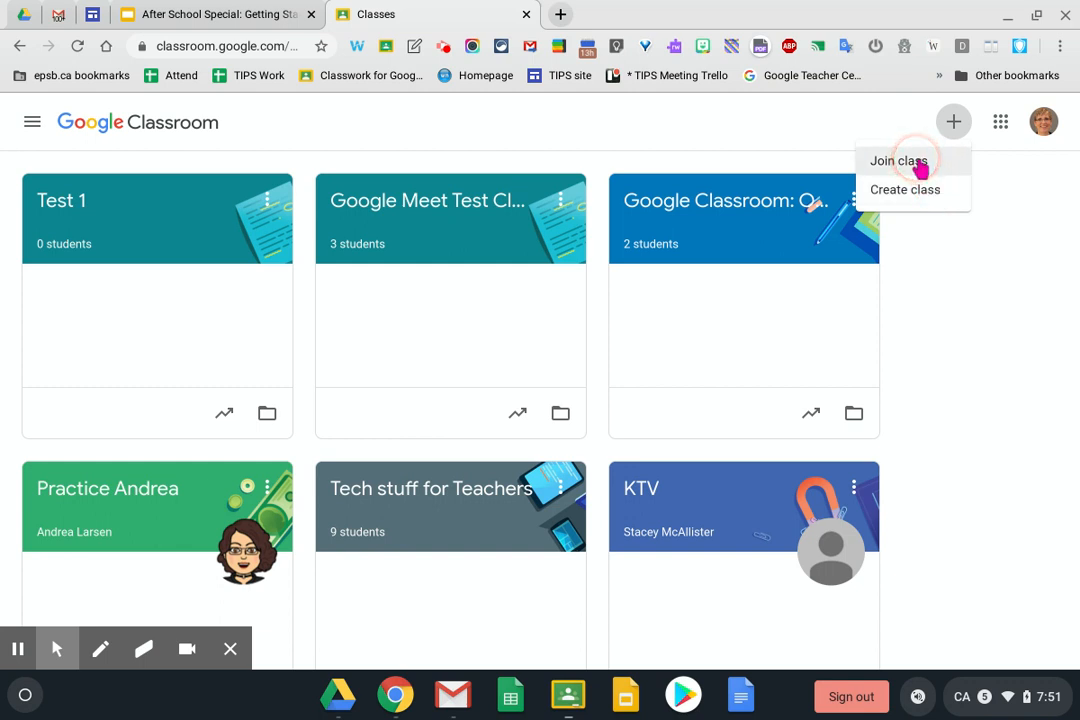
click(914, 188)
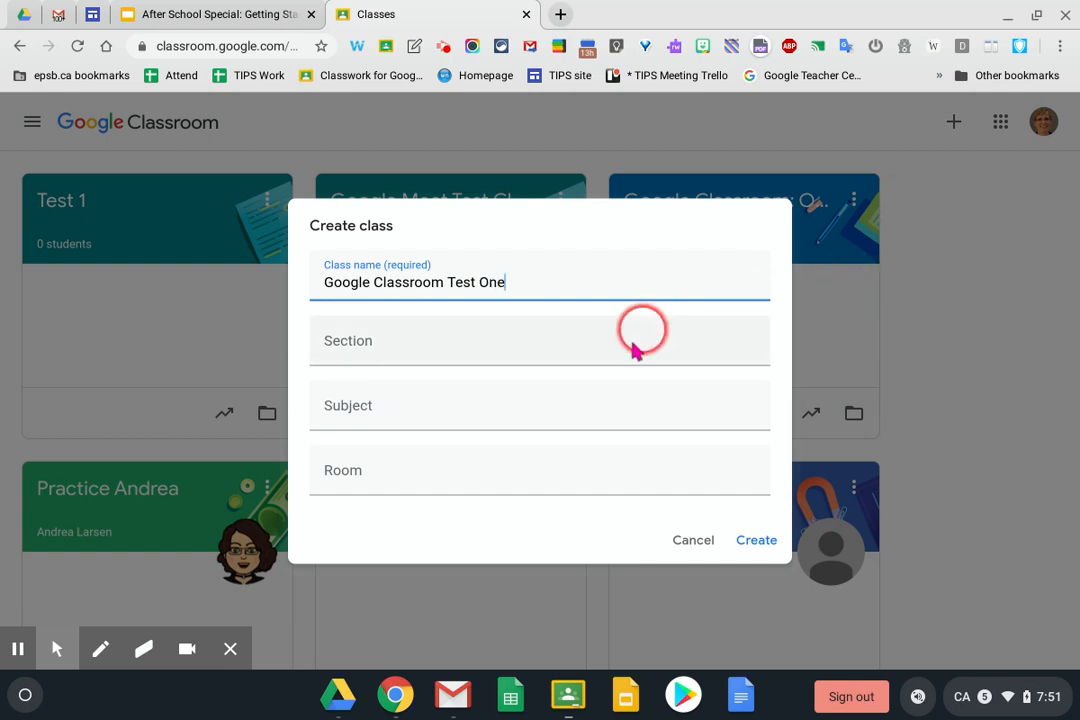
click(400, 345)
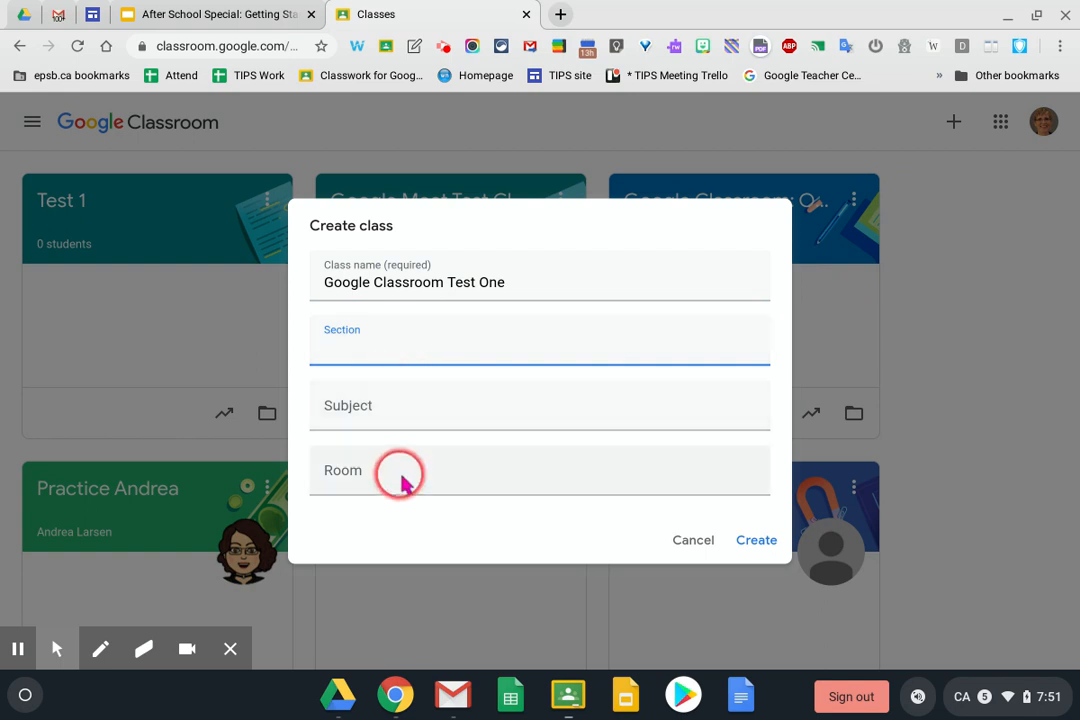
click(755, 541)
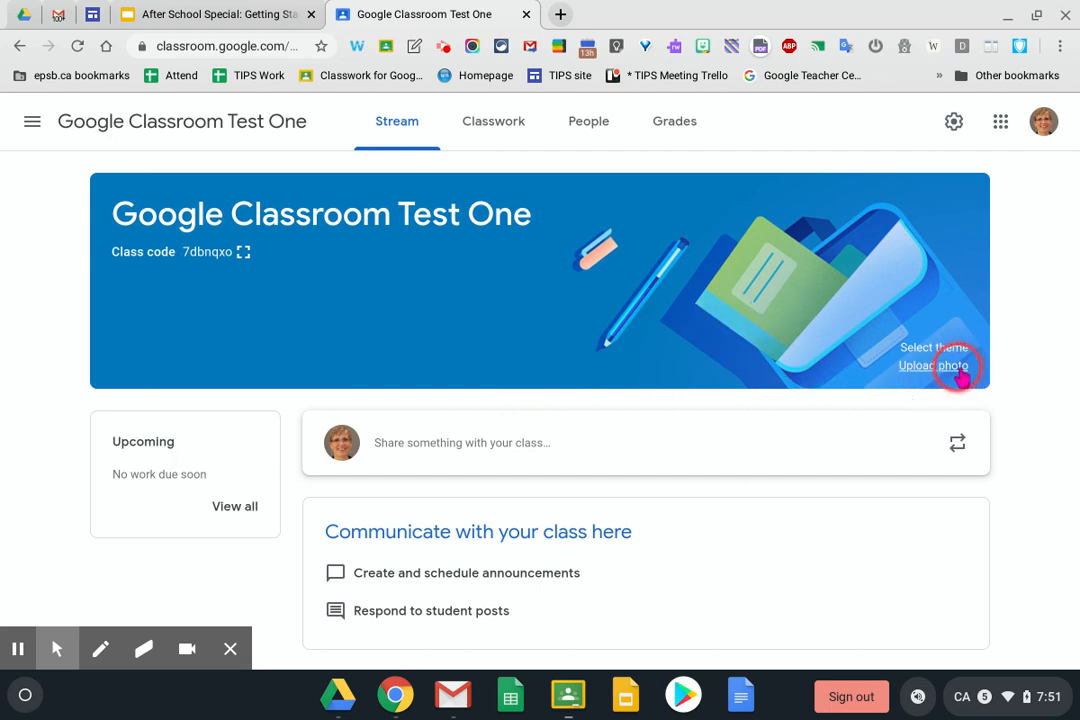
Apply the purple chemistry lab banner from the Math & Science themes to the class
click(923, 347)
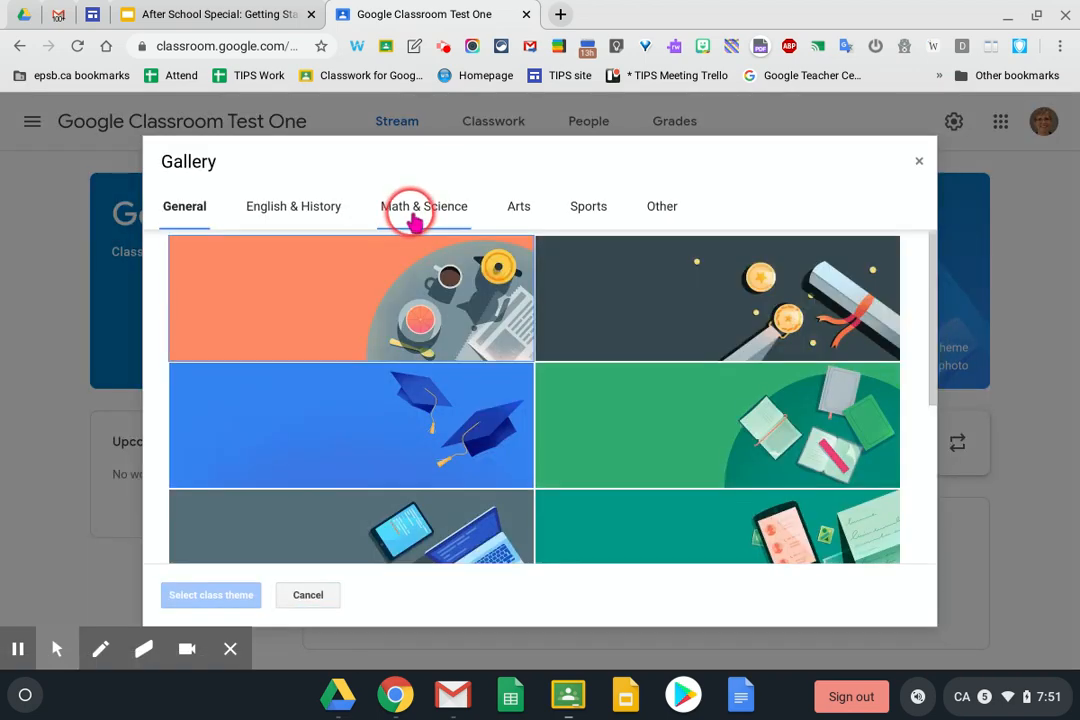
click(412, 214)
click(656, 309)
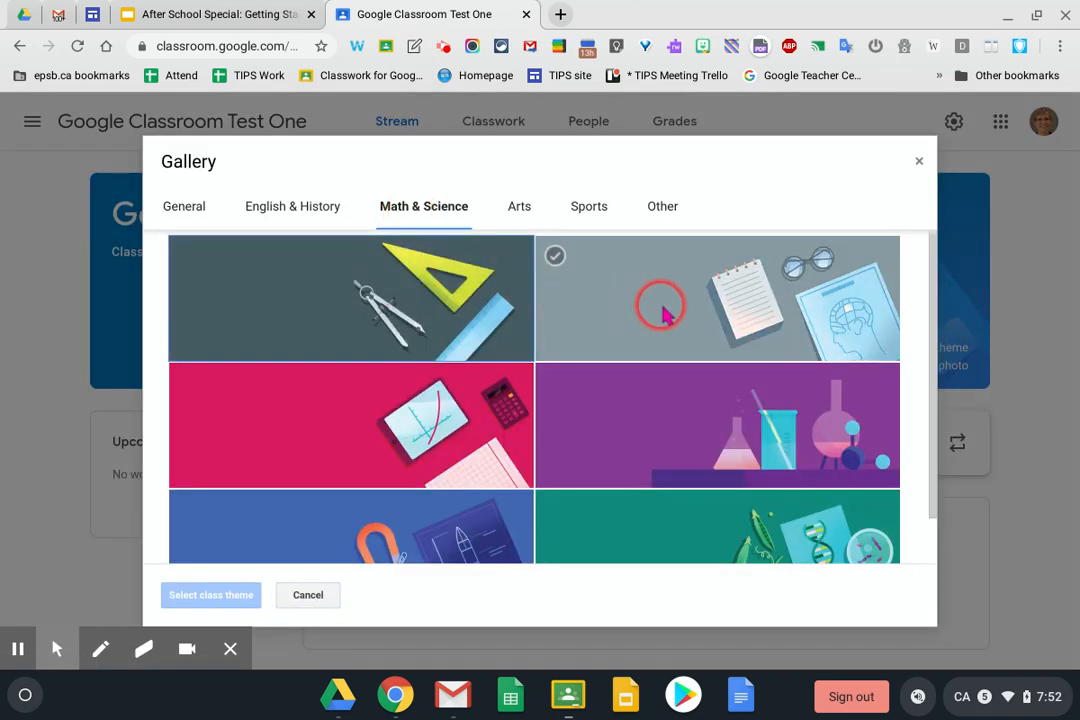
click(668, 405)
click(218, 596)
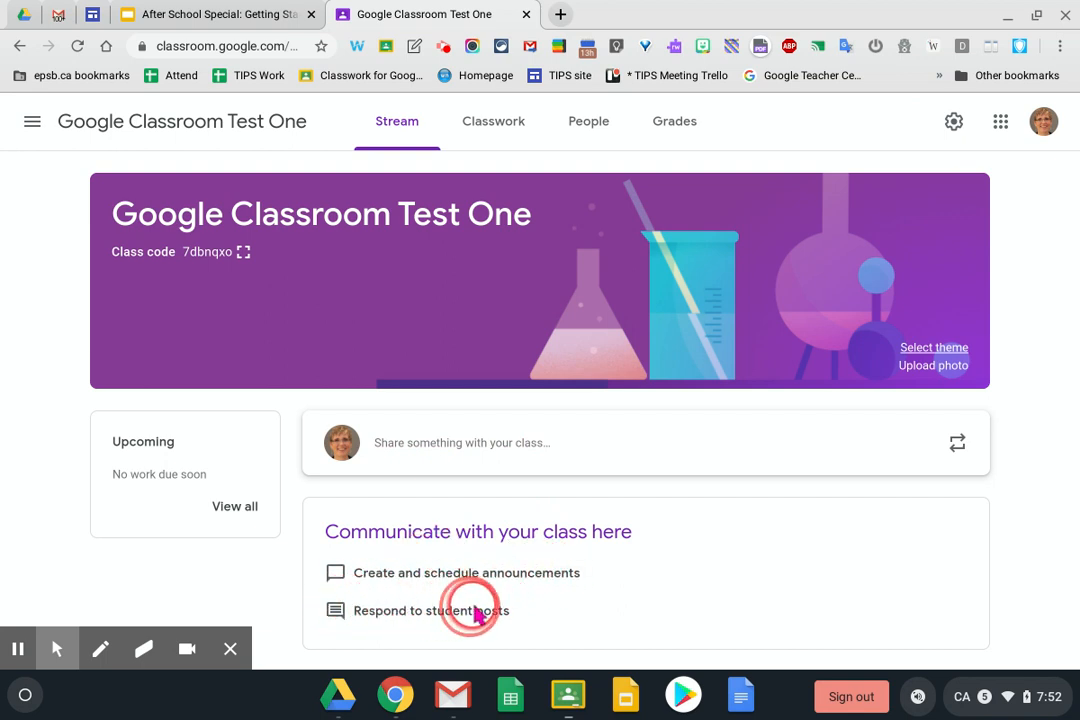
Start a class announcement with the text 'Hey how are you?'
click(520, 445)
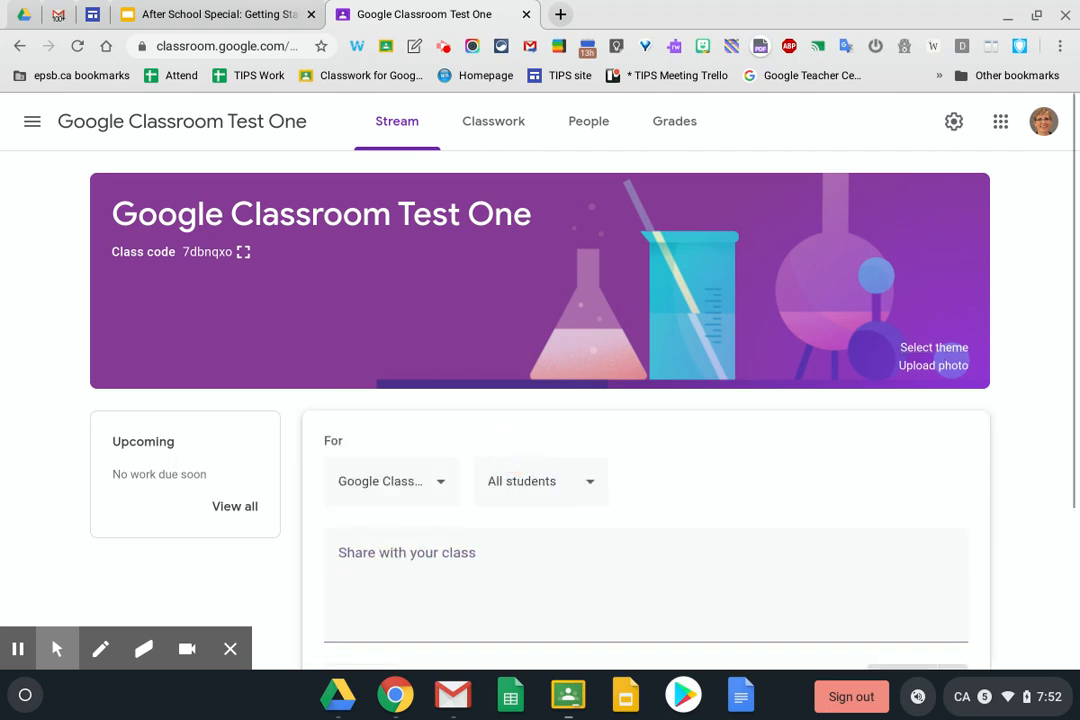
click(398, 540)
text(Hey how are you?)
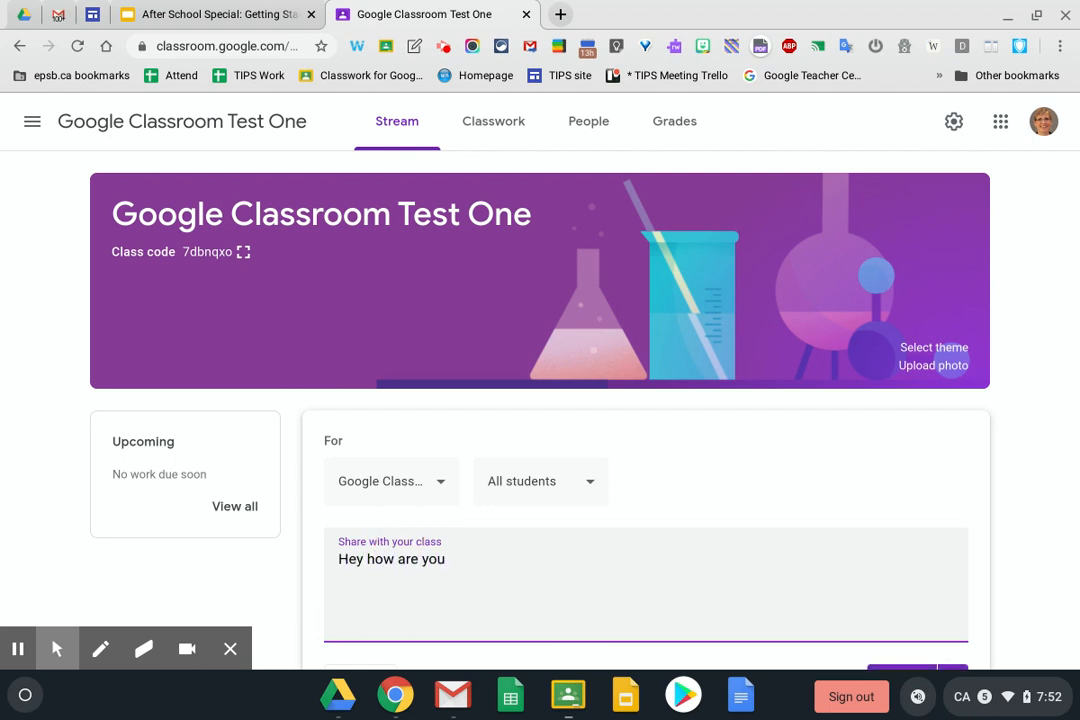
Address it to this class only, dropping 'Google Classroom: Organized!', with all students selected
click(441, 484)
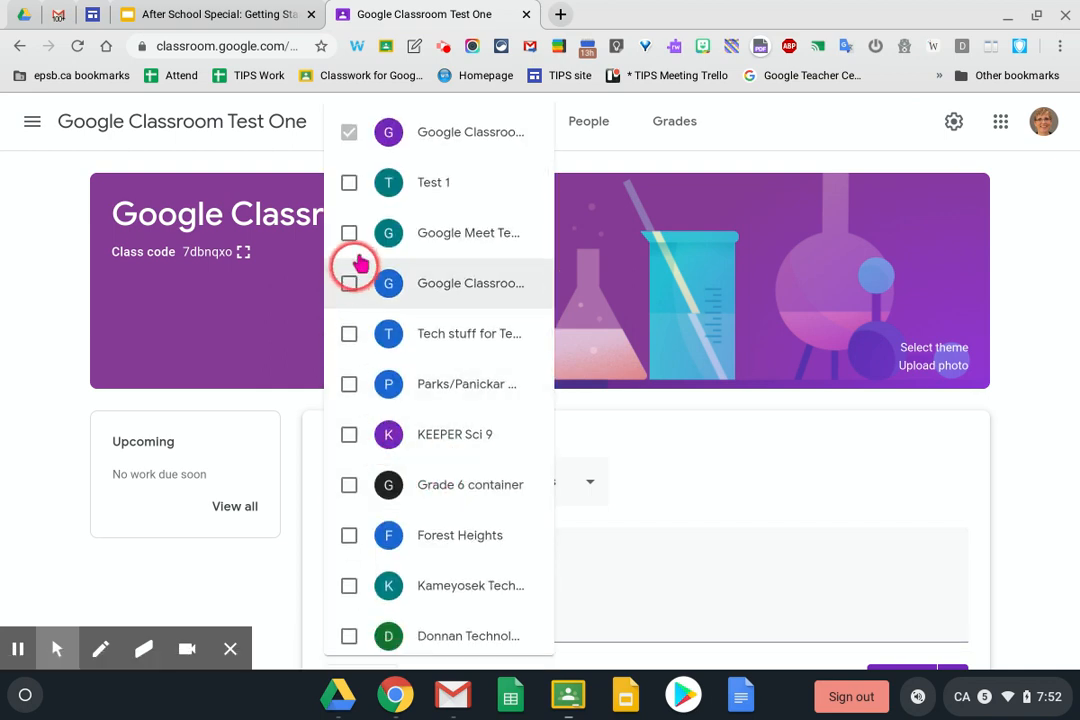
click(349, 283)
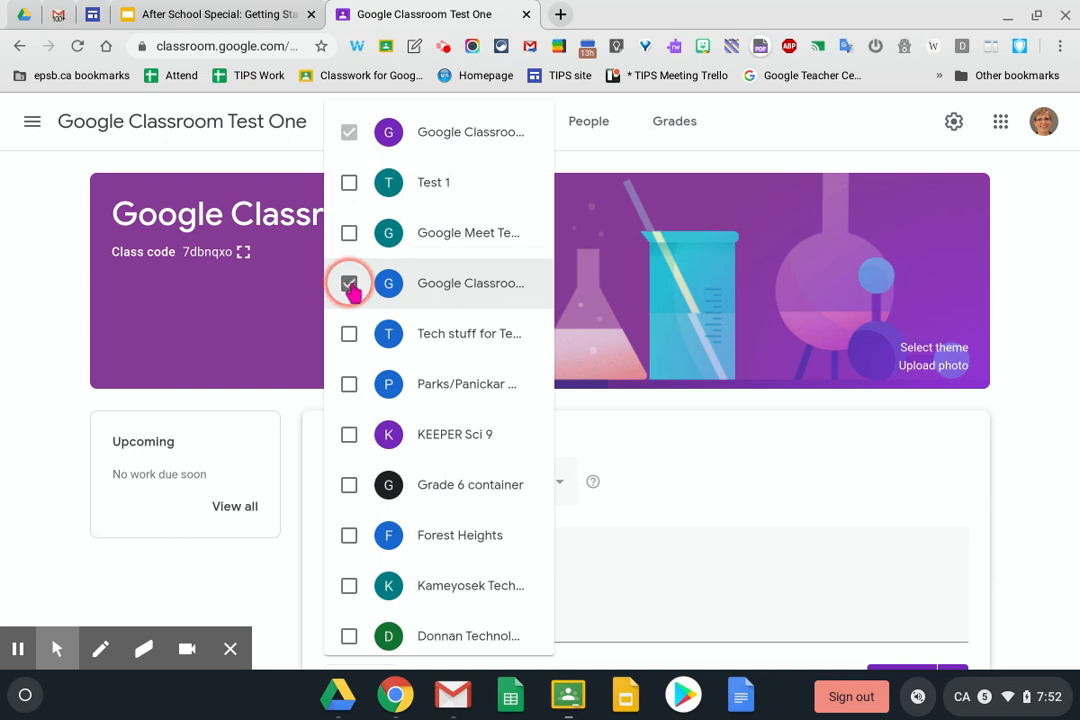
click(715, 432)
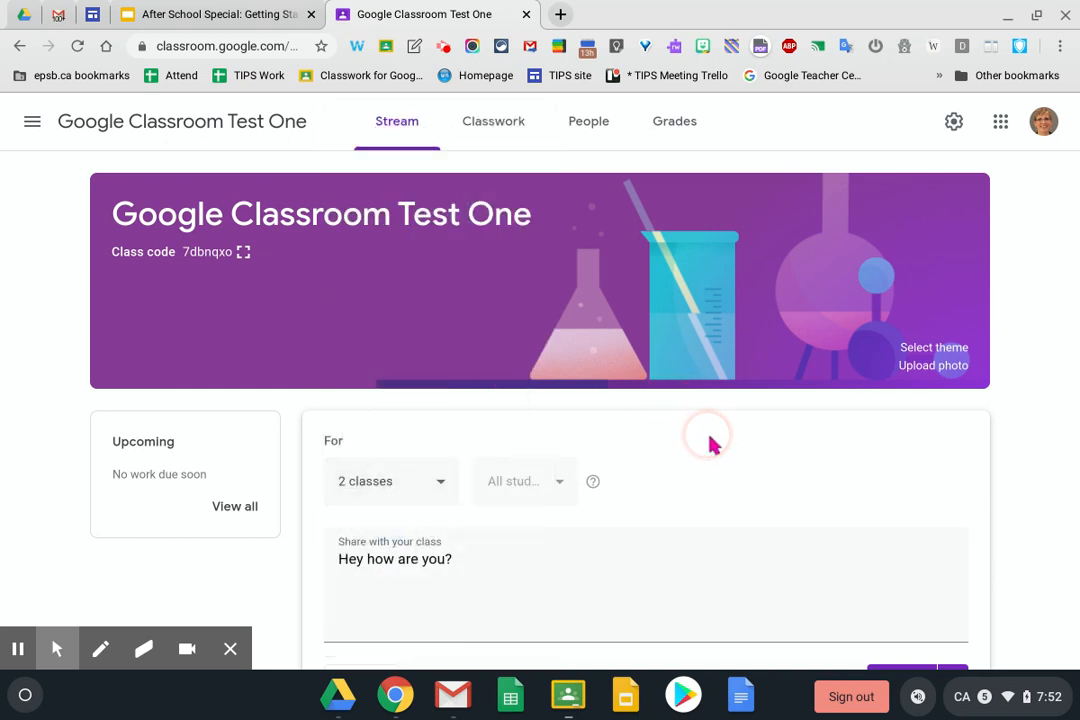
click(439, 482)
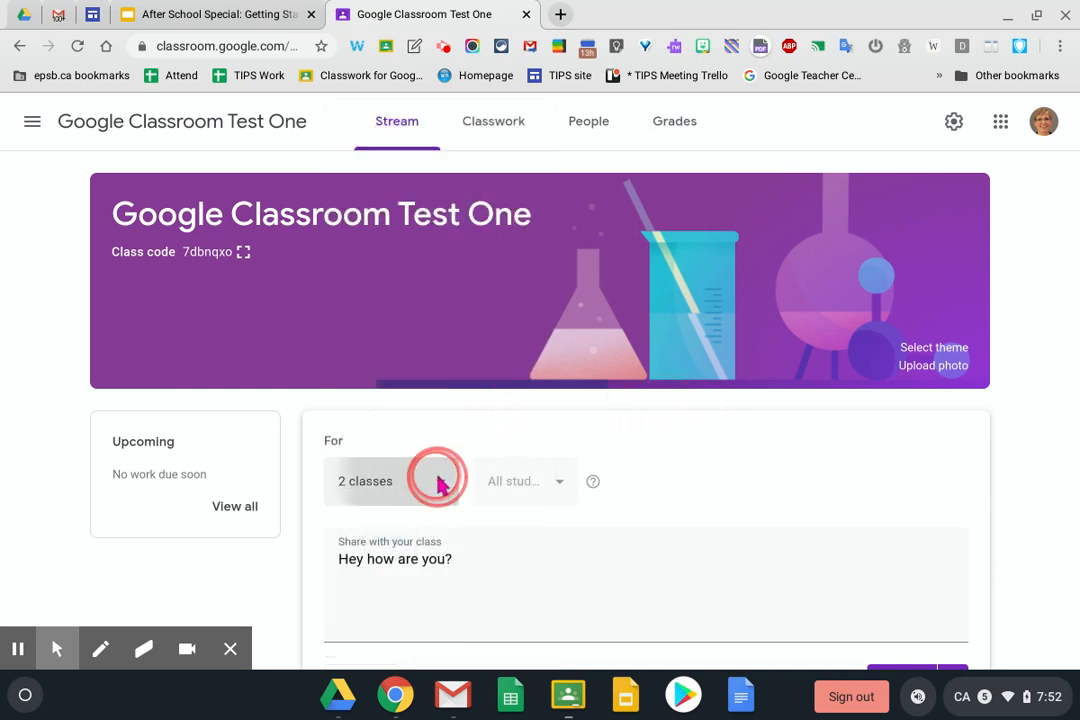
click(349, 283)
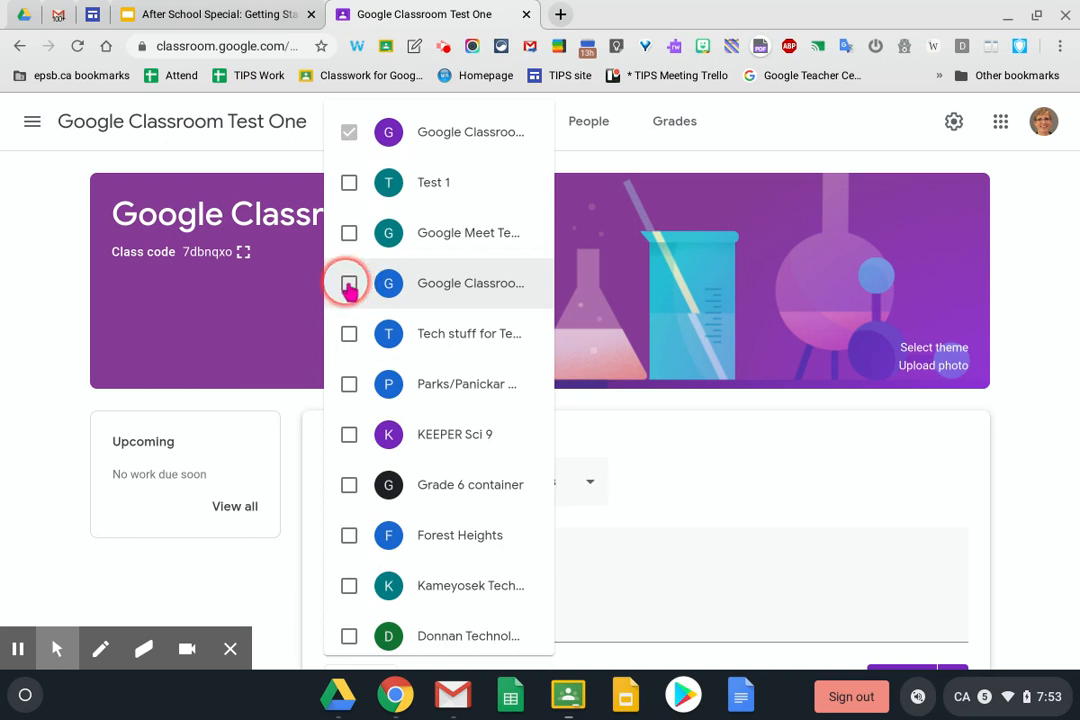
click(650, 441)
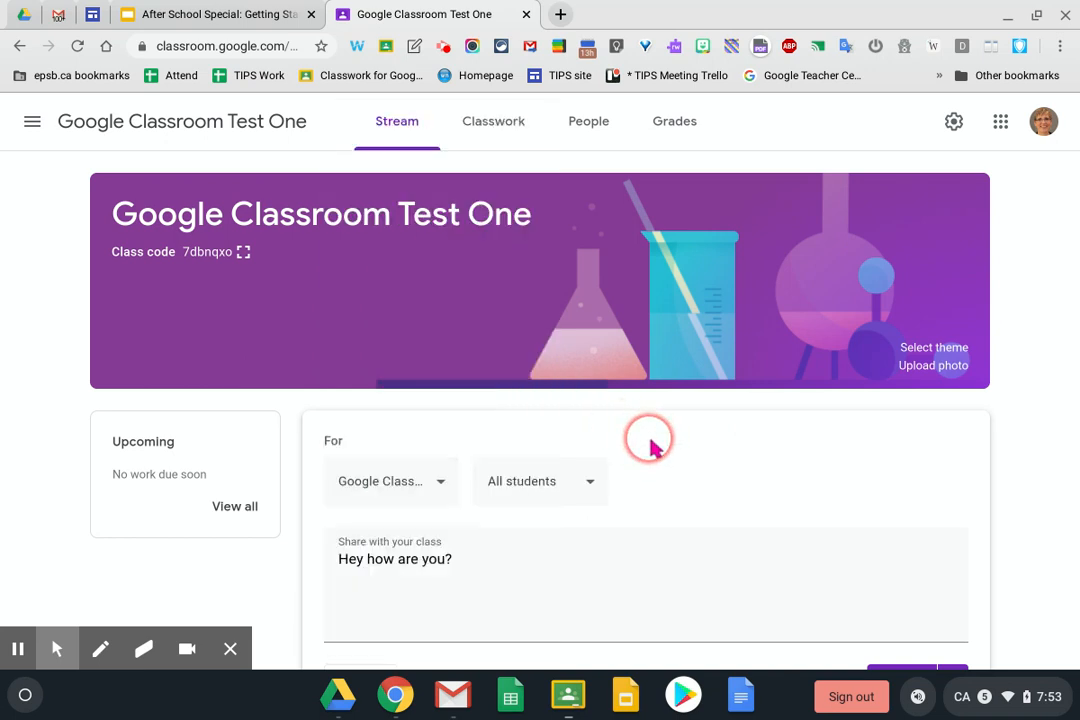
click(583, 485)
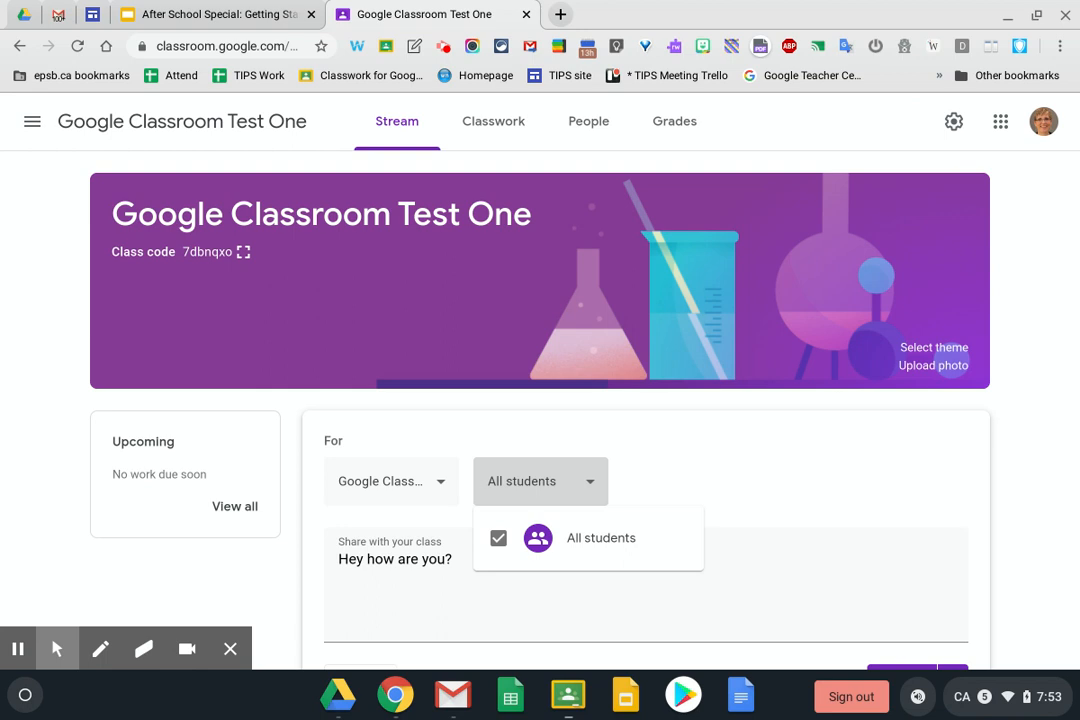
click(783, 499)
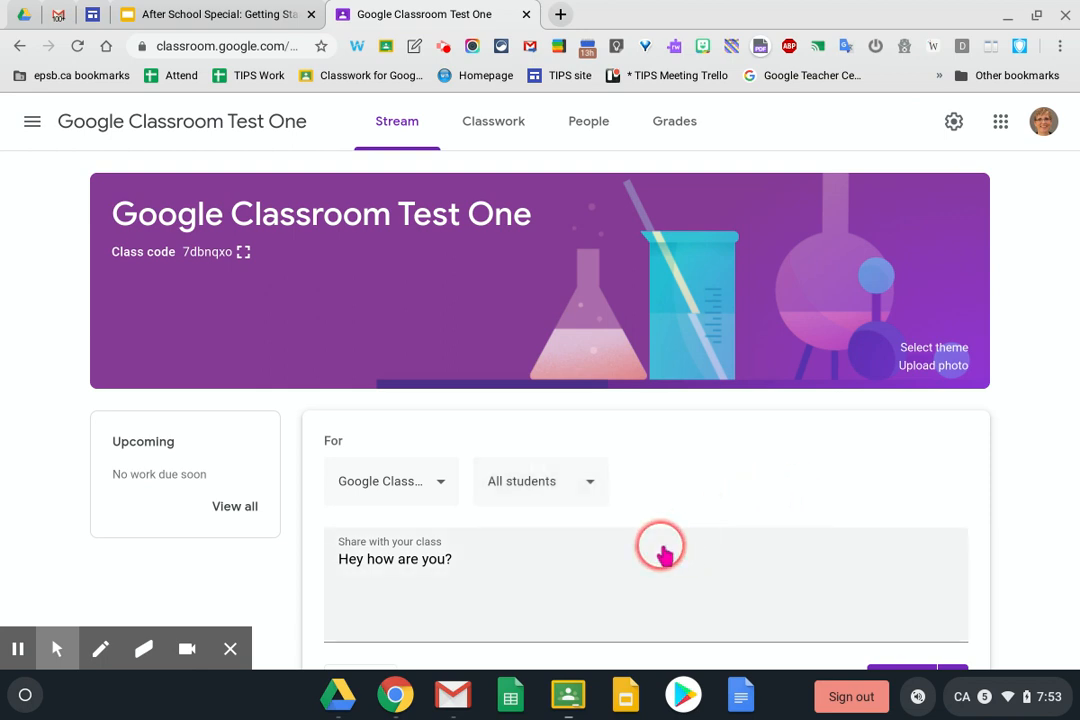
scroll(662, 550, down, 3)
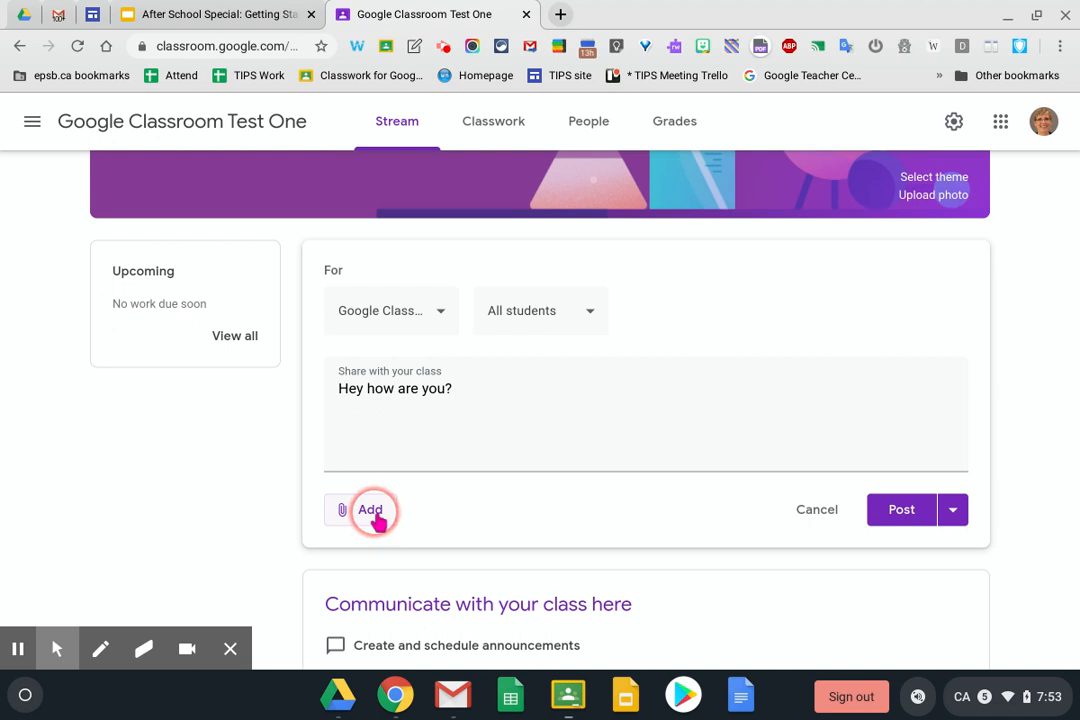
Dismiss the attachment menu and reveal the Post, Schedule and Save draft options
click(372, 512)
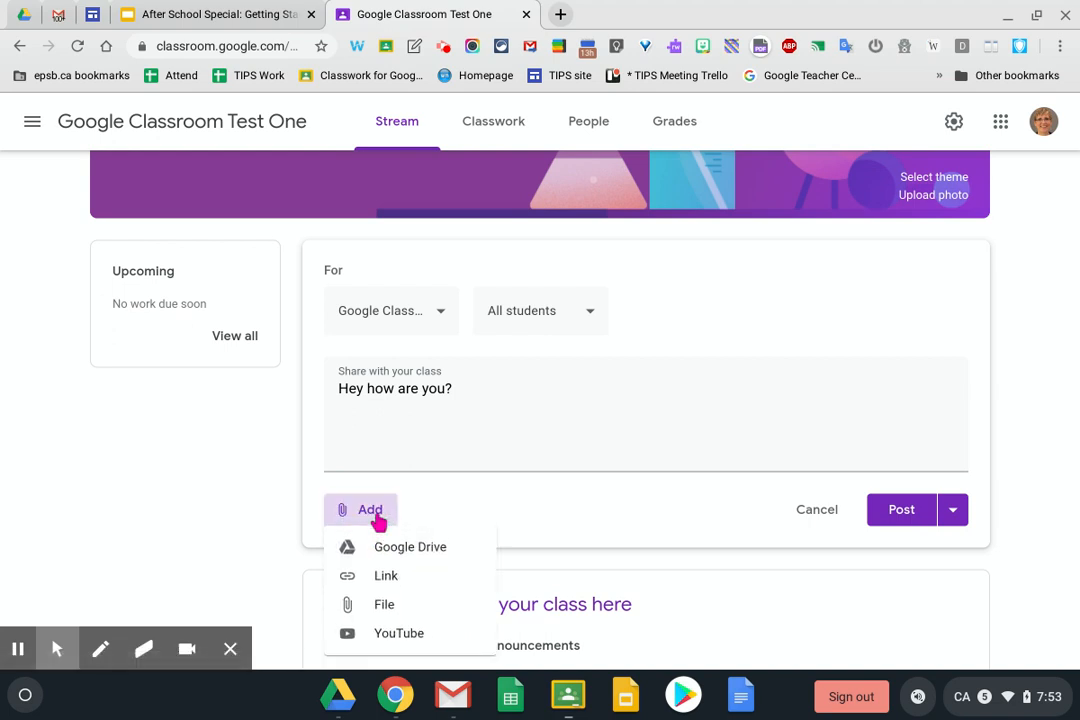
click(383, 552)
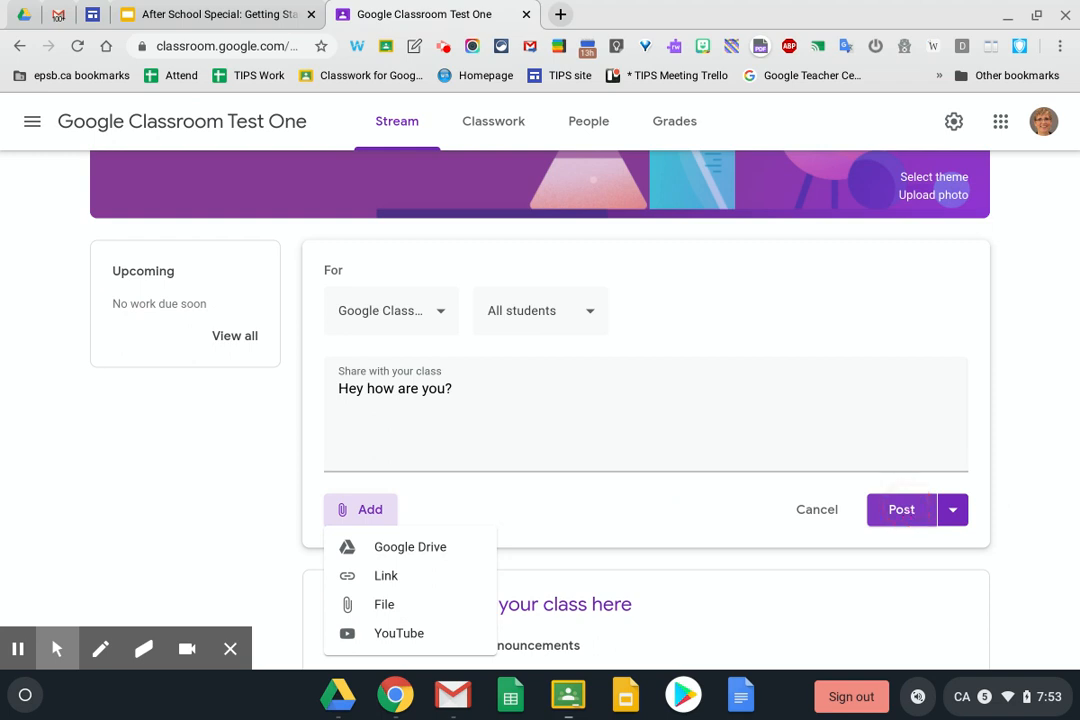
click(952, 509)
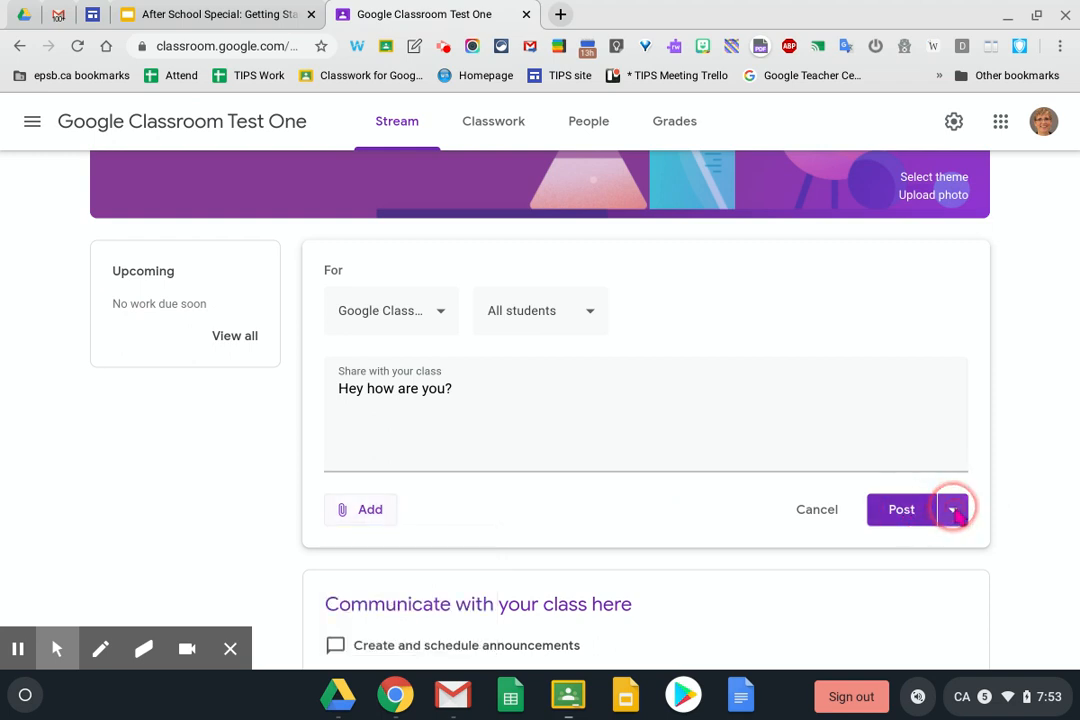
click(955, 512)
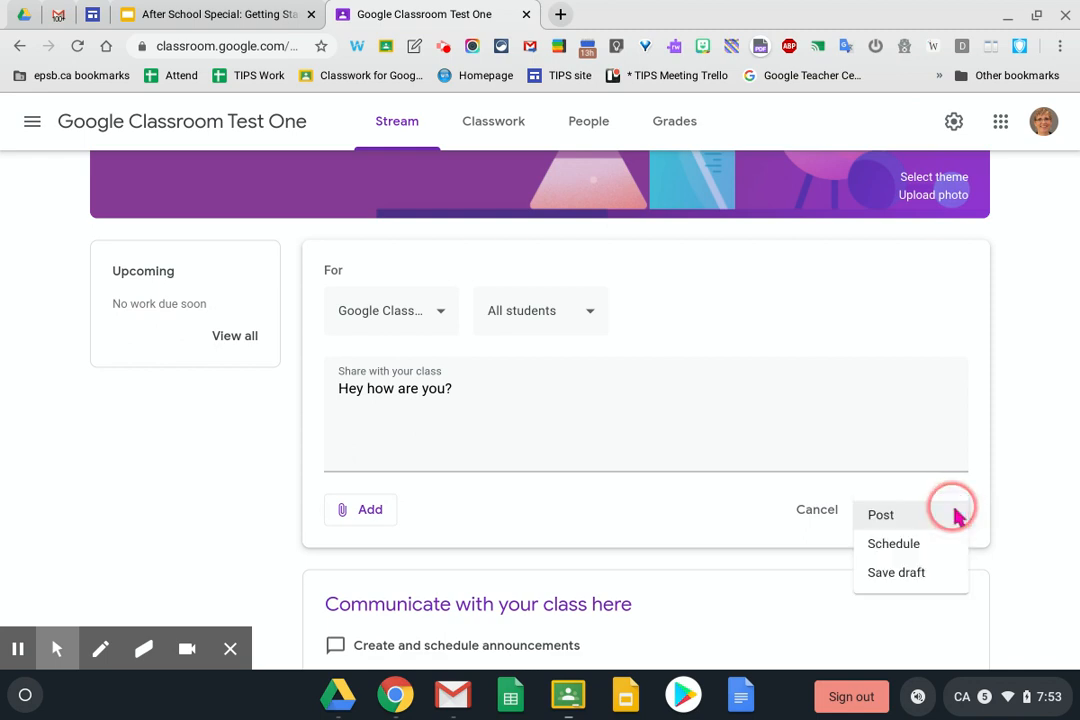
Schedule the announcement for April 20, 2020 at 8:00 AM
click(893, 548)
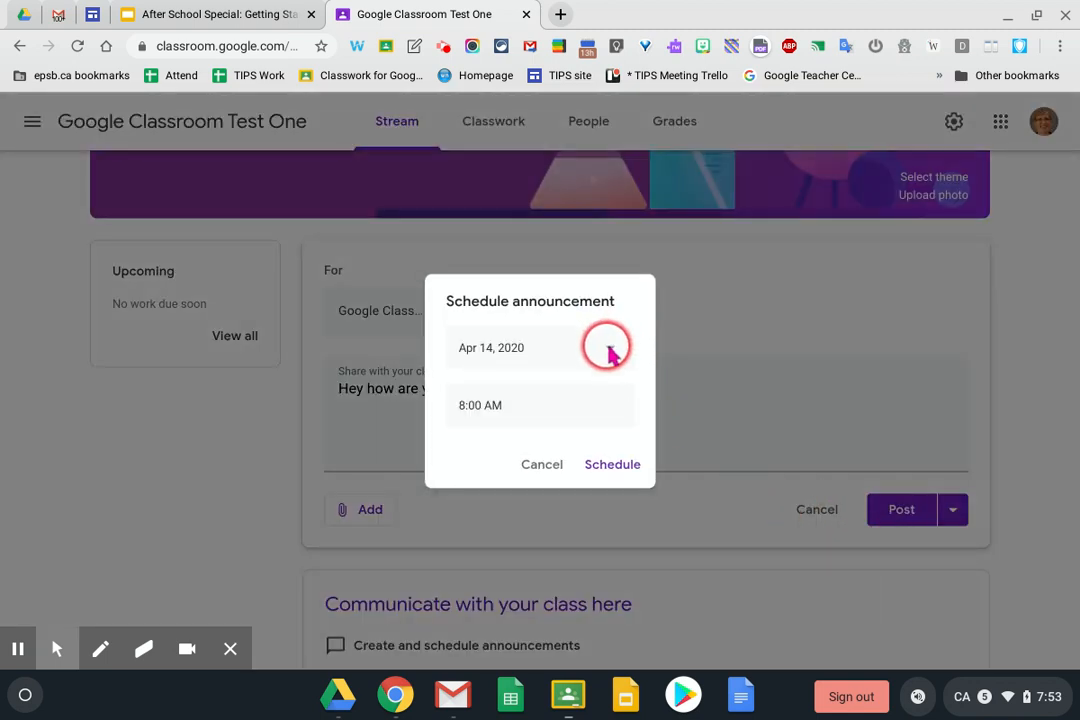
click(612, 352)
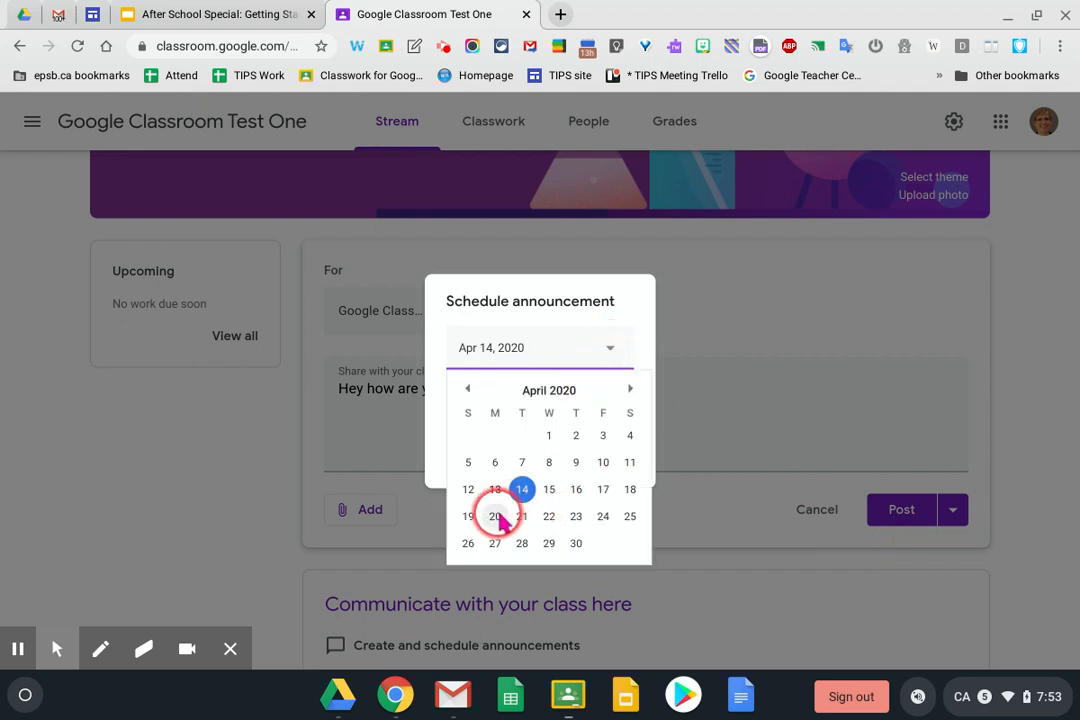
click(502, 518)
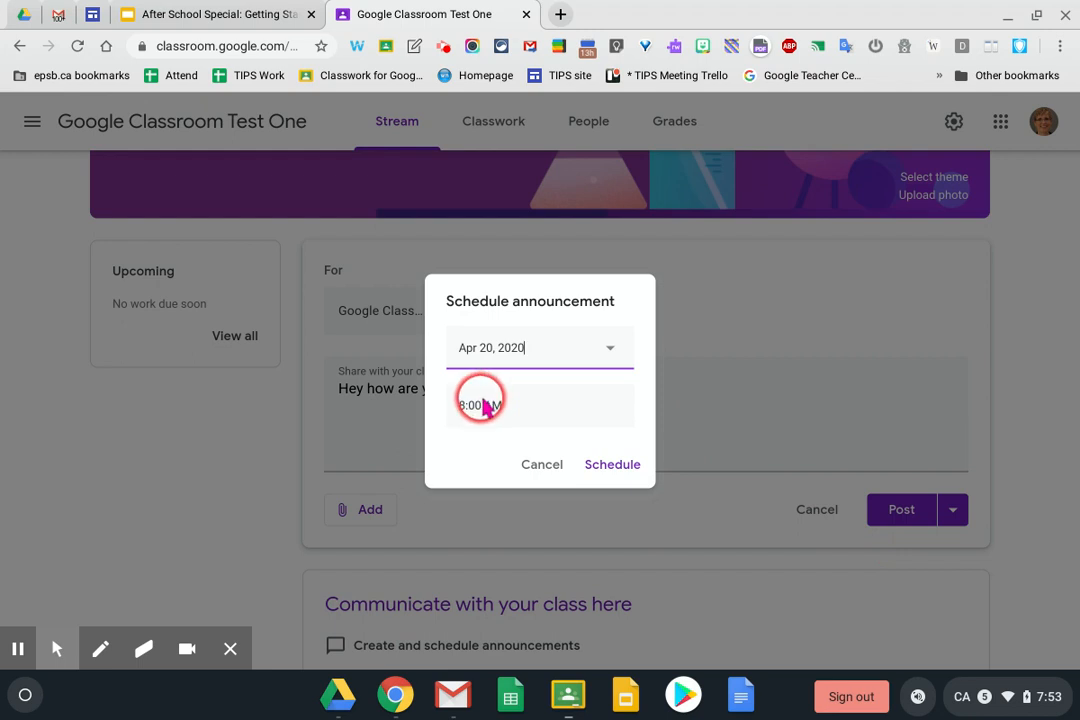
double_click(485, 405)
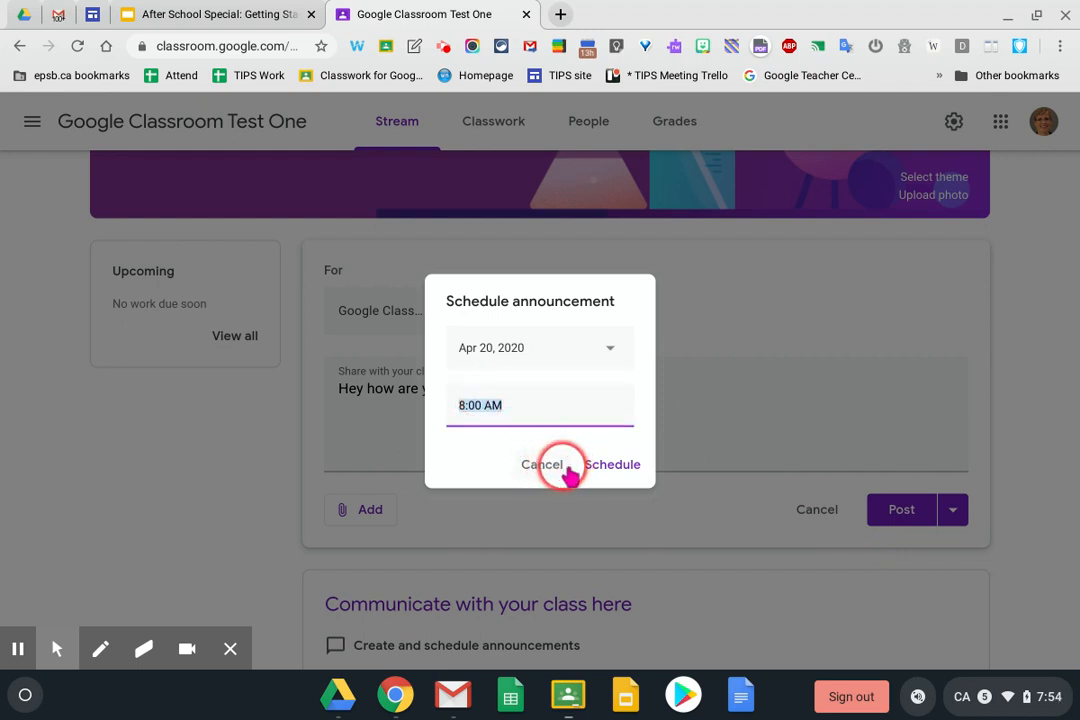
click(610, 466)
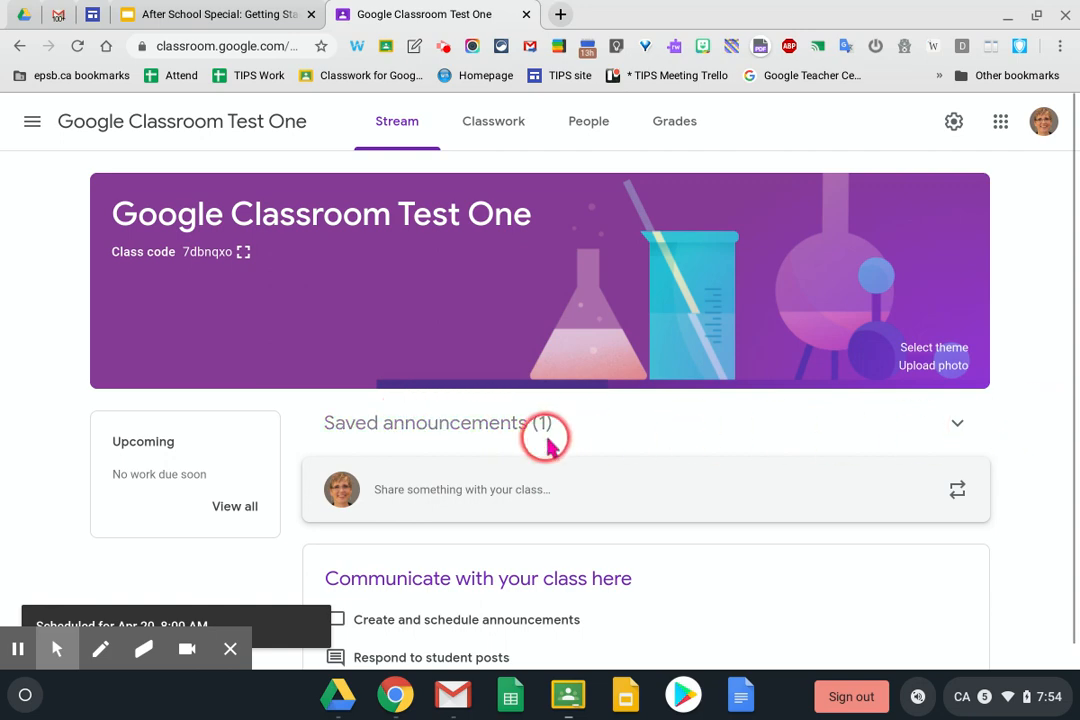
Open the saved scheduled announcement and re-save it with its existing schedule
click(470, 425)
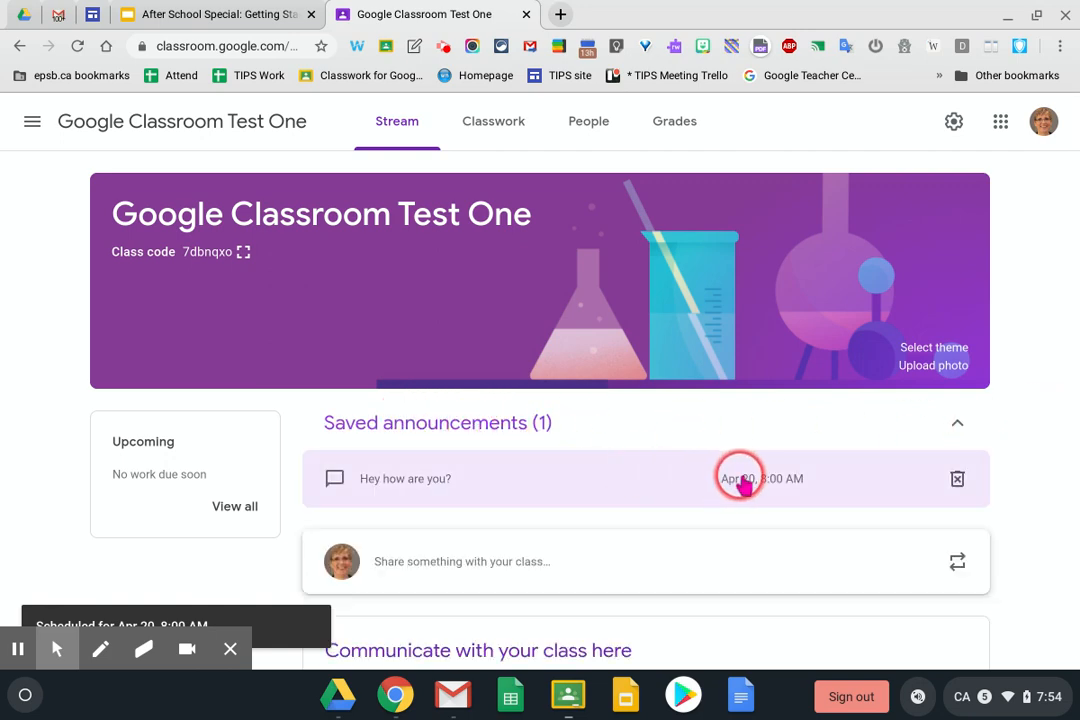
click(740, 478)
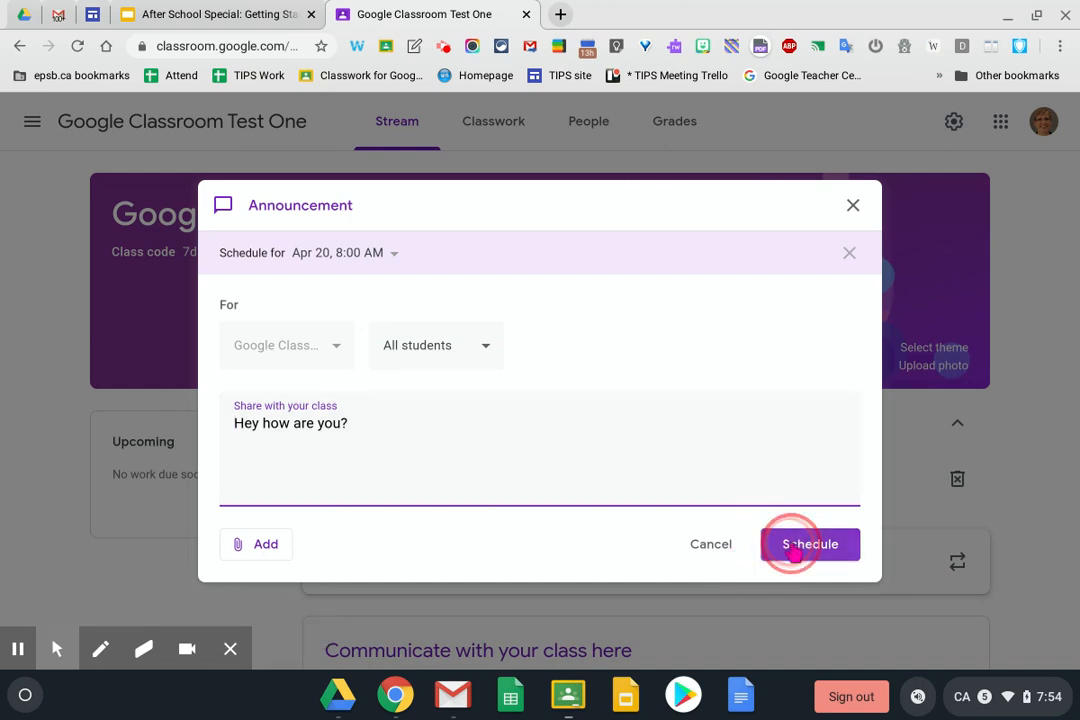
click(791, 552)
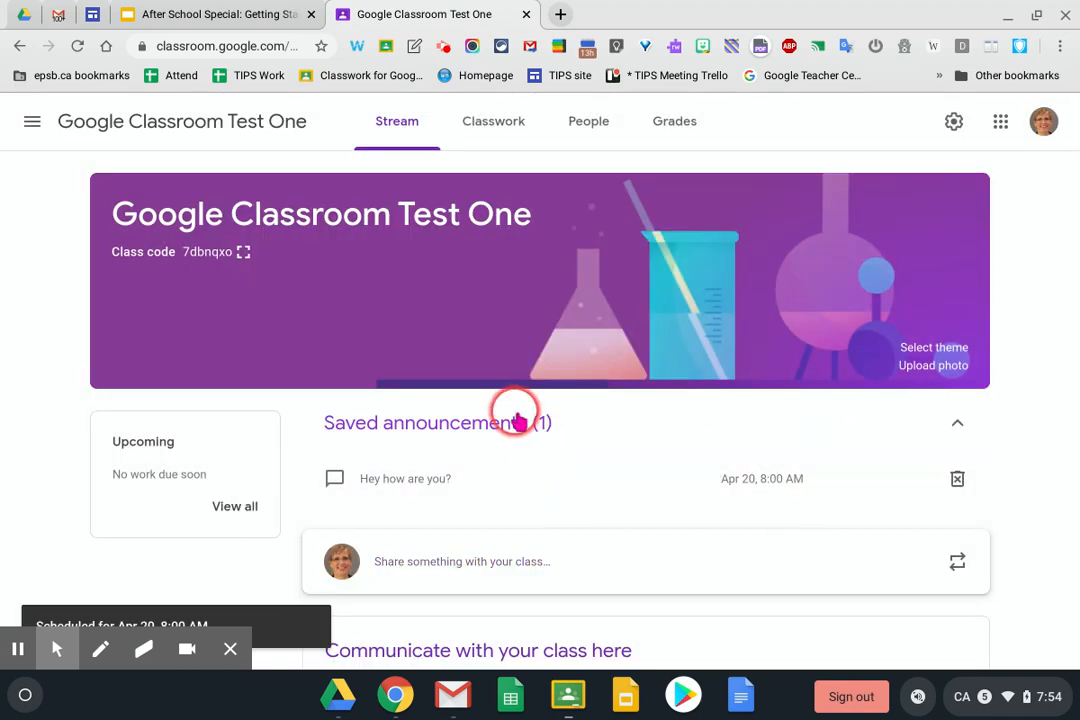
click(513, 418)
drag(836, 494, 564, 408)
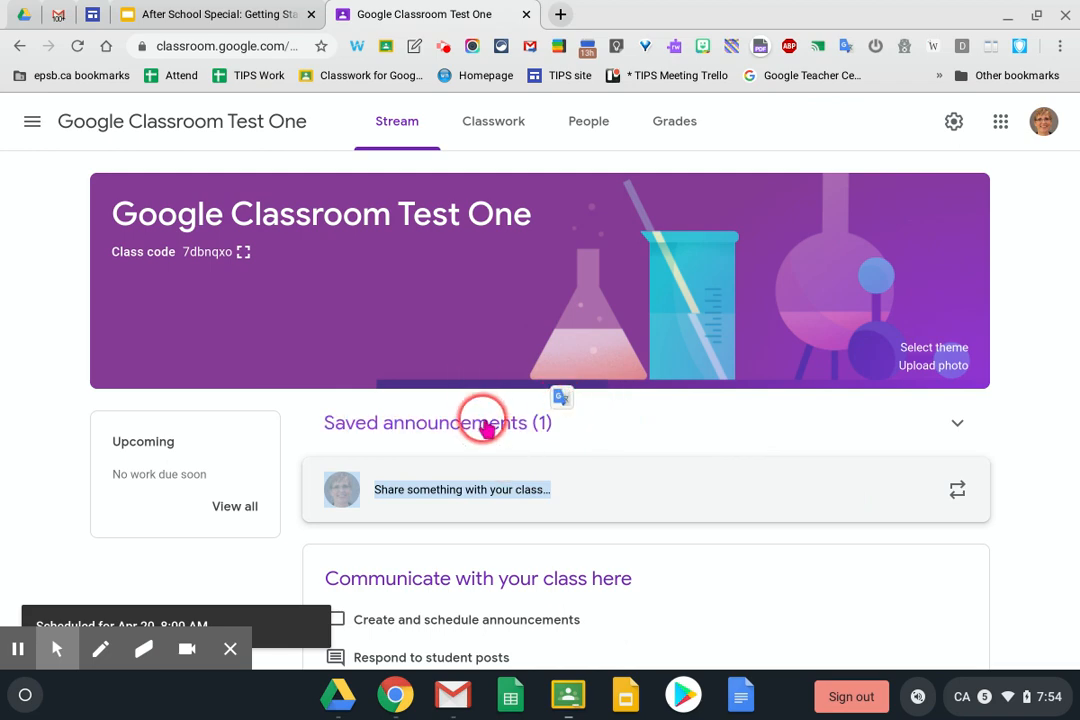
Review its Apr 20, 8:00 AM schedule unchanged, then ask to delete the scheduled announcement
click(482, 421)
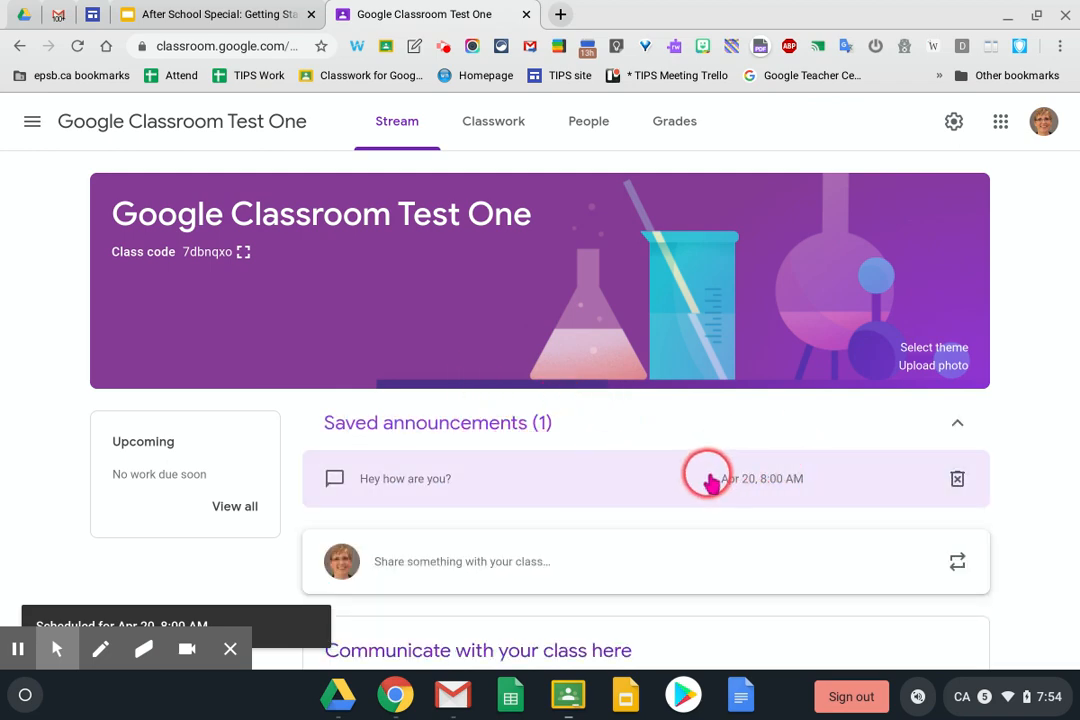
click(709, 481)
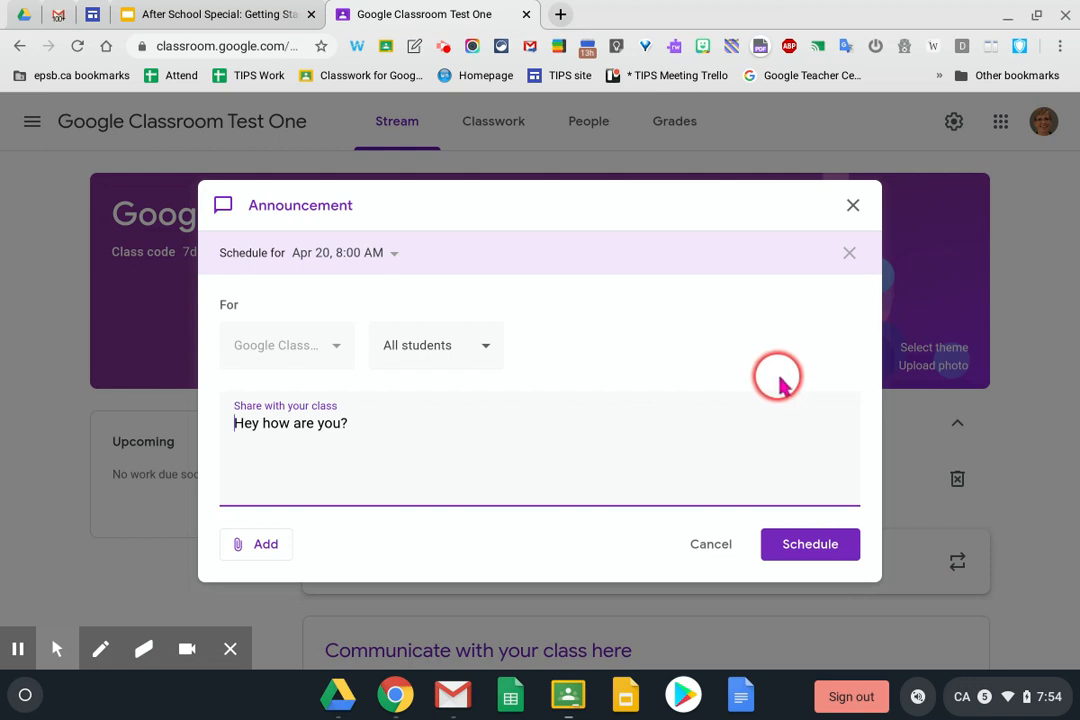
click(388, 253)
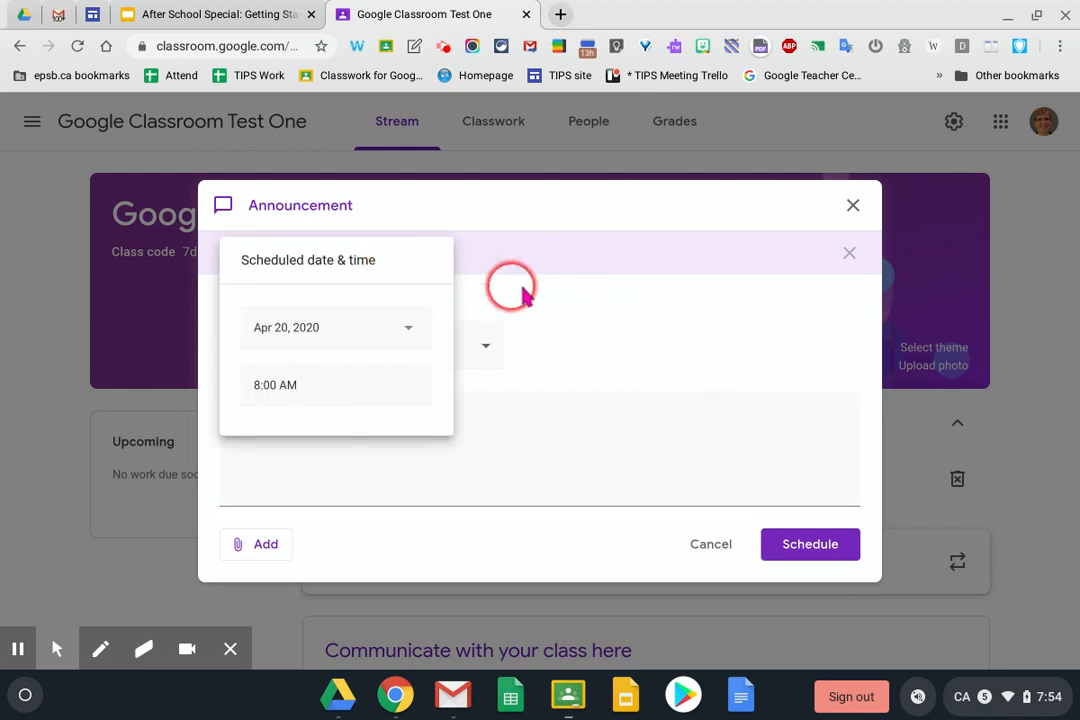
click(853, 207)
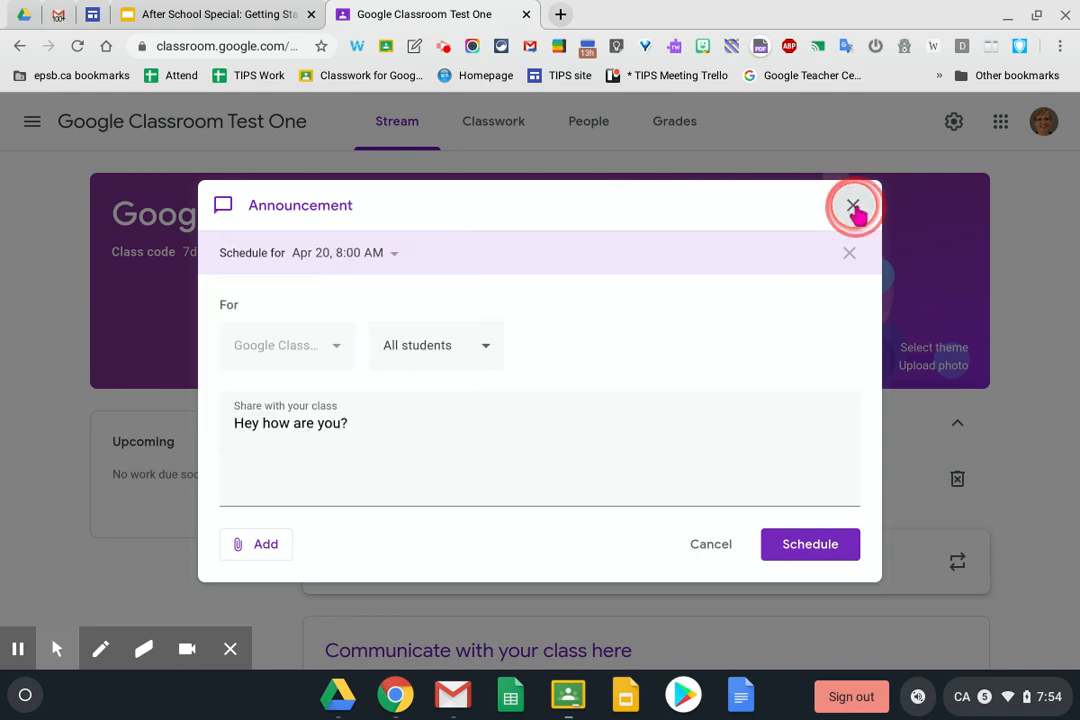
click(853, 207)
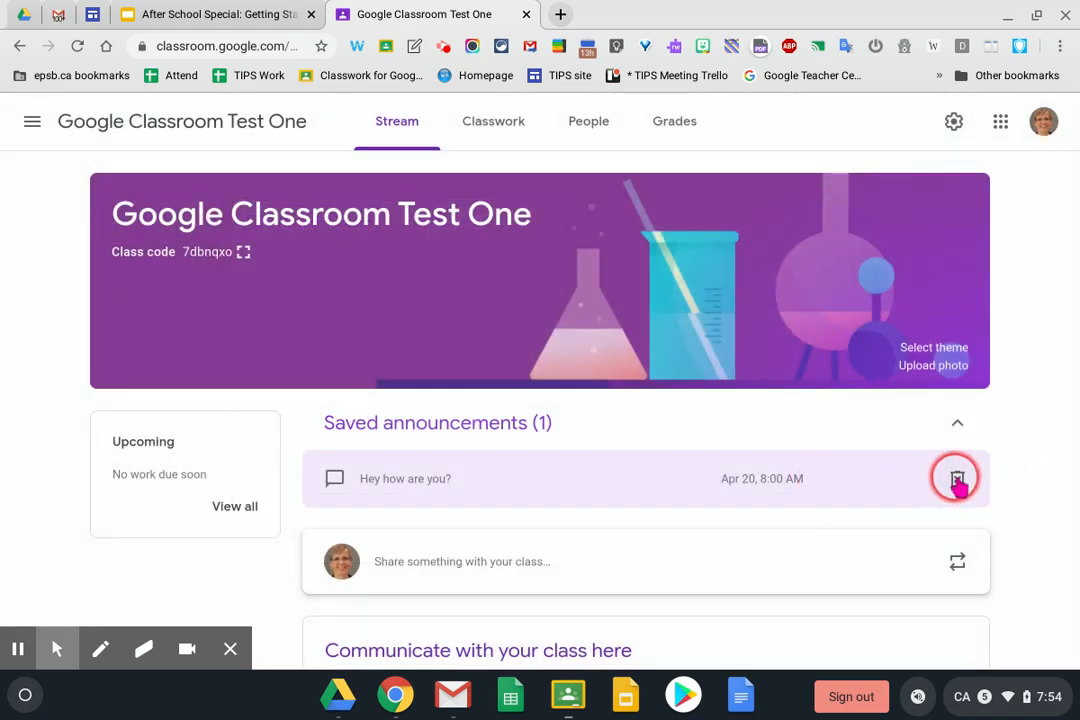
click(957, 480)
Delete the scheduled announcement and post 'Hey how are you?' to the stream immediately
click(641, 411)
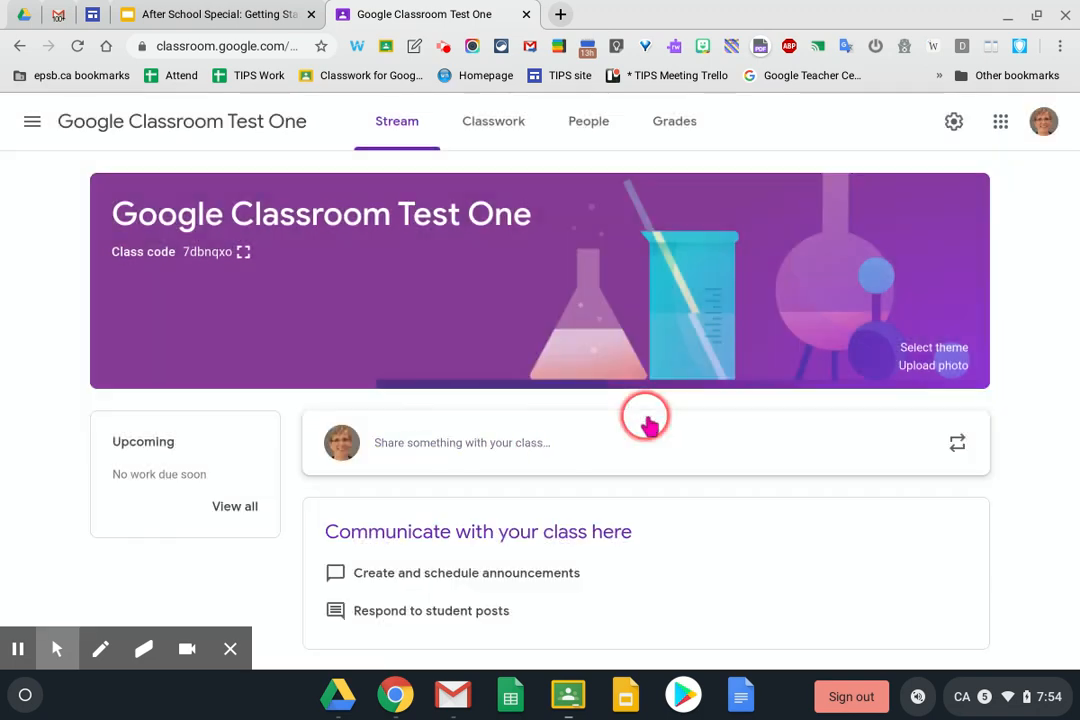
click(540, 438)
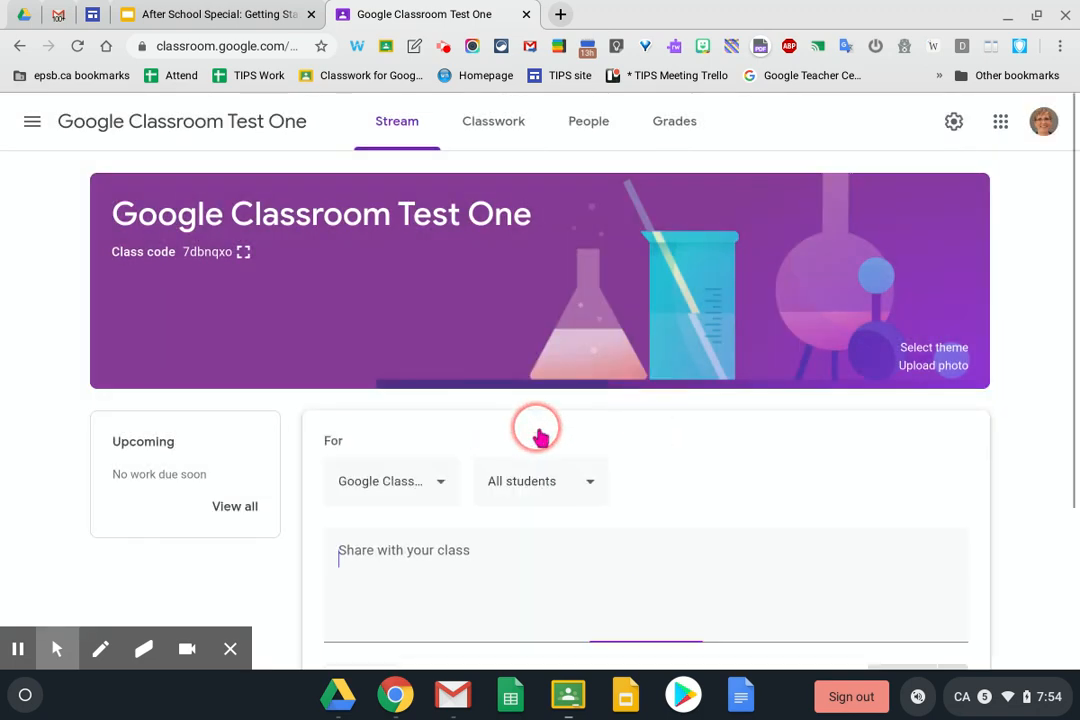
text(Hey how are you)
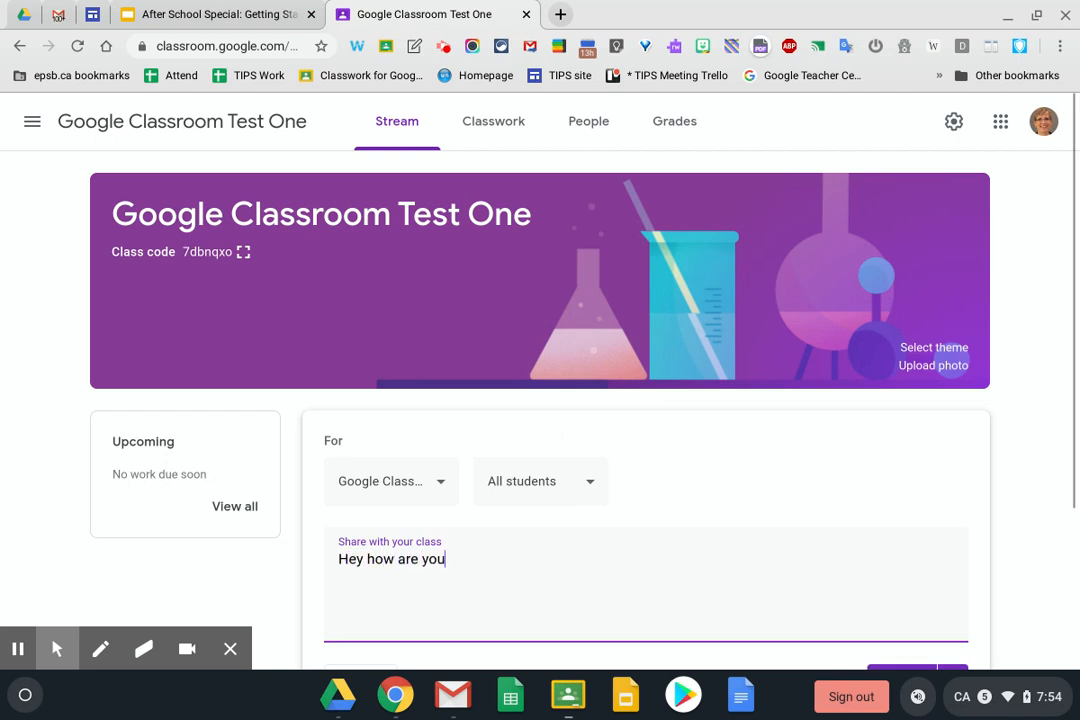
scroll(873, 381, down, 2)
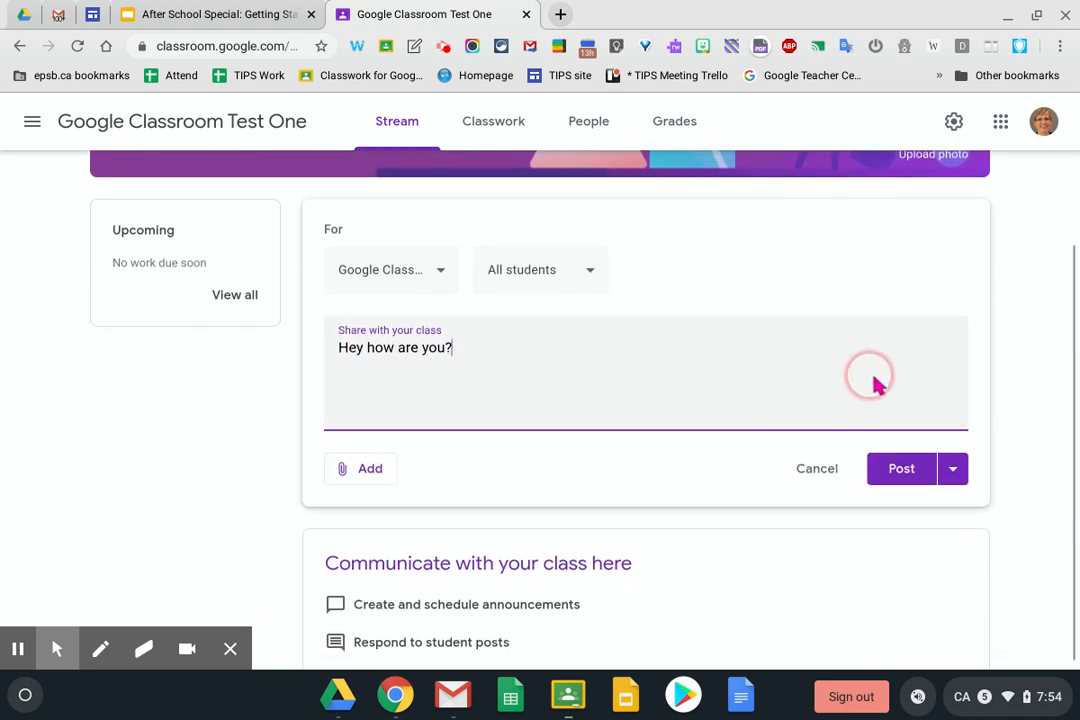
click(897, 467)
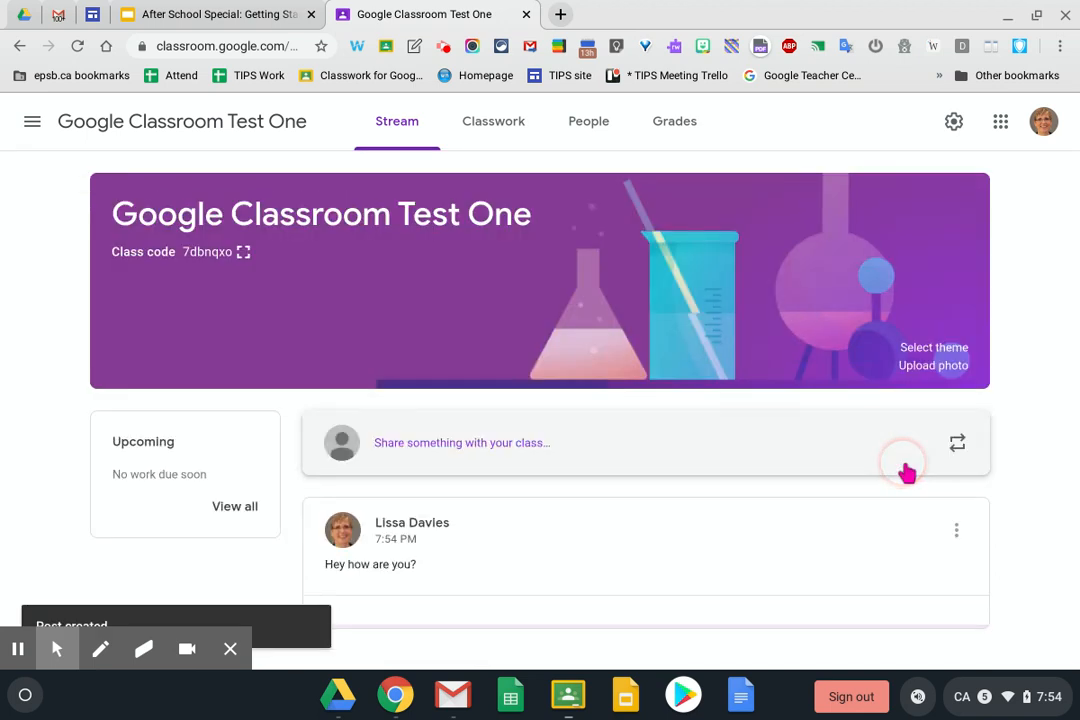
scroll(556, 458, down, 1)
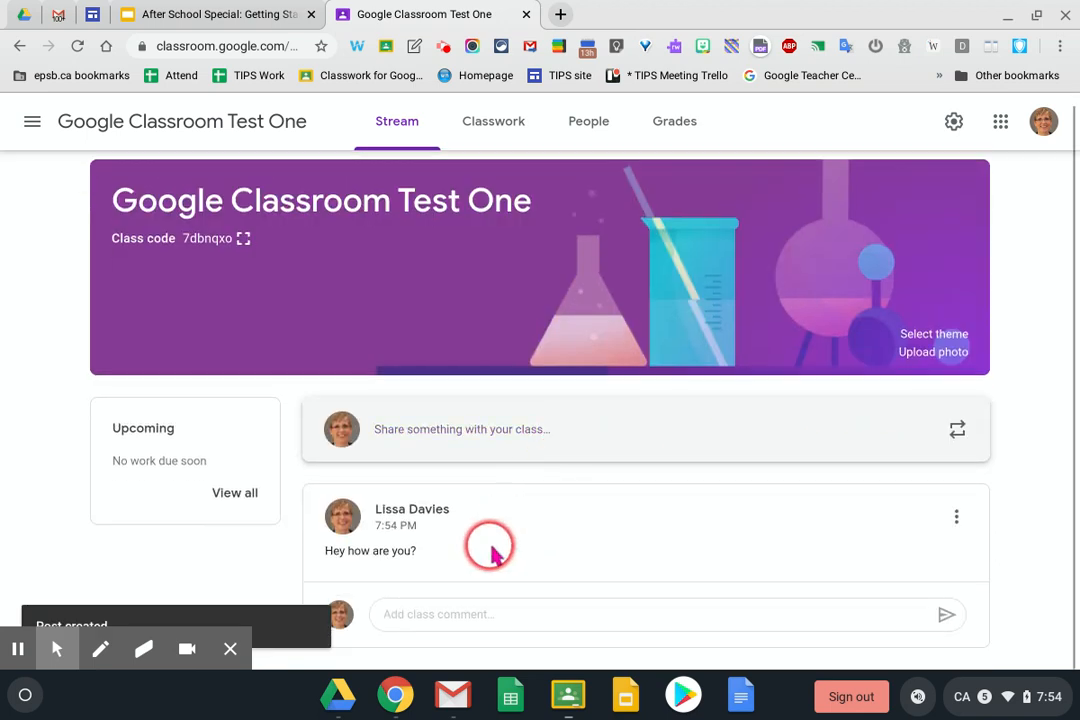
click(230, 649)
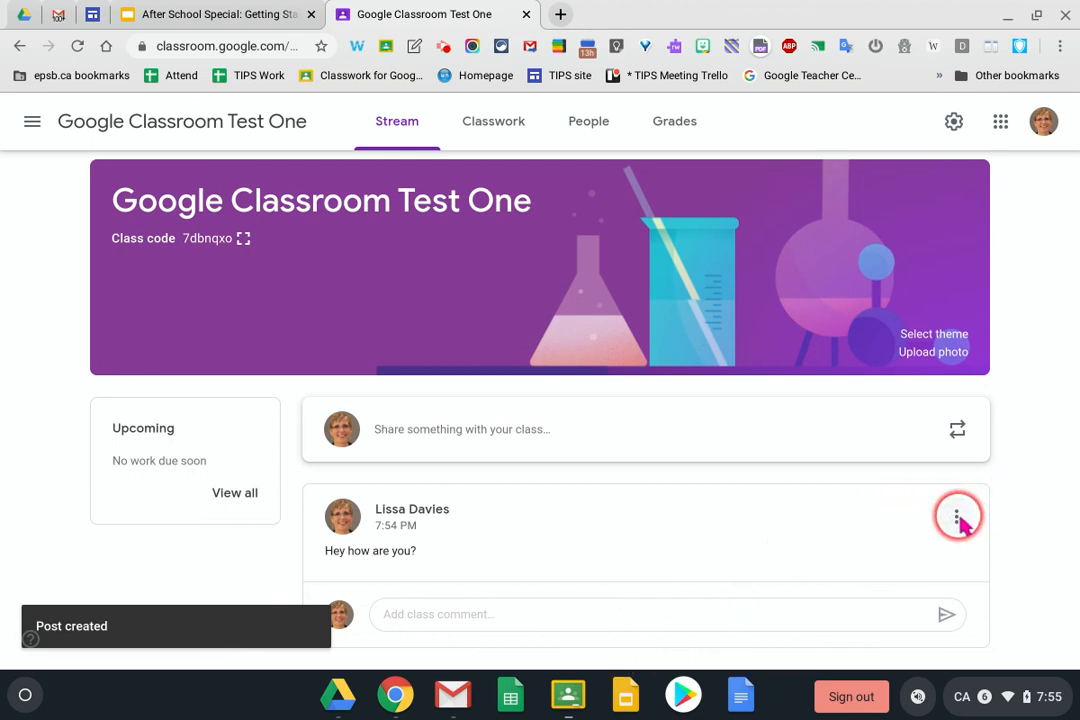
click(961, 522)
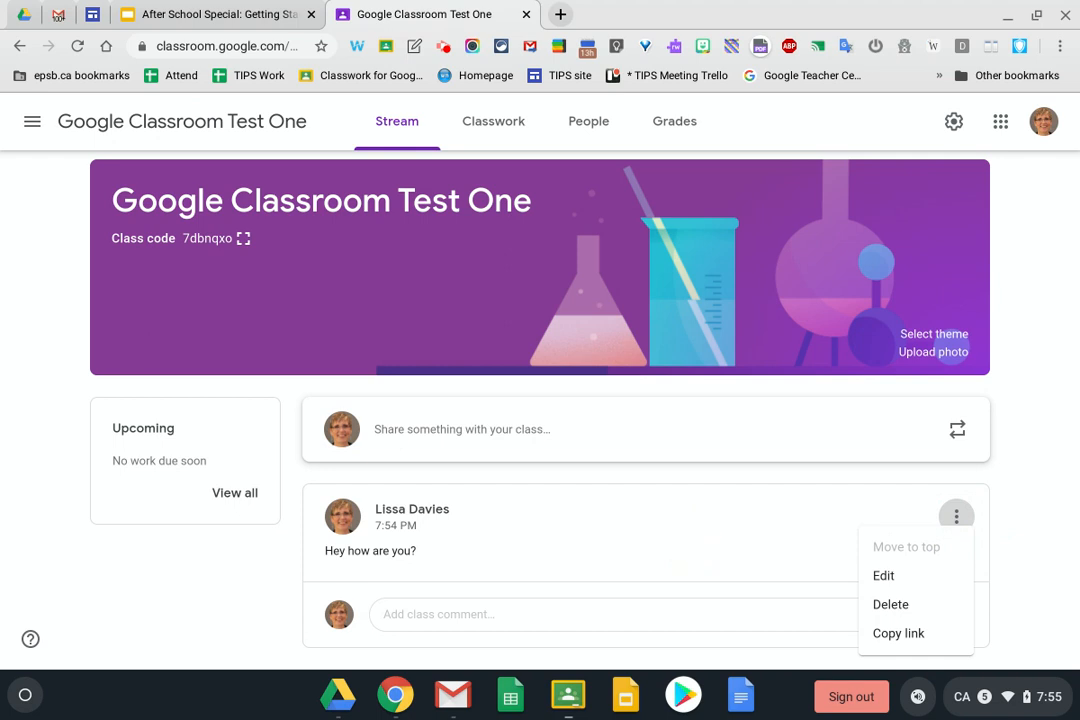
click(691, 542)
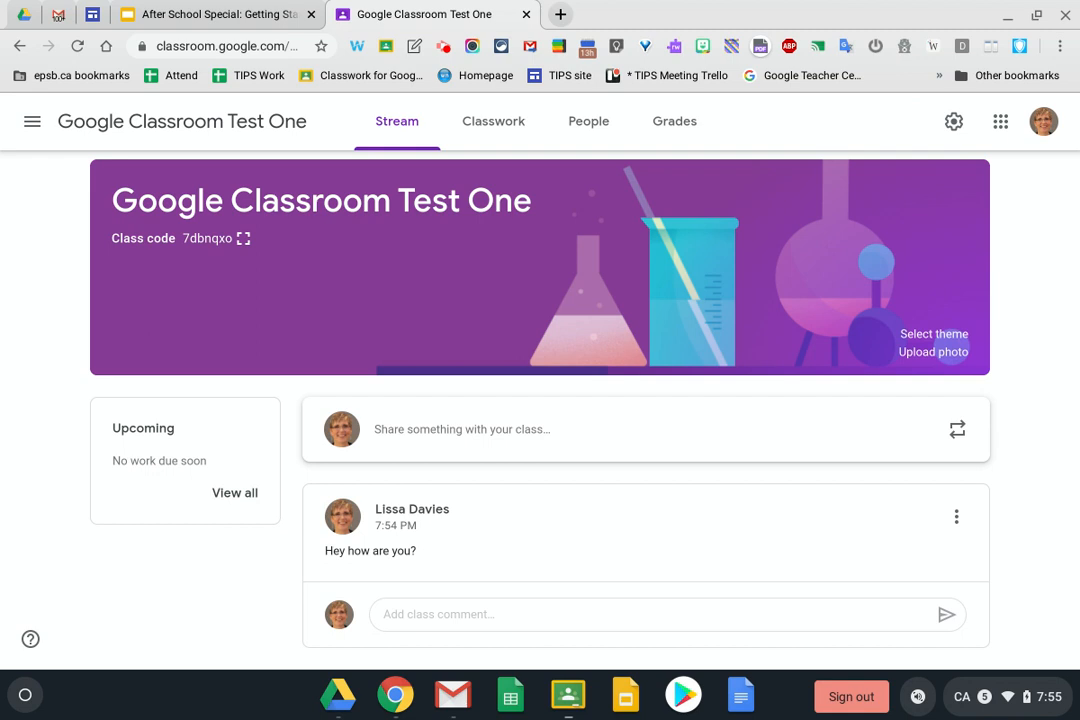
Set the class Stream permission to 'Only teachers can post or comment' and save the settings
click(954, 126)
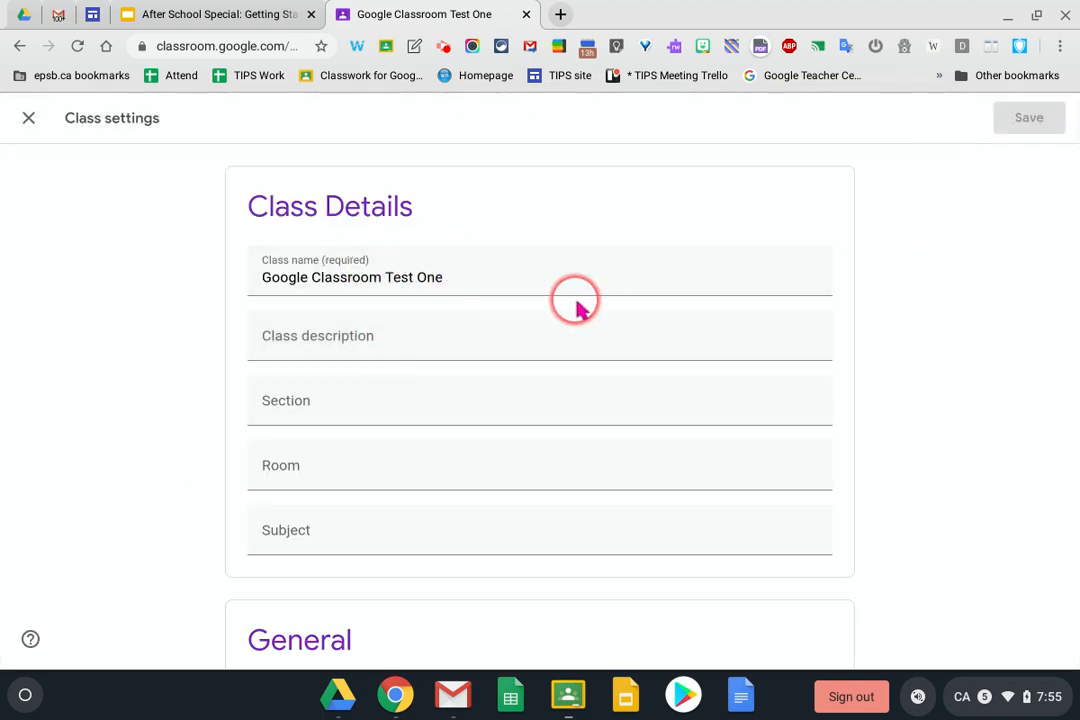
scroll(577, 308, down, 4)
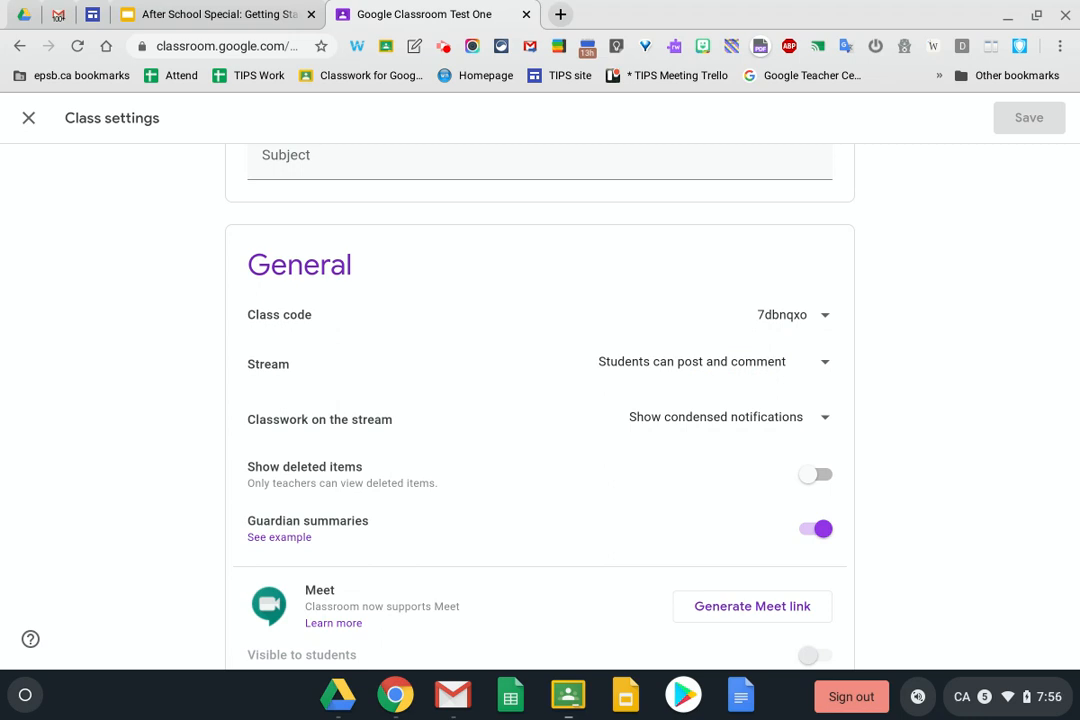
click(825, 360)
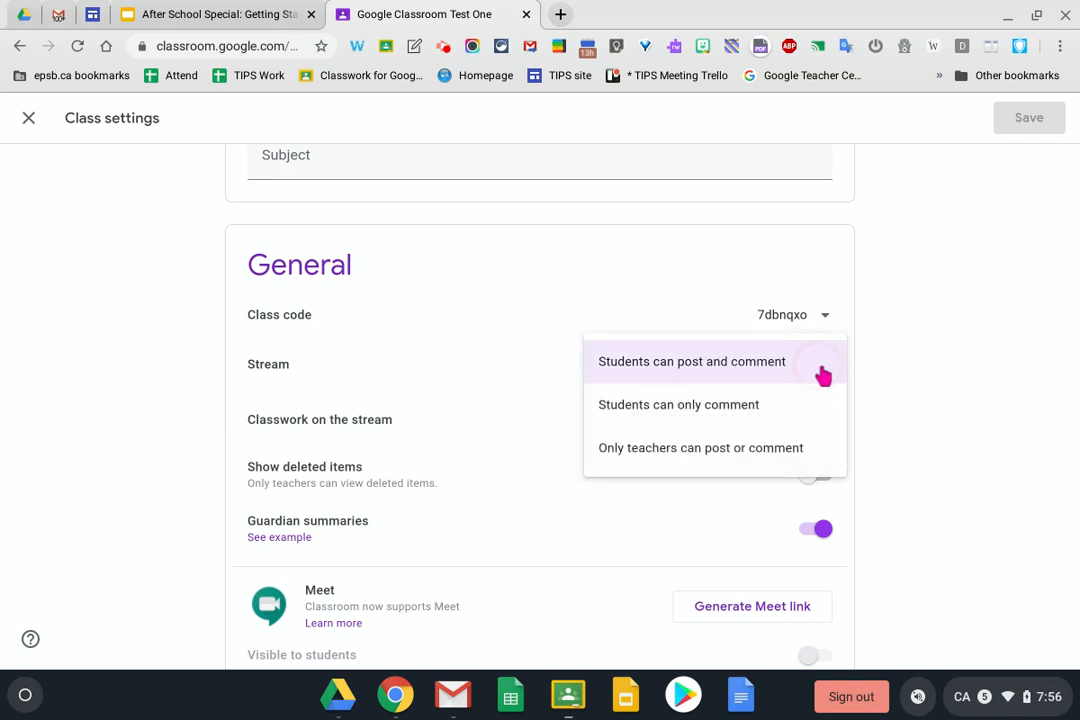
click(633, 412)
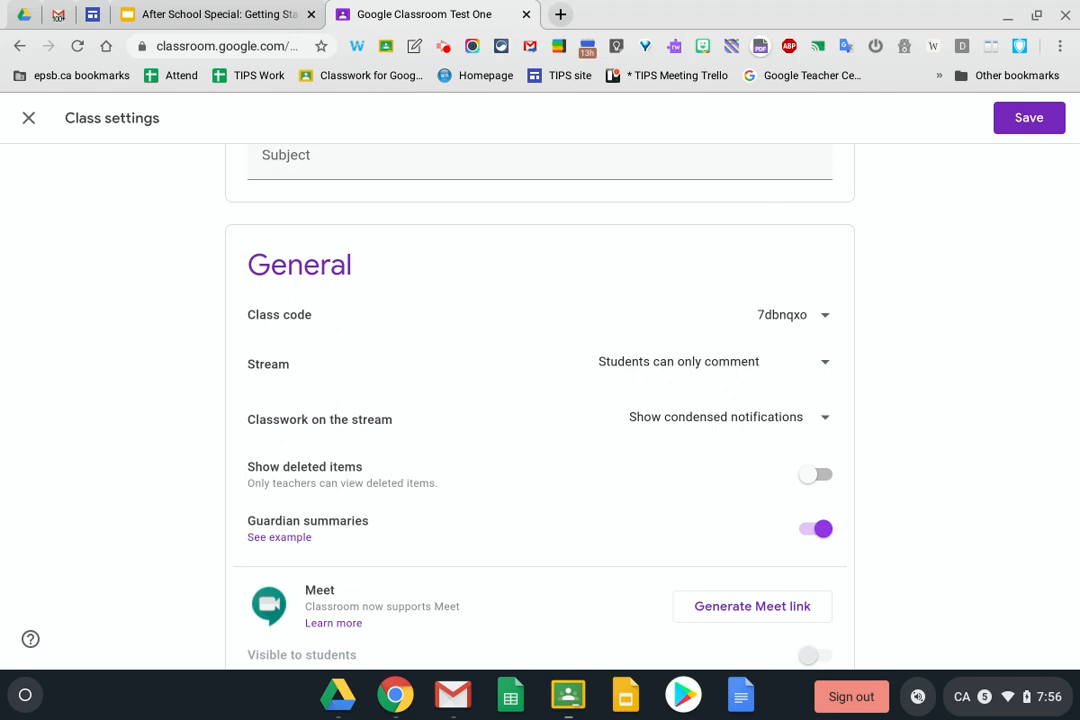
click(820, 362)
click(705, 406)
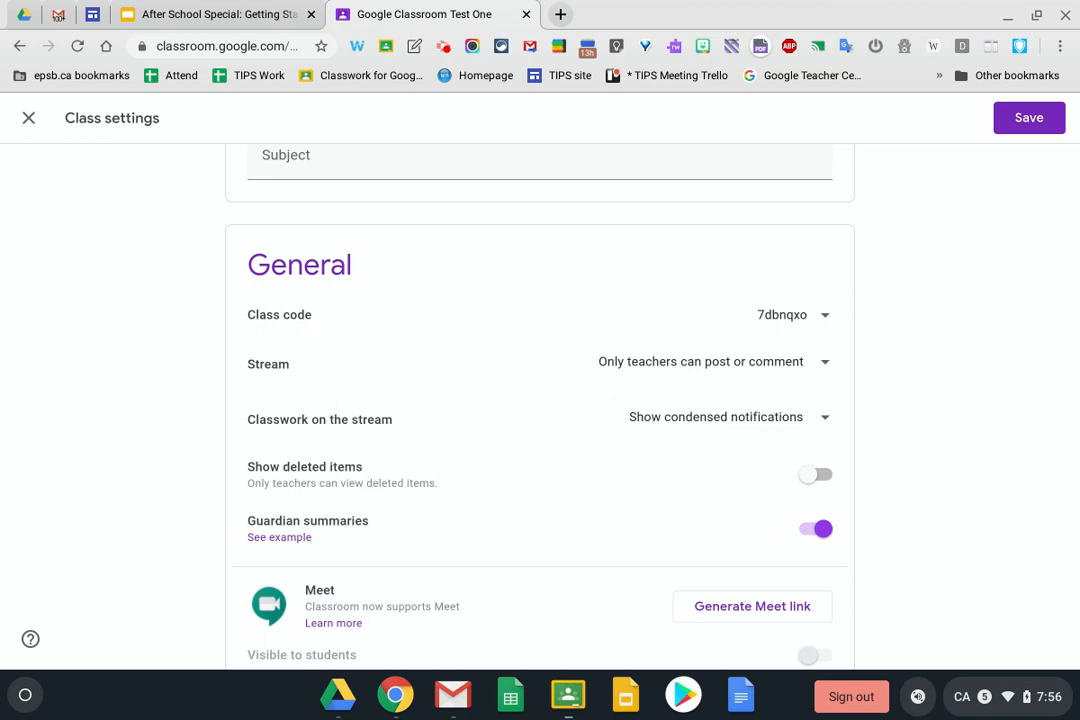
click(1045, 120)
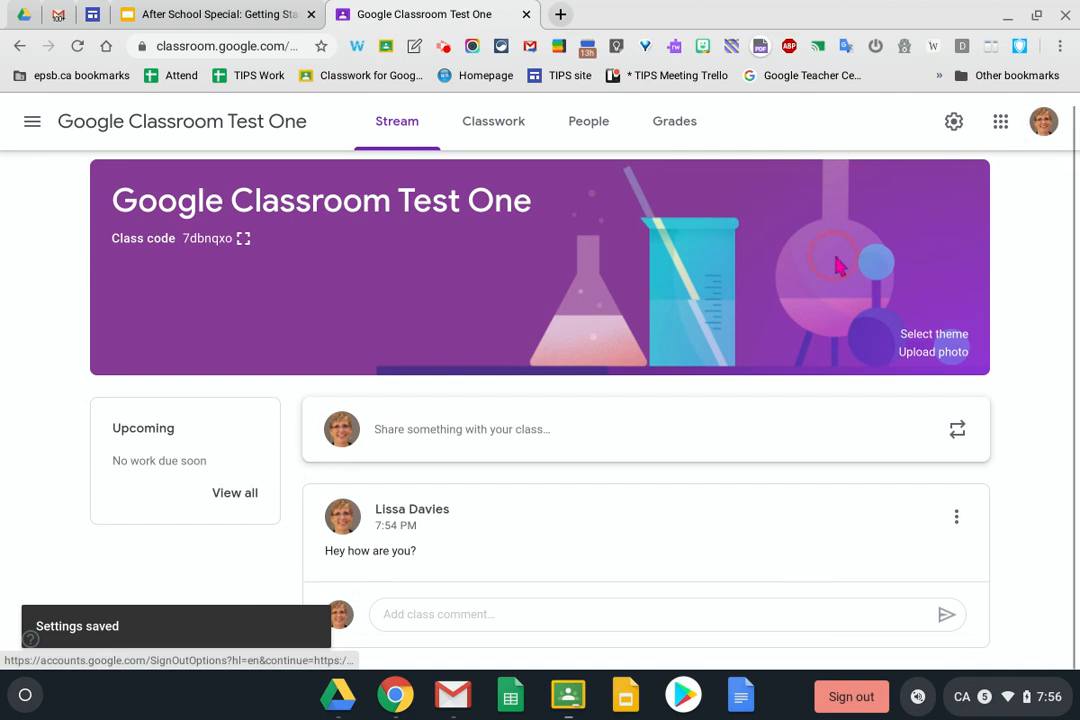
click(527, 358)
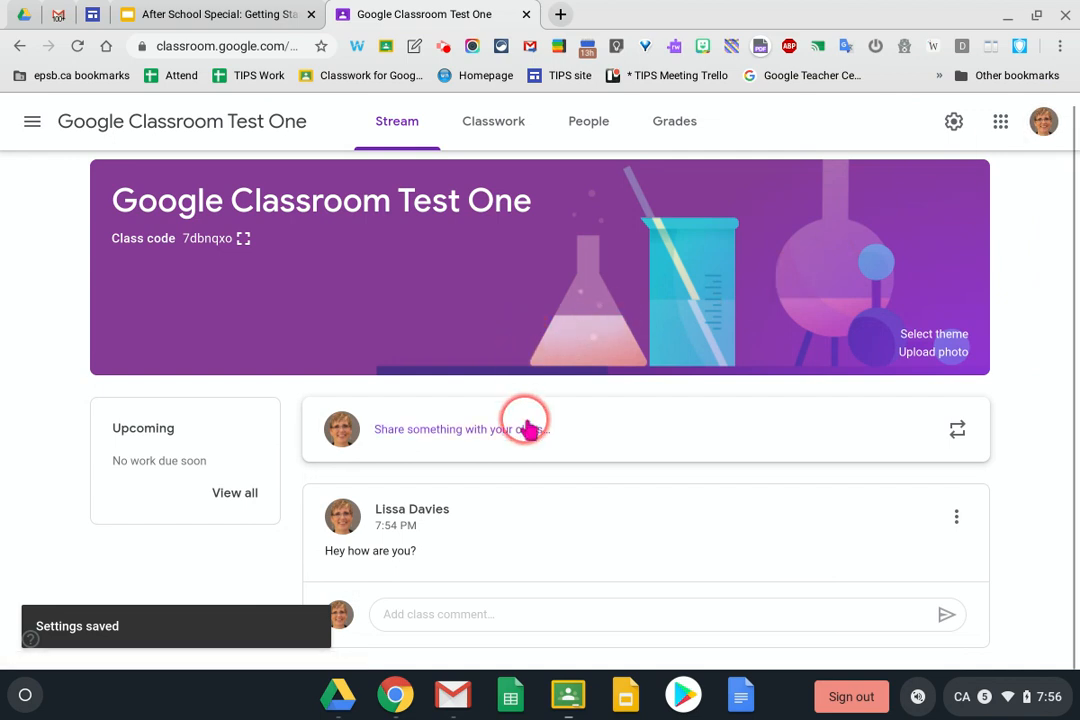
Go to the Classwork page and open the class's Google Classroom Test One Drive folder
click(487, 612)
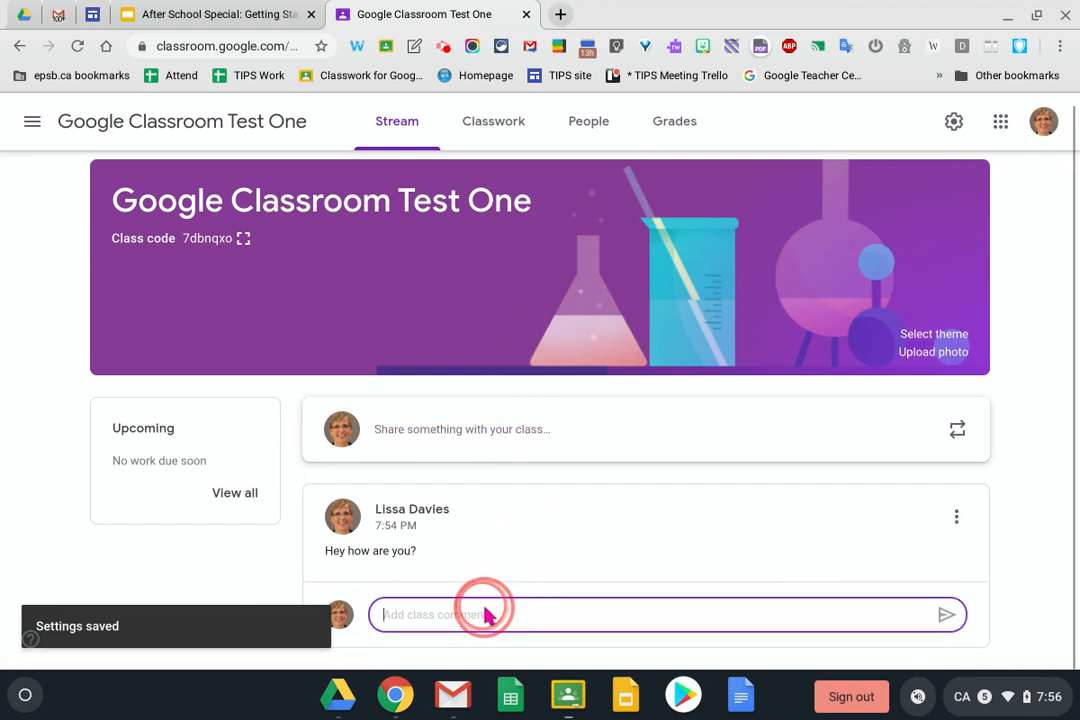
click(493, 127)
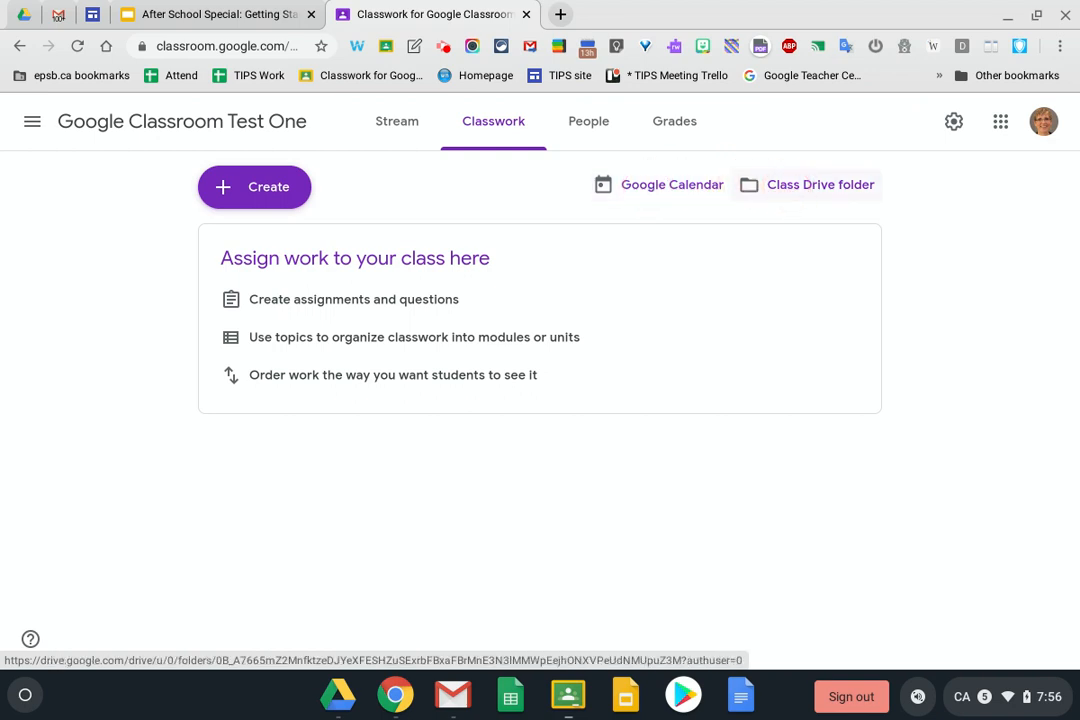
click(785, 188)
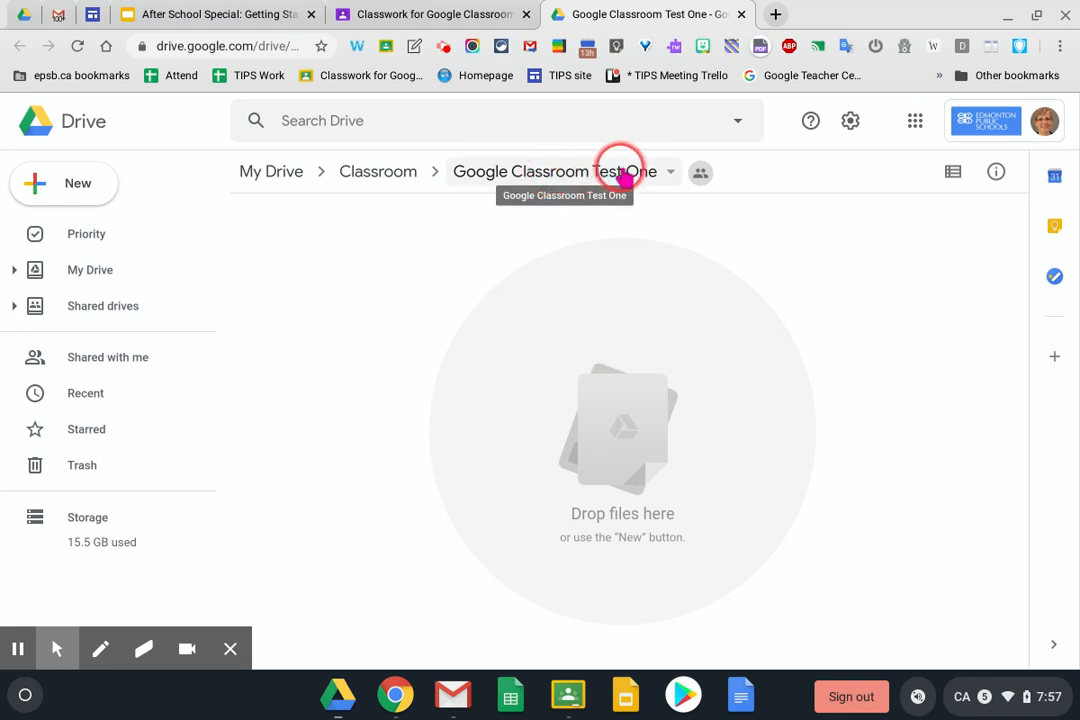
Go up to the Classroom Drive folder and open the Test Class Tipaskin folder
click(393, 183)
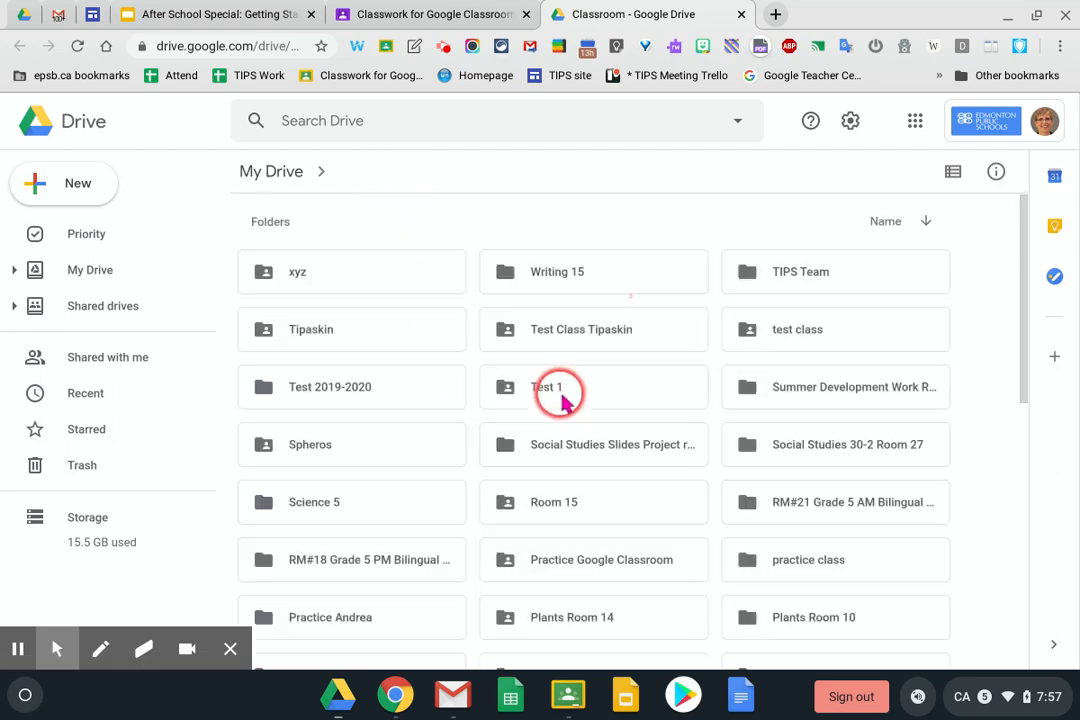
scroll(563, 402, down, 5)
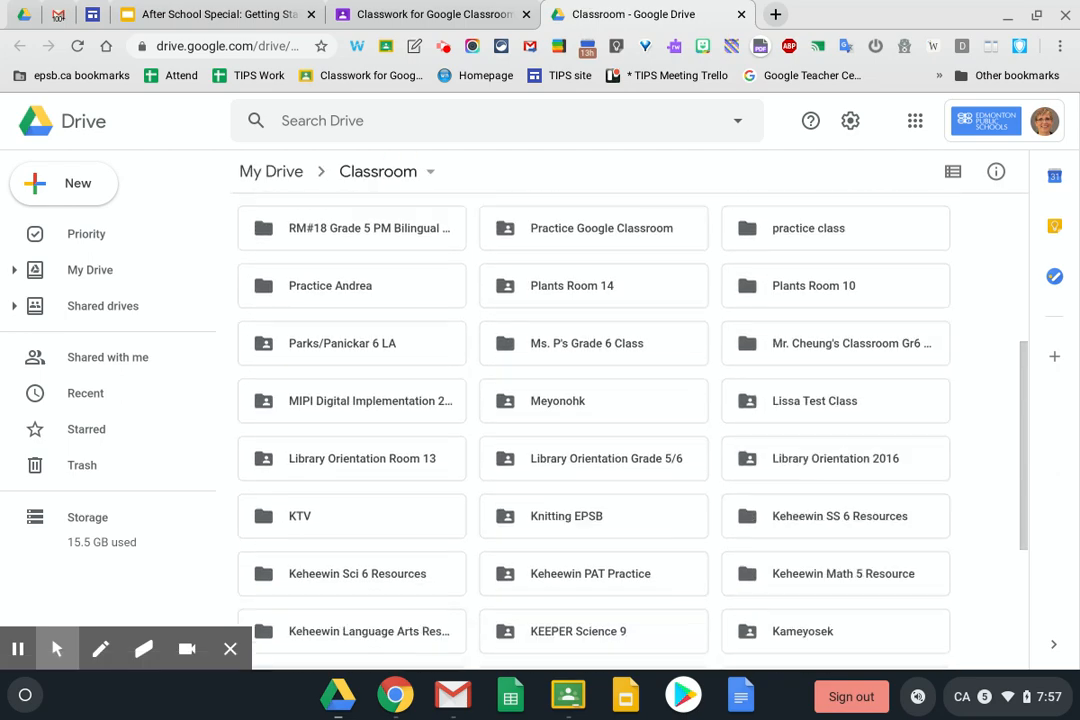
scroll(560, 410, up, 4)
scroll(550, 381, up, 2)
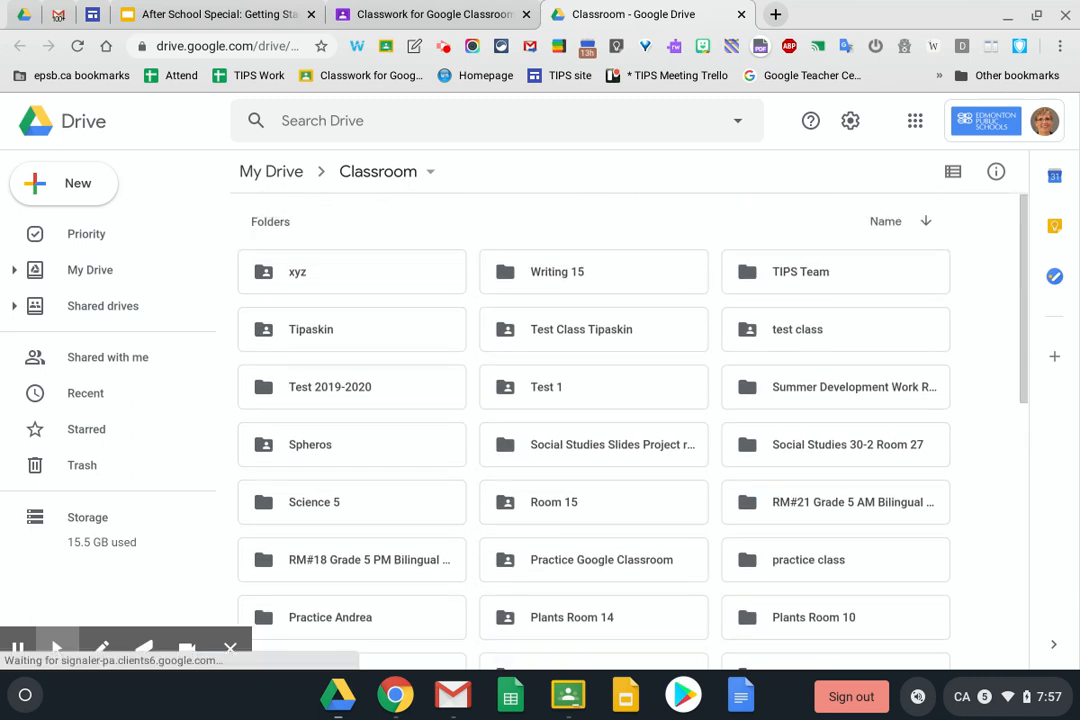
click(540, 337)
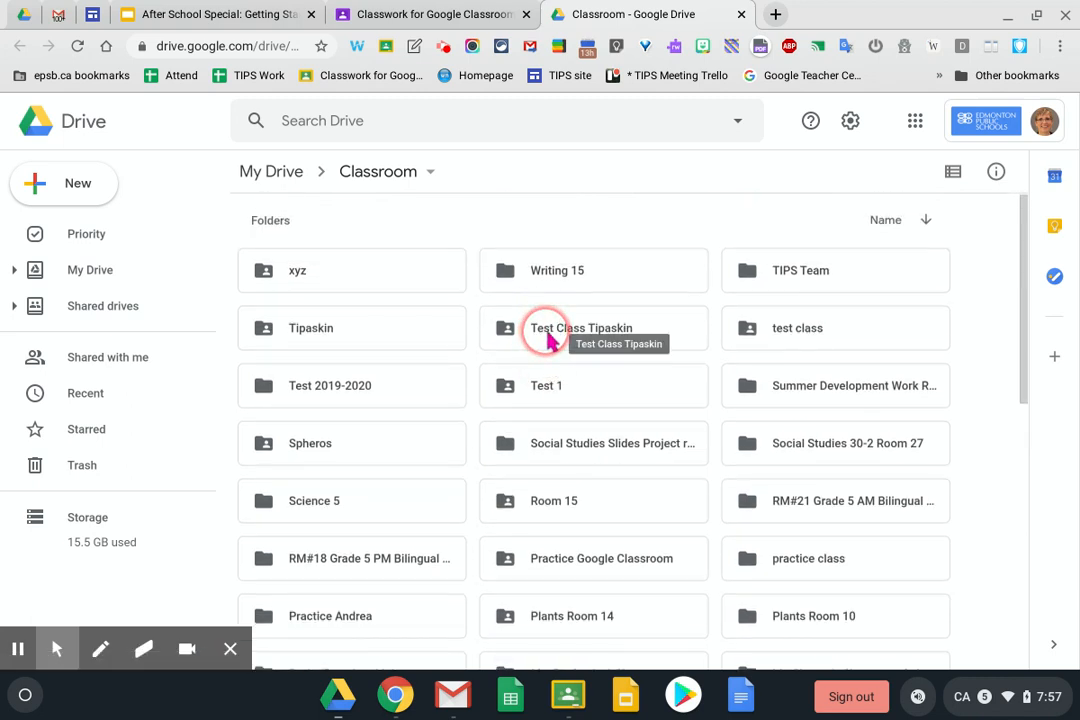
double_click(548, 341)
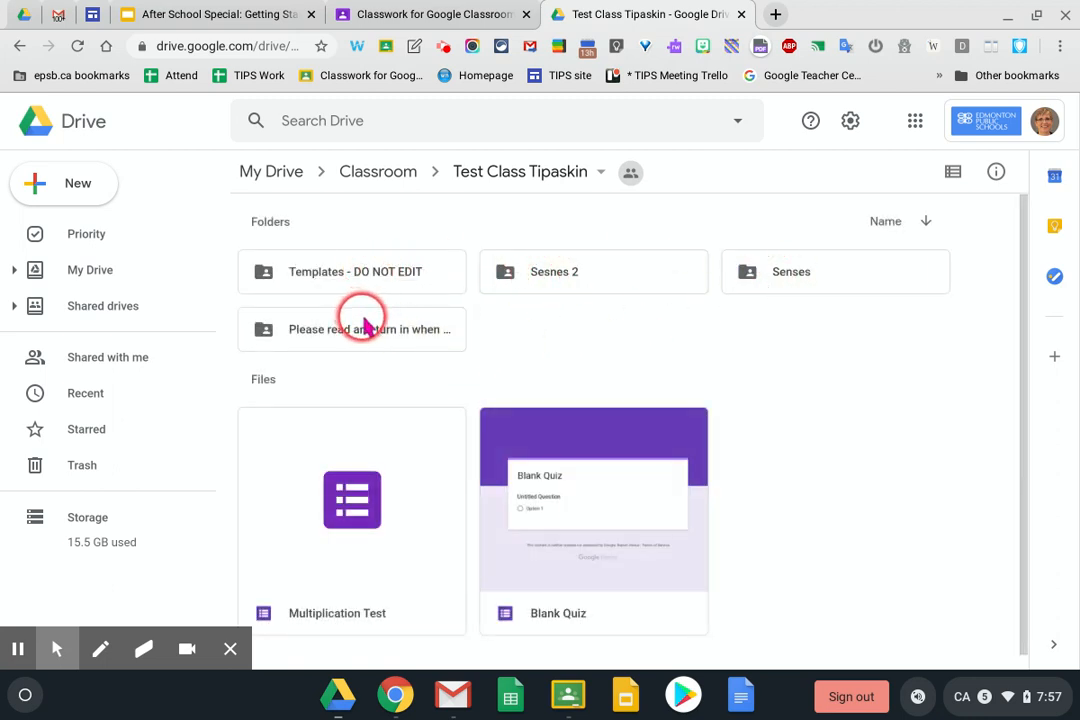
Open the 'Please read and turn in when done' folder, then close the Drive tab
click(436, 337)
double_click(436, 335)
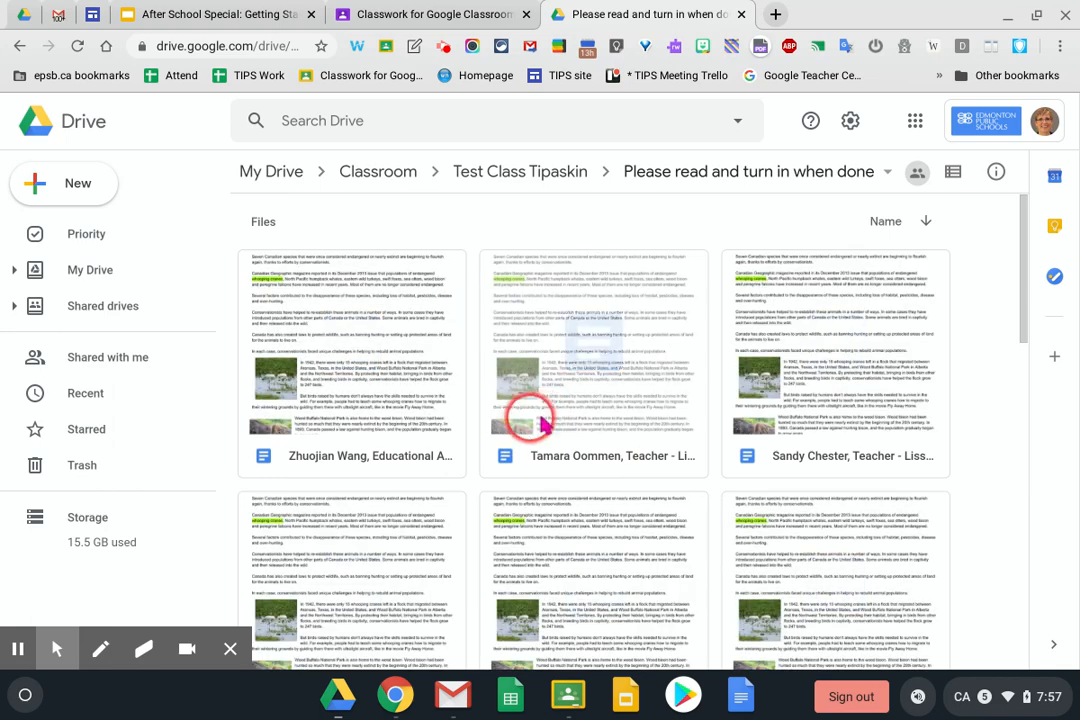
click(741, 17)
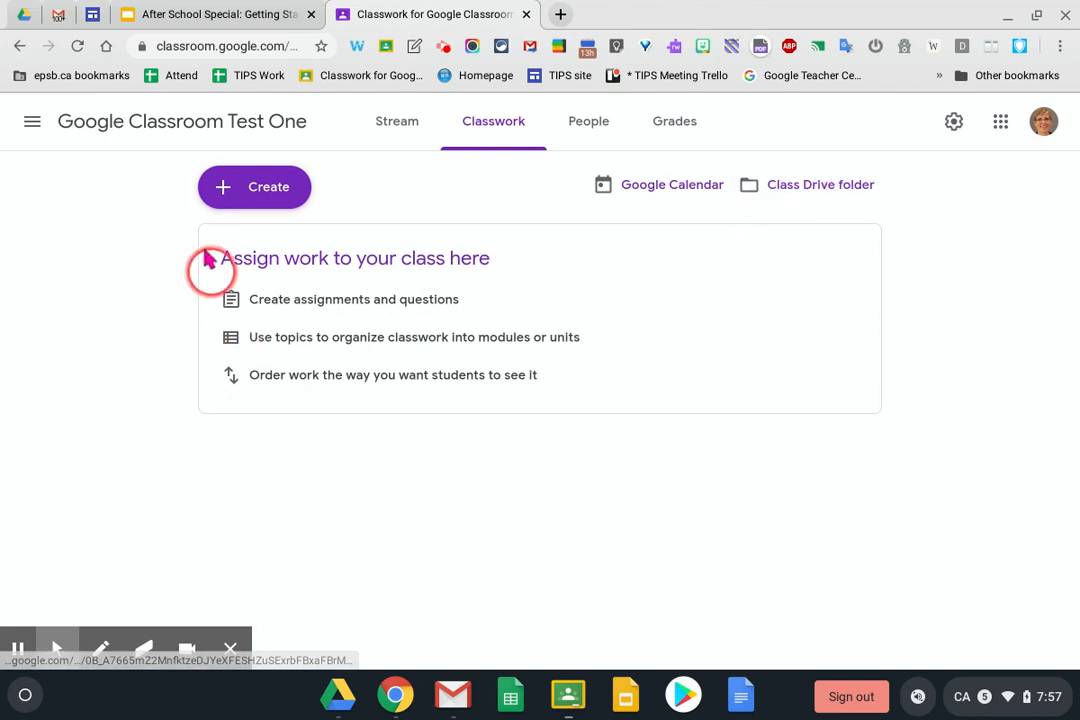
Add a new Classwork topic named 'Language'
click(268, 197)
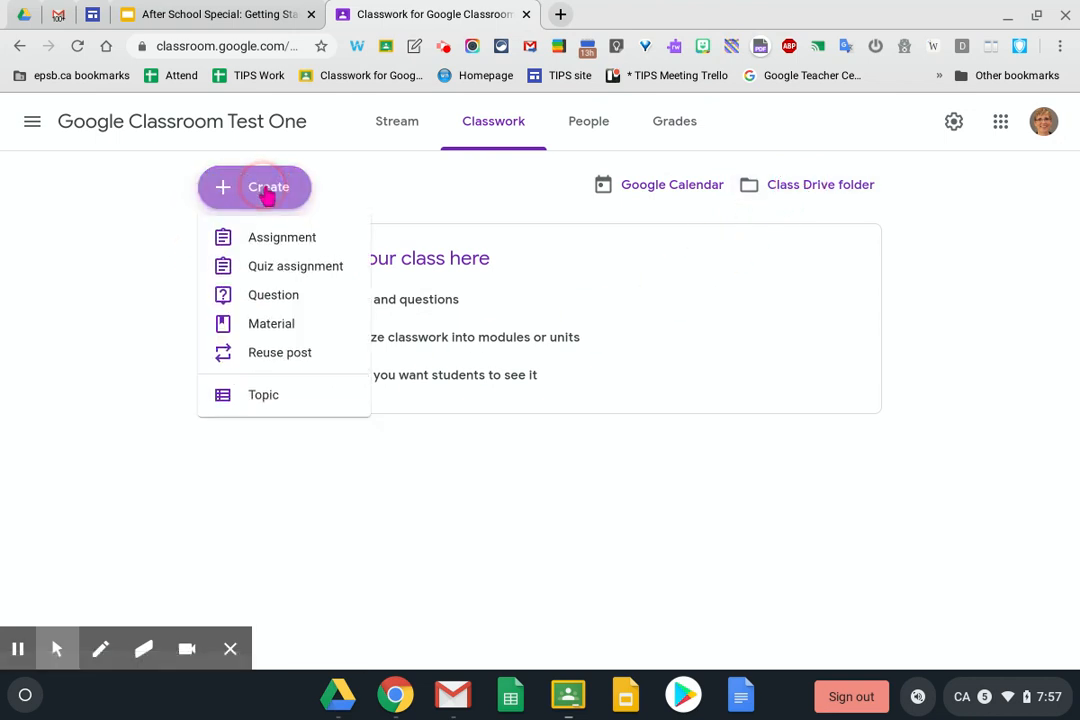
click(260, 406)
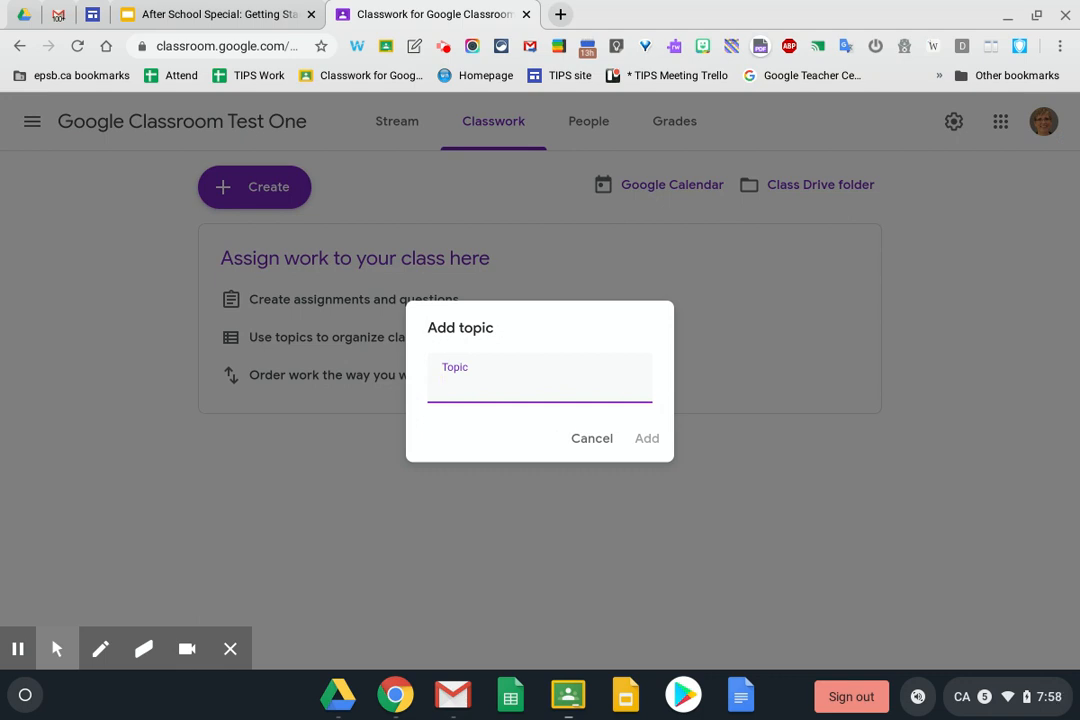
click(260, 408)
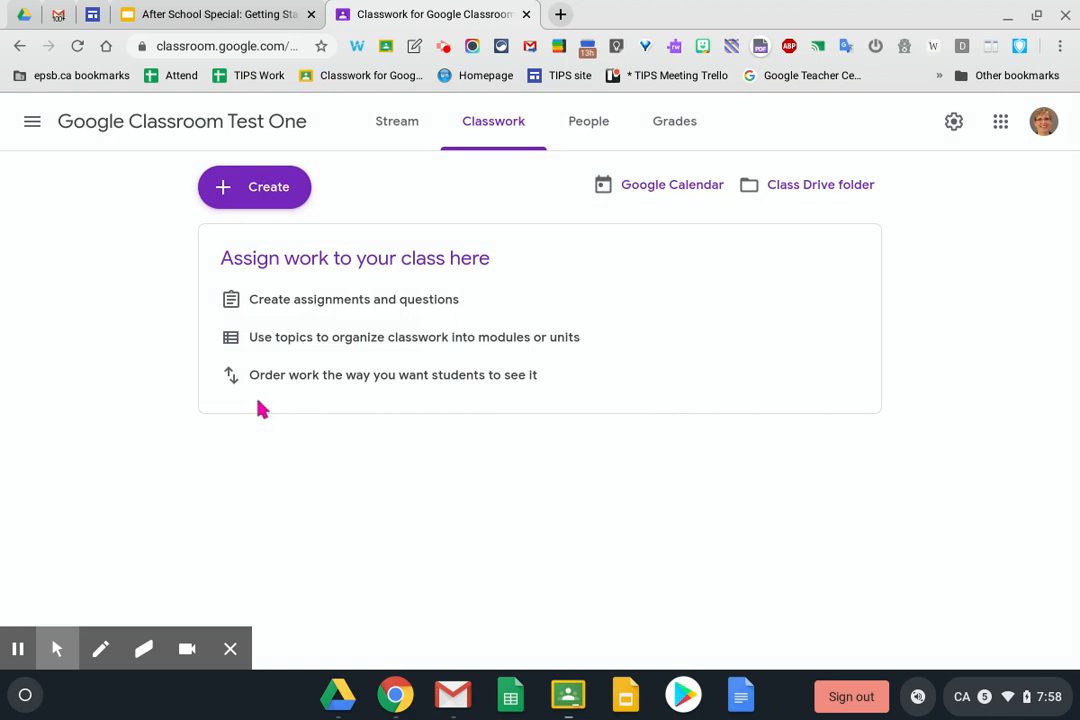
click(261, 203)
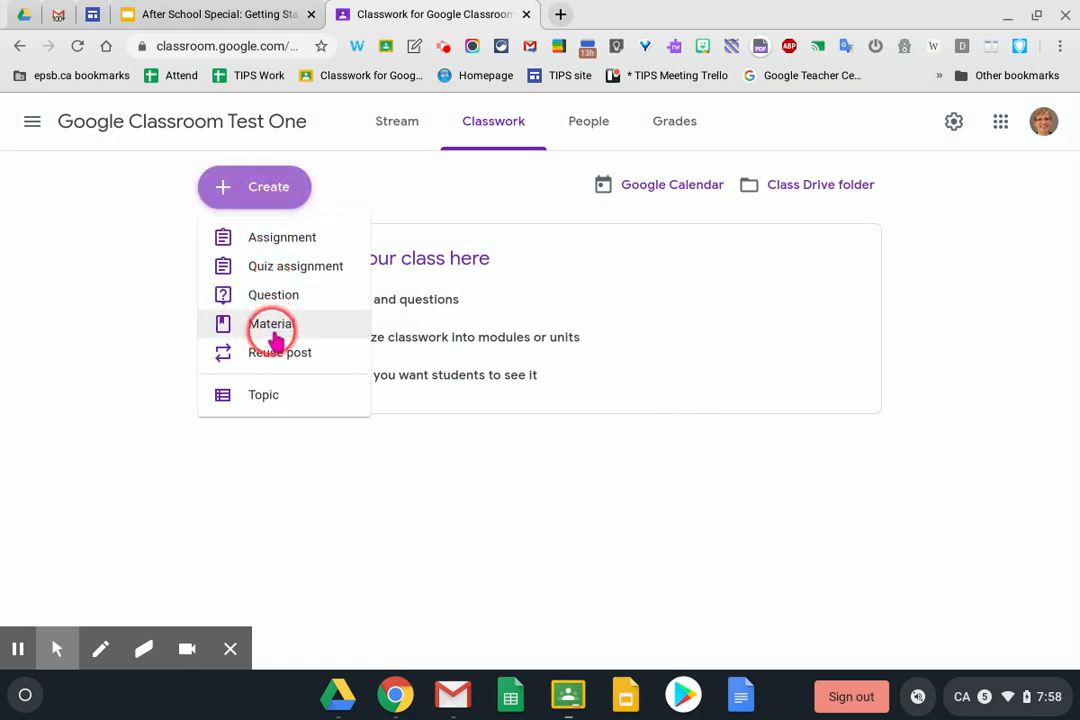
click(273, 400)
text(Language)
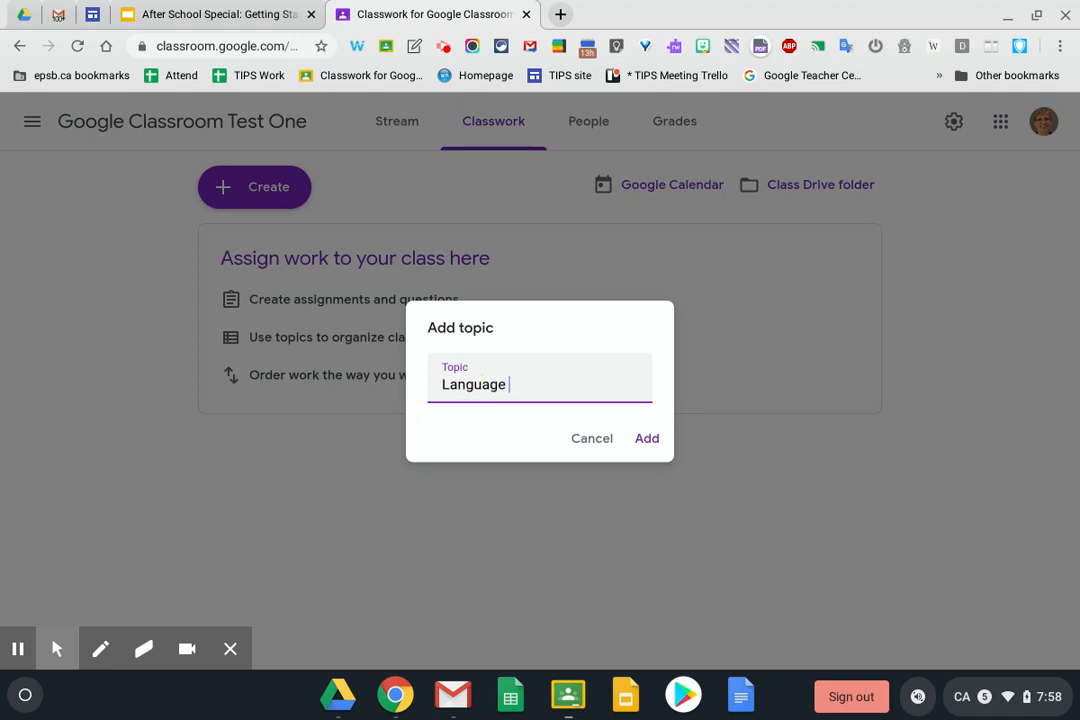
key(Return)
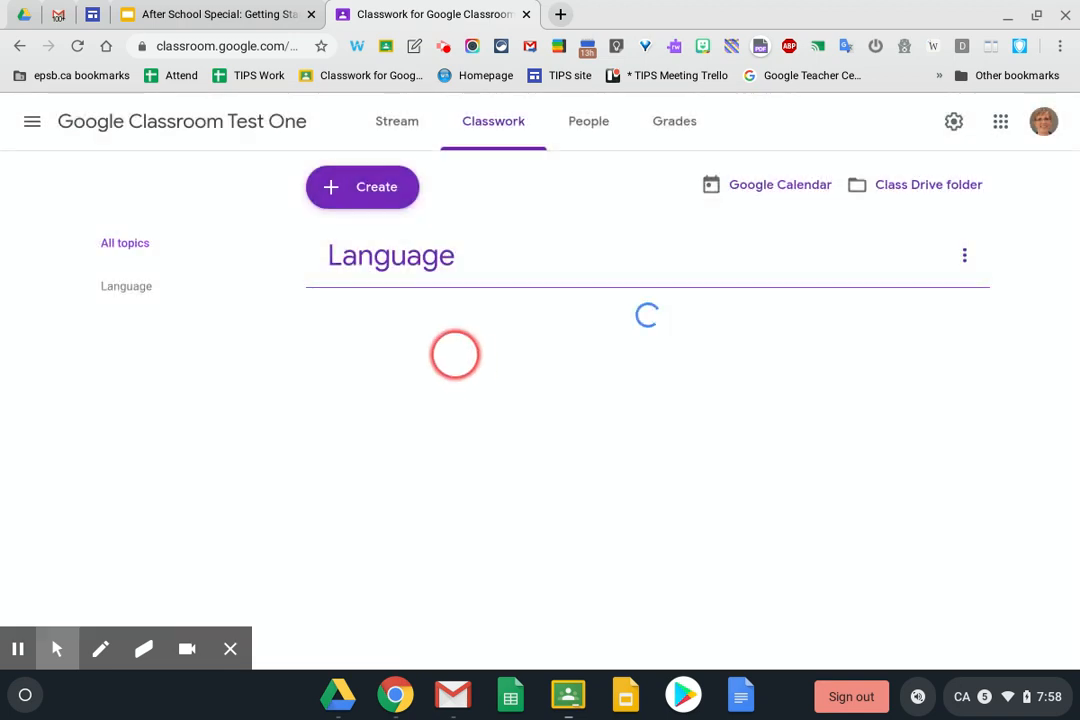
Rename the Language topic to 'Language Arts'
click(965, 256)
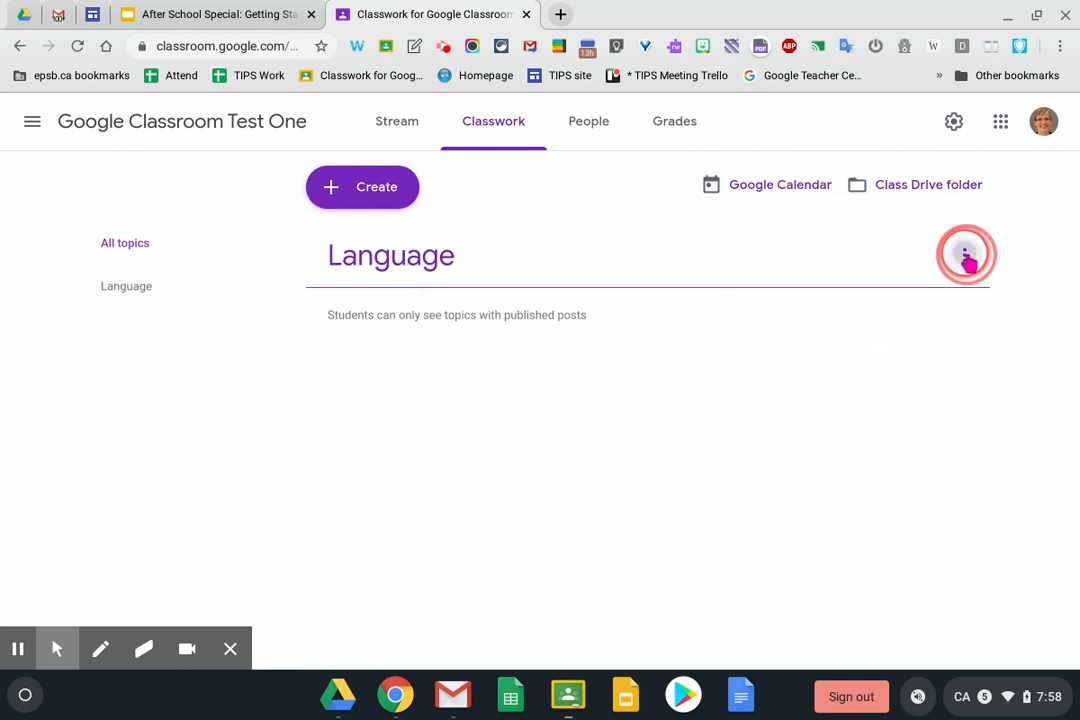
click(906, 296)
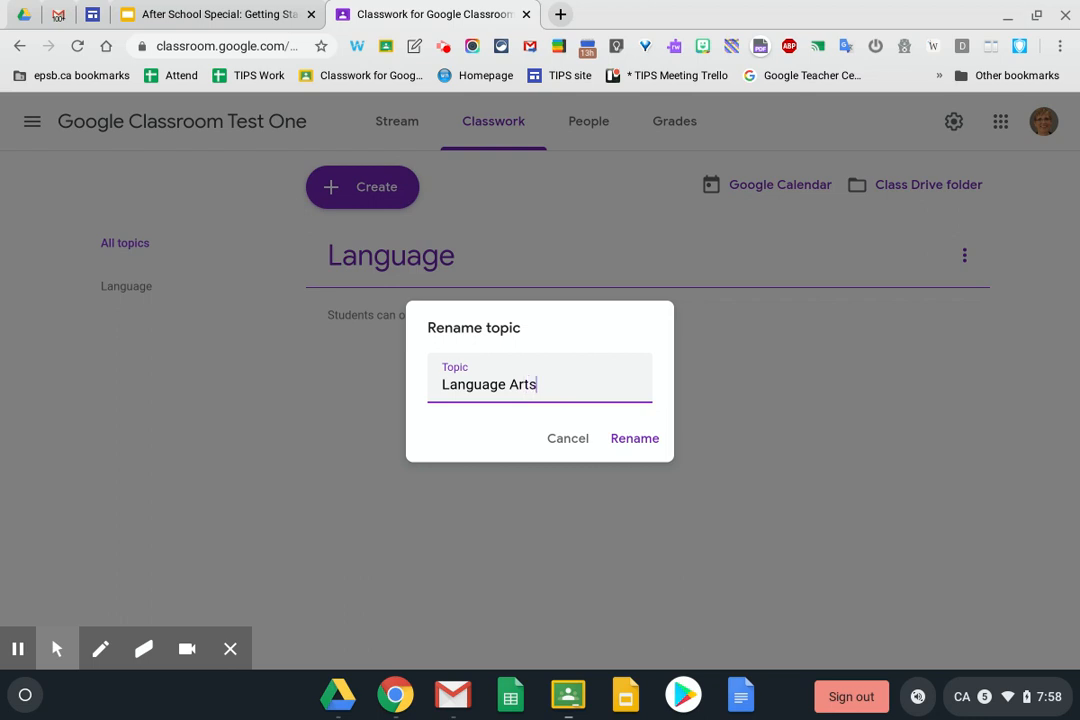
click(634, 438)
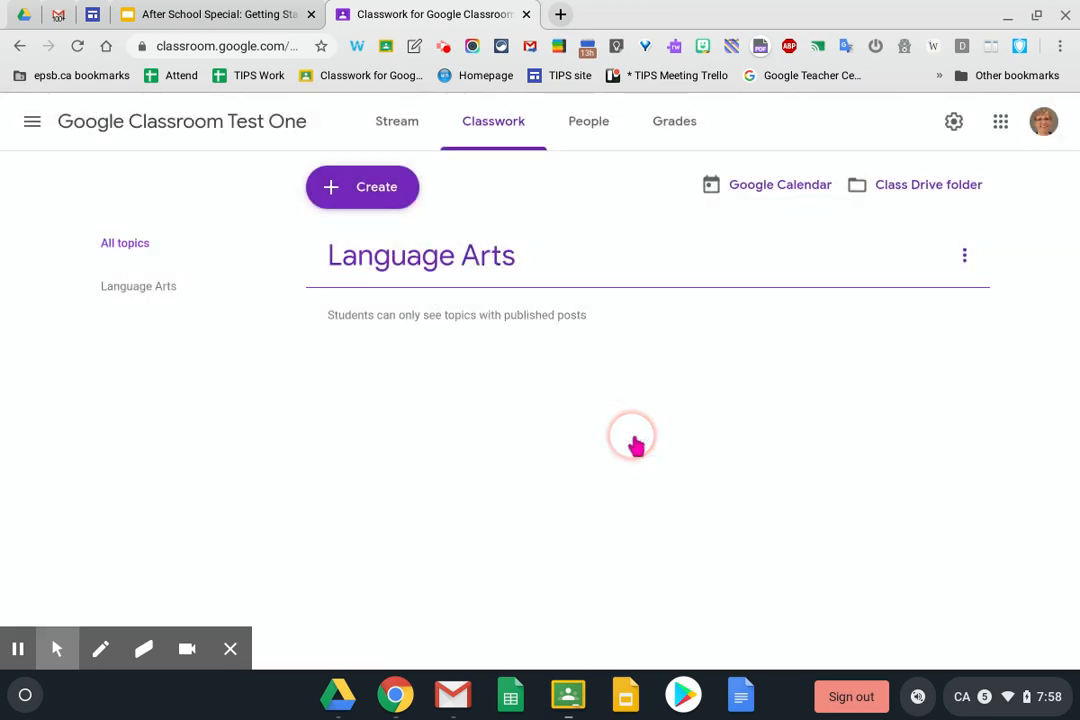
Add a topic named 'Unit 2: Space' to the Classwork page
click(367, 186)
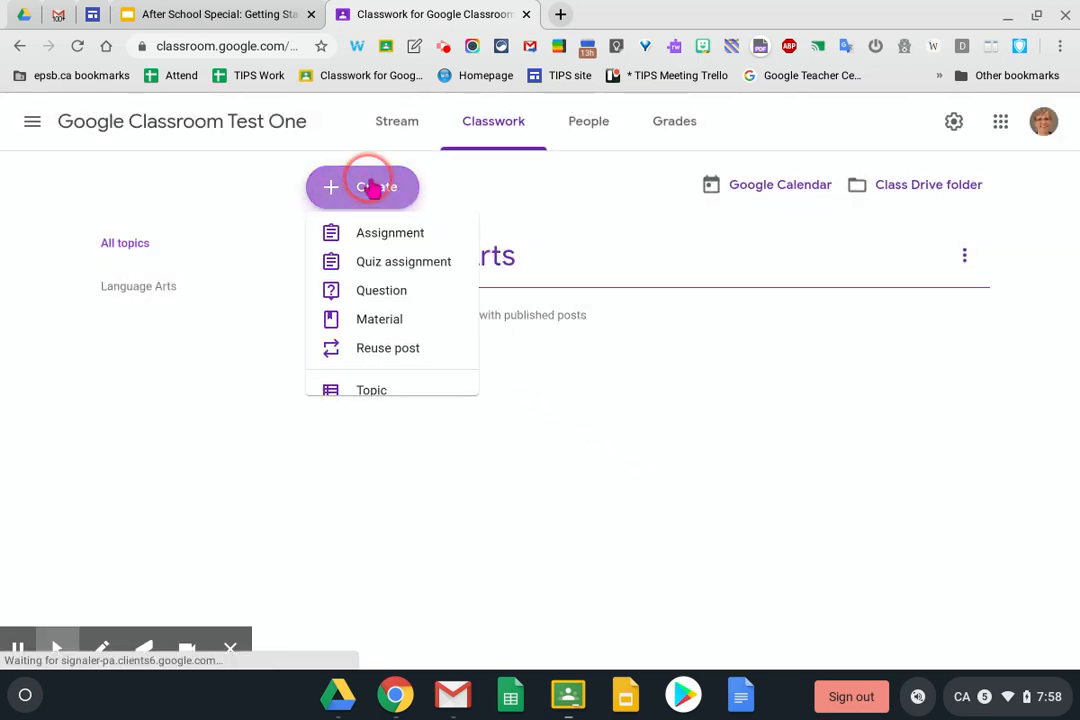
click(365, 396)
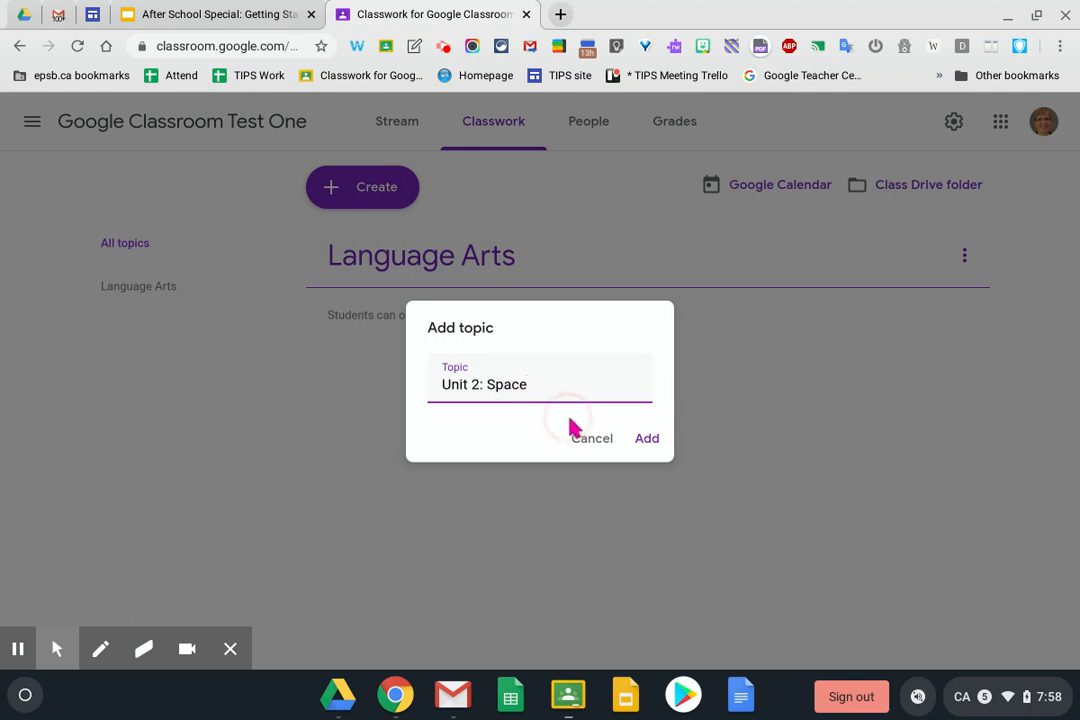
click(644, 439)
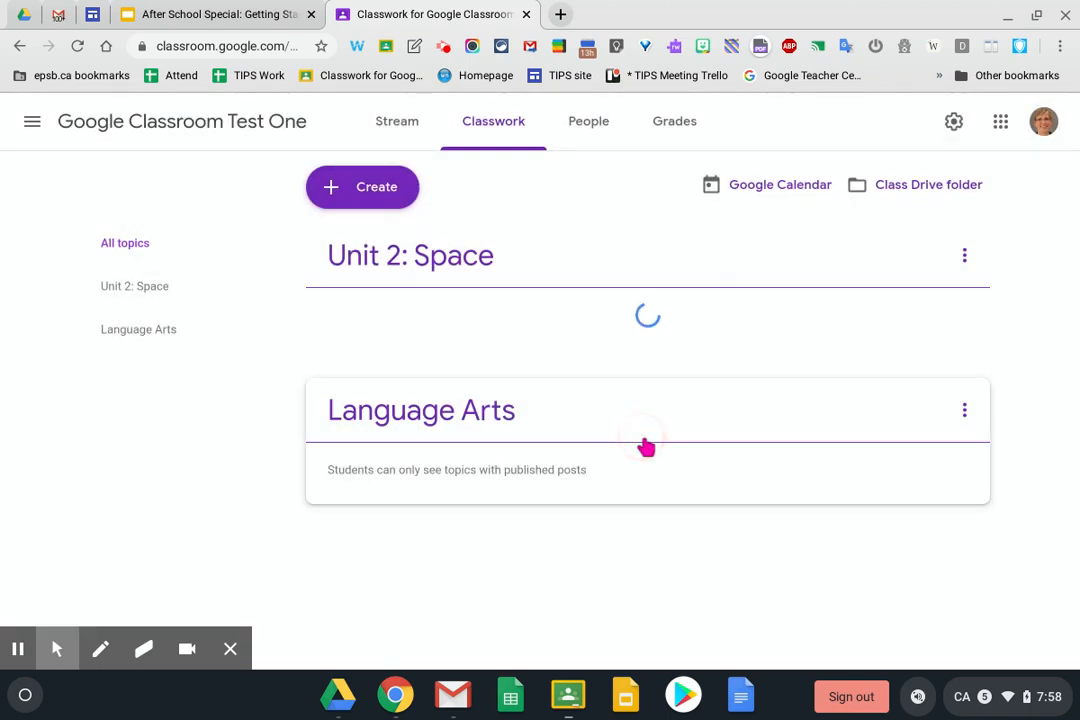
click(573, 409)
Add a 'Monday' topic and drag it below Unit 2: Space
click(372, 196)
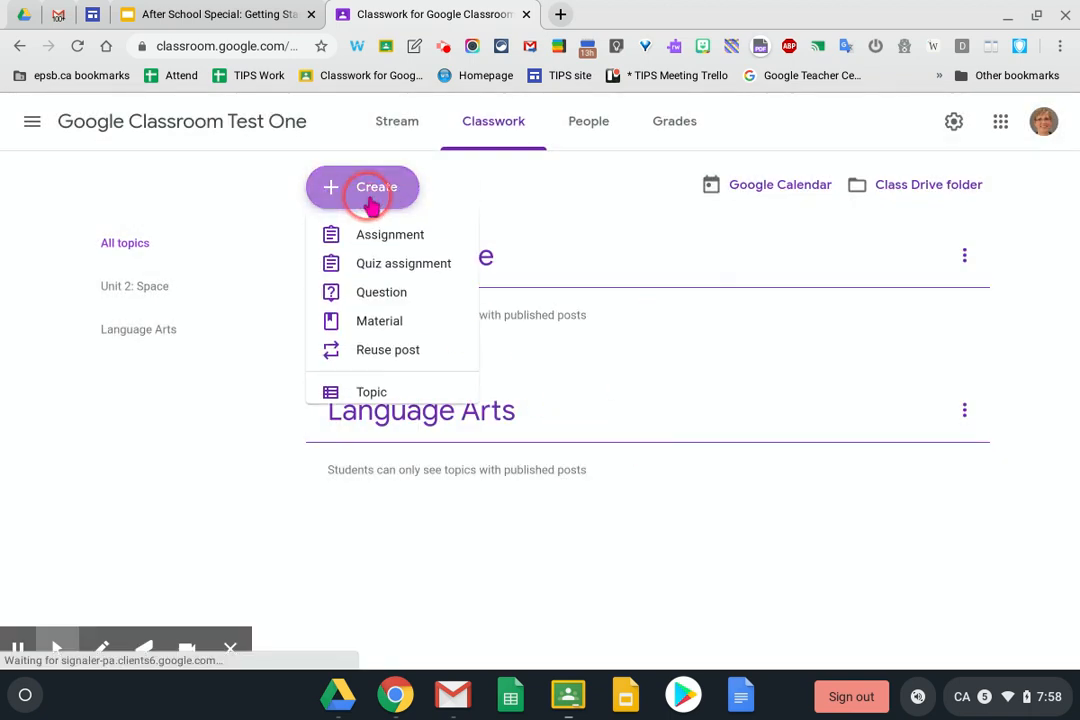
click(372, 397)
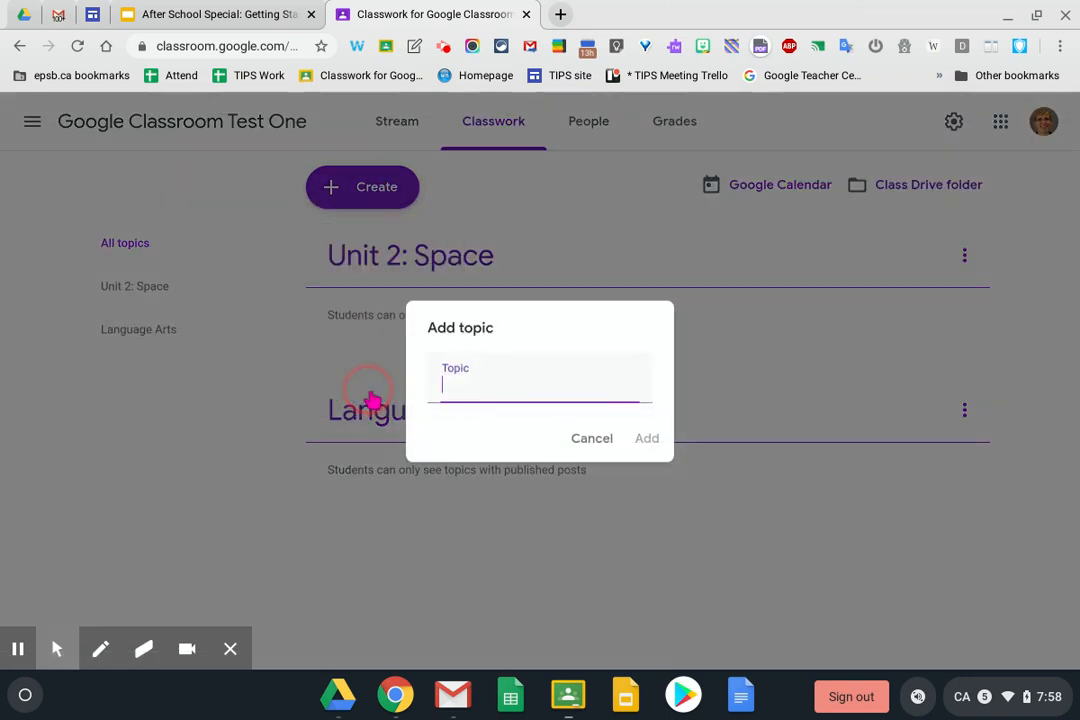
click(461, 380)
text(Monday)
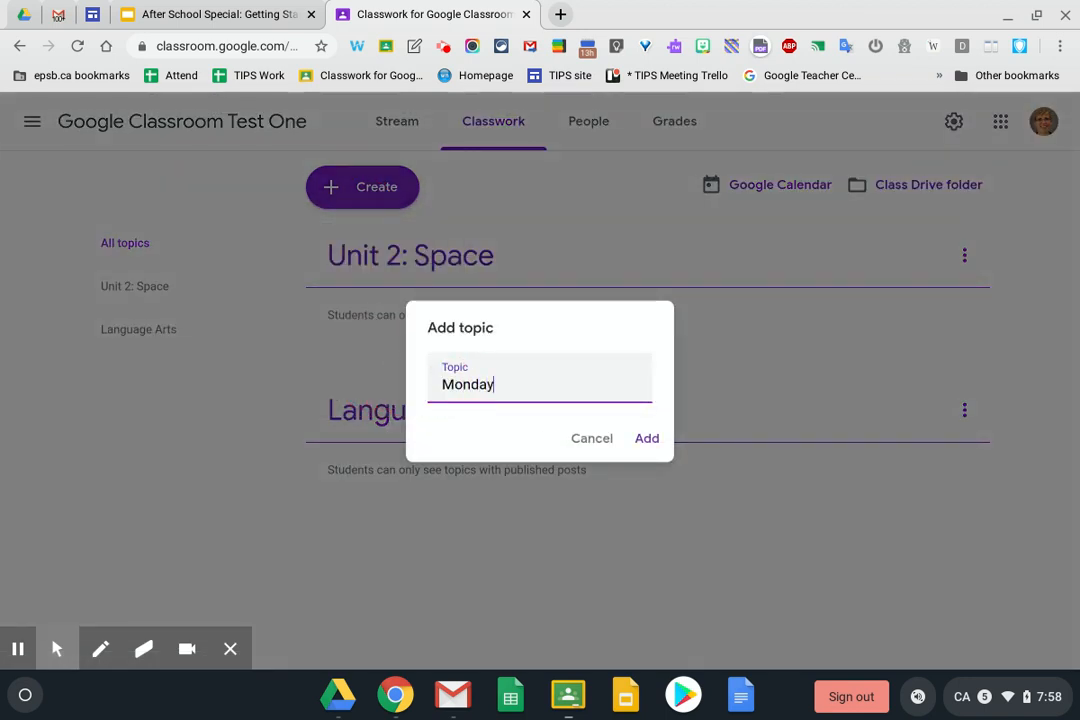
click(647, 438)
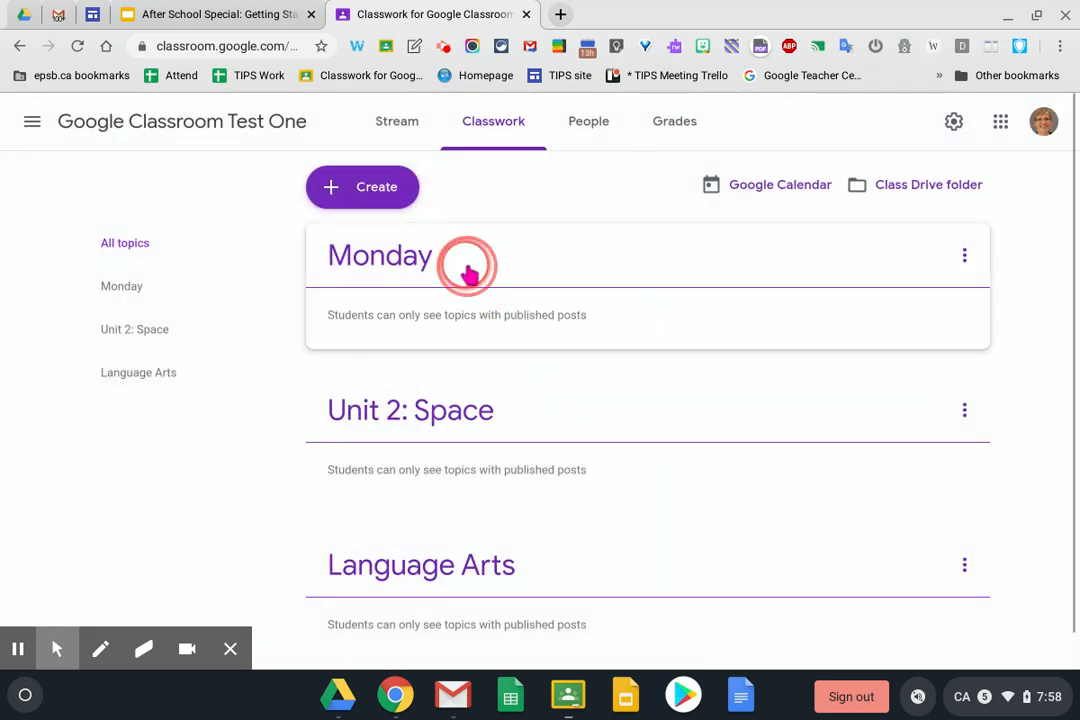
drag(469, 272, 465, 448)
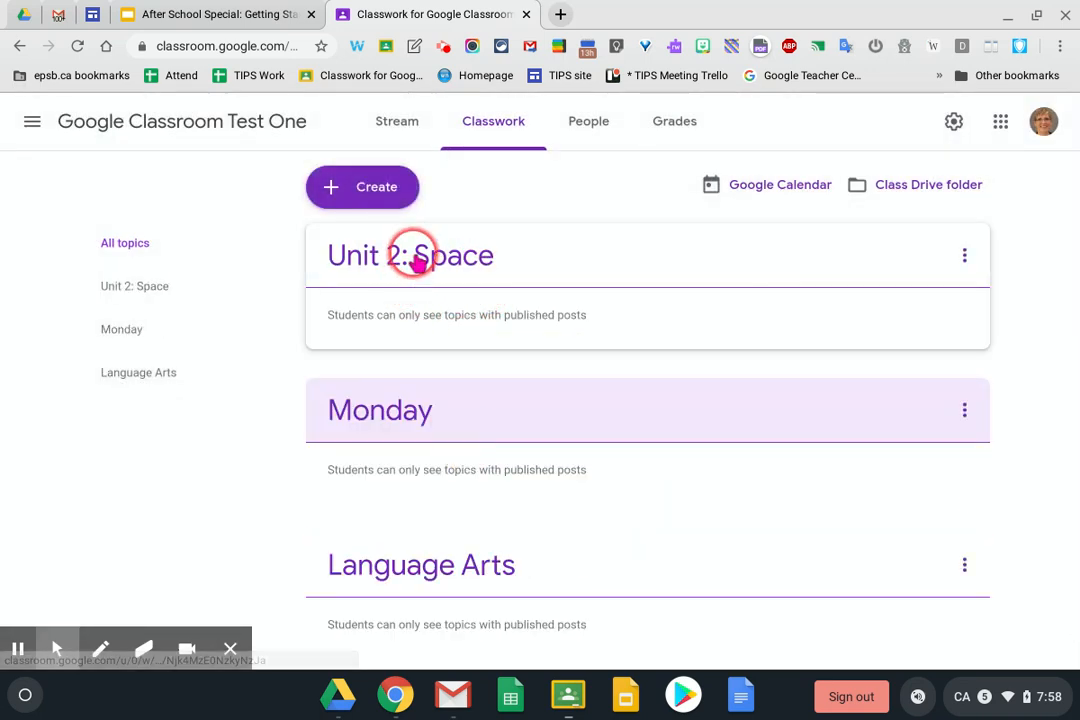
Reorder topics to Monday, Unit 2: Space, Language Arts, preview each, then show all topics
drag(418, 258, 415, 499)
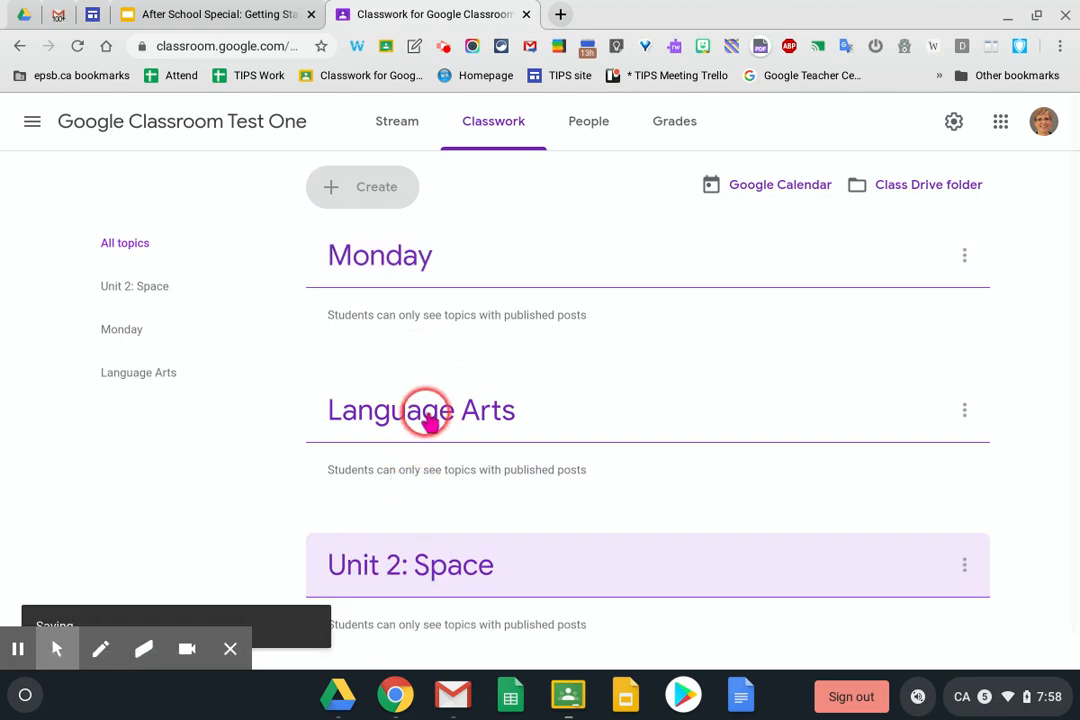
drag(427, 420, 427, 550)
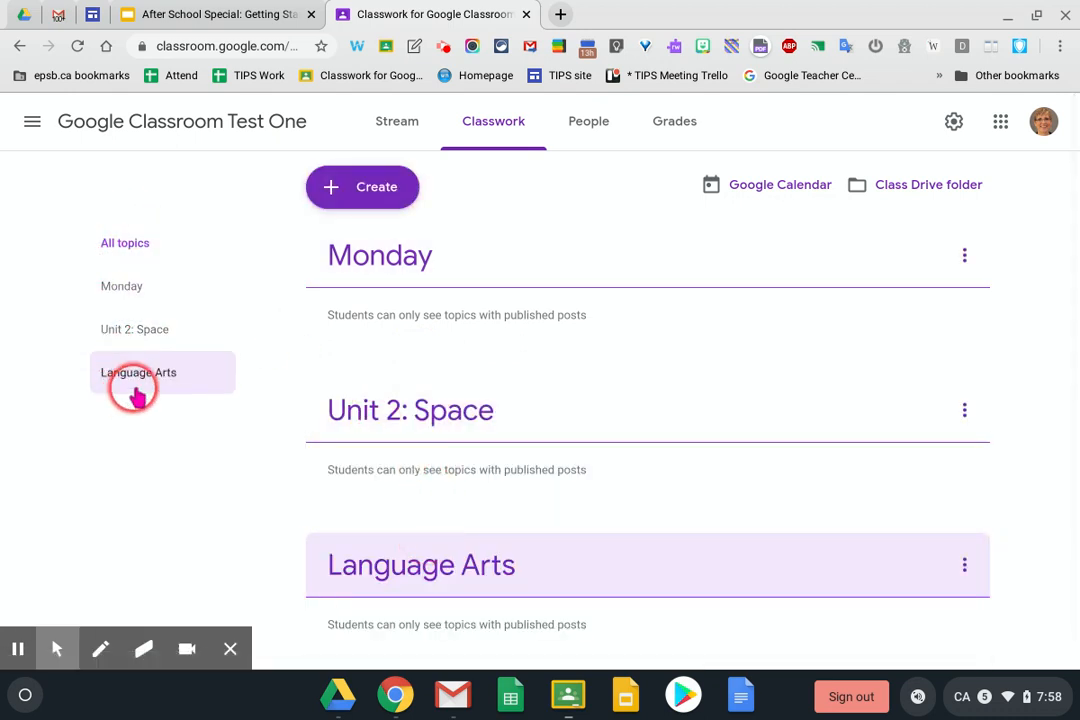
click(122, 290)
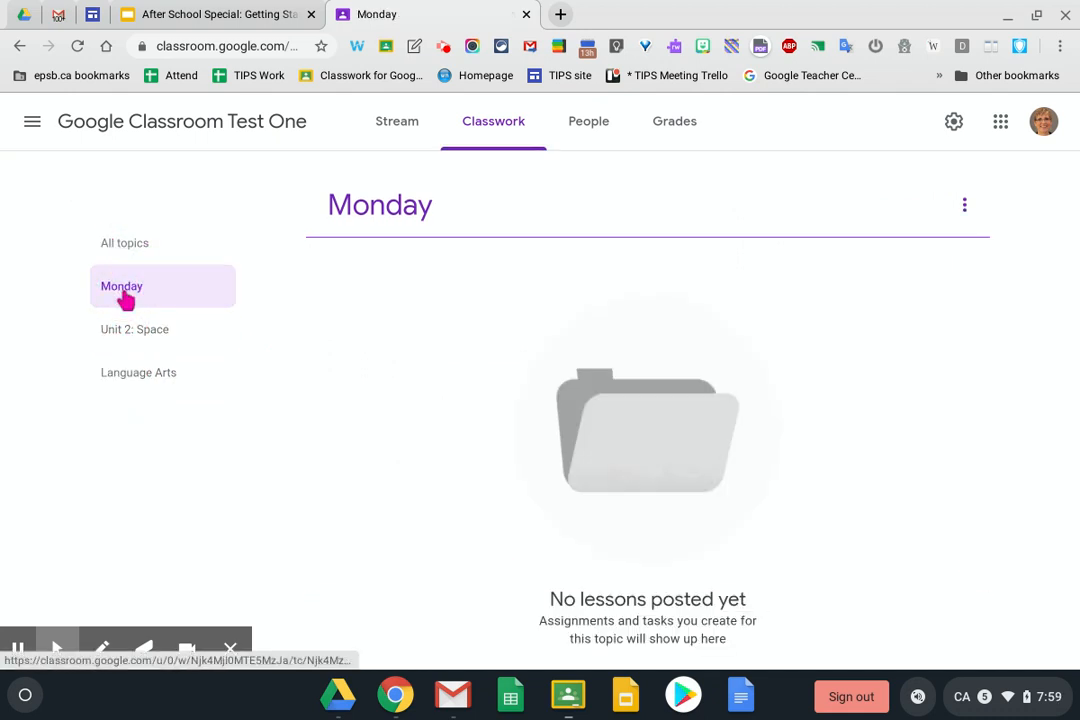
click(385, 204)
click(150, 332)
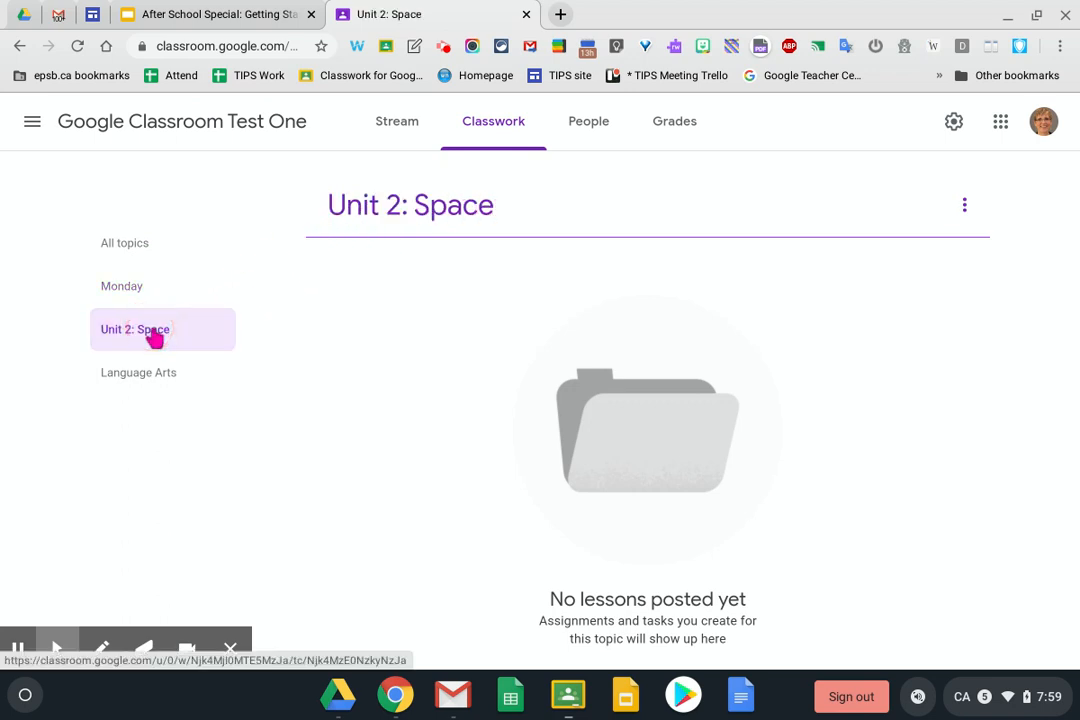
click(141, 360)
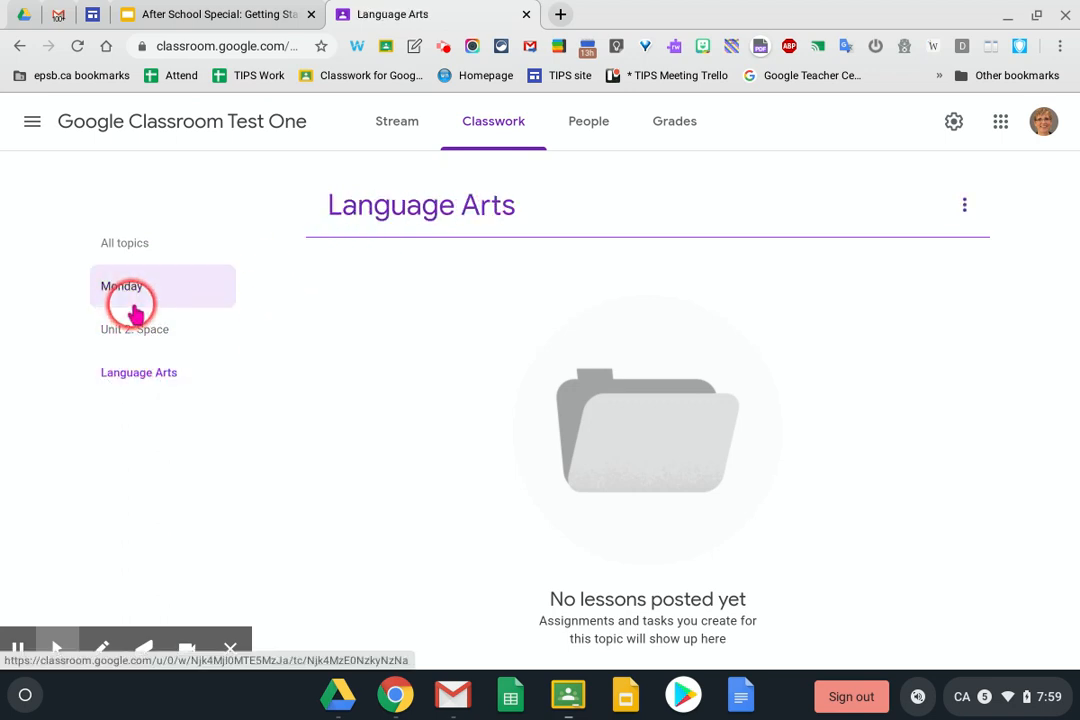
click(133, 247)
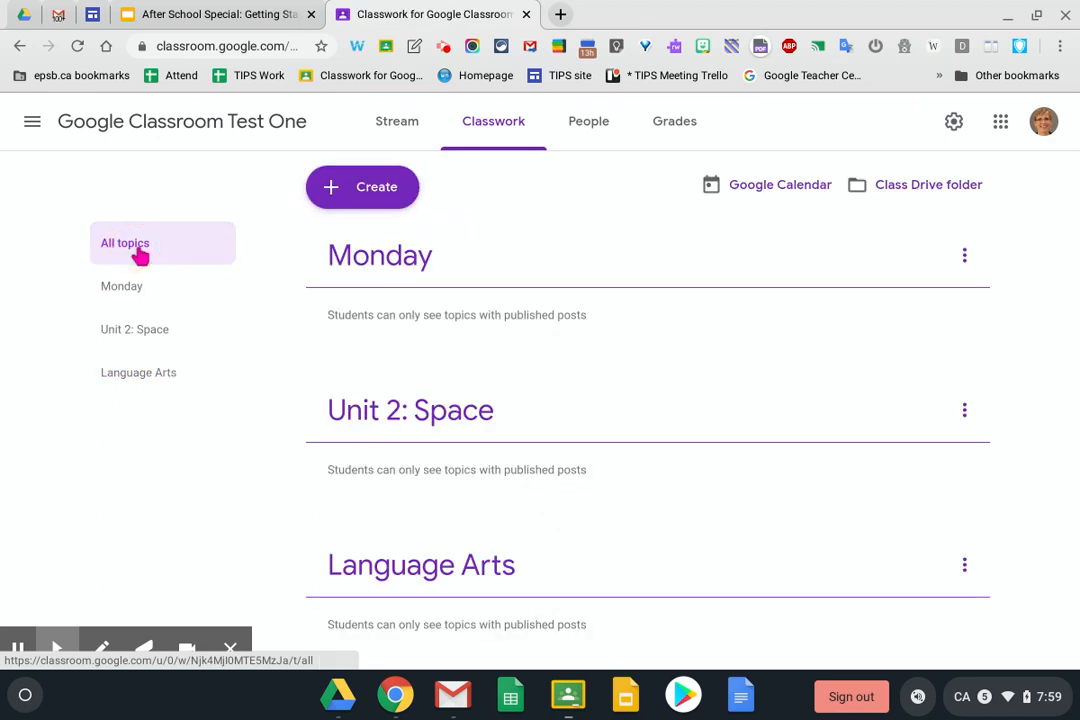
Create an assignment titled 'Brainstorm' with placeholder instructions 'lalalallala'
click(379, 198)
click(376, 241)
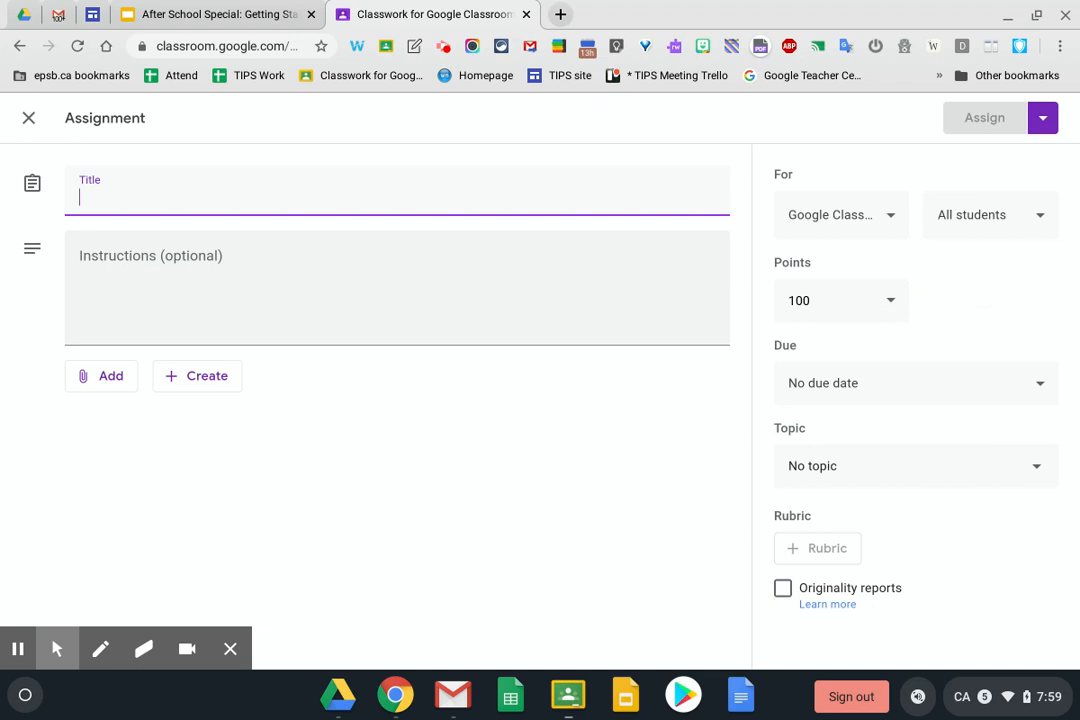
text(Brainstorm)
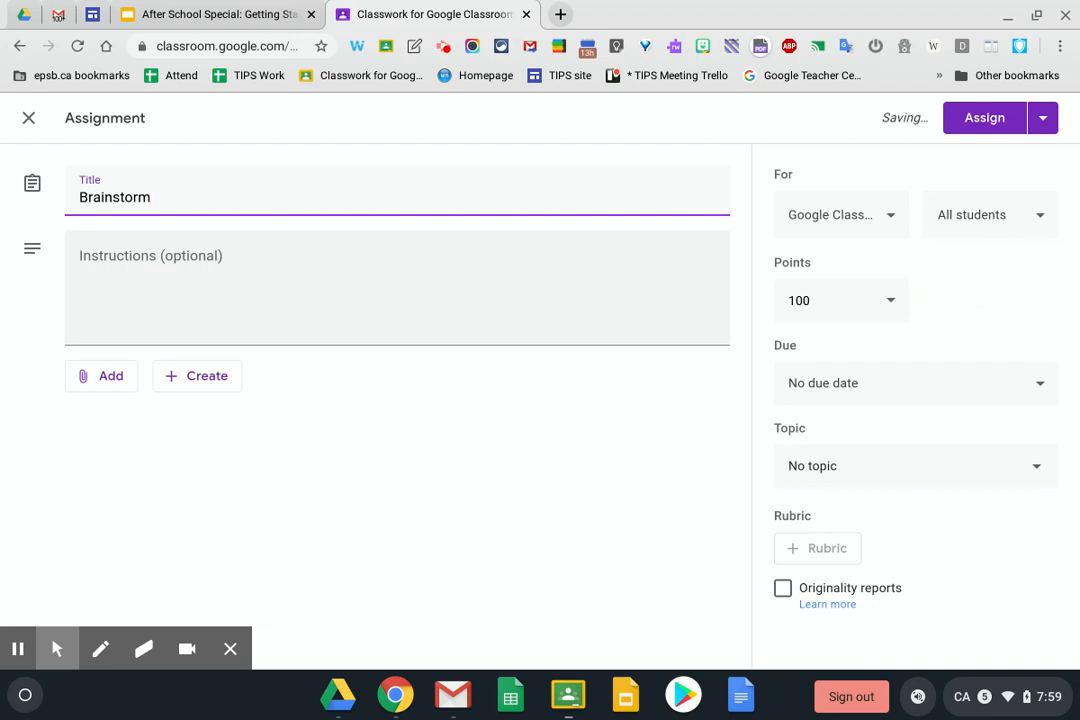
click(145, 256)
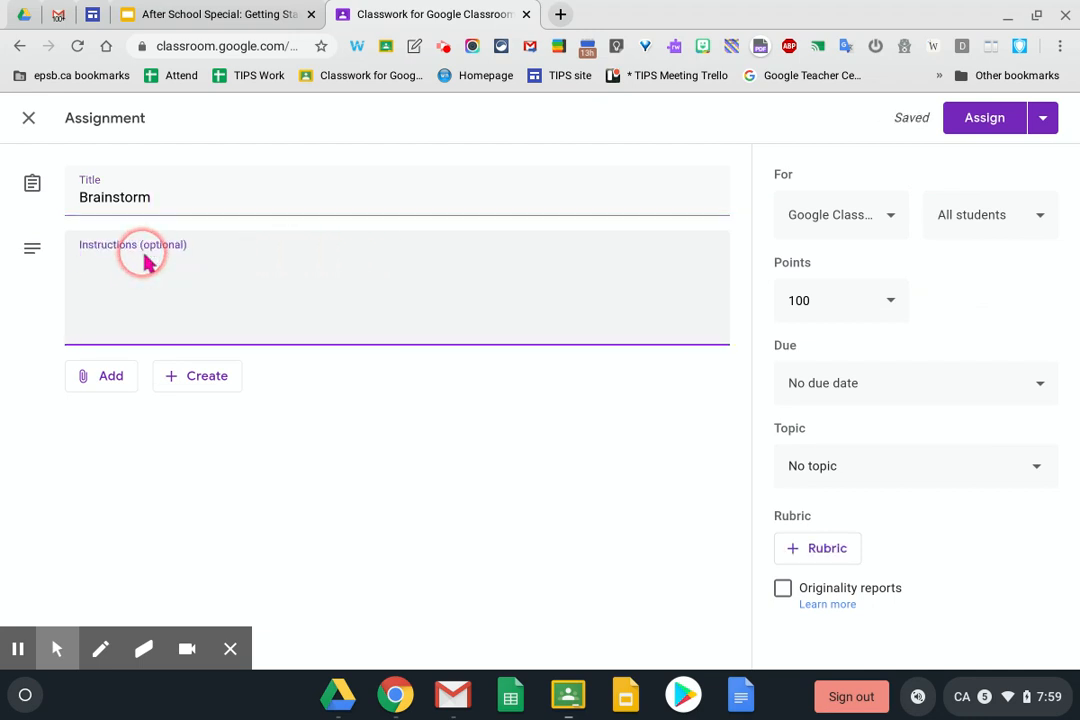
text(lalalallala)
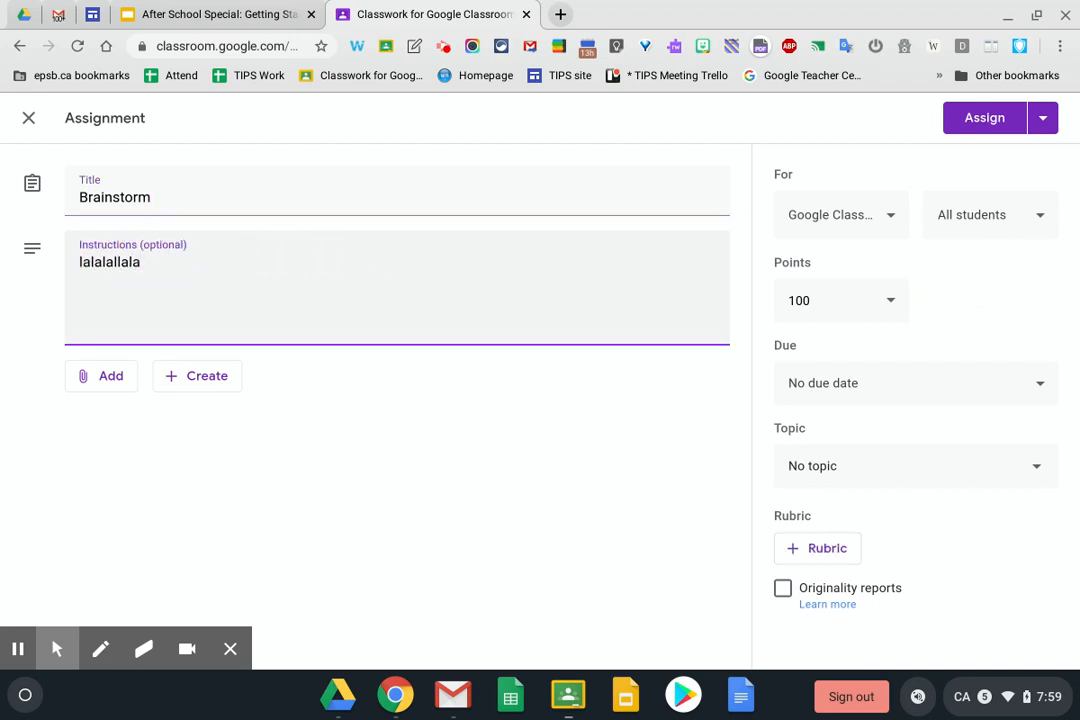
click(196, 376)
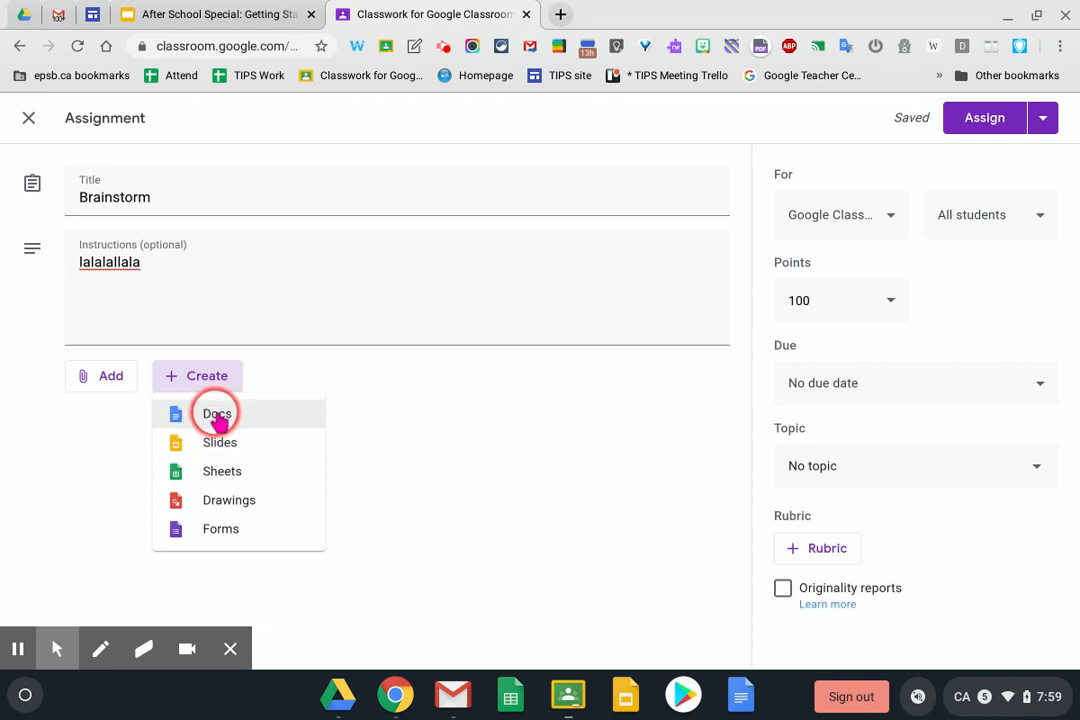
Create a blank Docs attachment, close its tab, and remove it from the Brainstorm assignment
click(213, 428)
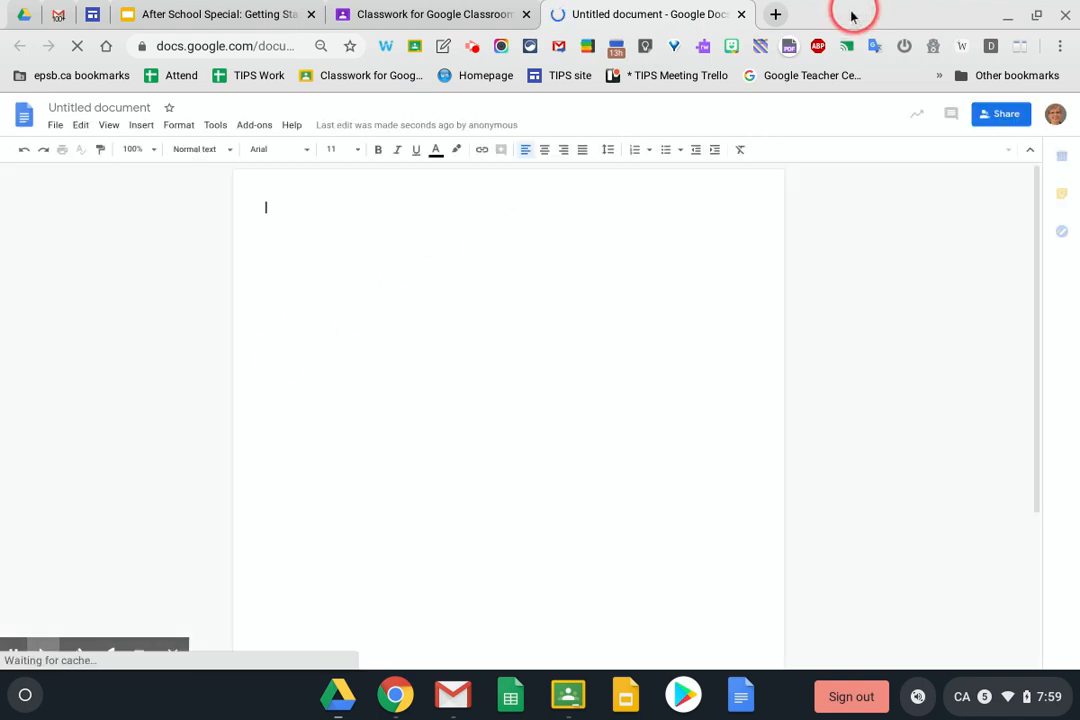
click(741, 14)
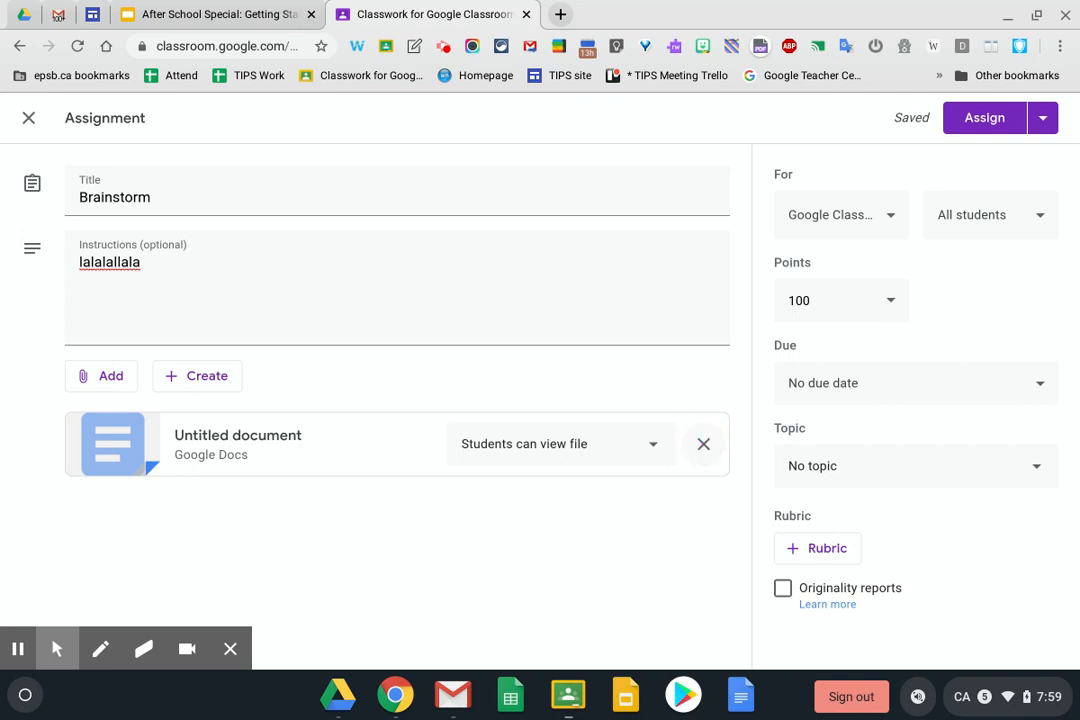
click(703, 443)
click(106, 378)
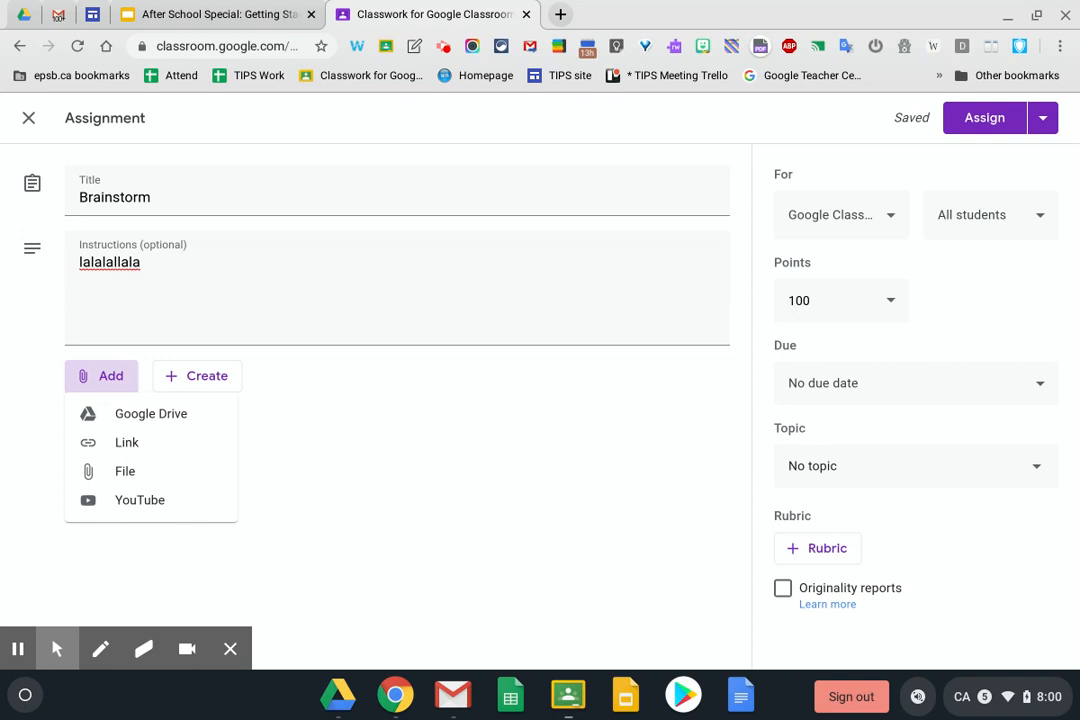
Attach the Drive doc 'Brainstorm: Only One Me', searching 'Brainstorm' filtered to Documents
click(113, 414)
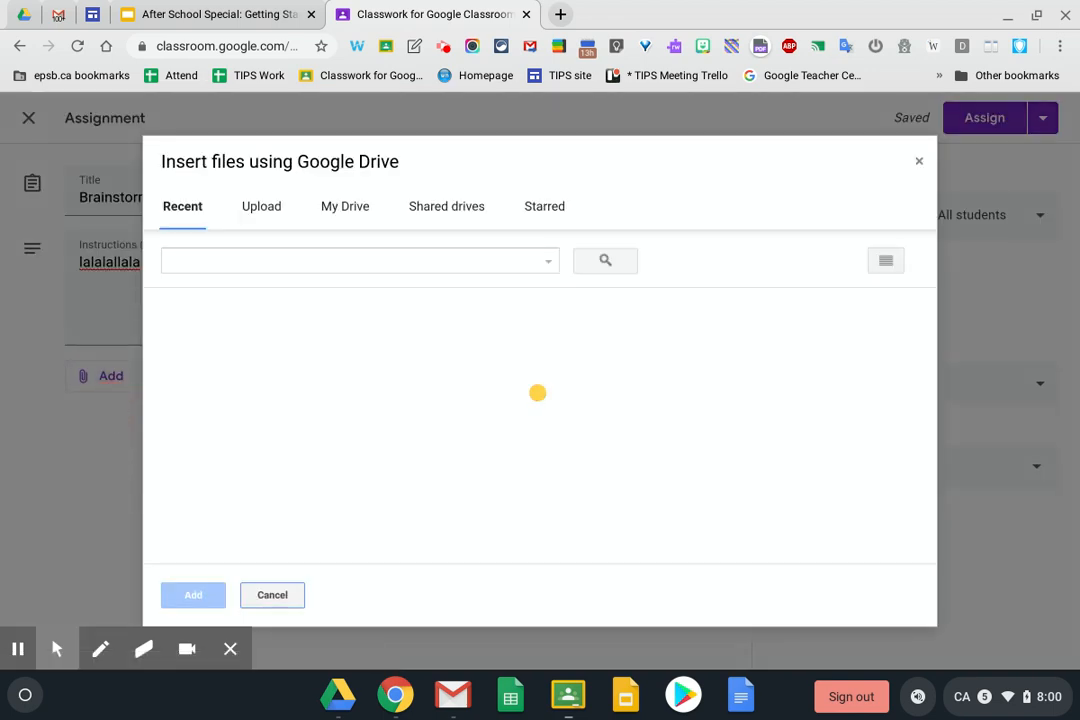
click(289, 263)
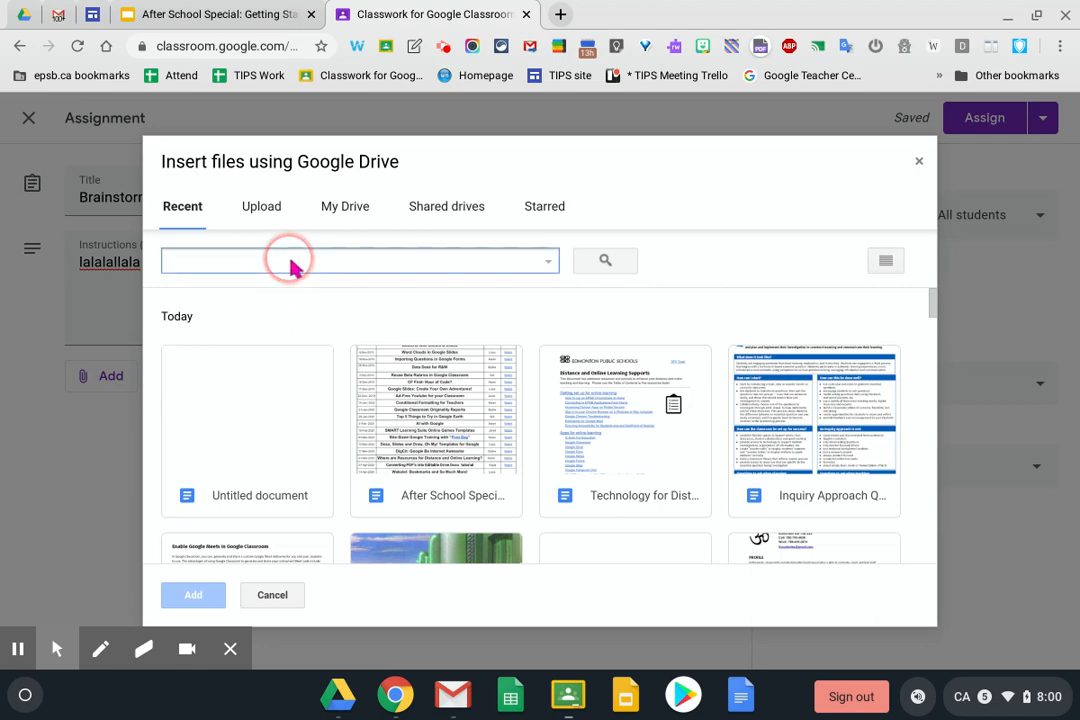
text(Brainst)
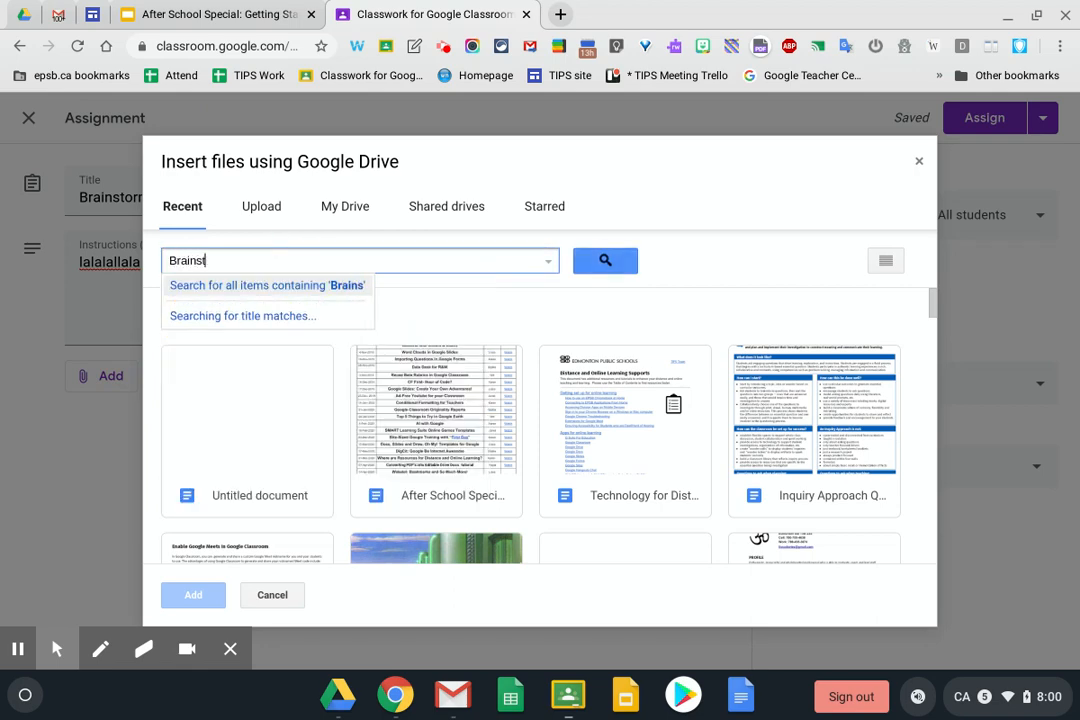
text(orm)
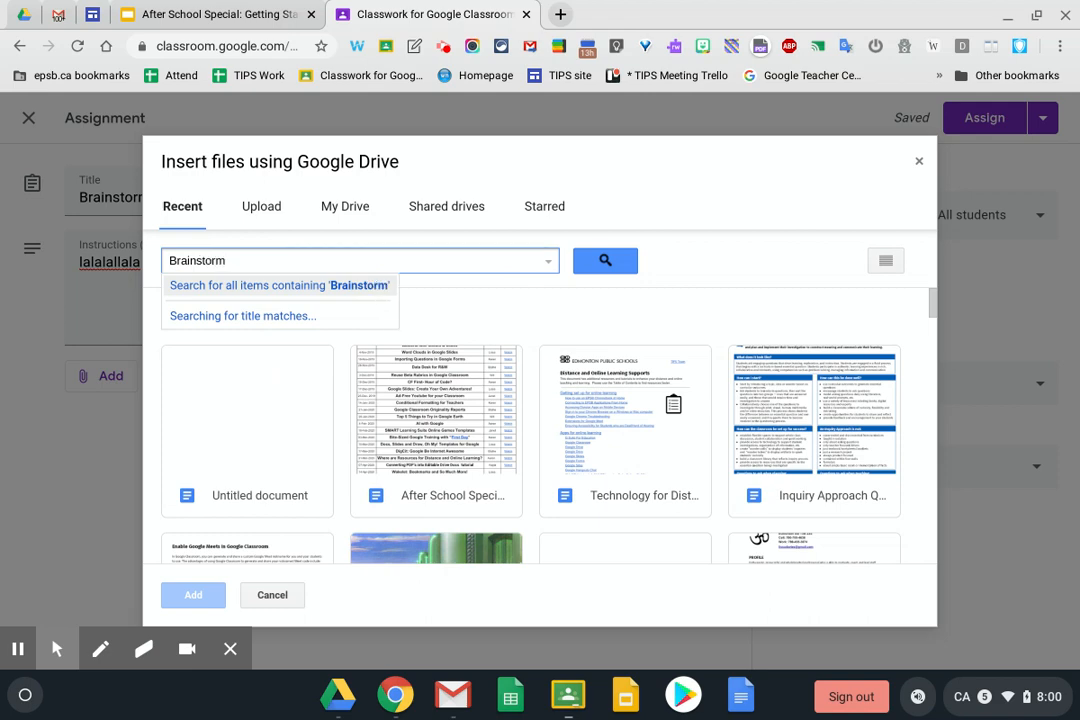
click(548, 263)
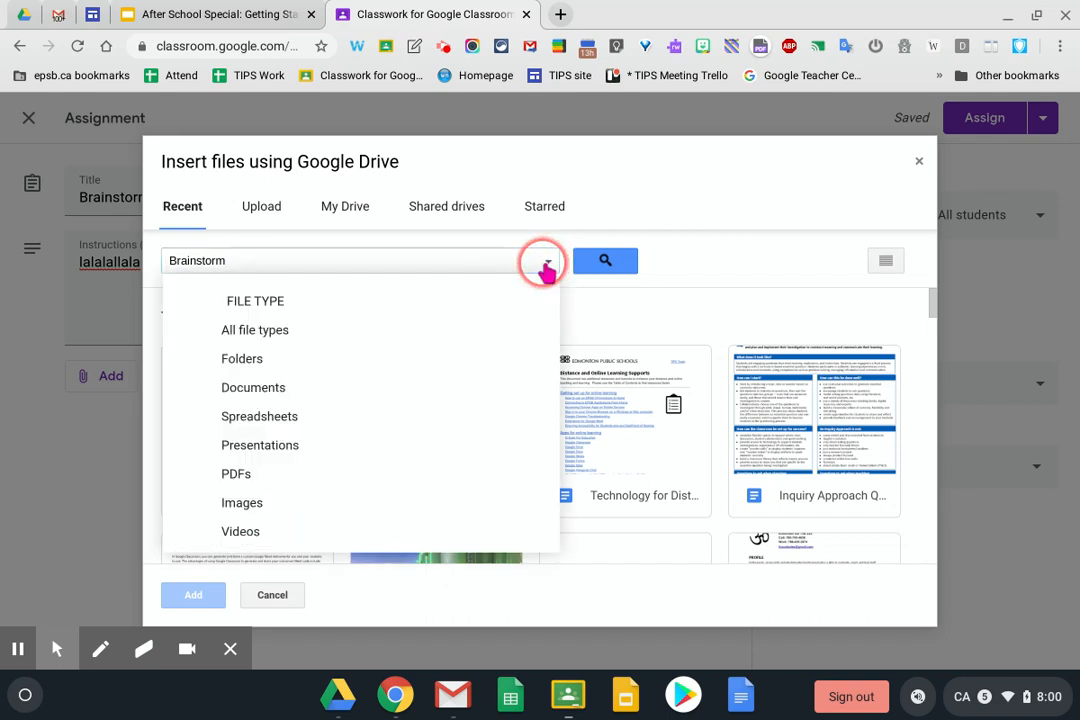
click(253, 387)
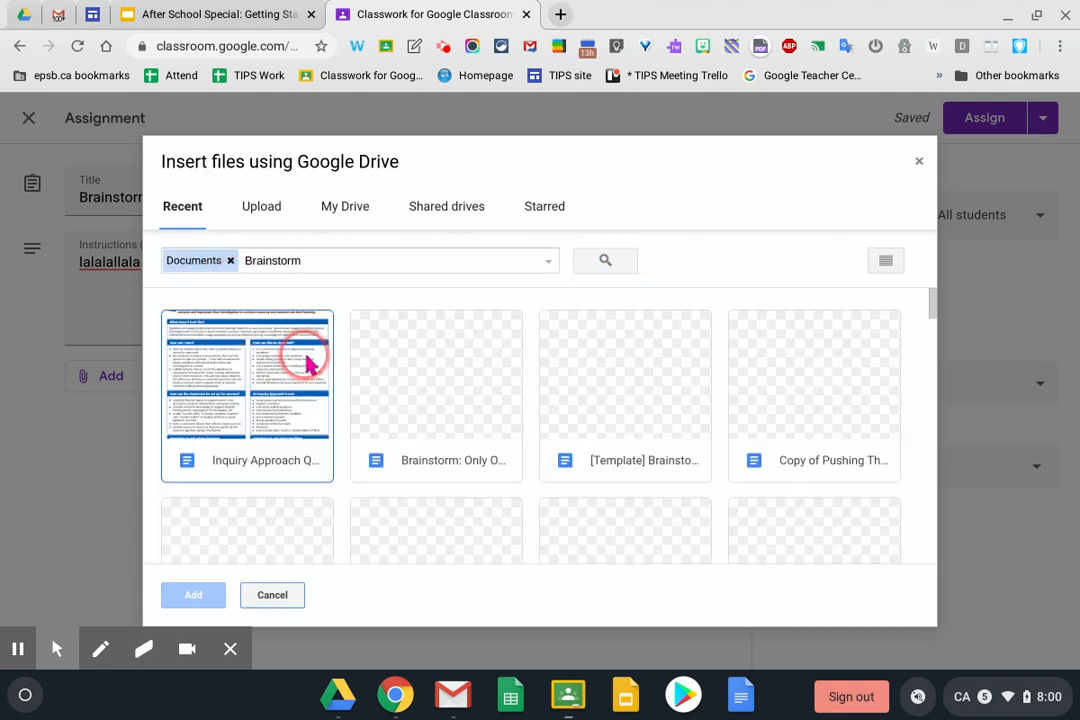
click(472, 380)
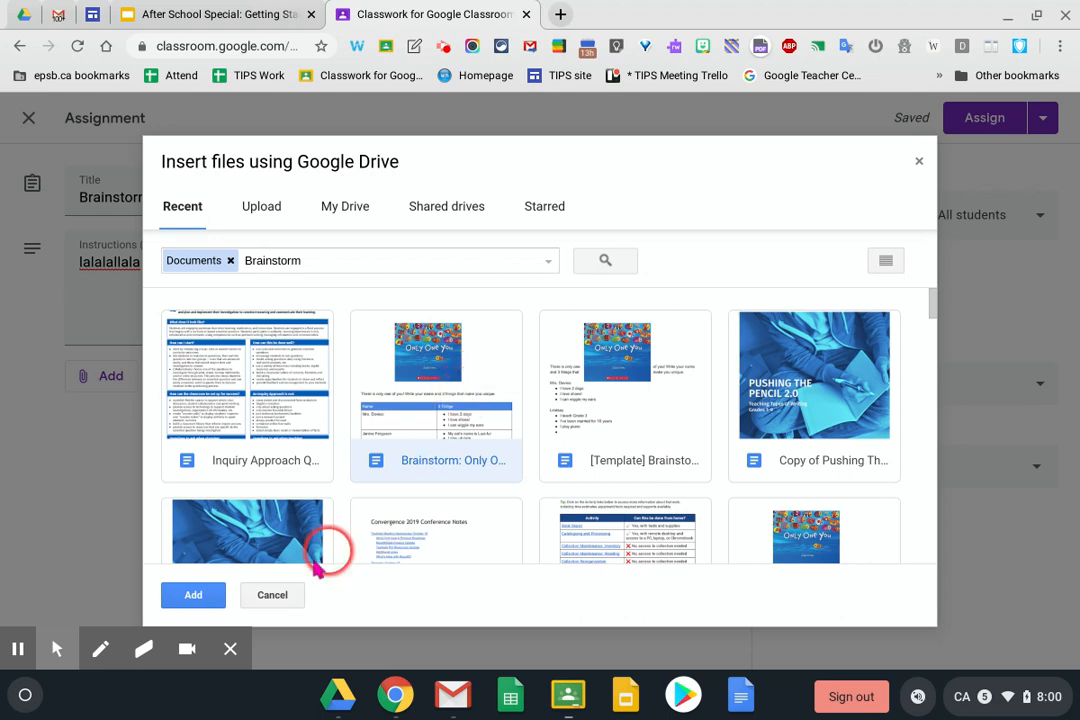
click(180, 598)
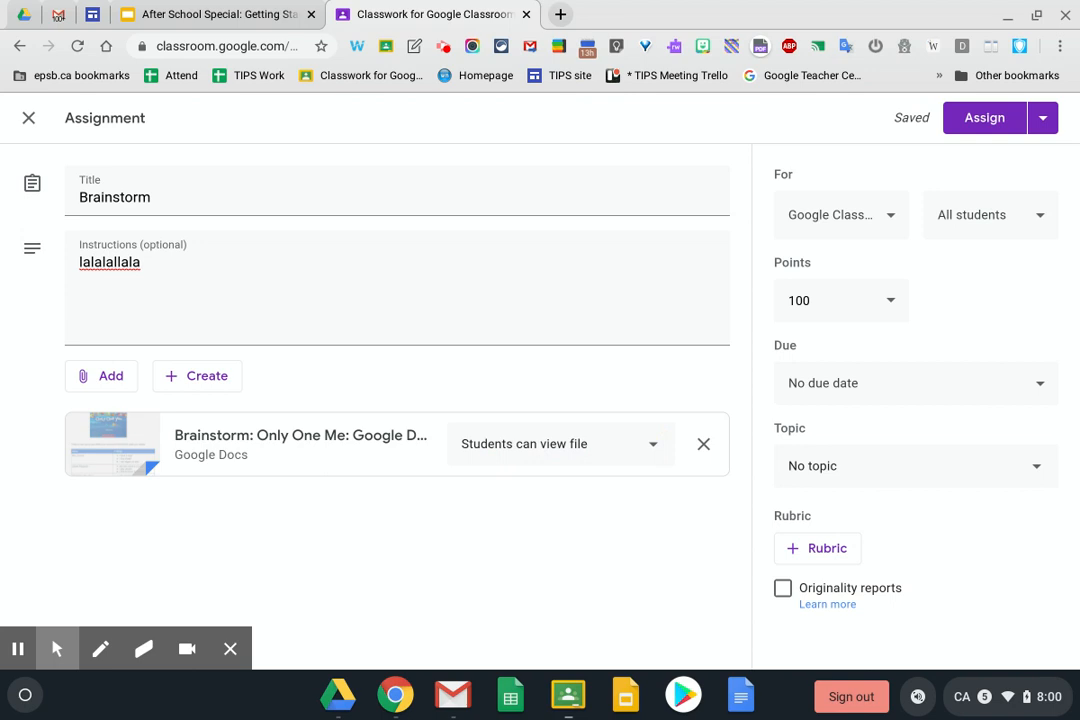
Try Make a copy for each student, then settle on Students can edit file for the attachment
click(648, 449)
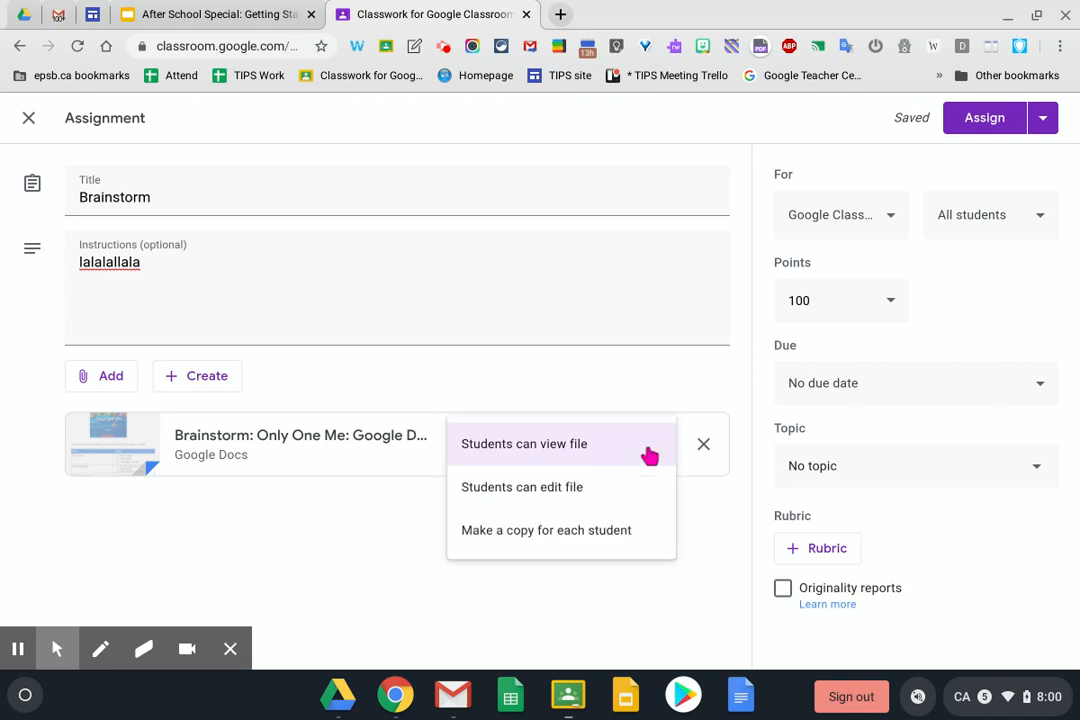
click(548, 497)
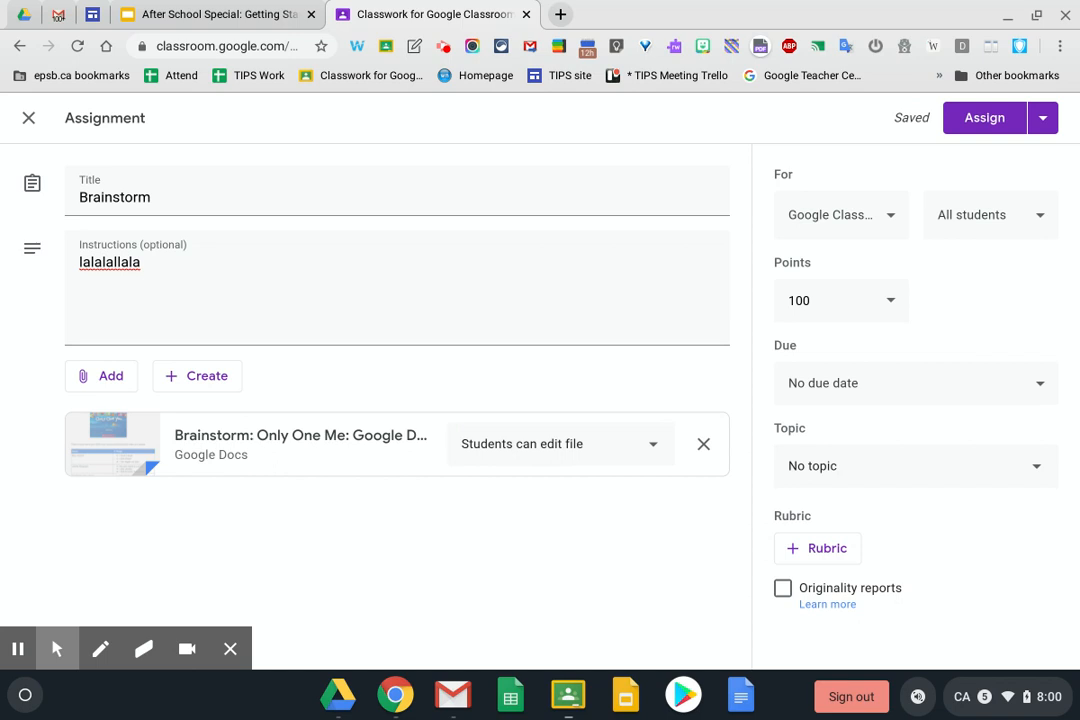
click(648, 450)
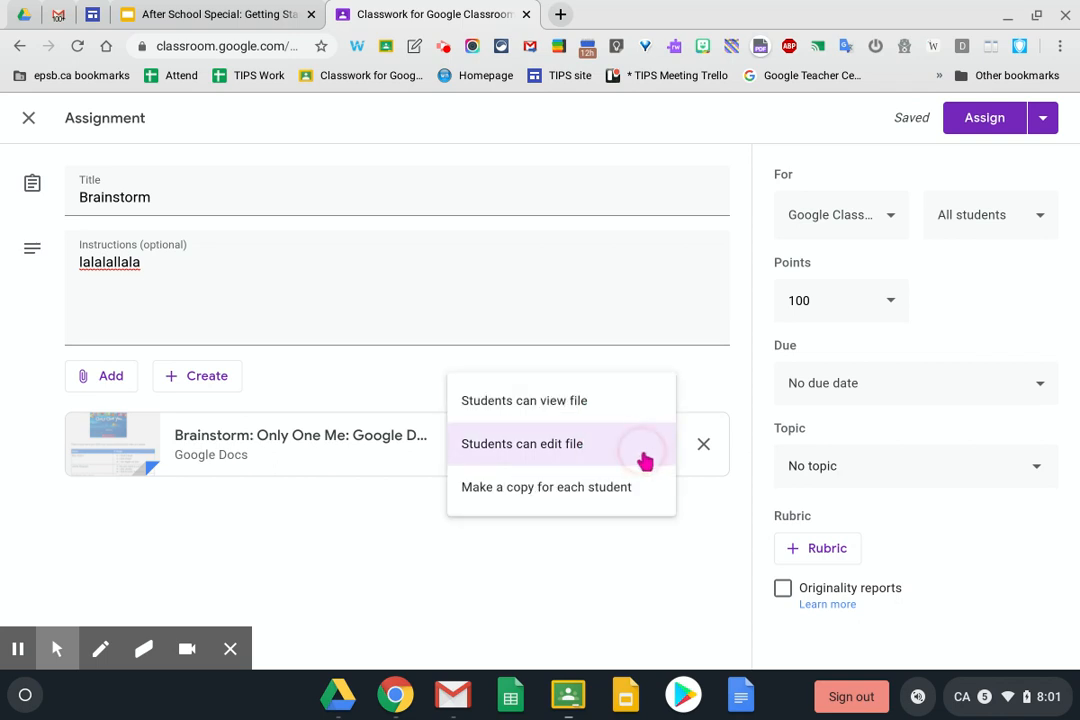
click(611, 491)
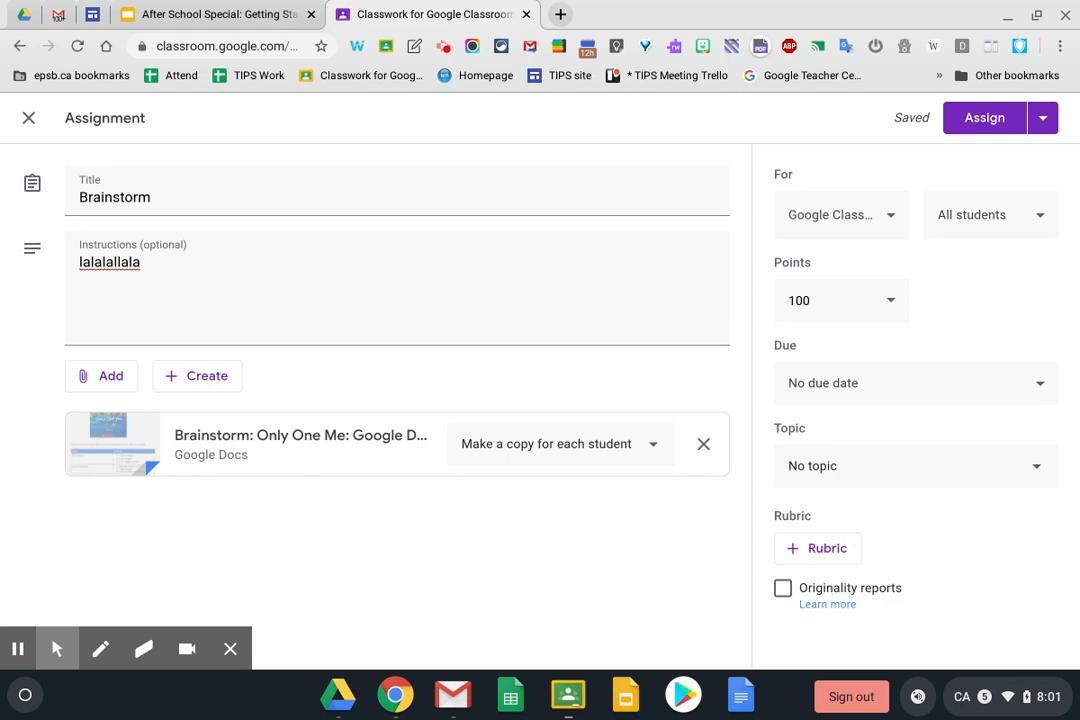
click(655, 446)
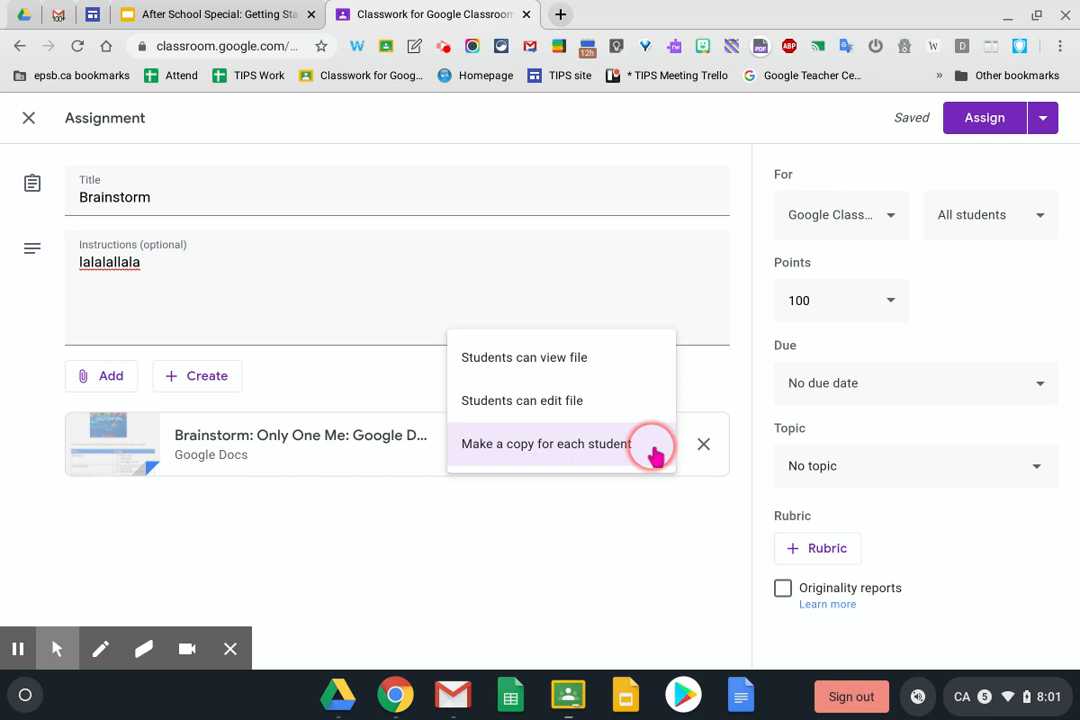
click(556, 406)
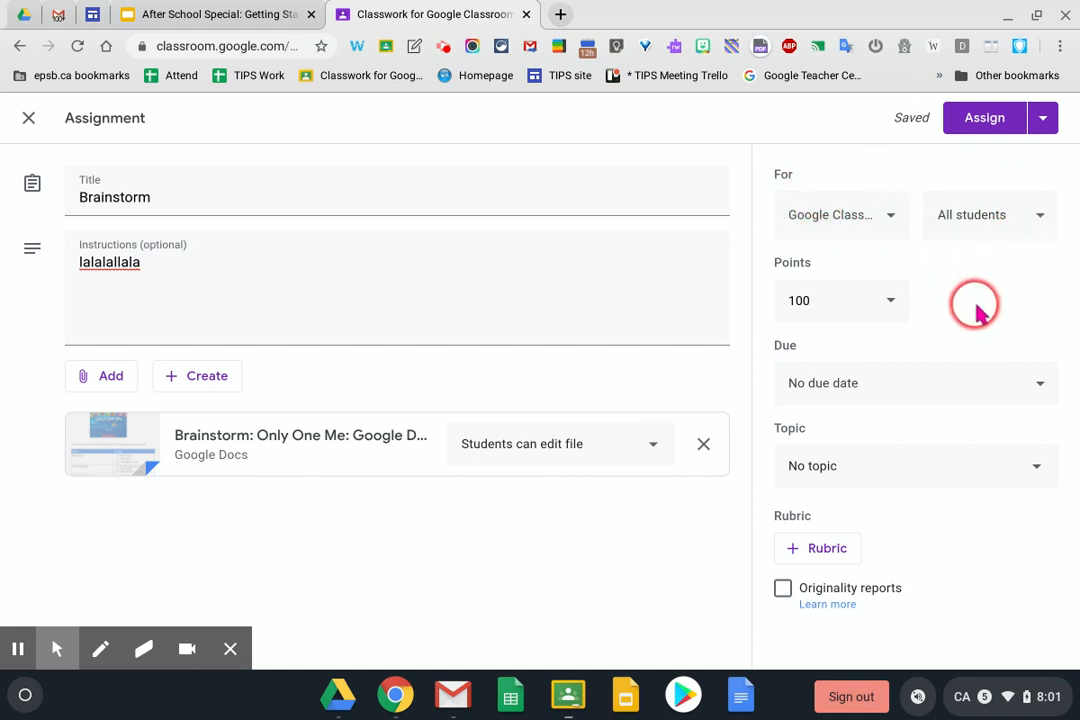
Add then remove the Google Meet class, keeping Brainstorm for one class and all students
click(890, 220)
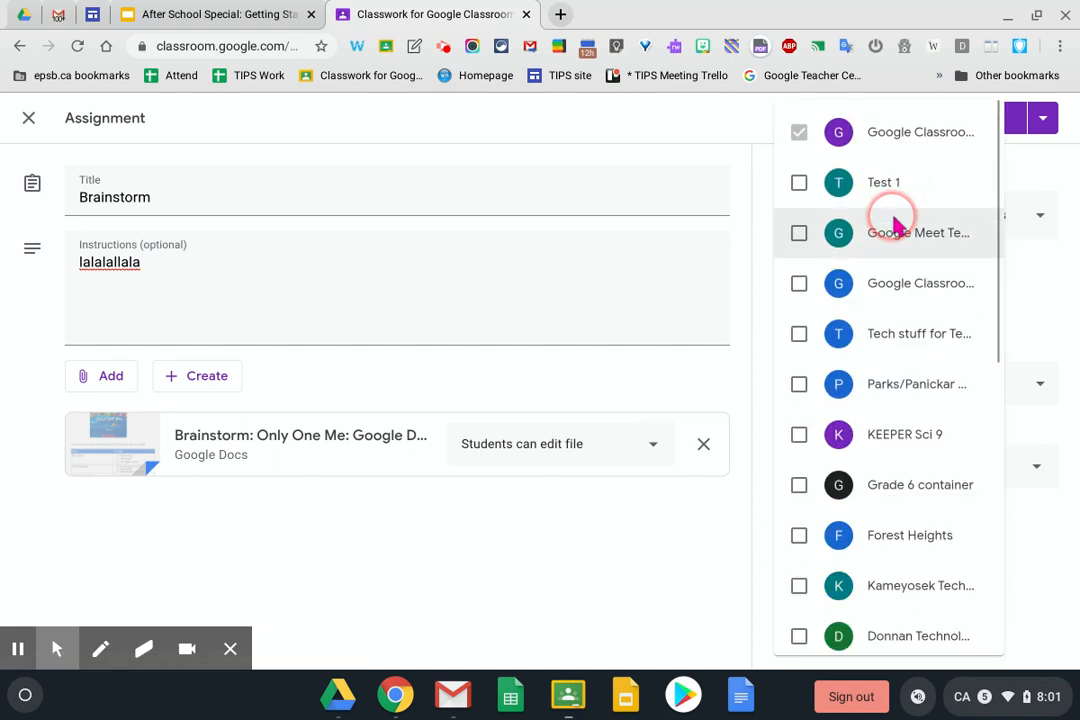
click(799, 232)
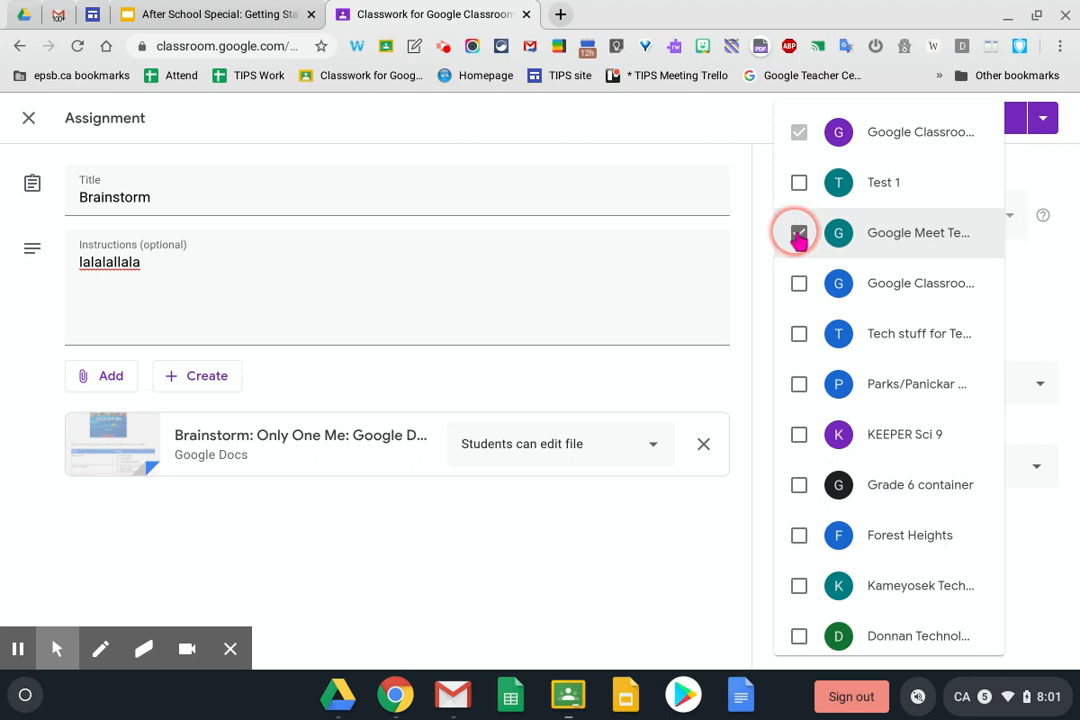
click(1053, 272)
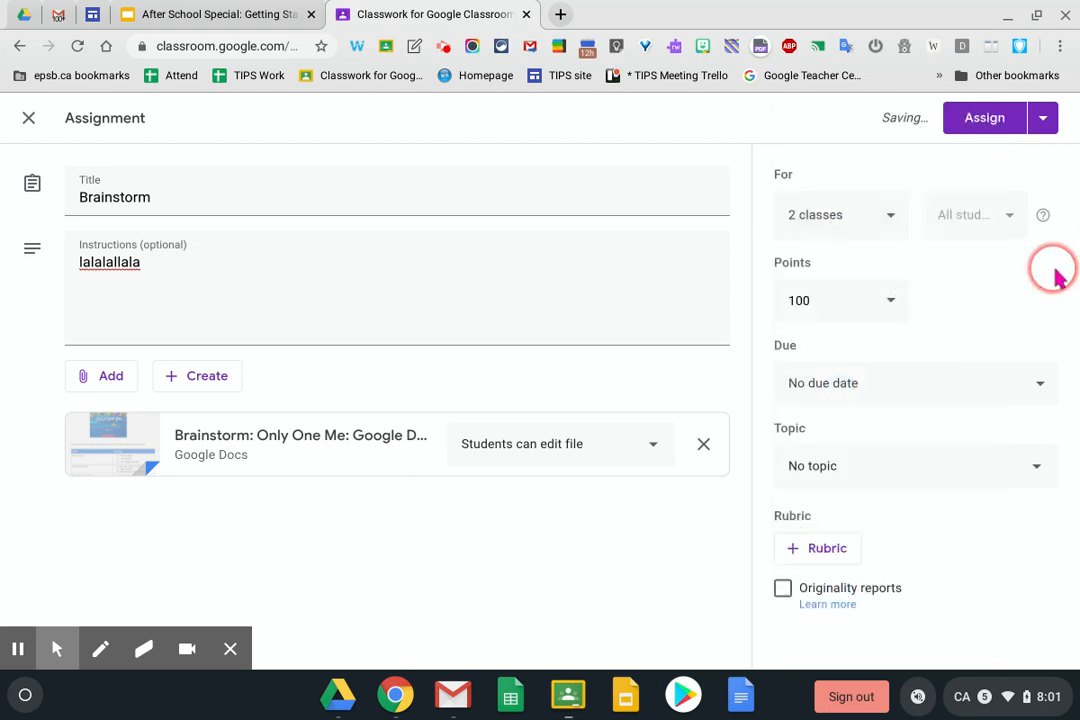
click(886, 218)
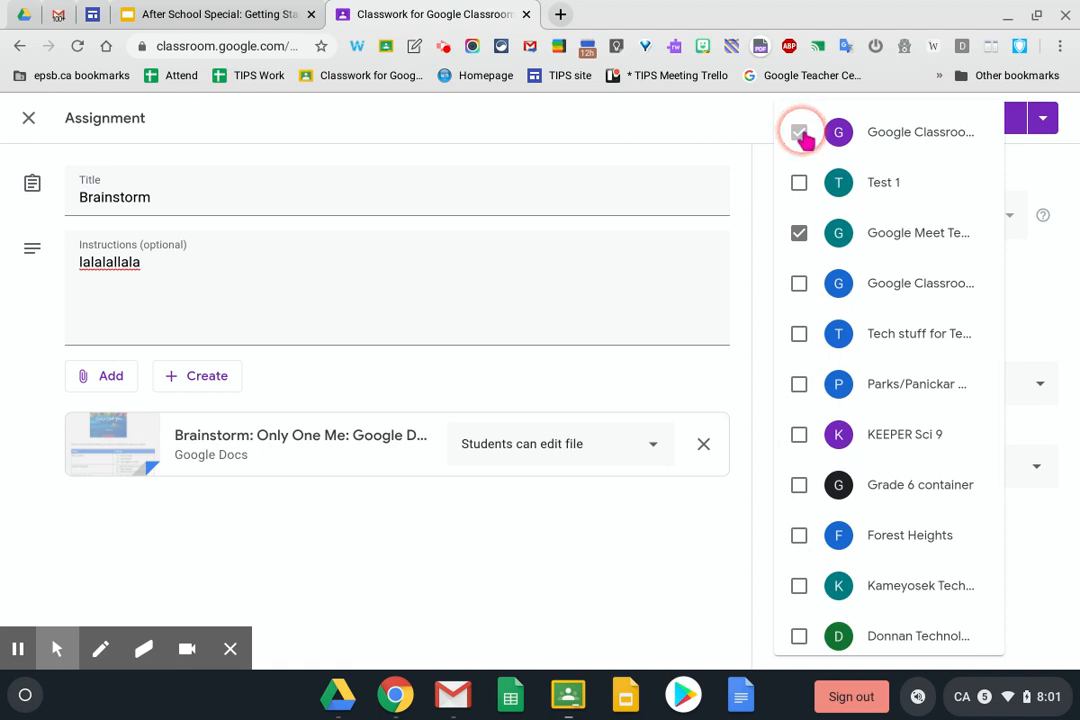
click(799, 233)
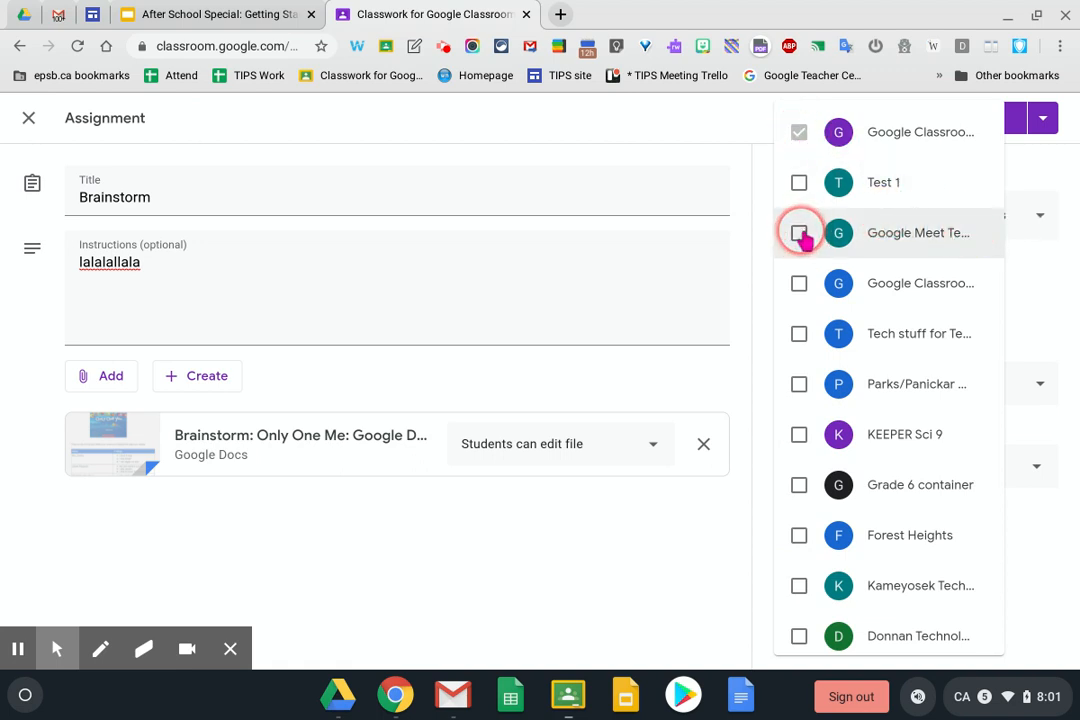
click(1032, 294)
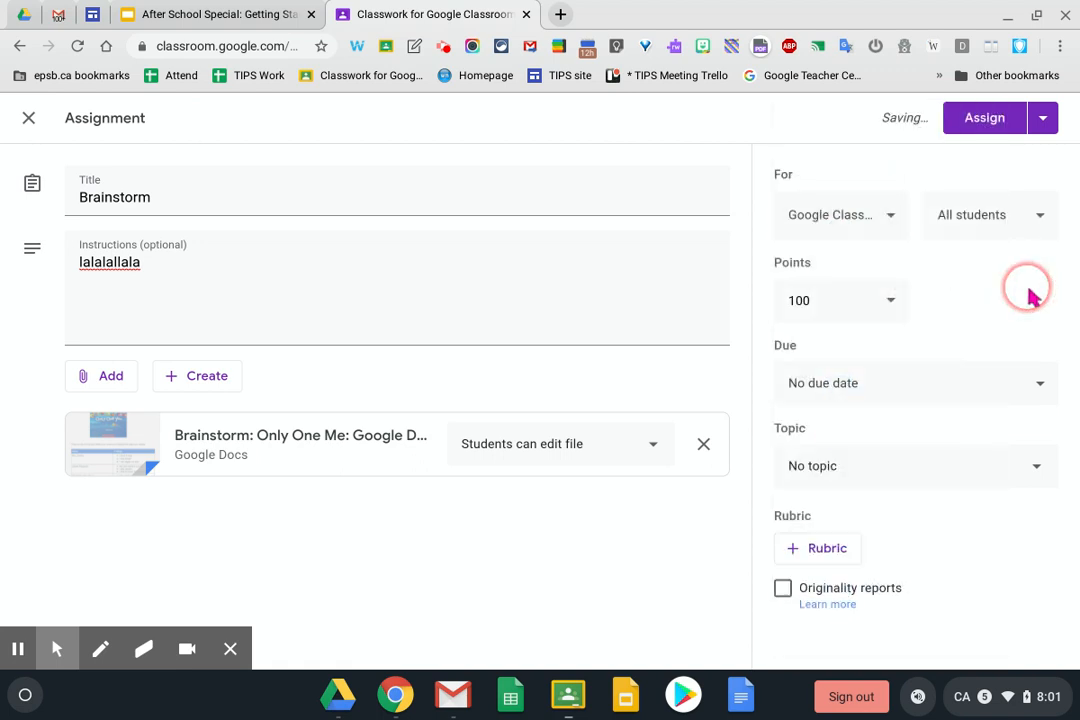
click(1040, 218)
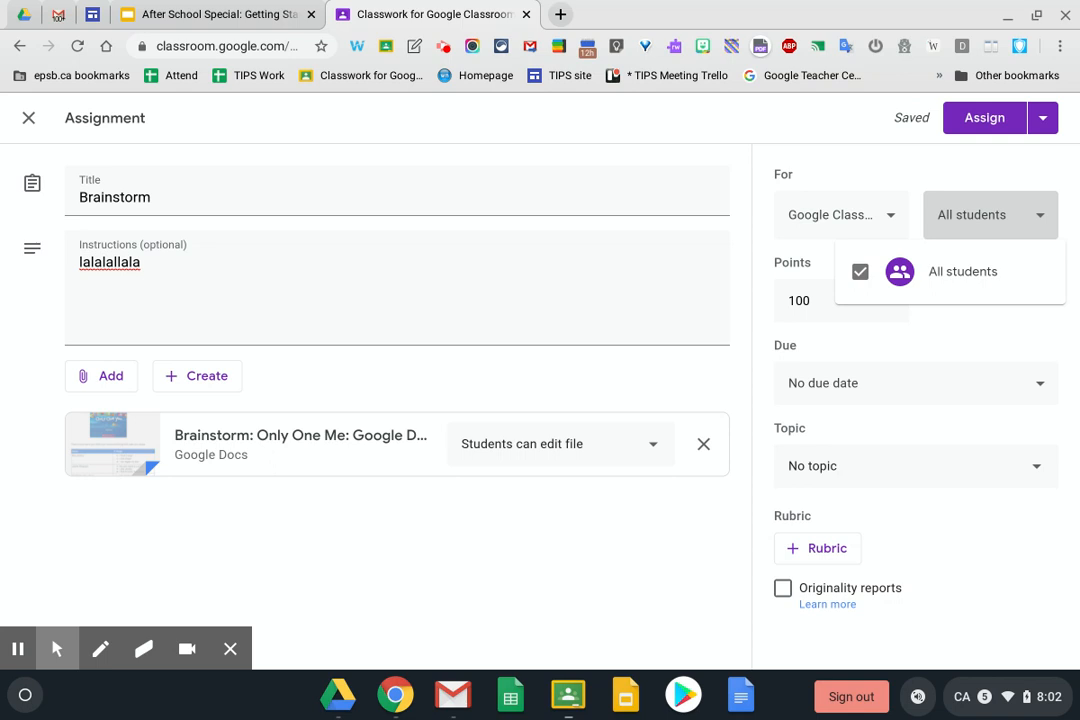
click(1030, 162)
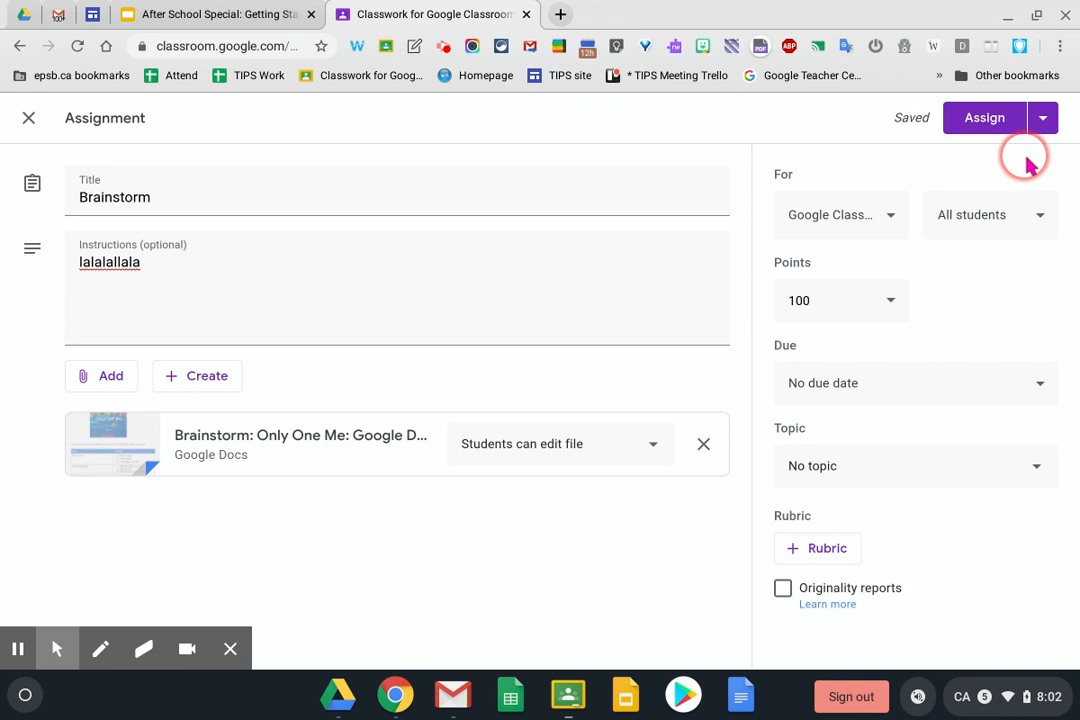
Change the Brainstorm assignment from 100 points to Ungraded
click(890, 305)
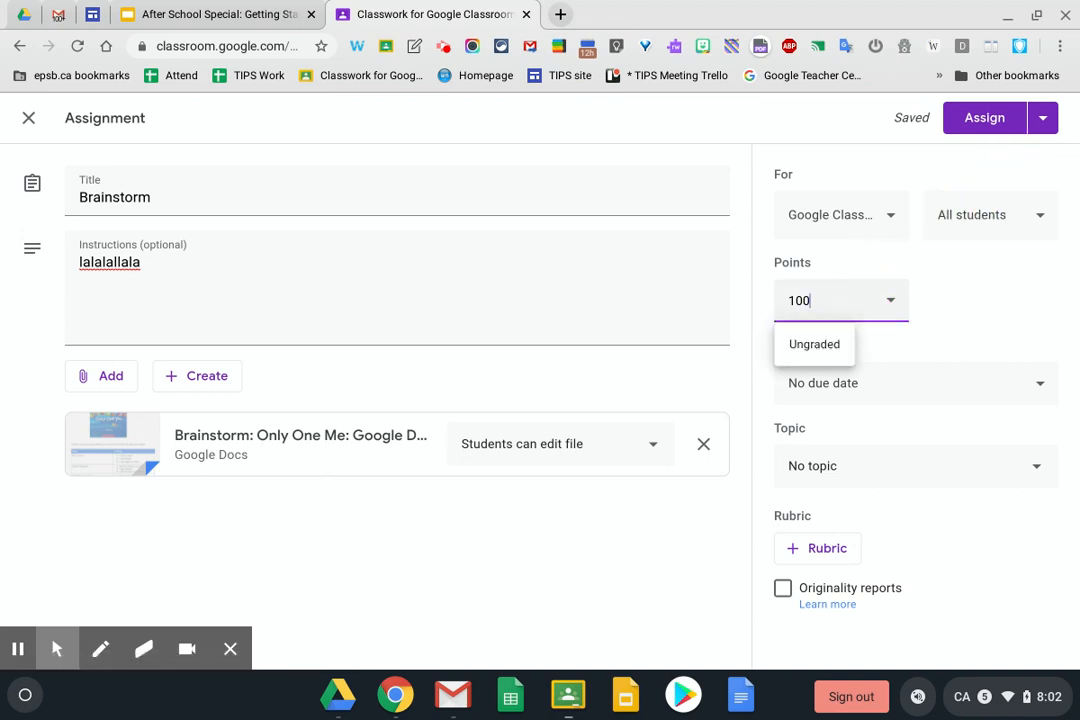
click(800, 340)
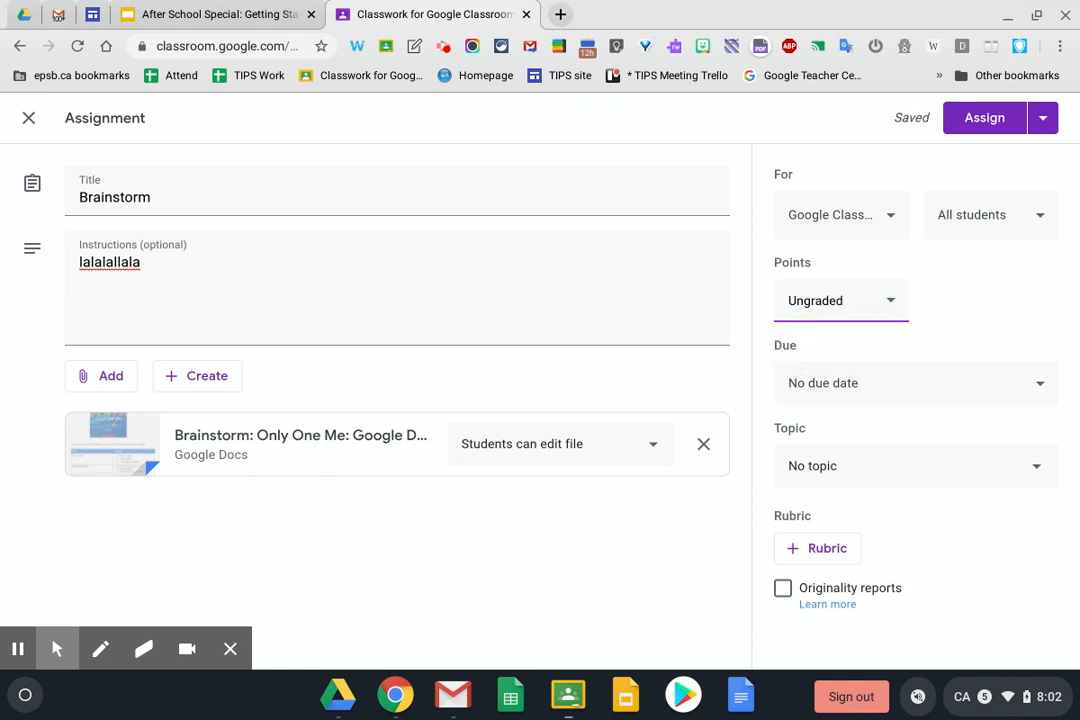
click(844, 378)
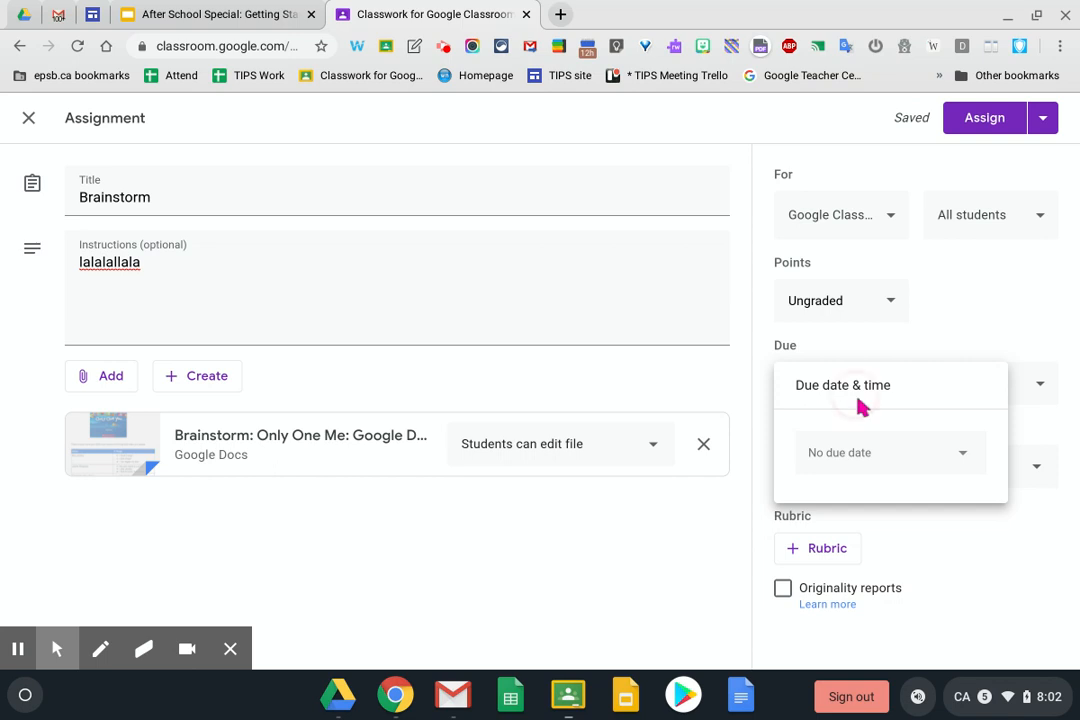
Pick Apr 22 as Brainstorm's due date, then remove it so there is no due date
click(880, 458)
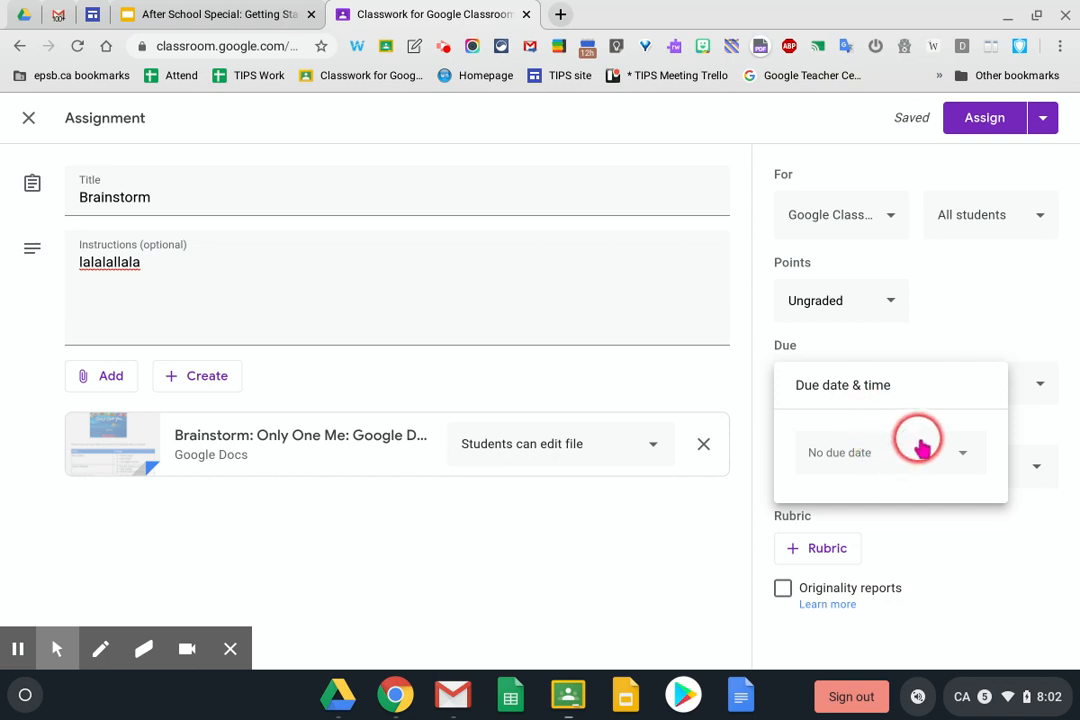
click(921, 452)
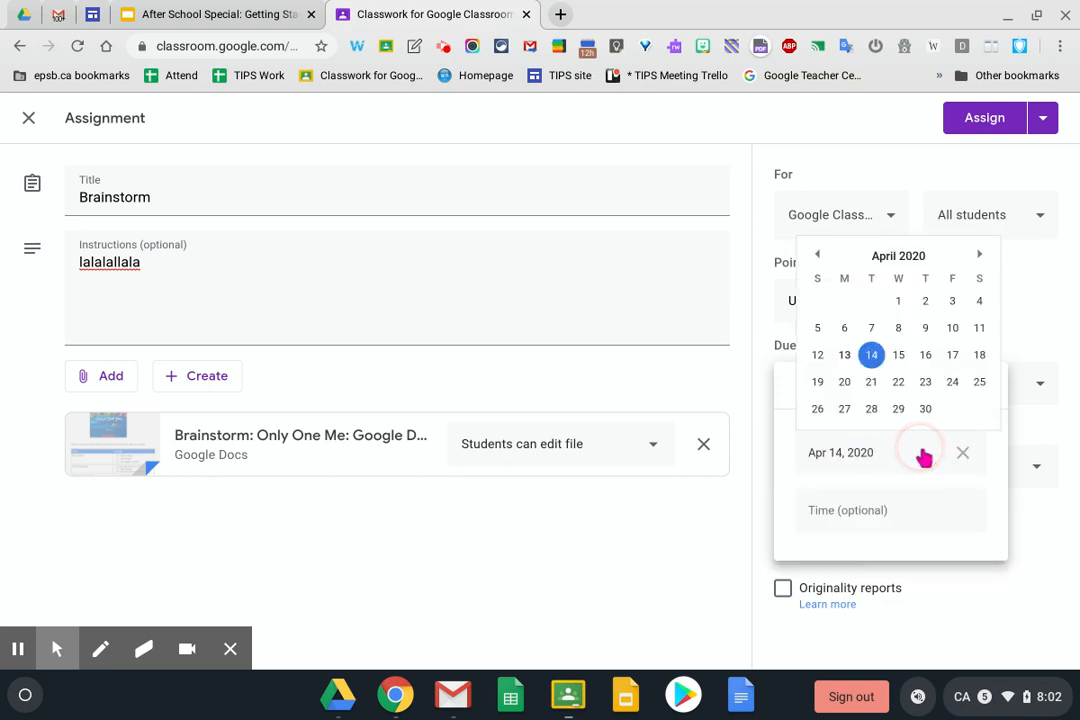
click(898, 385)
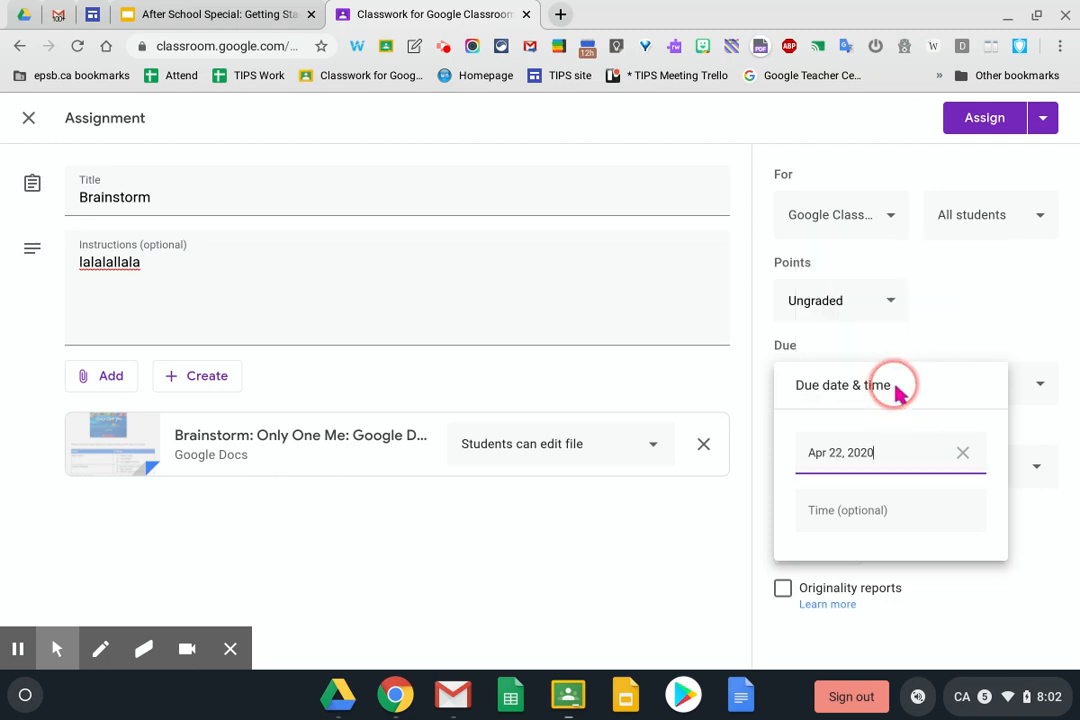
click(962, 452)
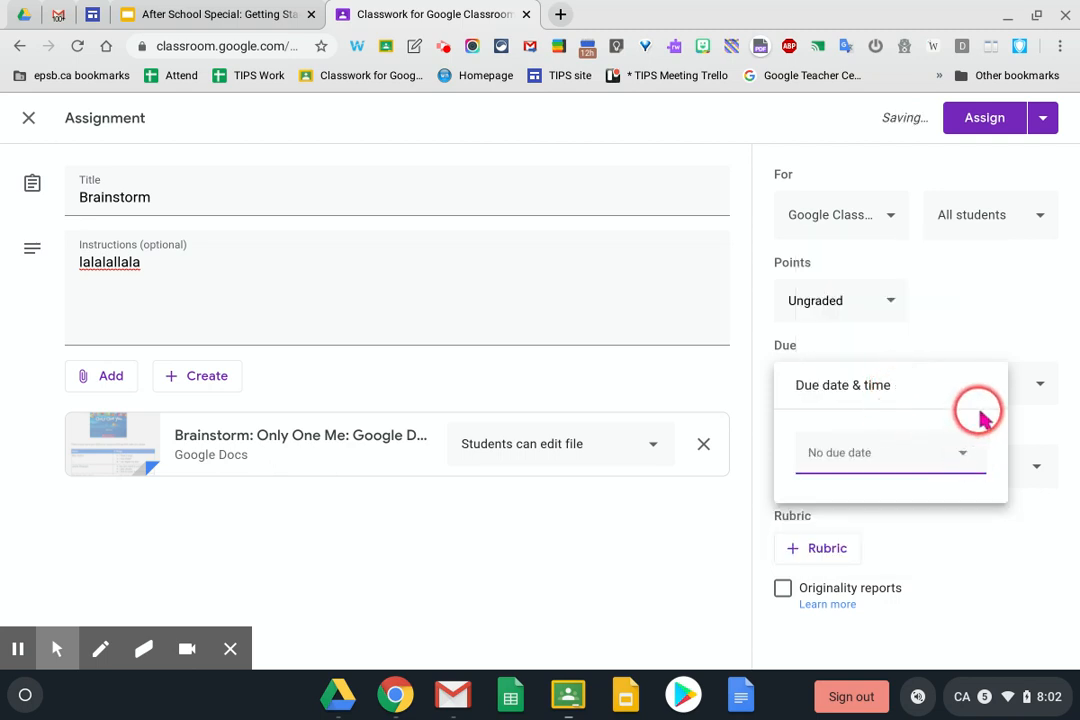
click(998, 307)
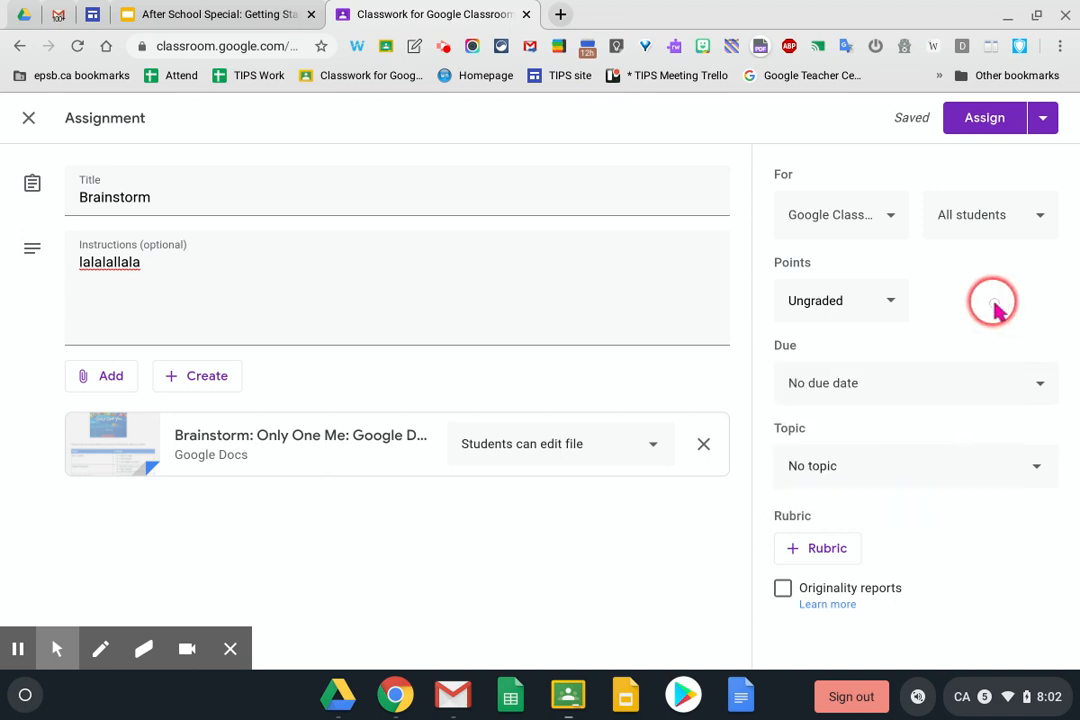
File Brainstorm under the Language Arts topic and list the rubric options
click(962, 476)
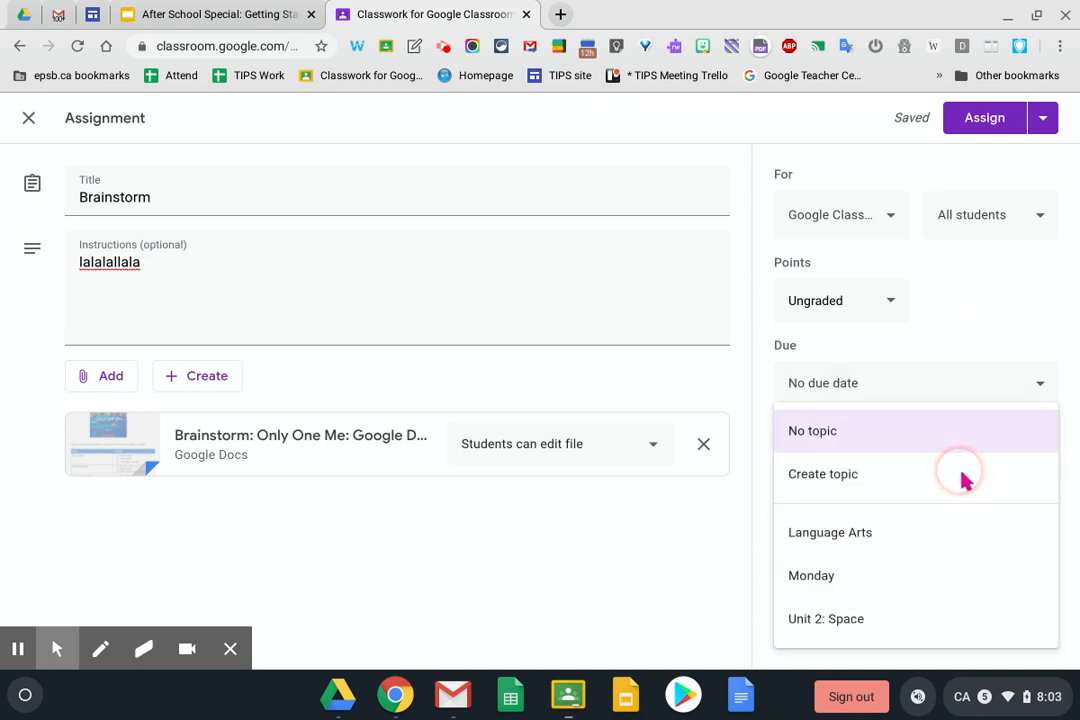
click(845, 540)
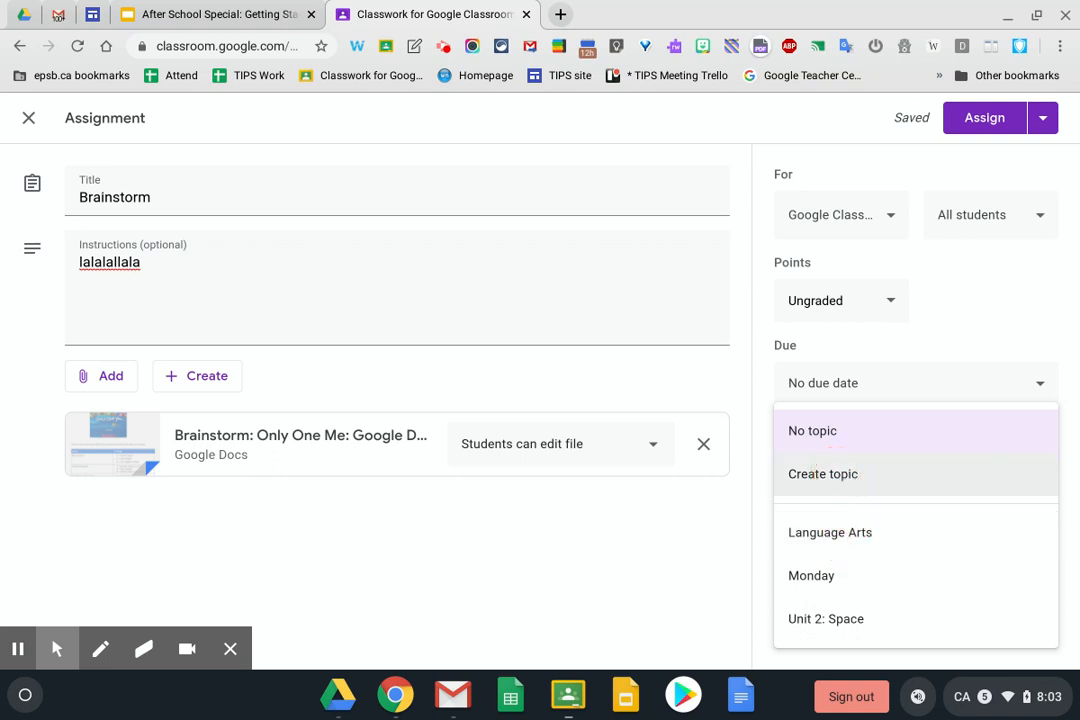
click(829, 541)
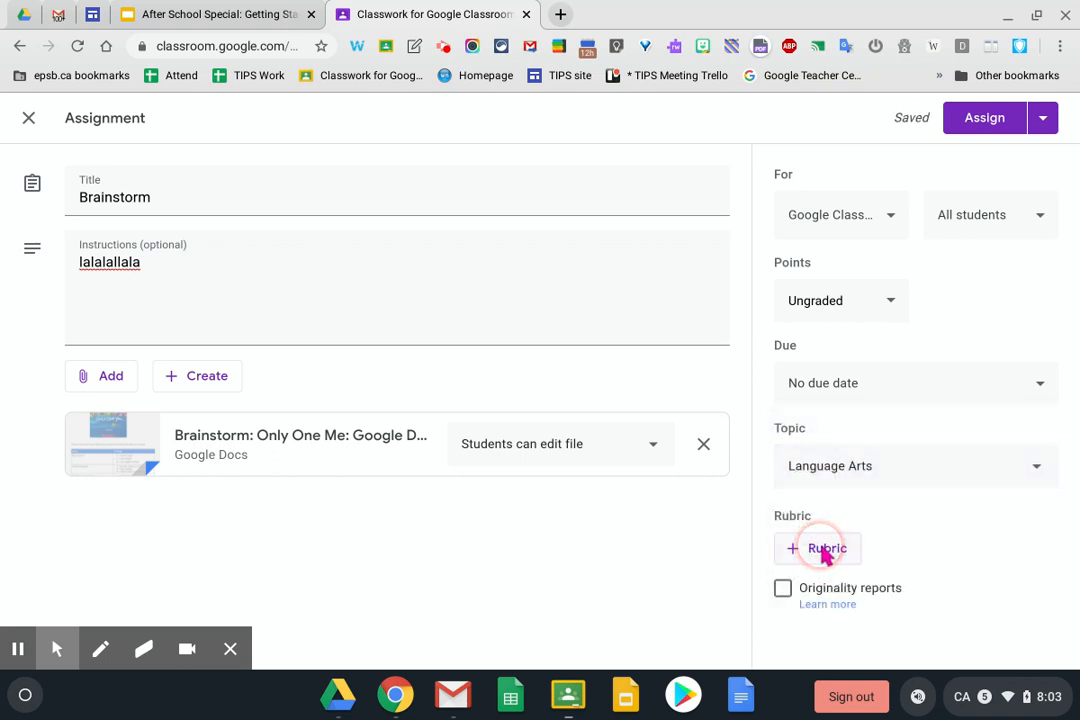
click(825, 552)
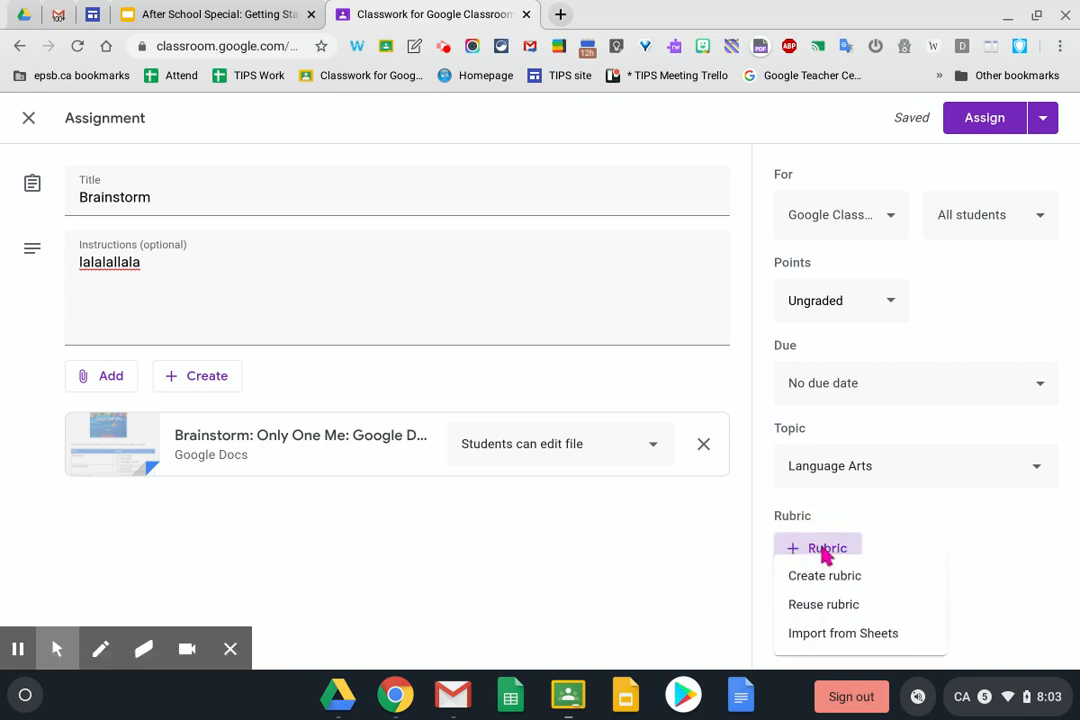
click(818, 606)
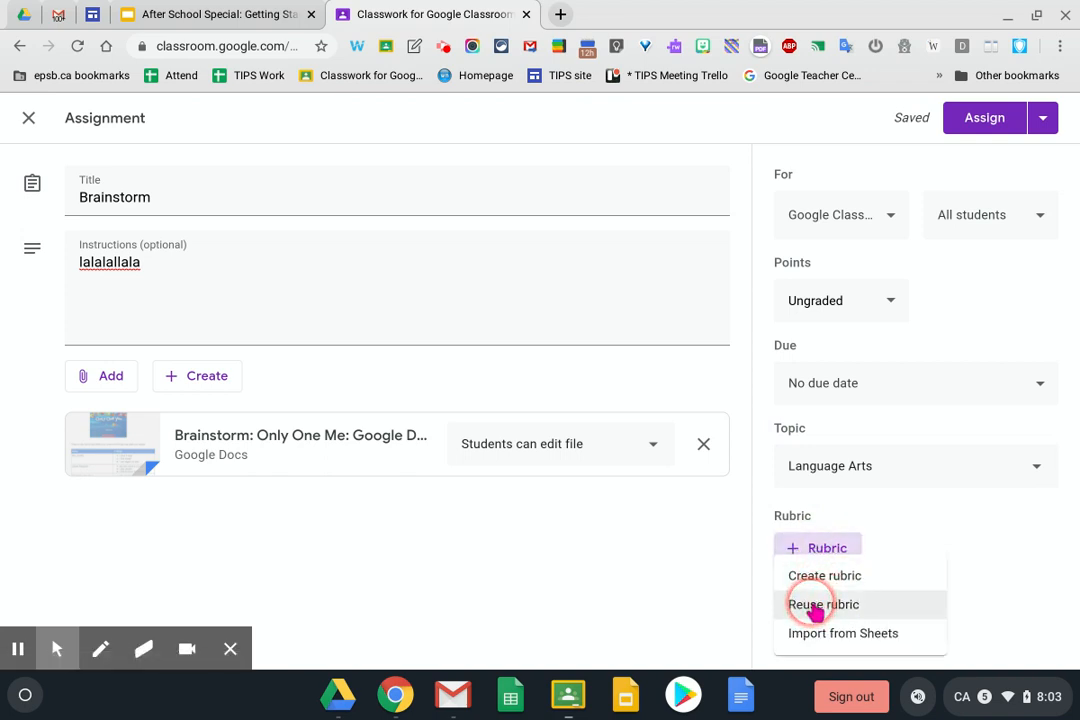
Start a new rubric for Brainstorm, look it over, then discard it unsaved
click(814, 578)
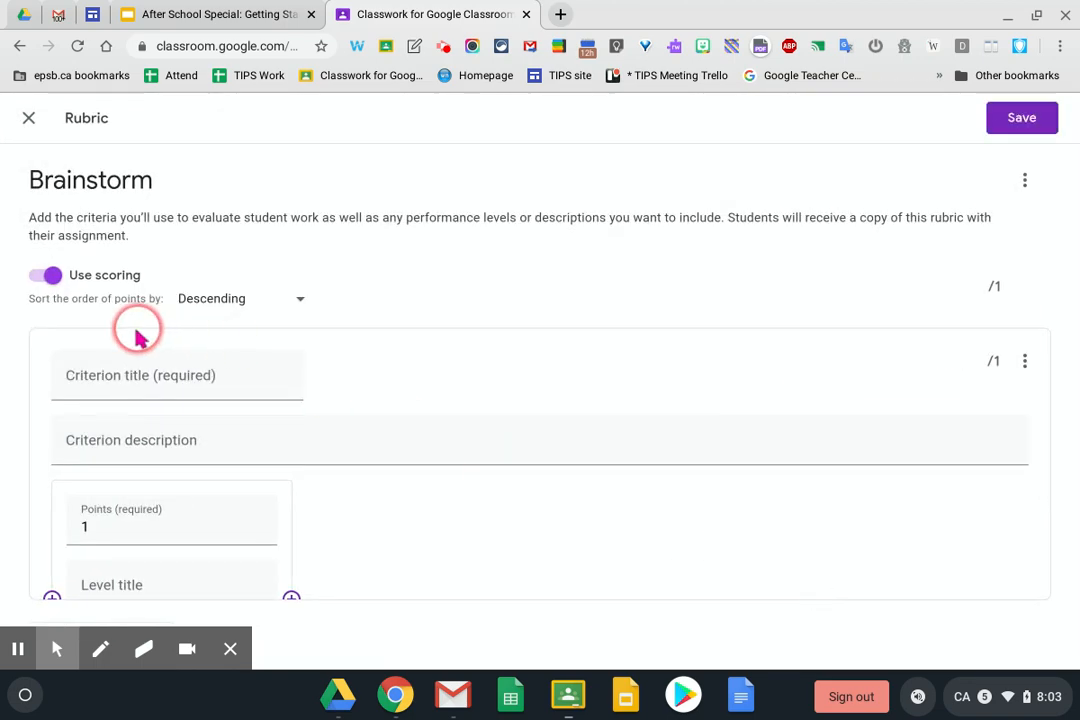
scroll(122, 375, down, 1)
scroll(122, 375, up, 1)
scroll(122, 375, down, 2)
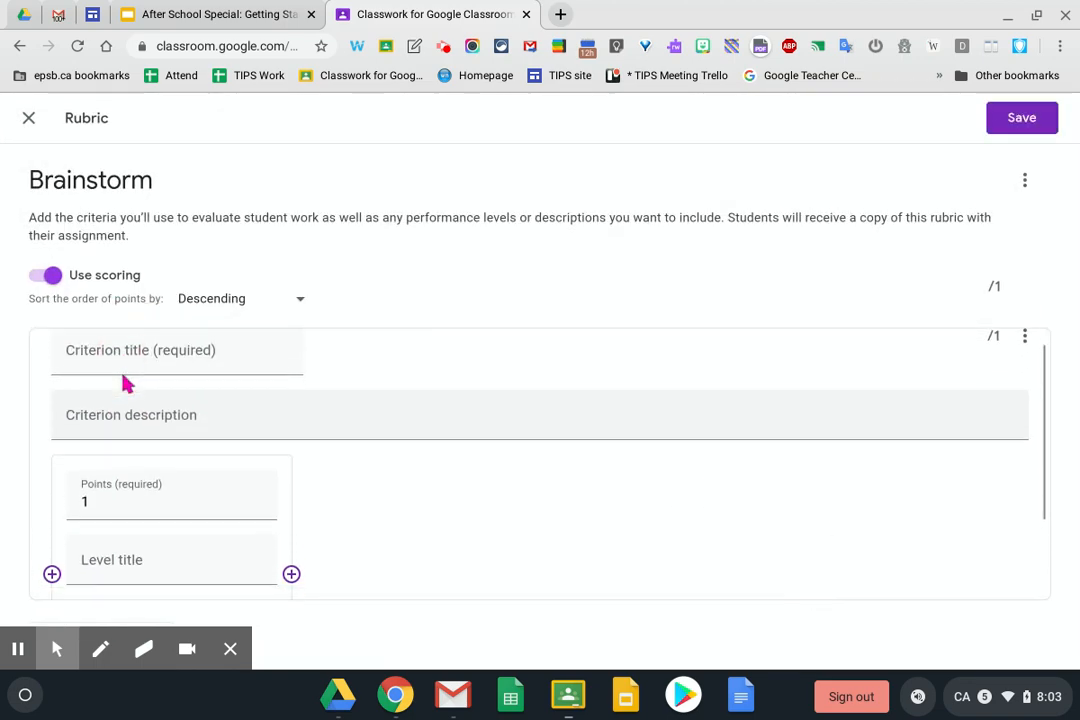
scroll(540, 464, down, 1)
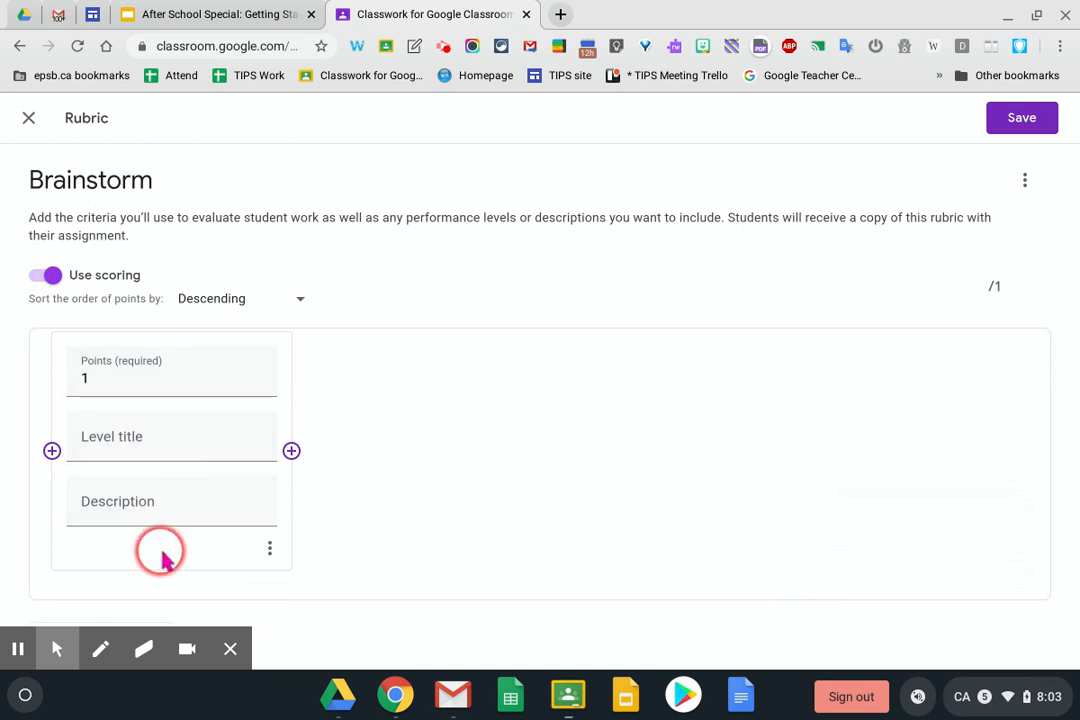
click(228, 647)
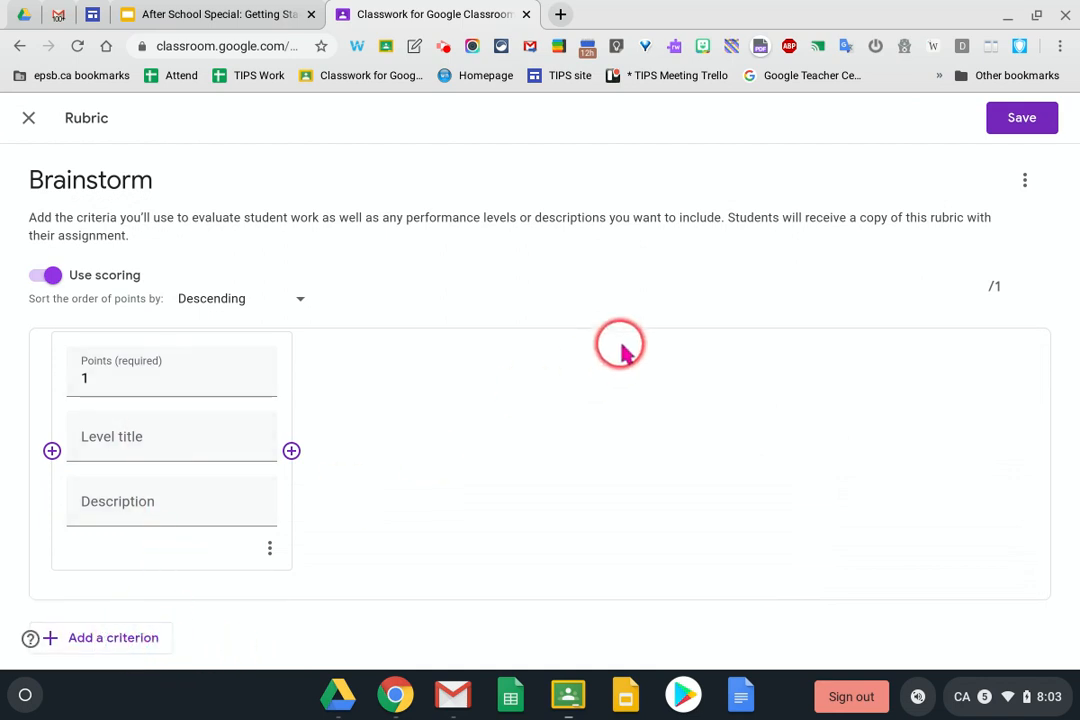
click(28, 118)
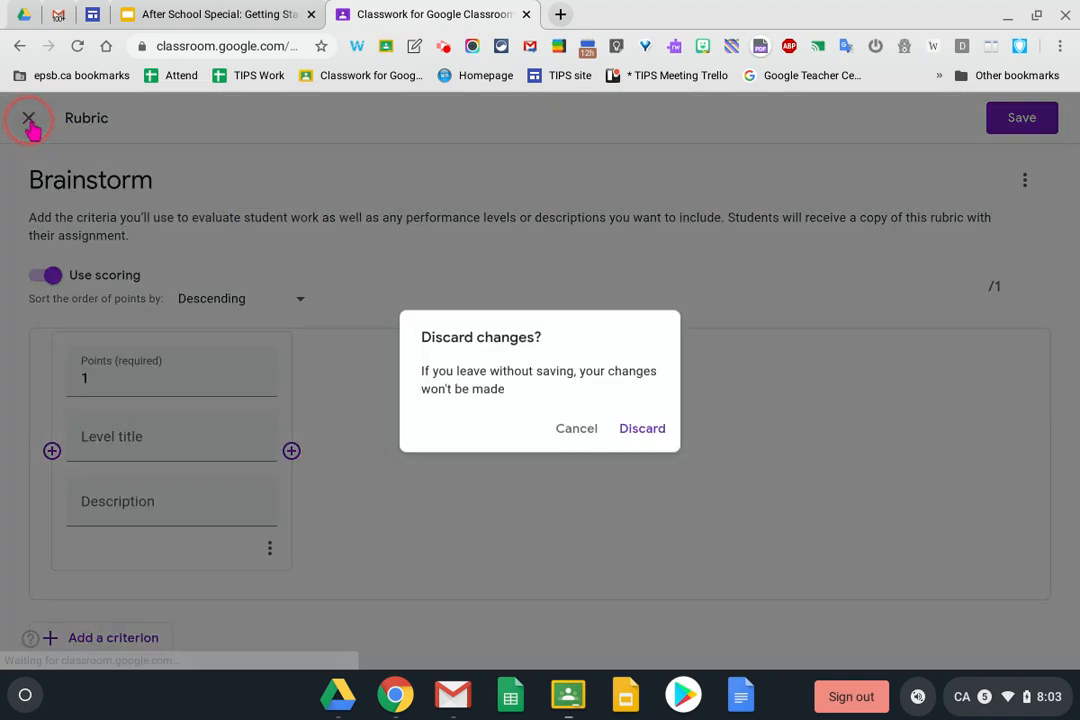
click(645, 432)
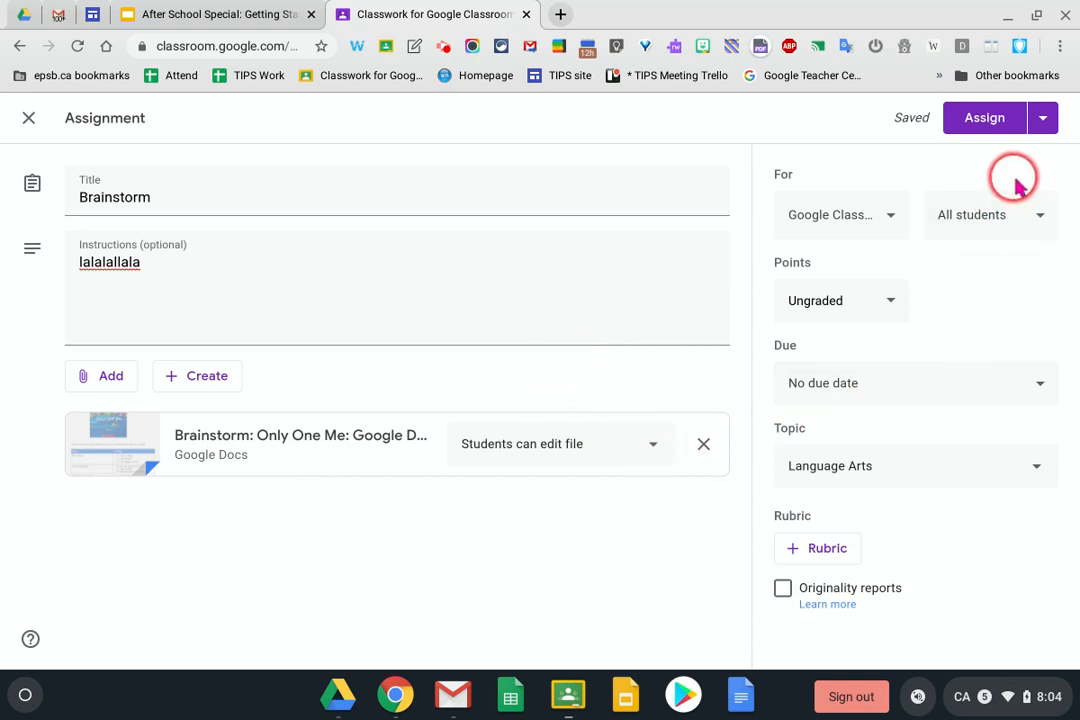
Assign Brainstorm so it is posted under Language Arts on the Classwork page
click(986, 121)
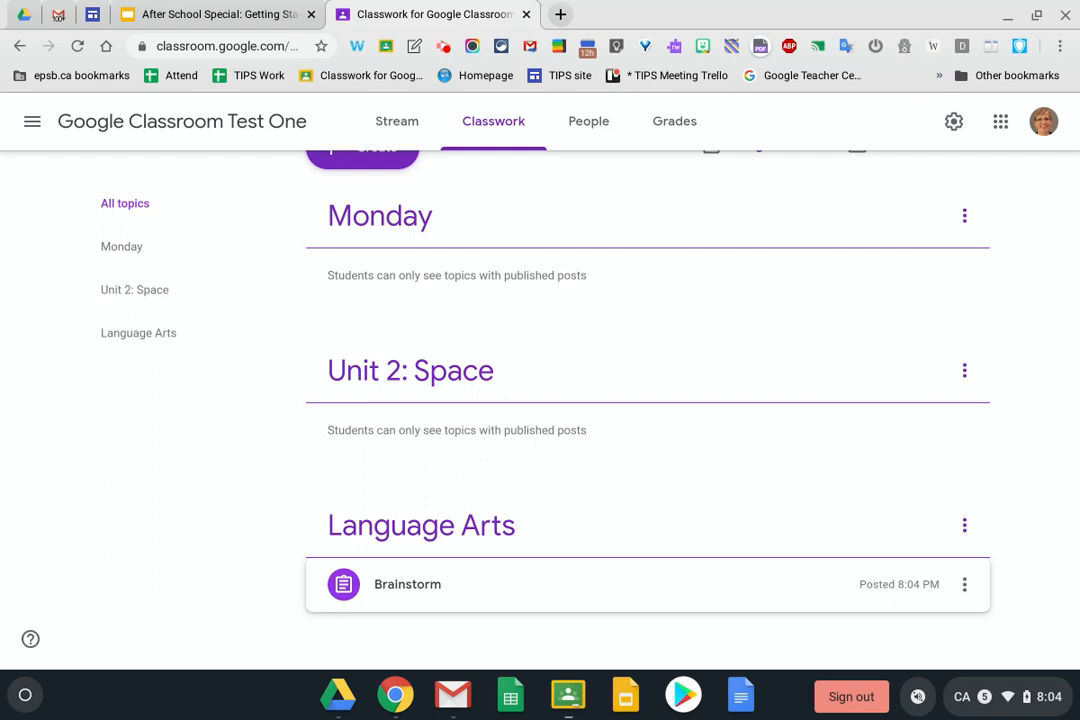
click(964, 584)
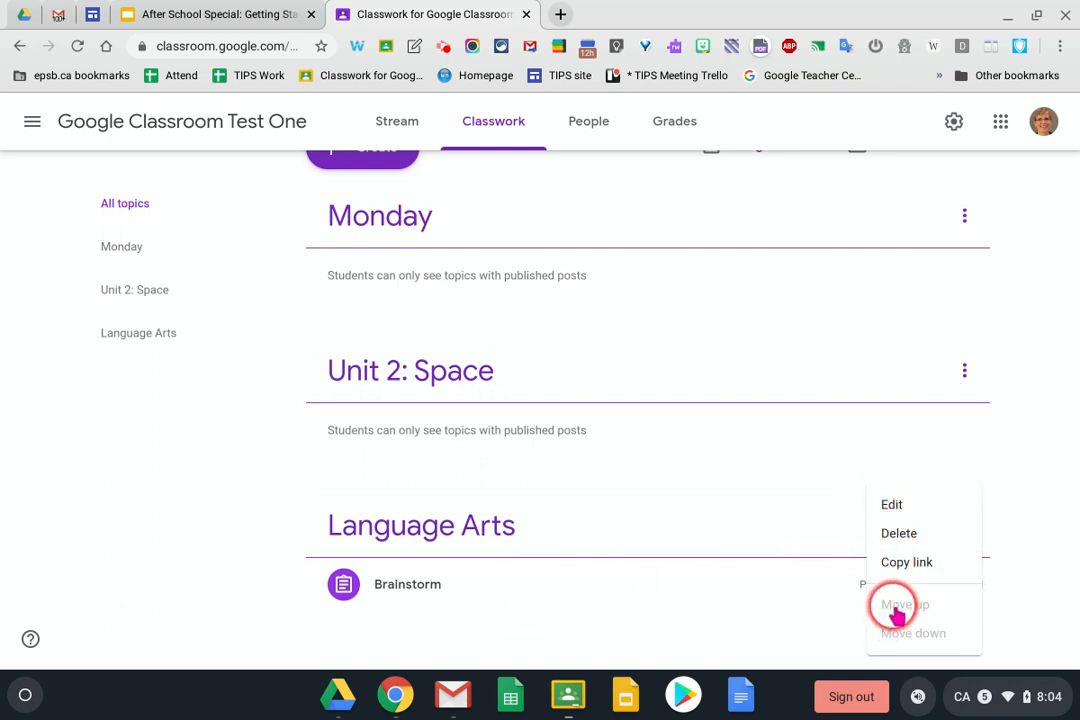
click(457, 584)
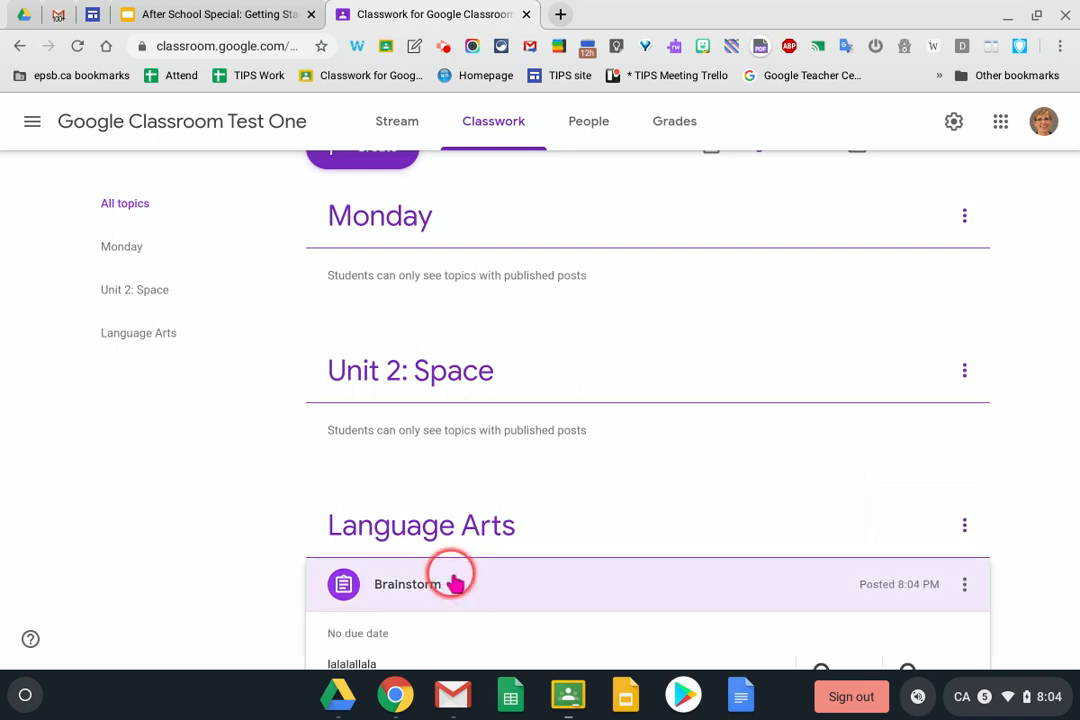
drag(457, 584, 463, 398)
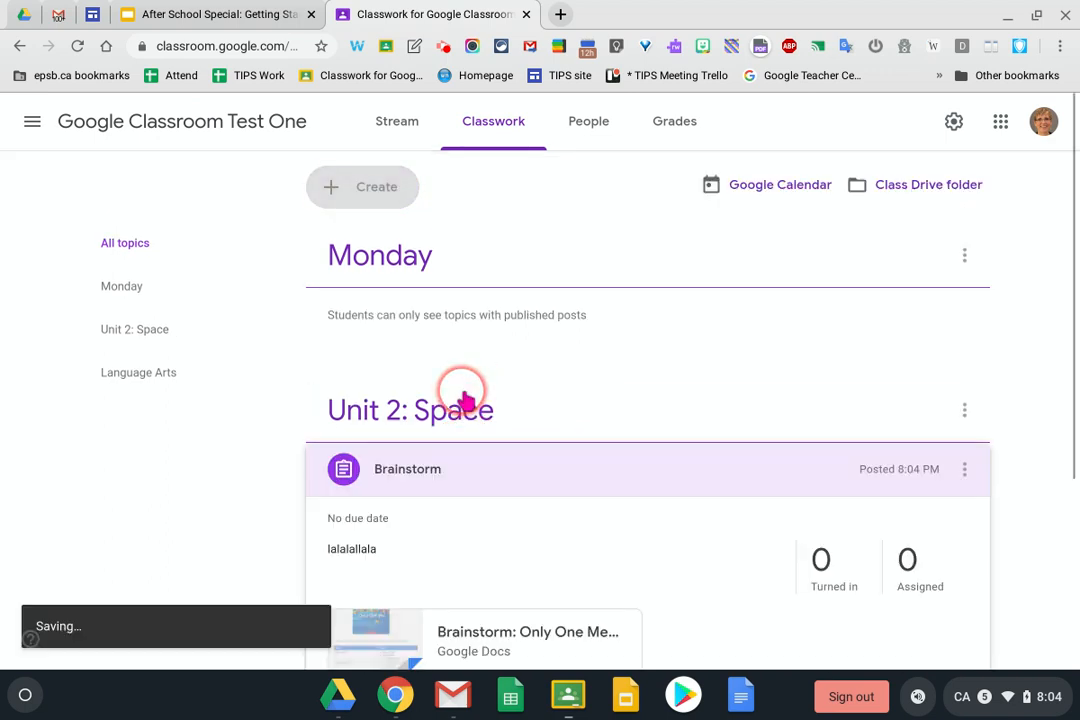
drag(436, 468, 439, 516)
scroll(461, 578, down, 3)
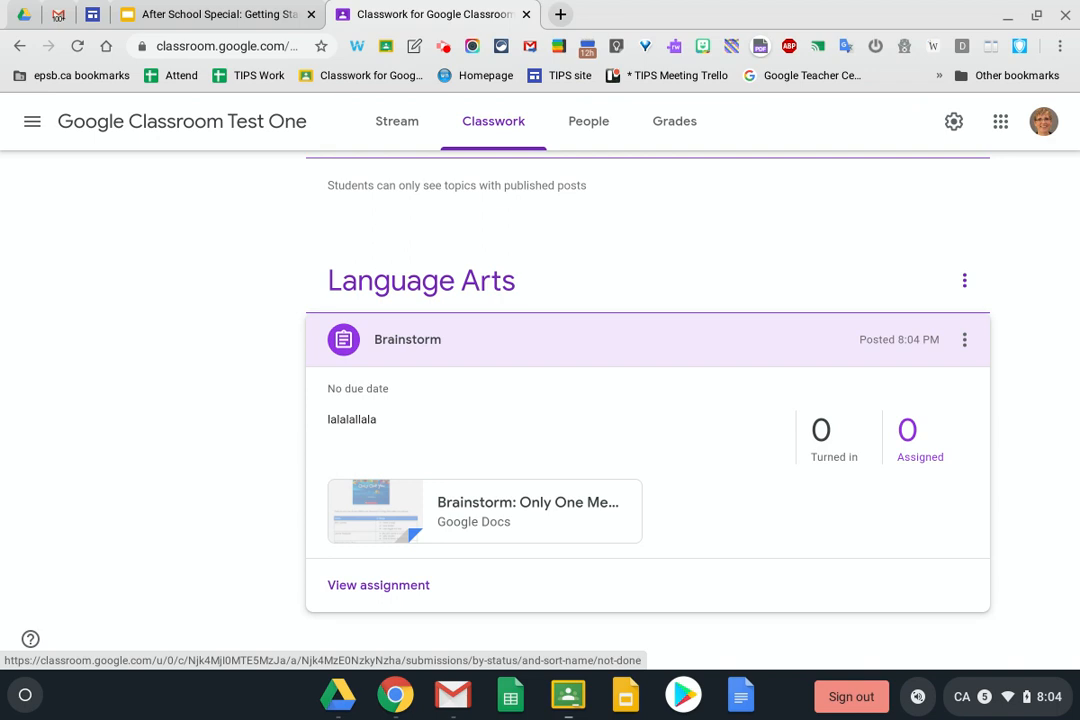
click(362, 587)
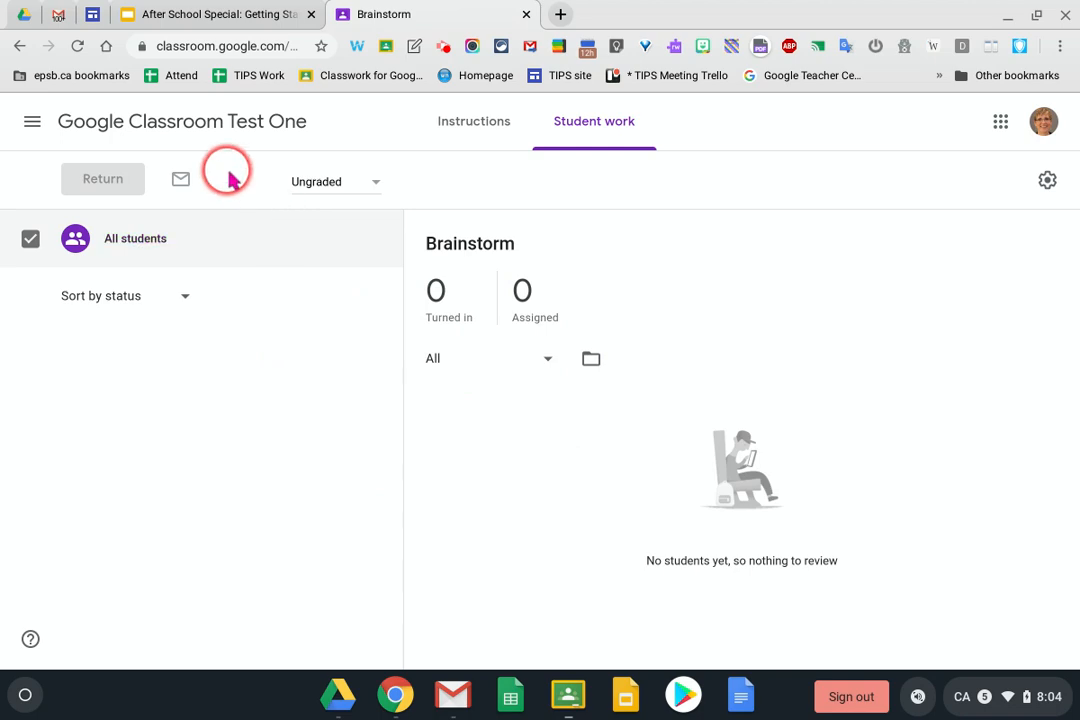
click(226, 134)
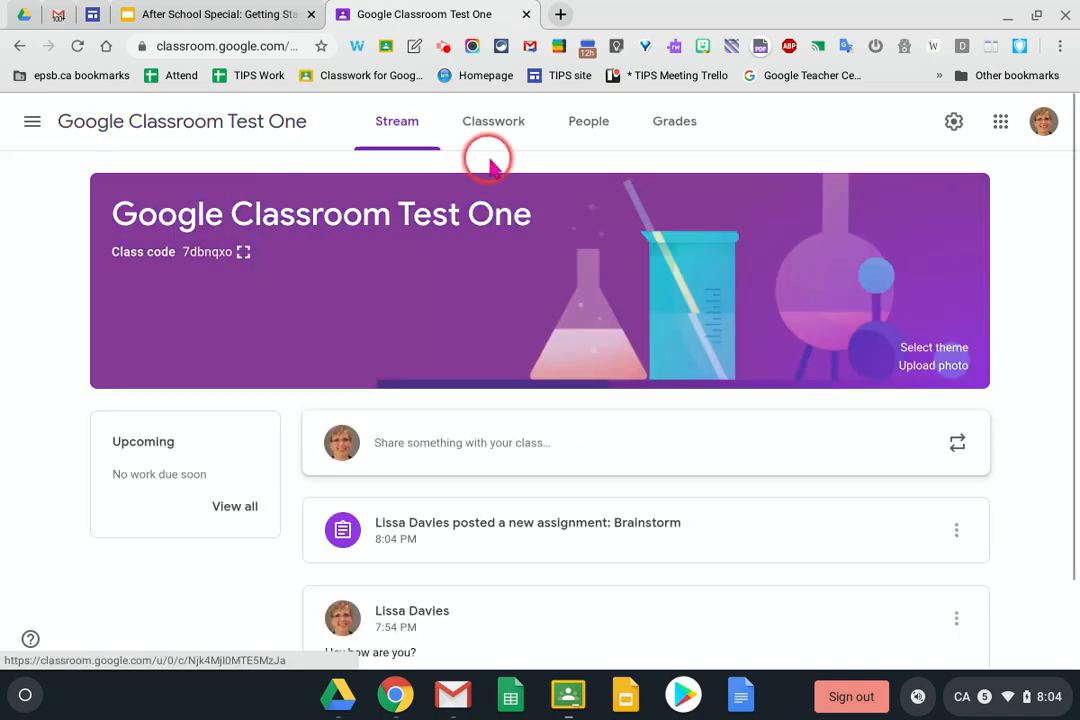
click(493, 121)
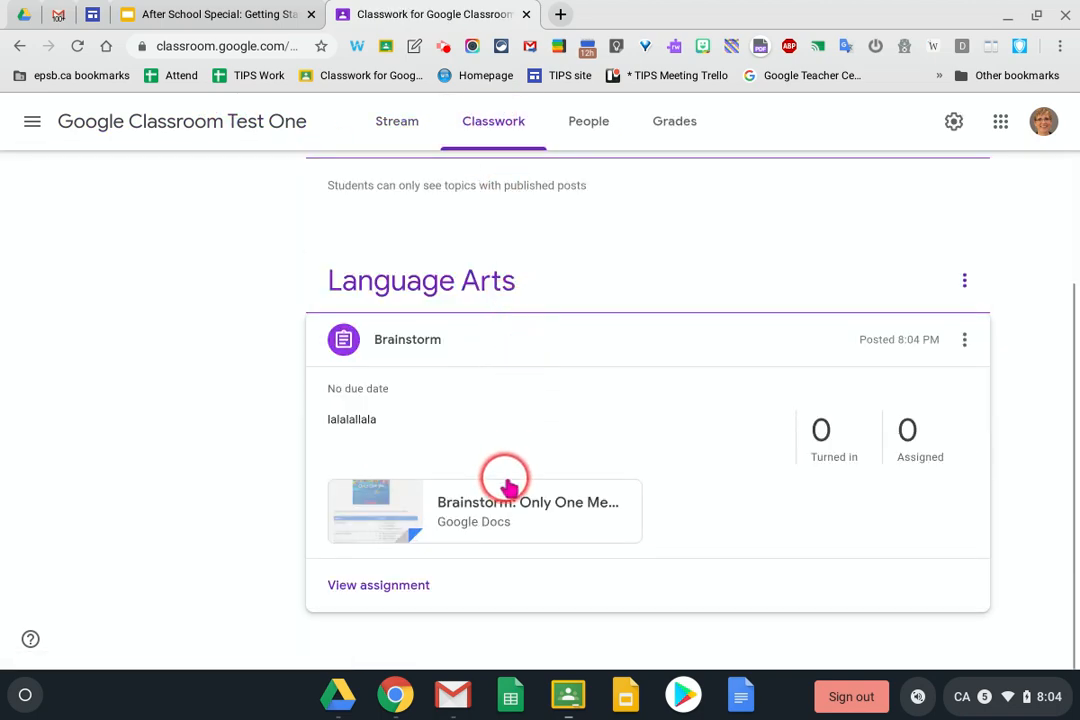
scroll(503, 478, up, 3)
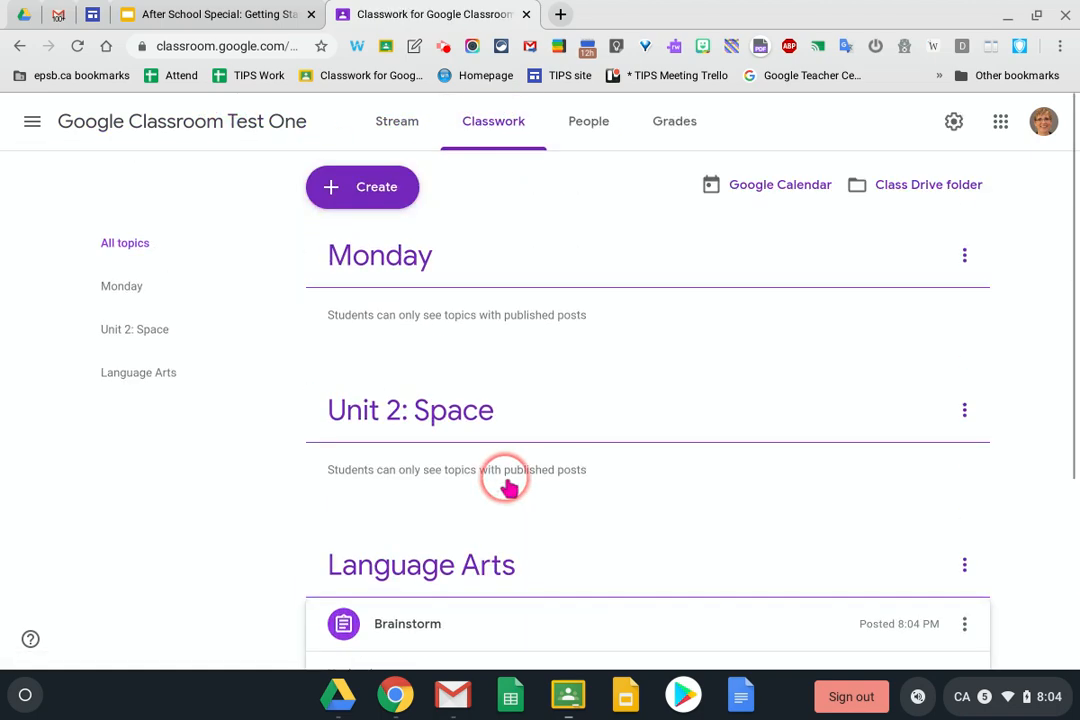
Draft a new assignment 'Eat that Frog' with instructions 'lalalal' and bring up the Google Drive picker
click(372, 192)
click(370, 242)
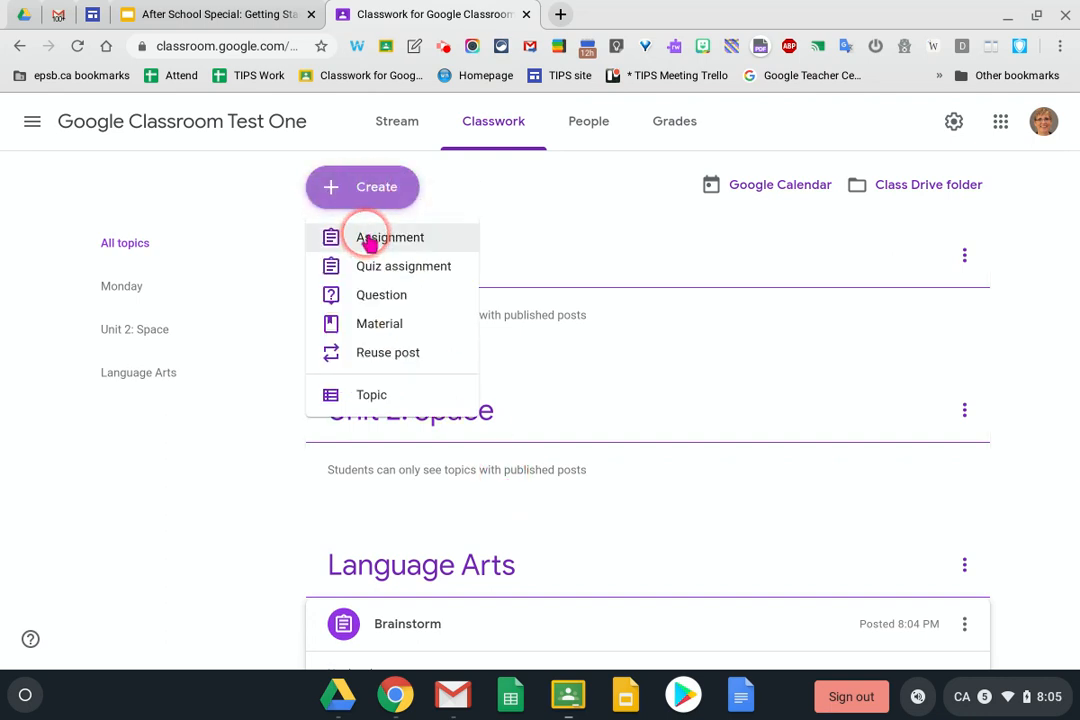
click(370, 242)
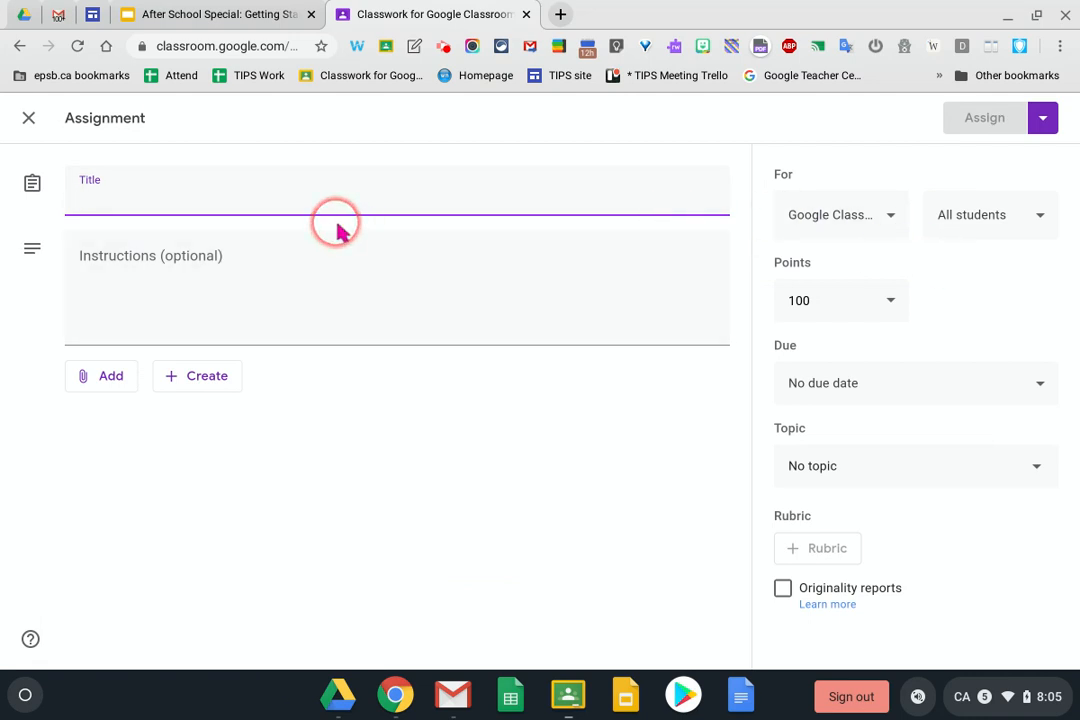
text(Eat that Frog)
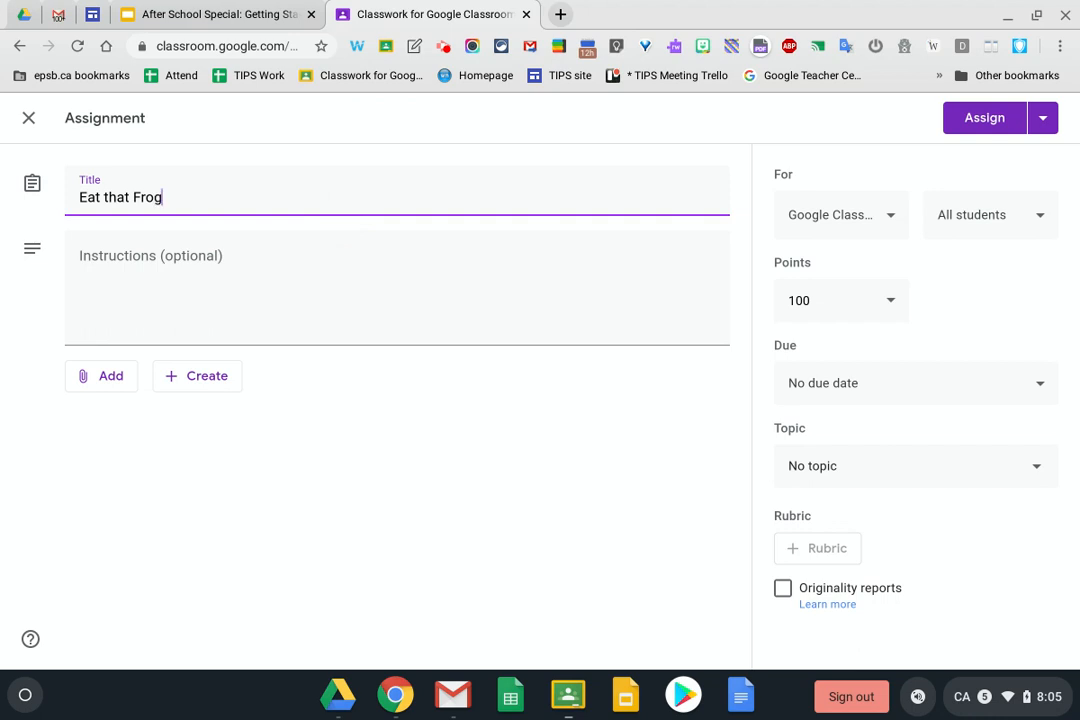
click(186, 258)
text(lalala)
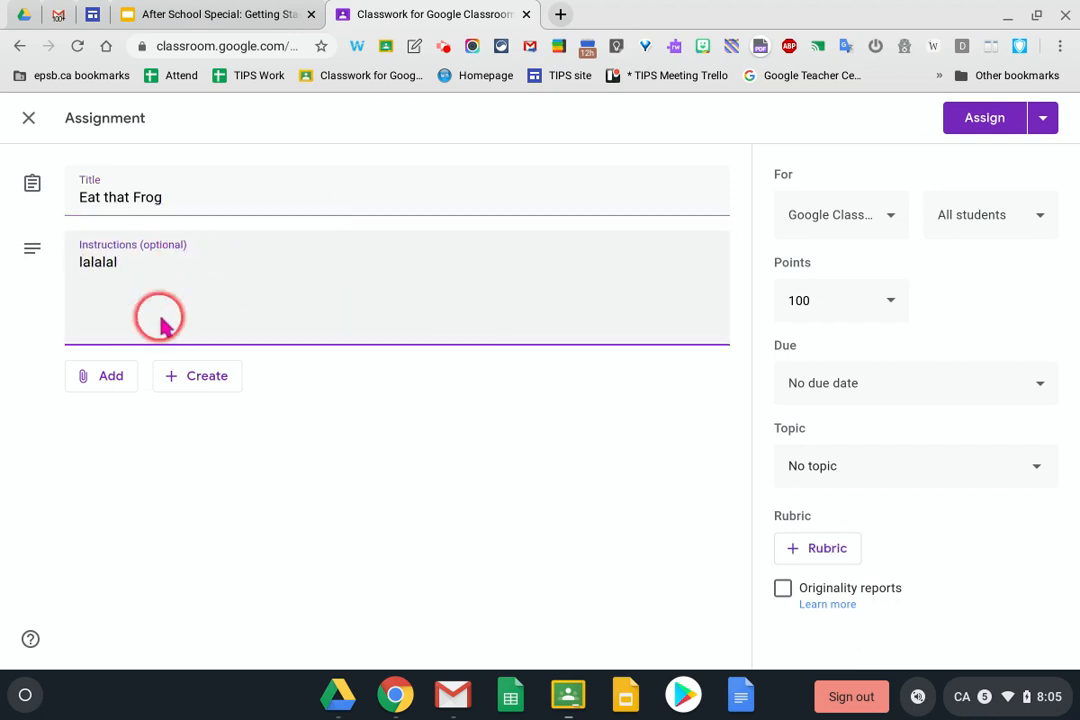
click(106, 376)
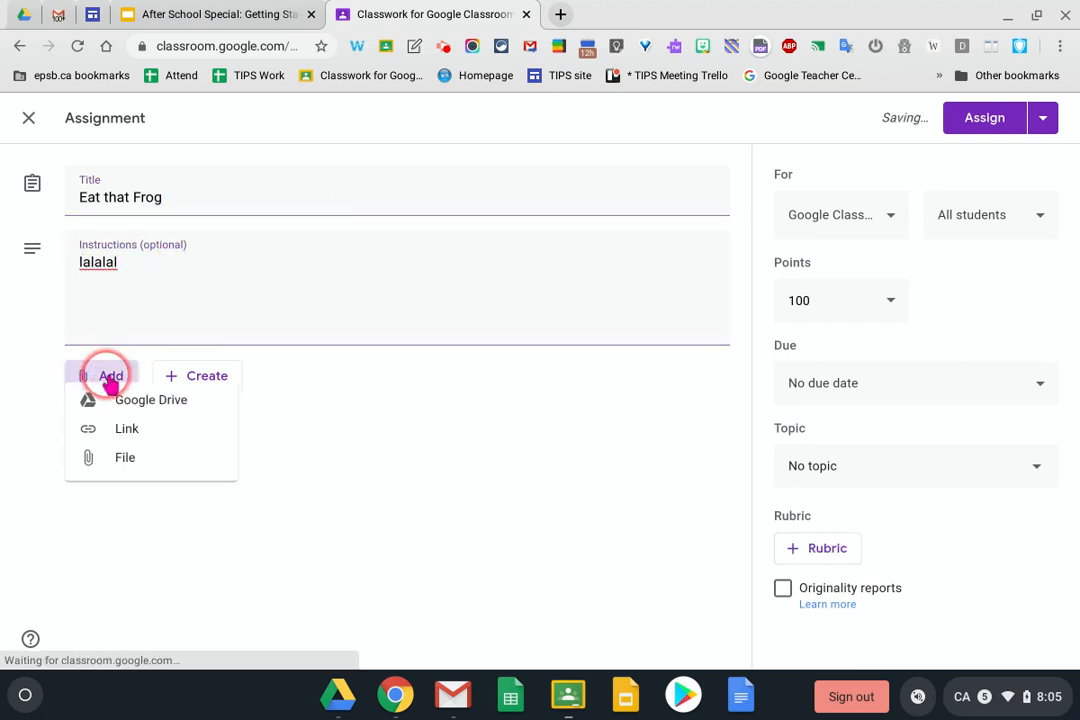
click(118, 425)
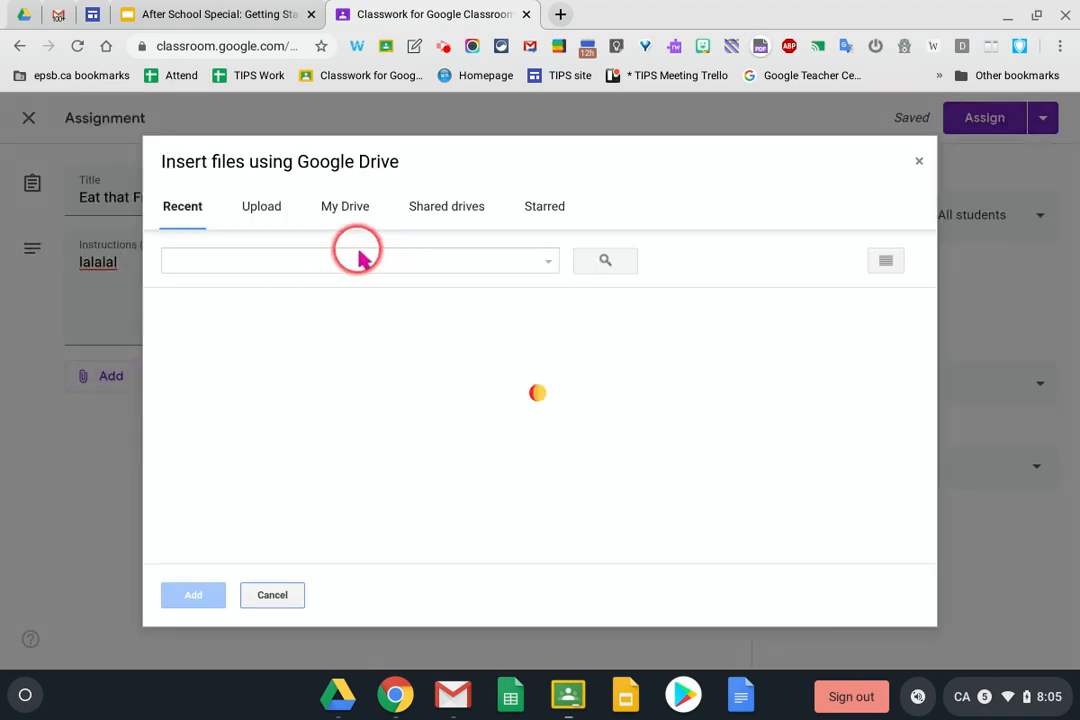
Search Drive for 'eat that frog' and attach the Eat That Frog template slides
scroll(530, 430, down, 3)
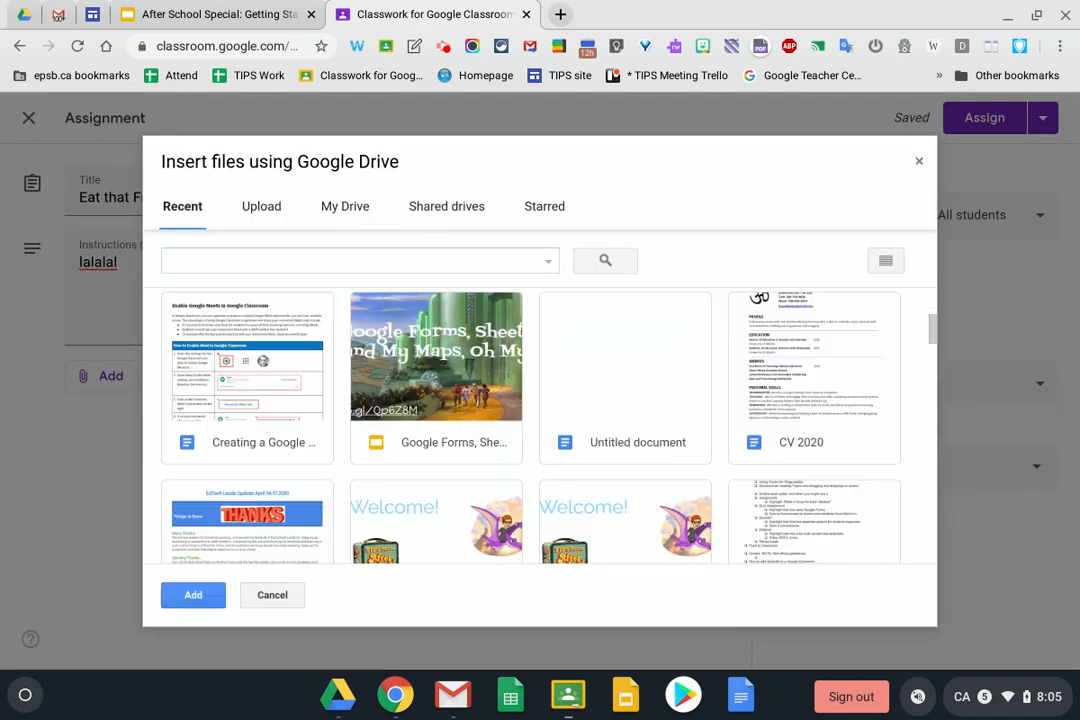
click(178, 262)
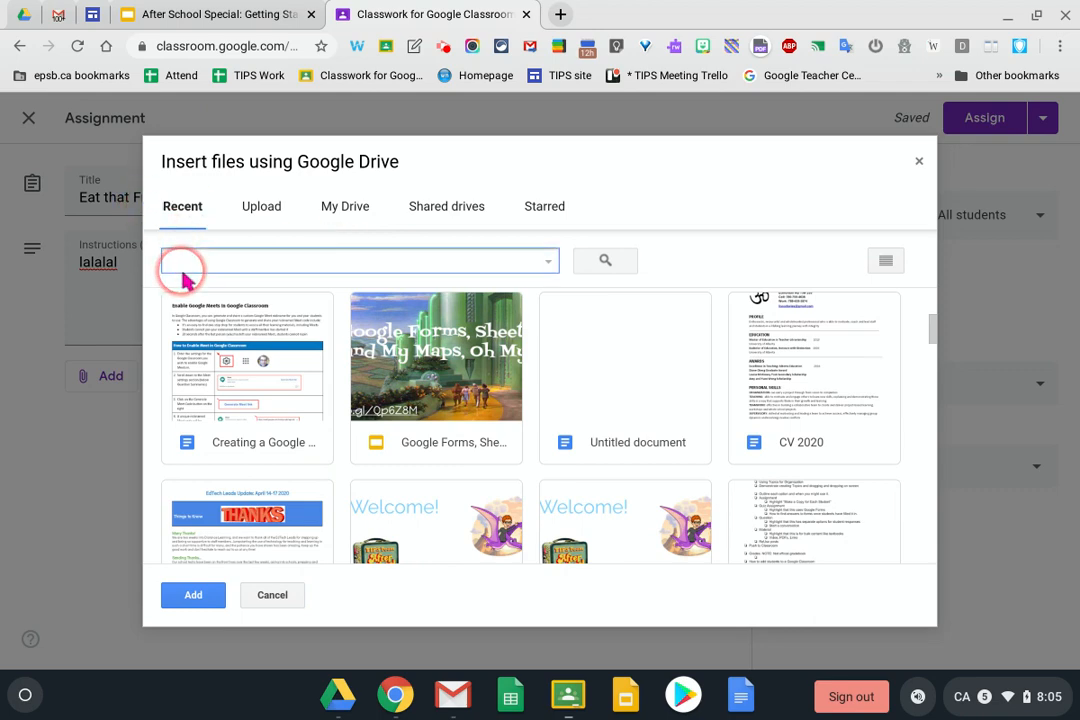
text(eat that frog)
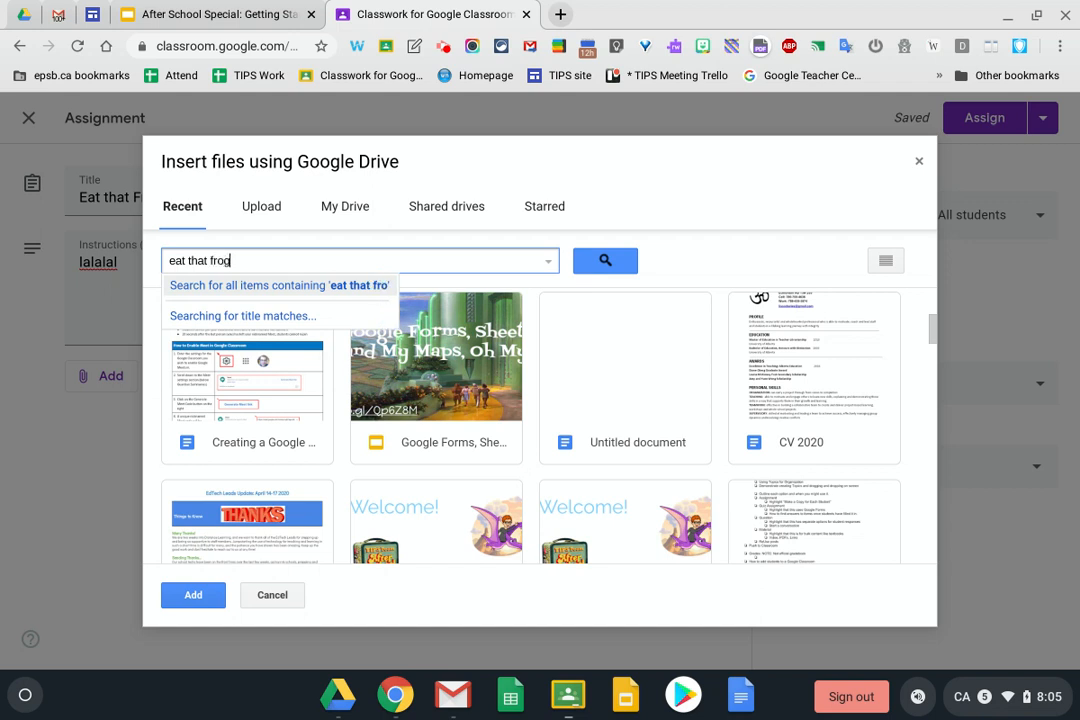
key(Return)
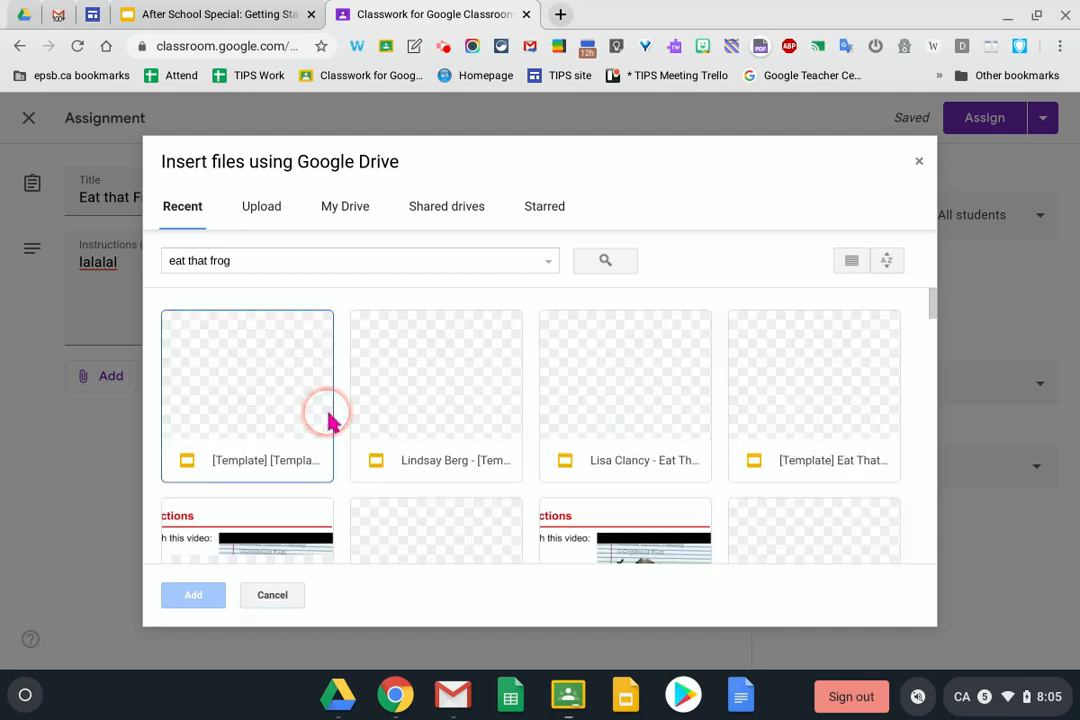
click(250, 385)
click(194, 594)
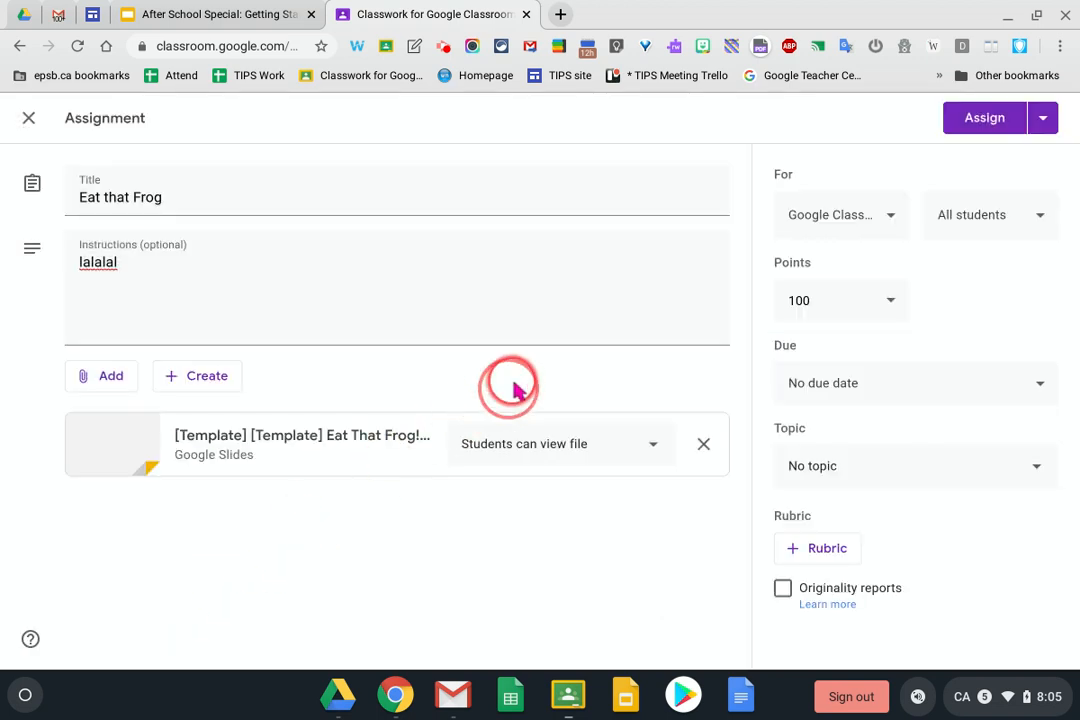
Make Eat that Frog worth 10 points, copy slides per student, and file under Language Arts
click(862, 298)
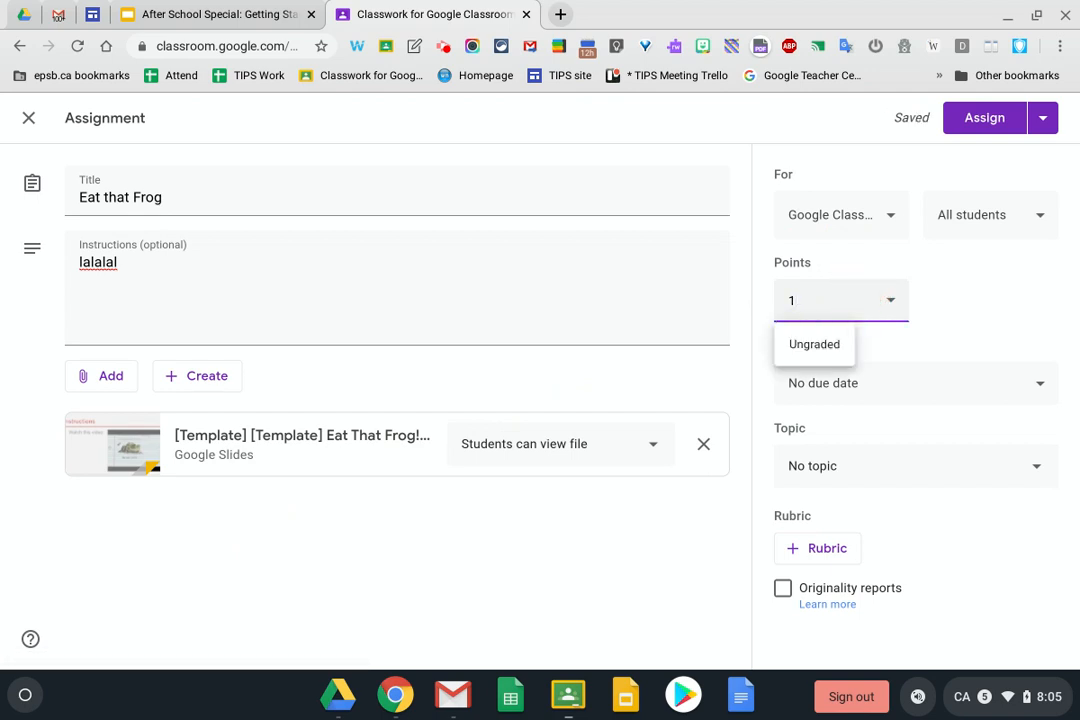
click(648, 446)
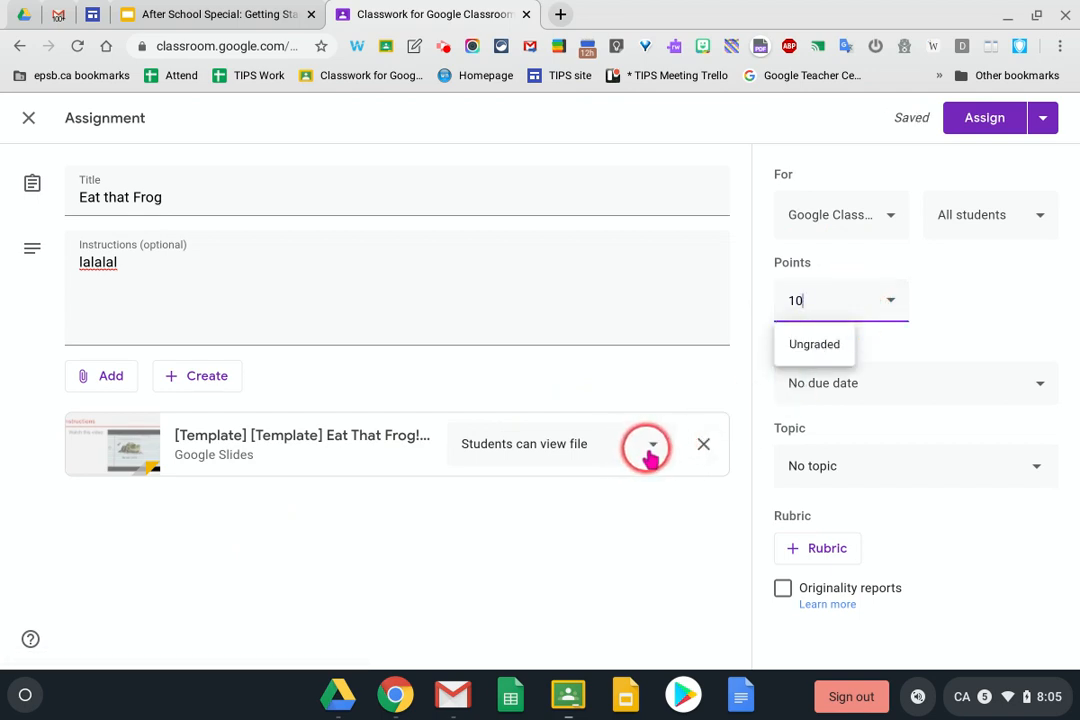
click(586, 528)
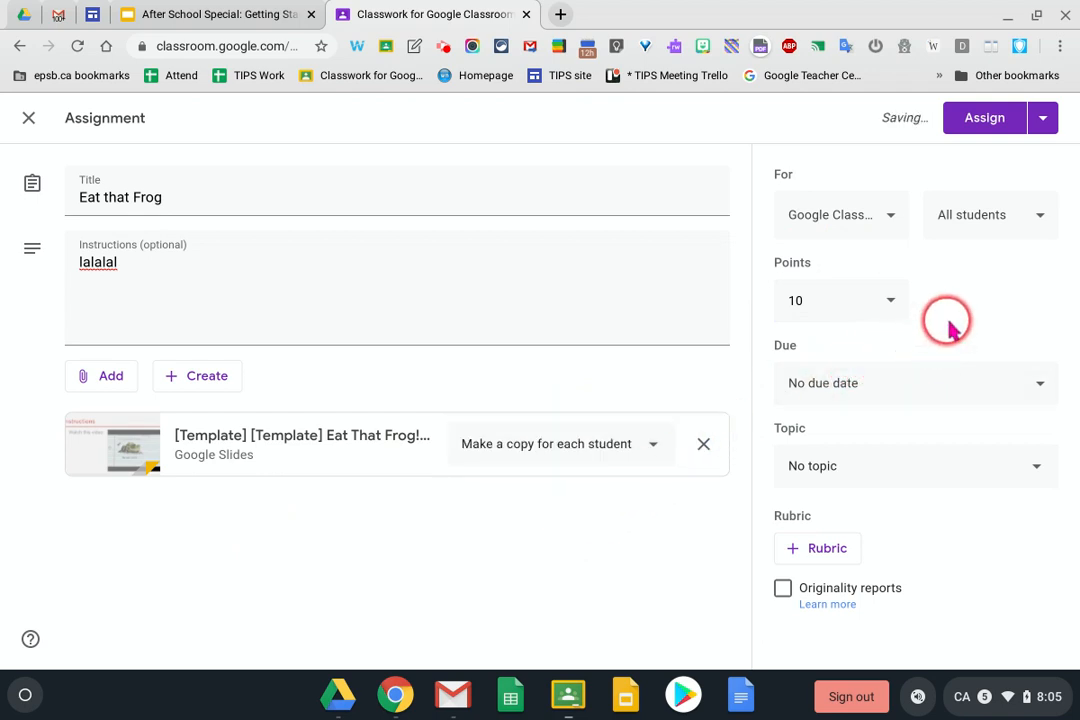
click(873, 470)
click(822, 535)
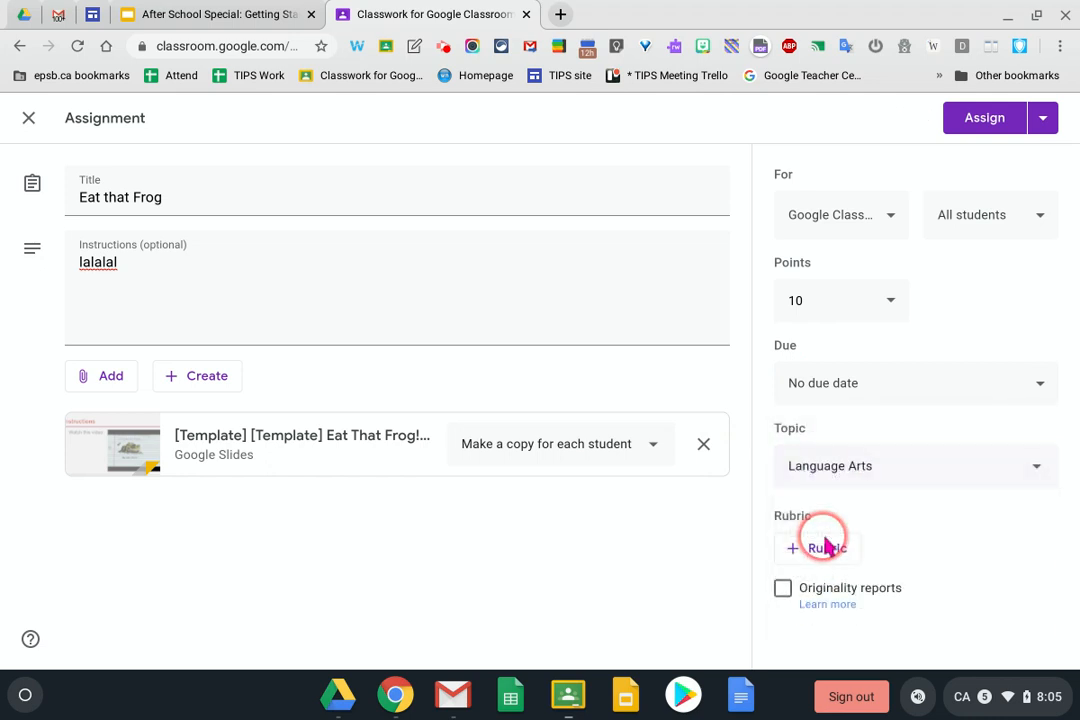
Schedule Eat that Frog to post on Apr 15, 2020 at 8:00 AM
click(1041, 120)
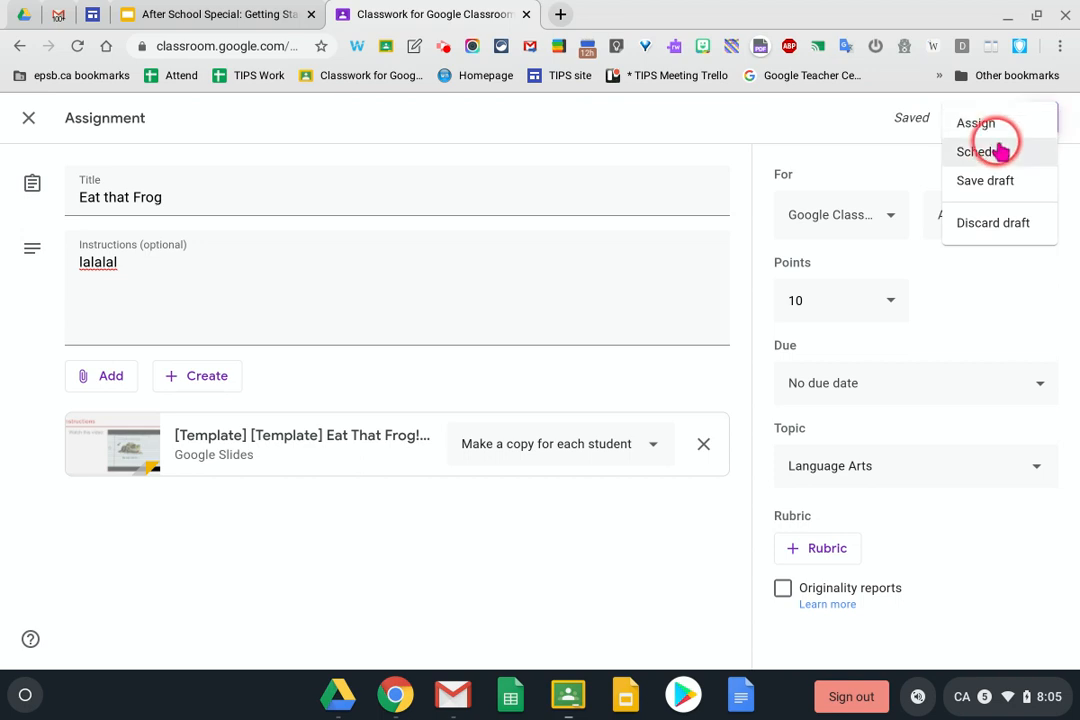
click(1000, 151)
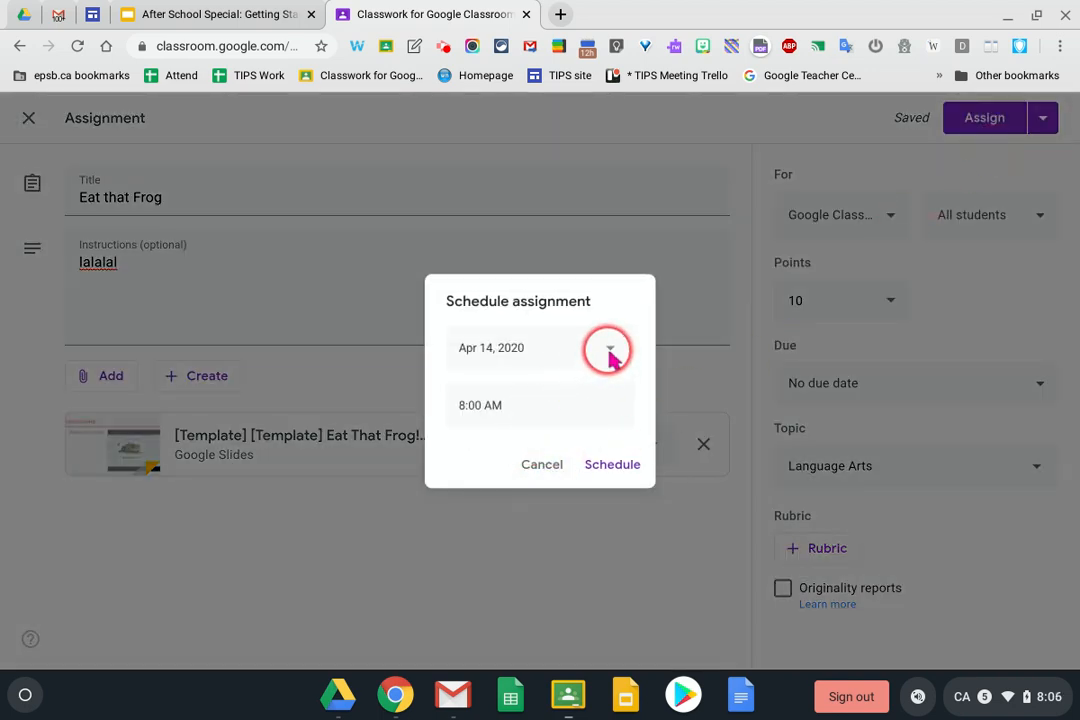
click(612, 356)
click(550, 489)
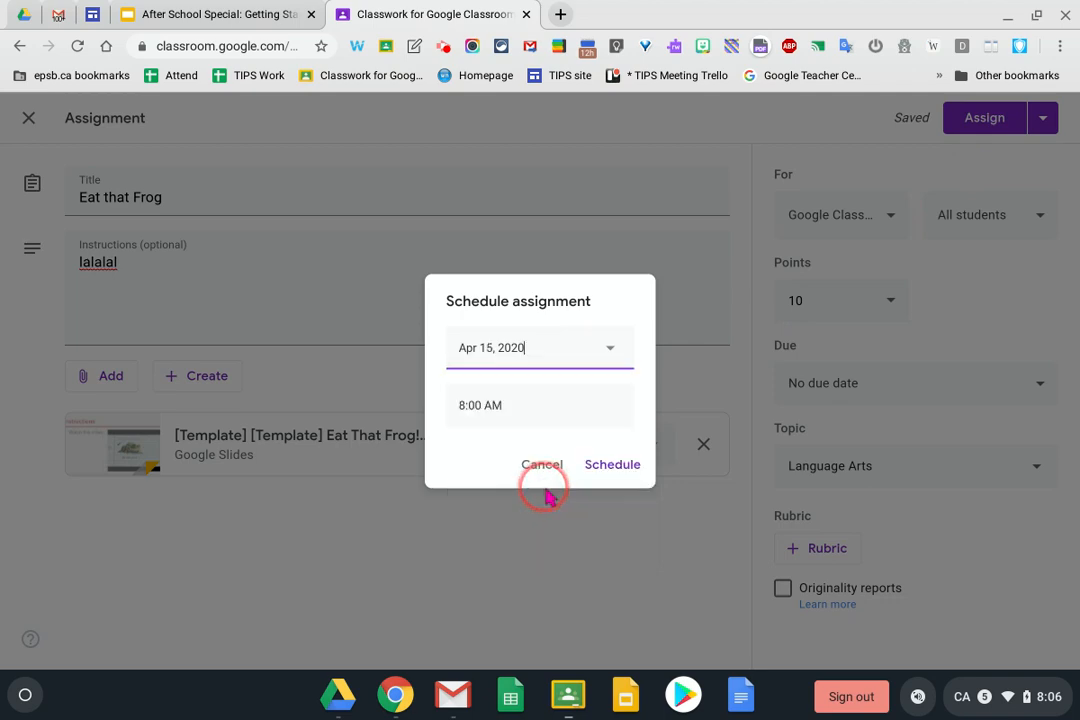
click(610, 465)
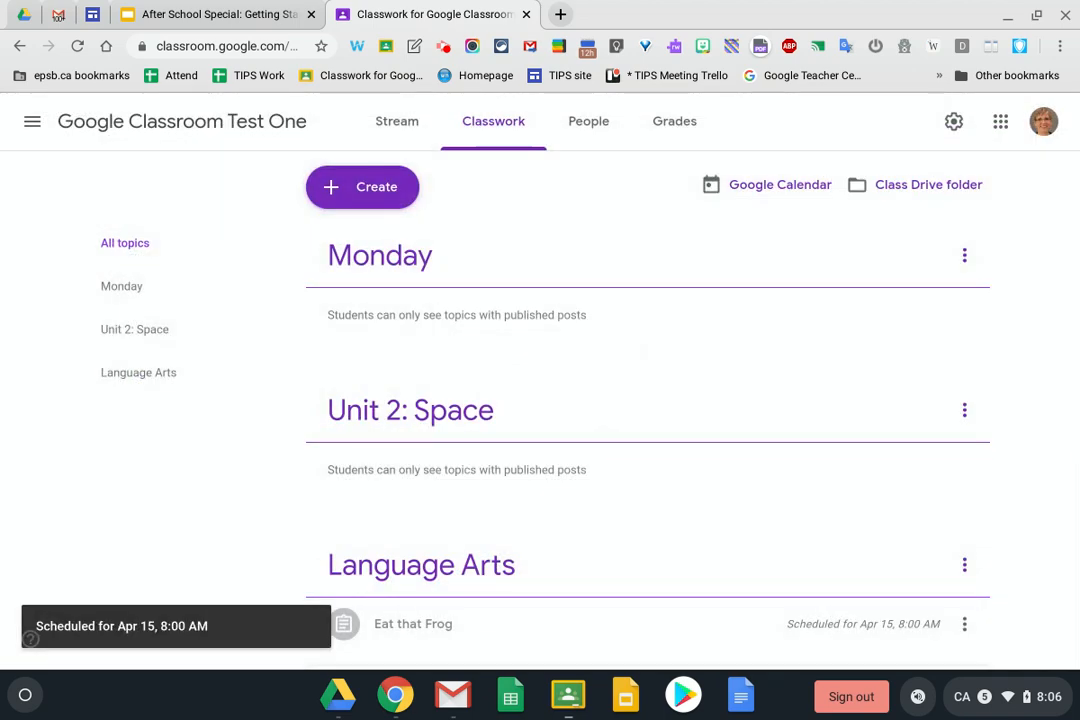
scroll(583, 407, down, 3)
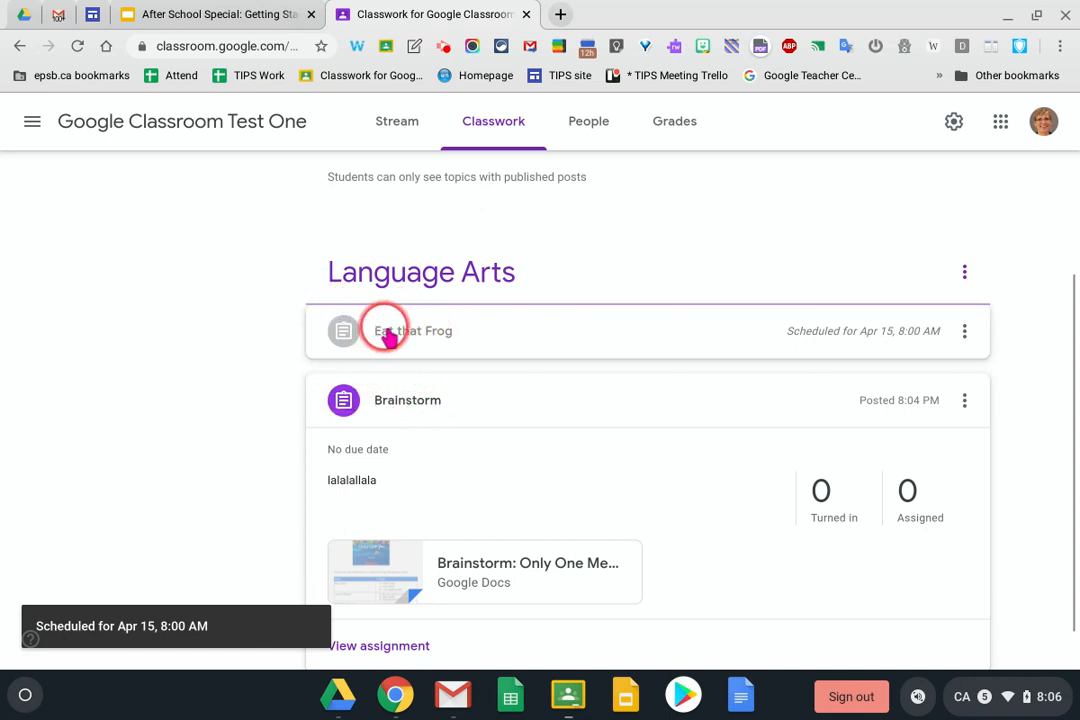
scroll(388, 338, up, 3)
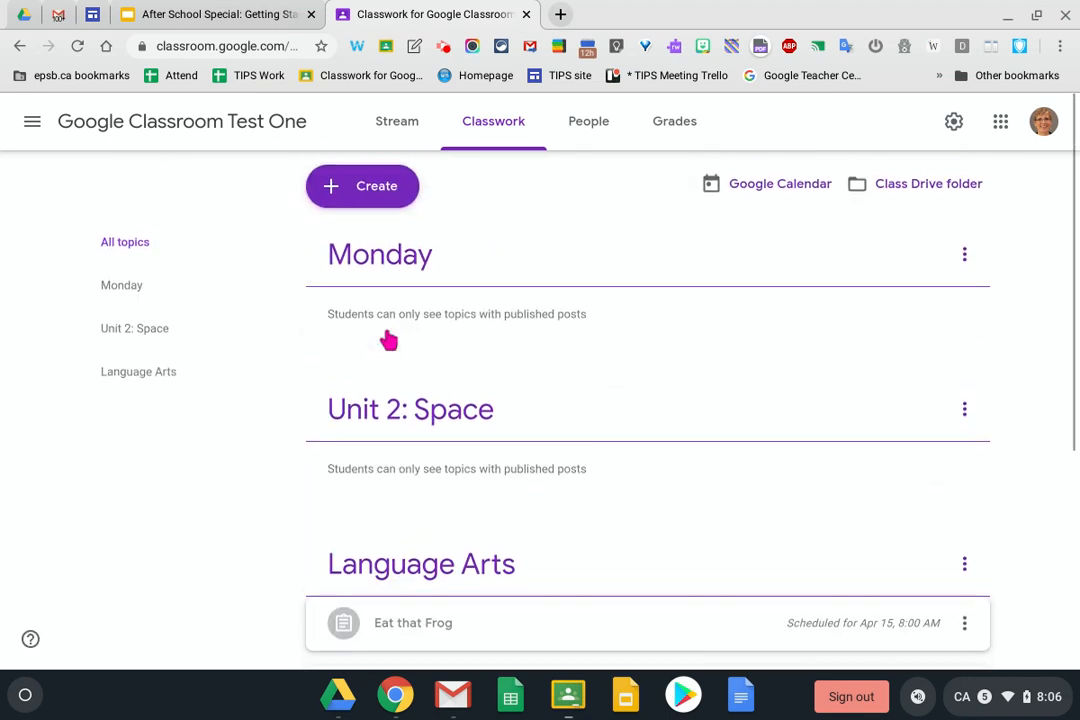
Create a new quiz assignment titled 'Rocks and Minerals' with short instructions
click(362, 207)
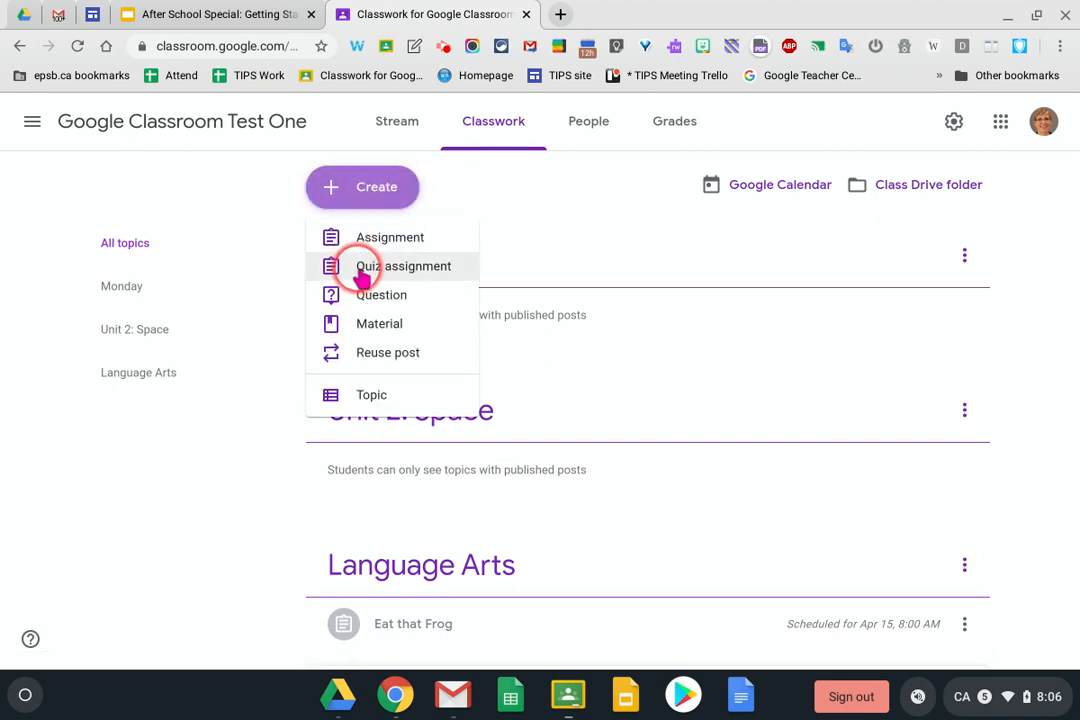
click(362, 270)
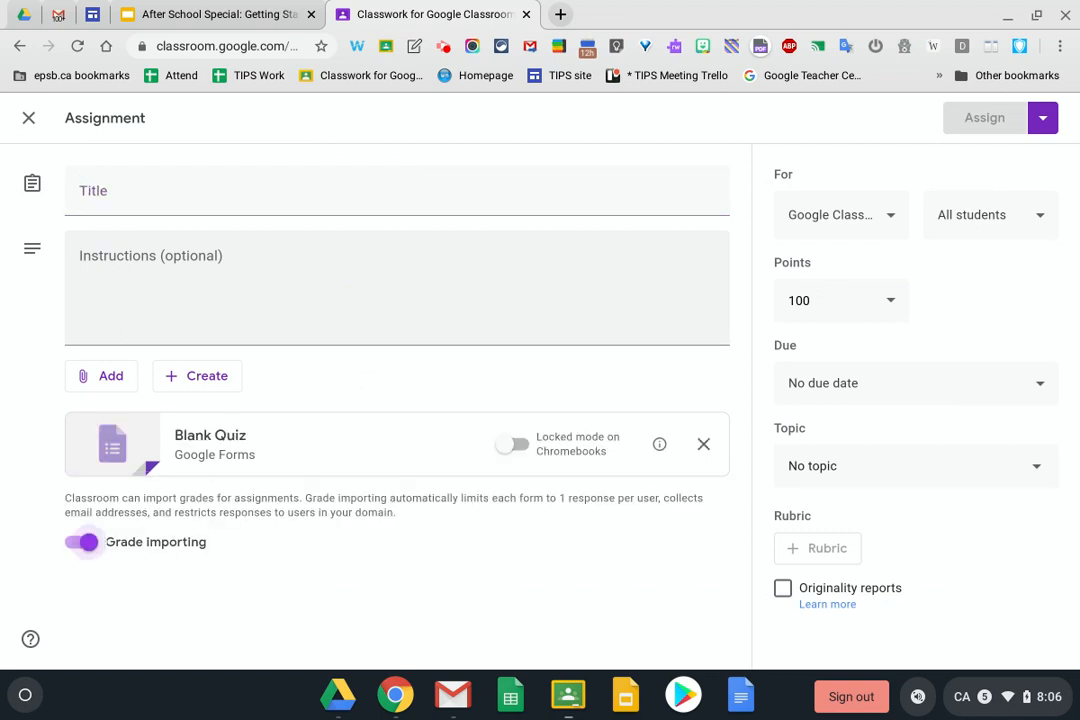
click(118, 203)
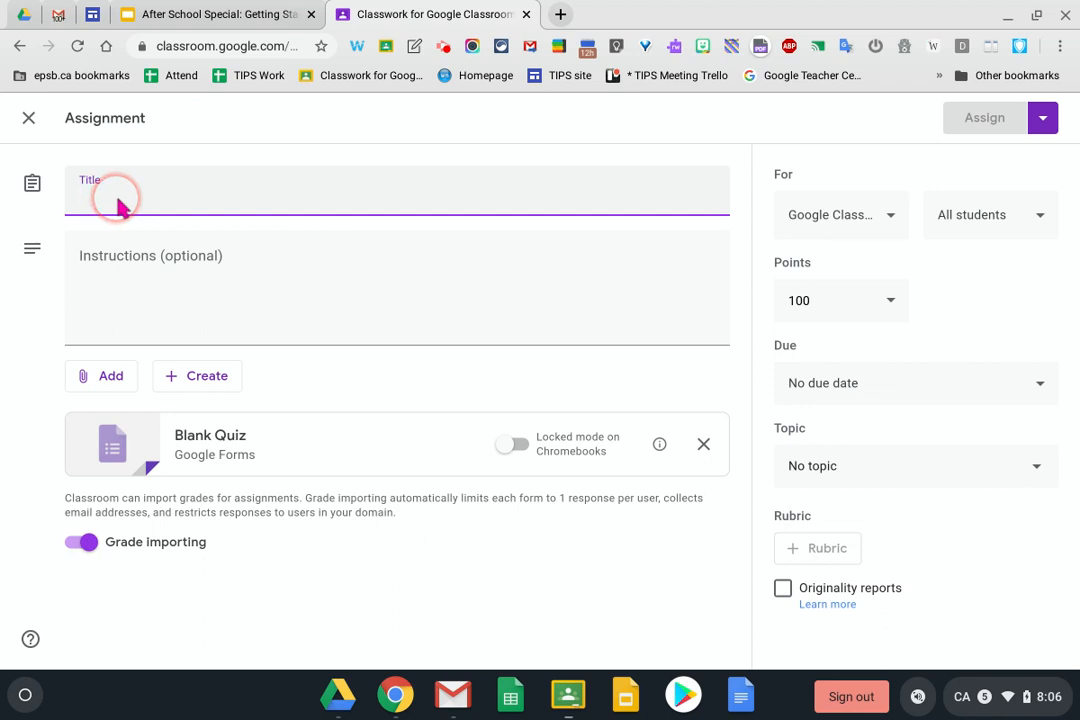
text(Rocks and Minerals)
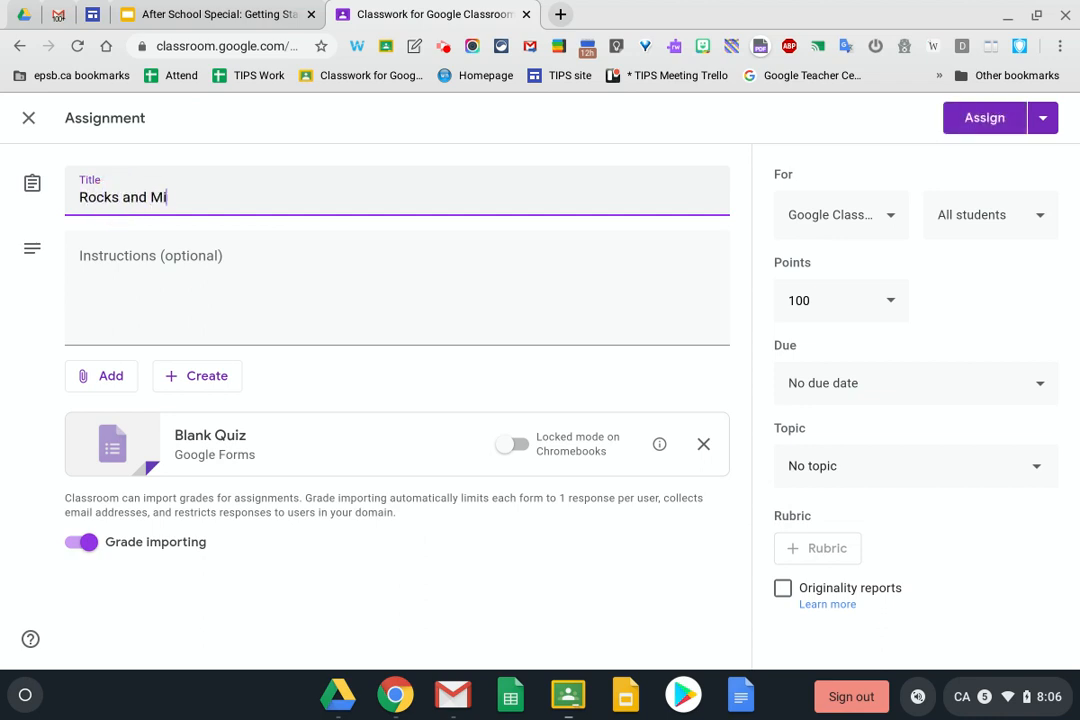
click(113, 247)
text(lalalal)
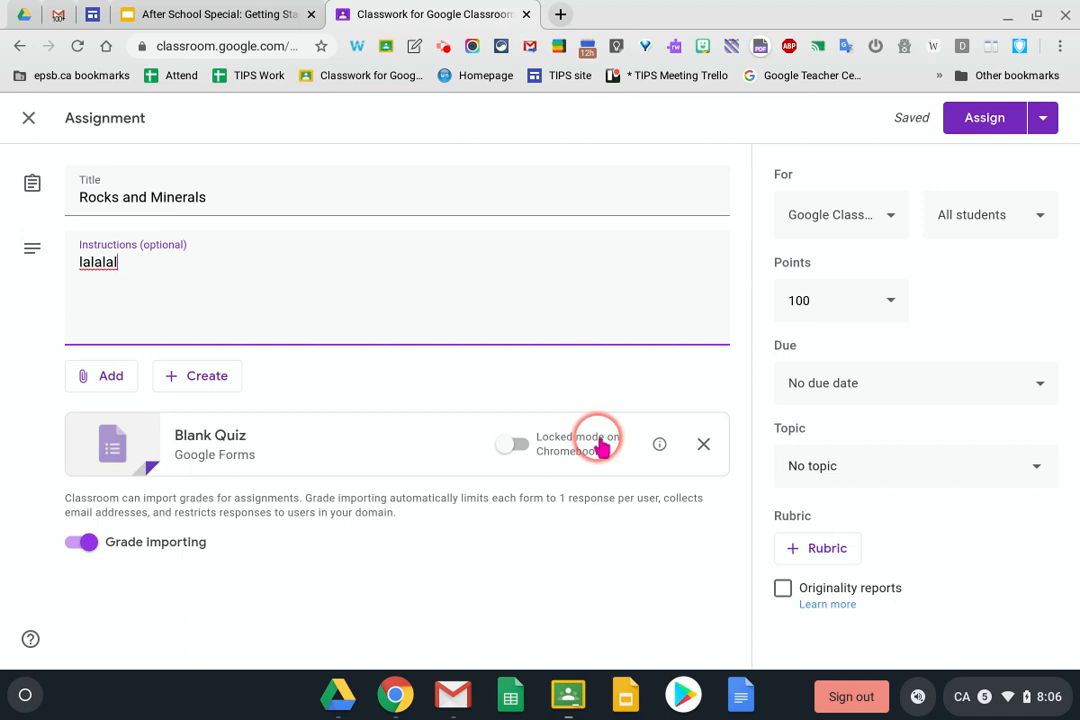
Toggle locked mode on and back off, then remove the Blank Quiz attachment
click(516, 446)
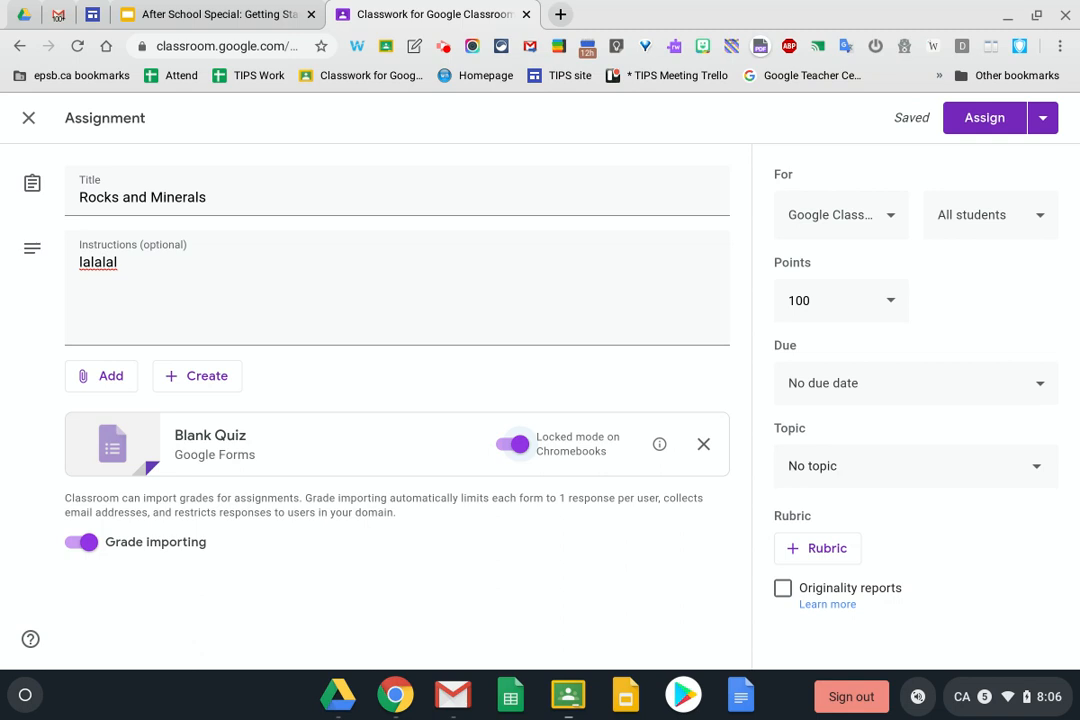
click(505, 443)
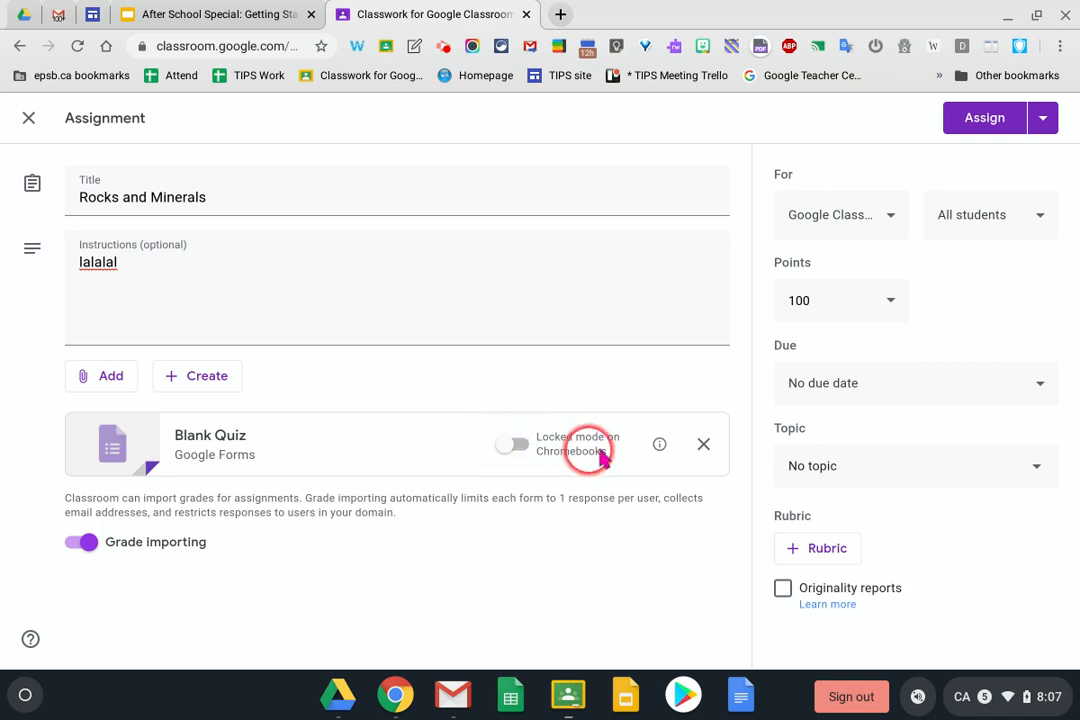
click(703, 447)
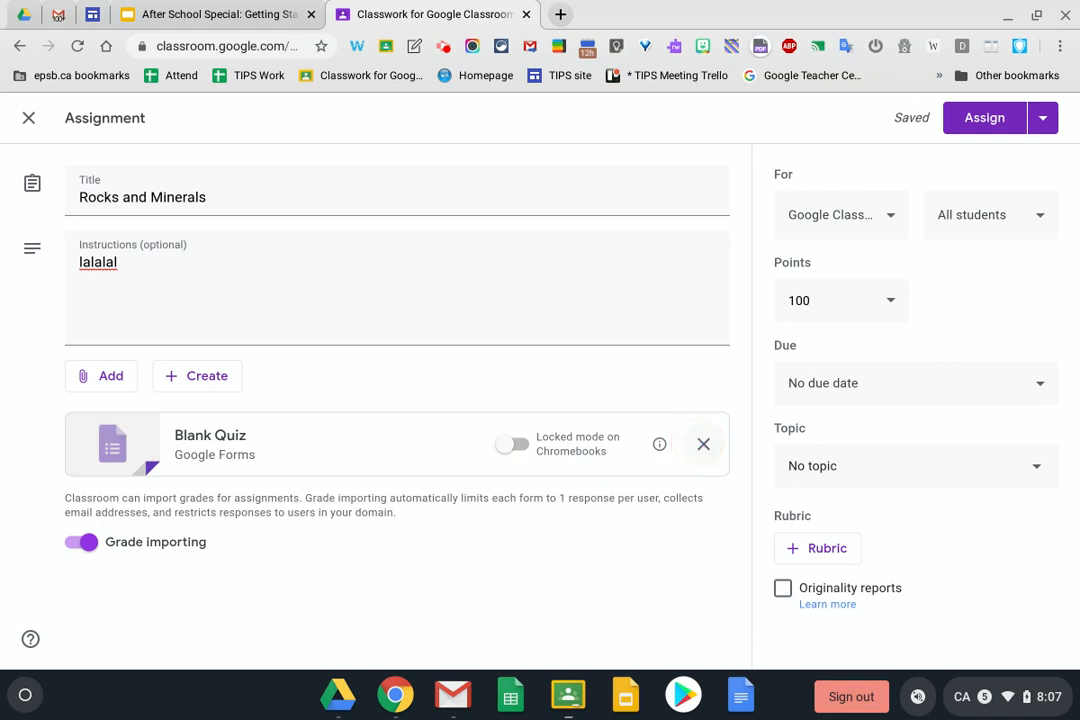
click(703, 445)
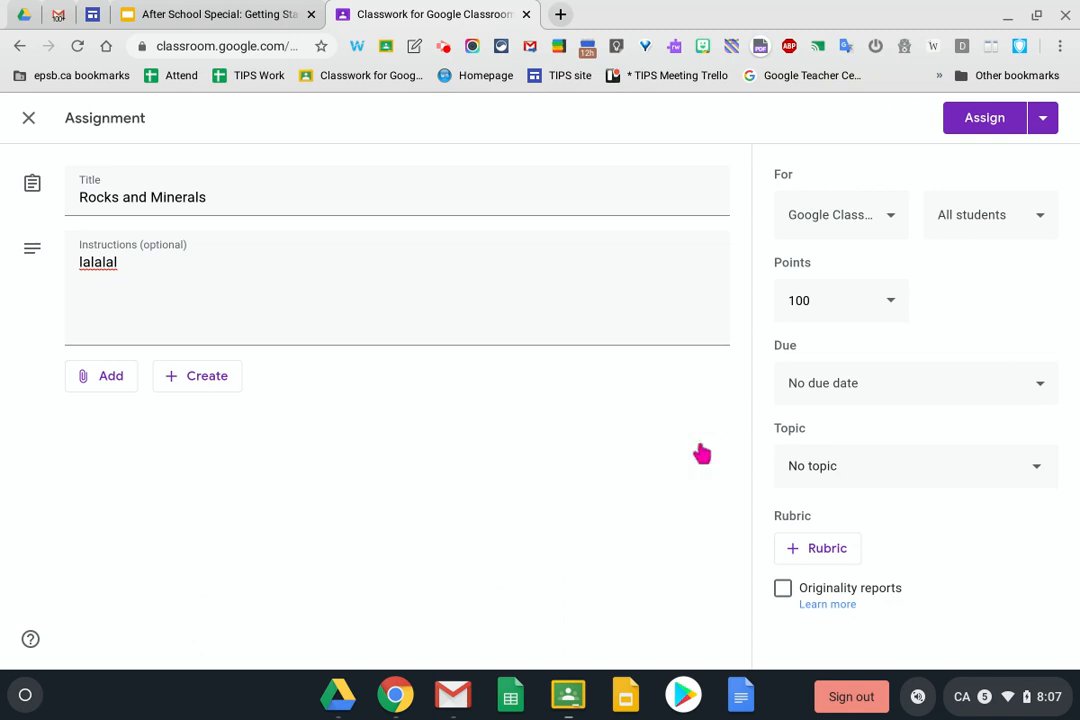
Search Drive for 'rocks and Minerals' and attach the Rocks and Minerals Template form
click(103, 378)
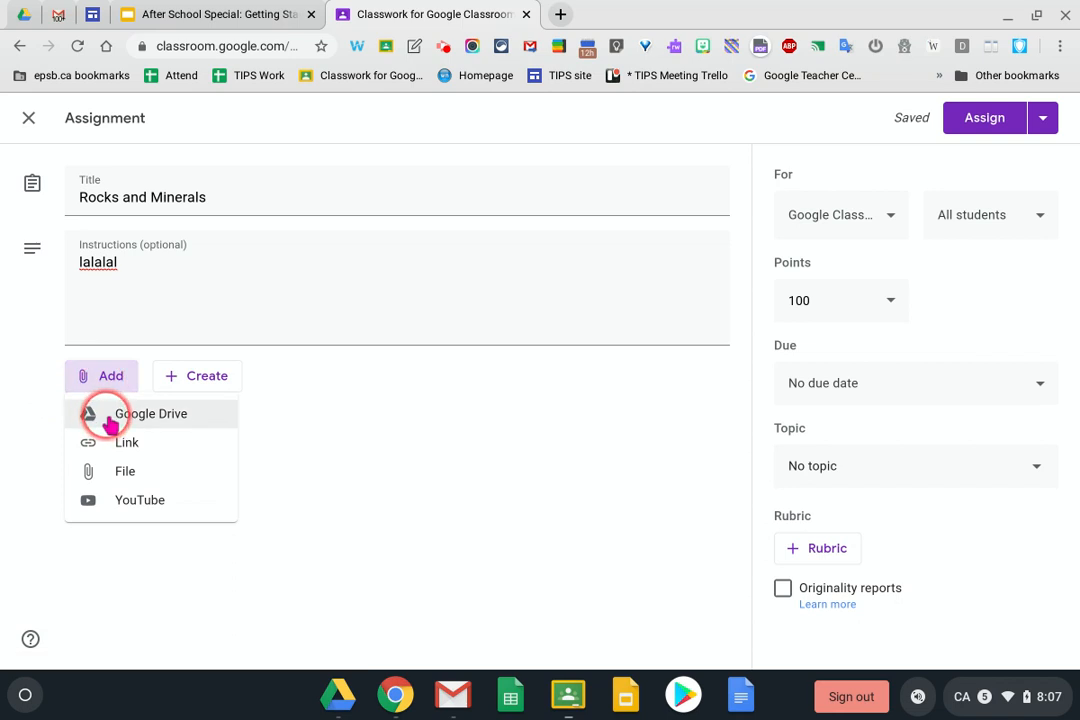
click(108, 420)
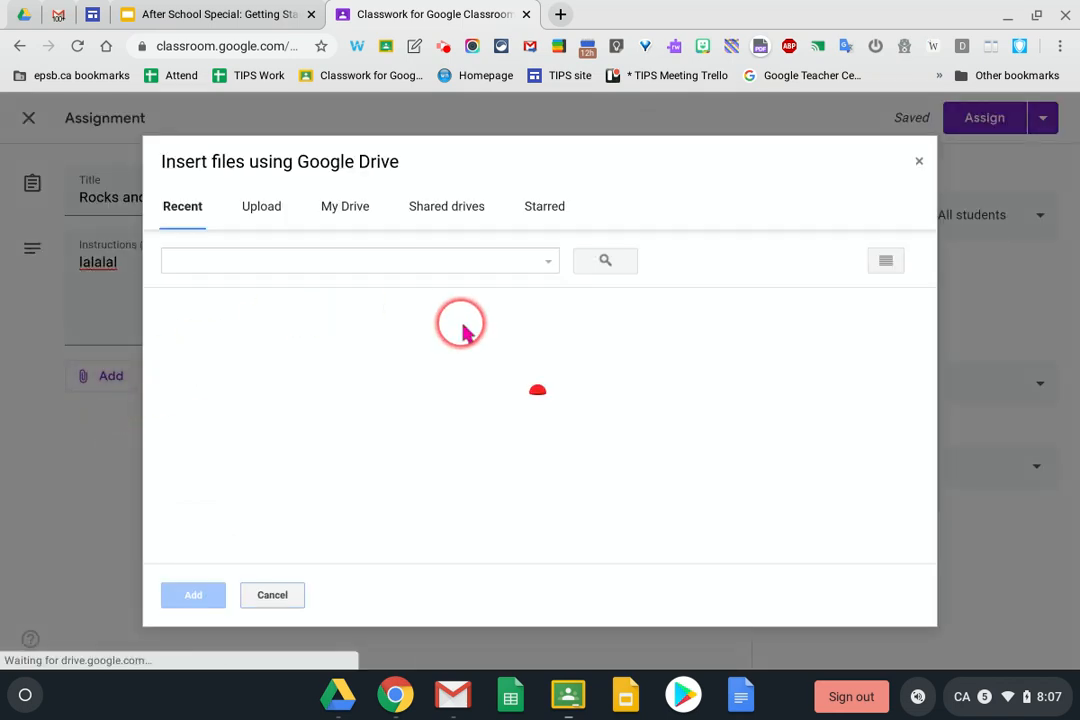
click(265, 262)
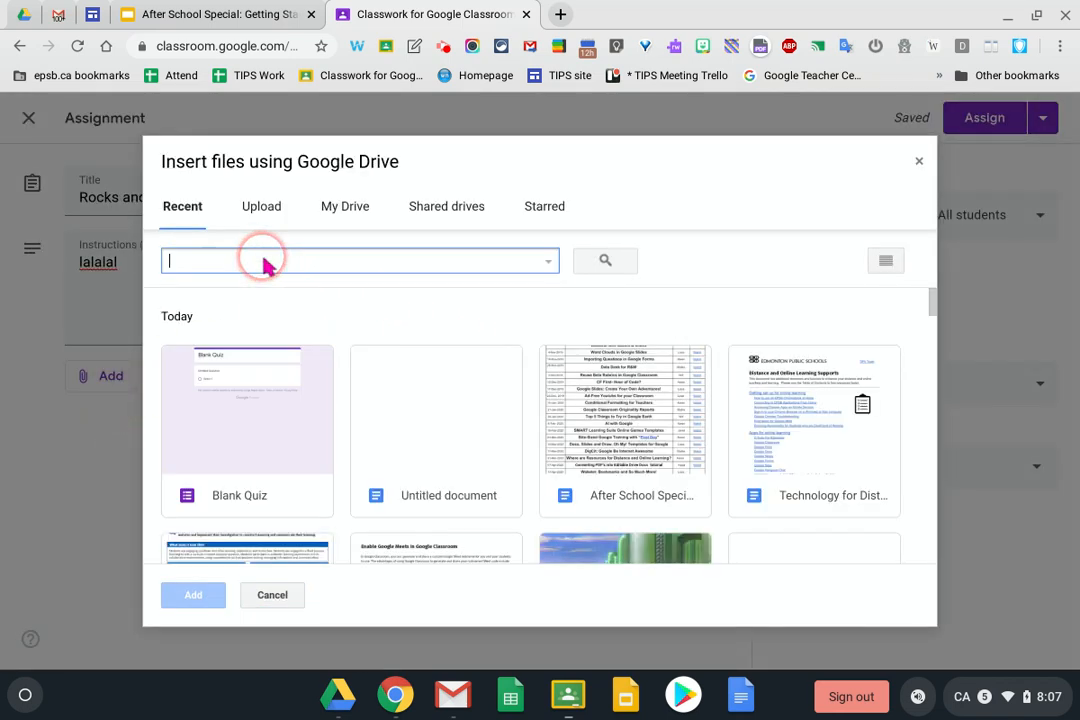
text(rocks nad)
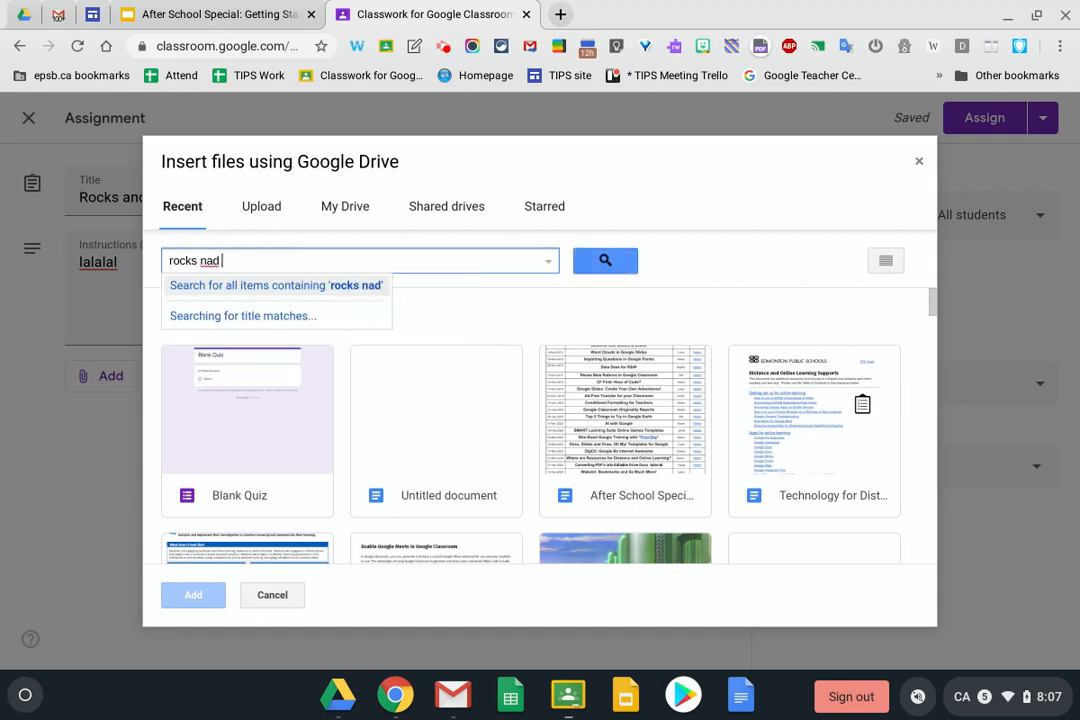
key(BackSpace)
key(BackSpace)
key(BackSpace)
key(BackSpace)
text(and Mineral;)
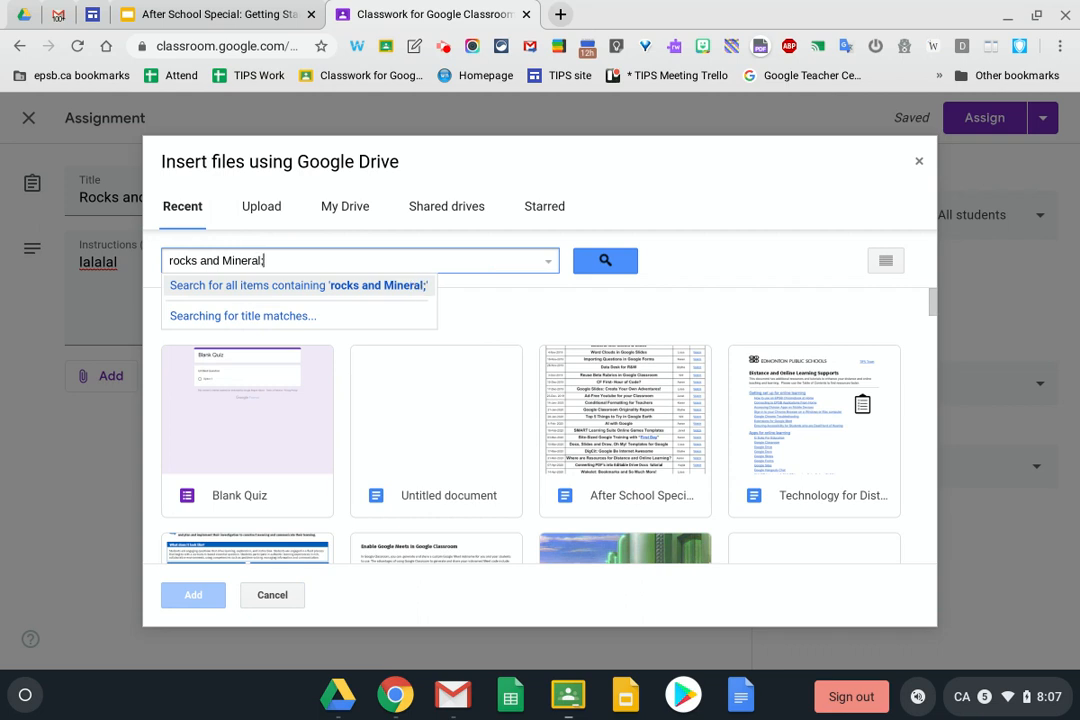
key(Return)
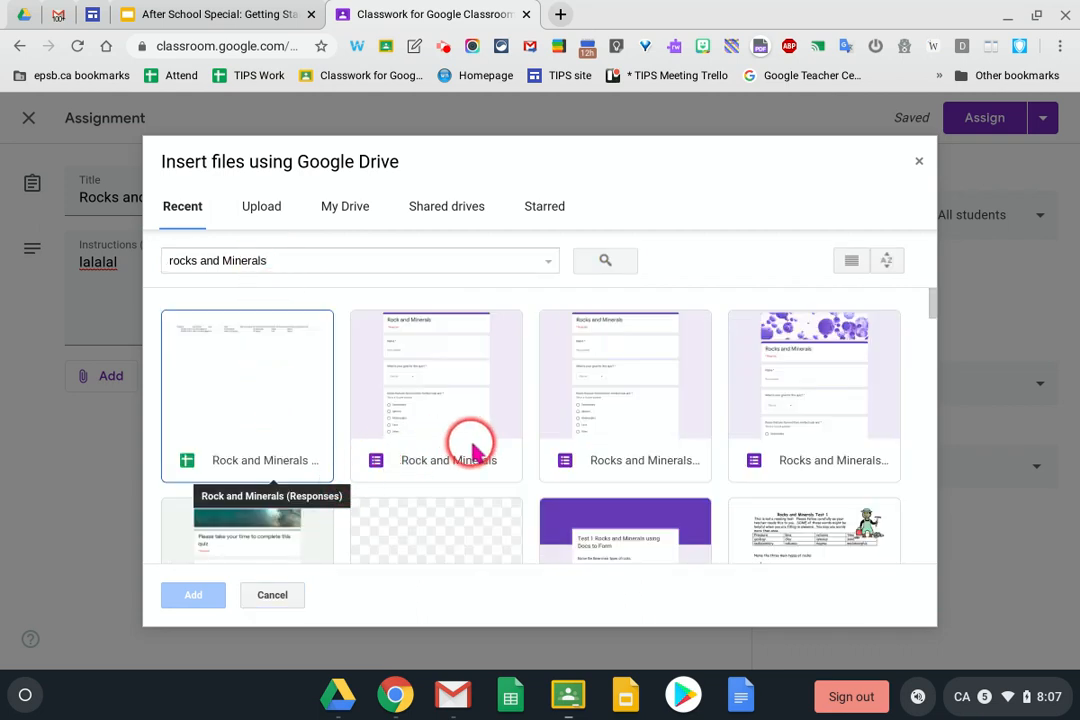
scroll(750, 400, down, 3)
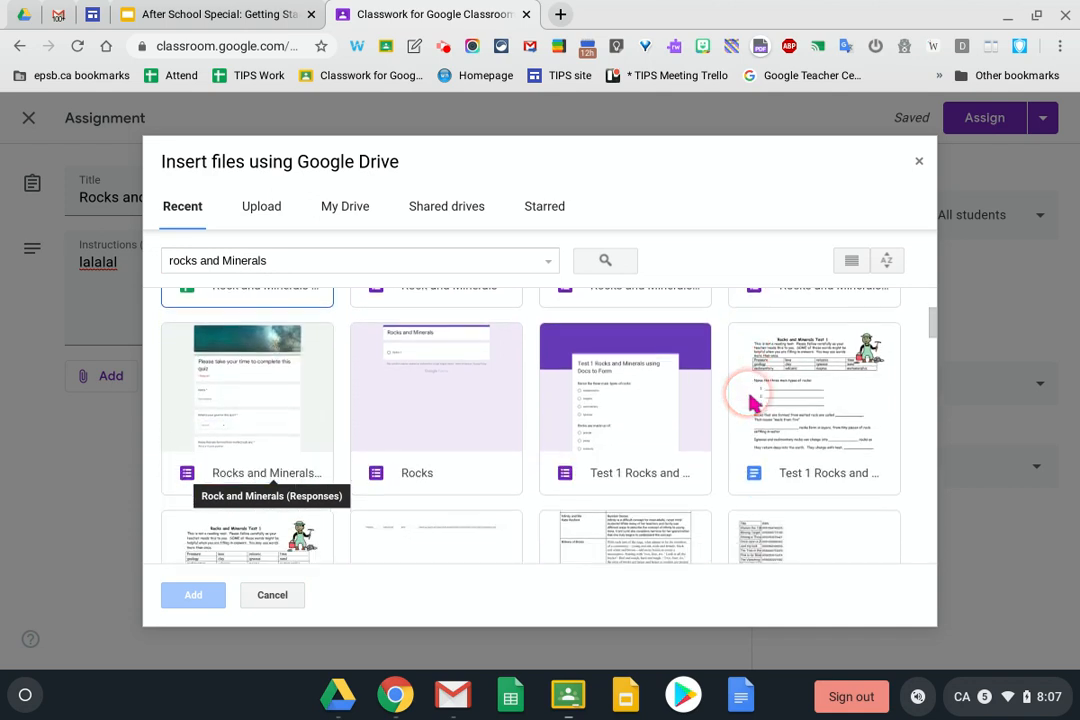
click(312, 390)
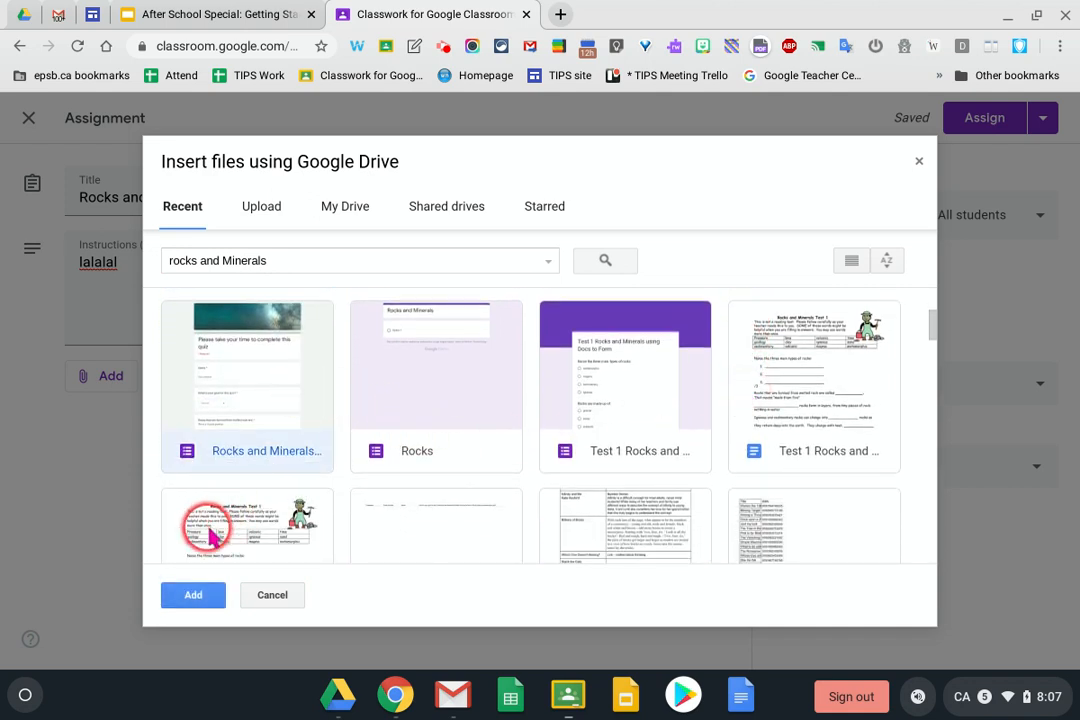
click(203, 595)
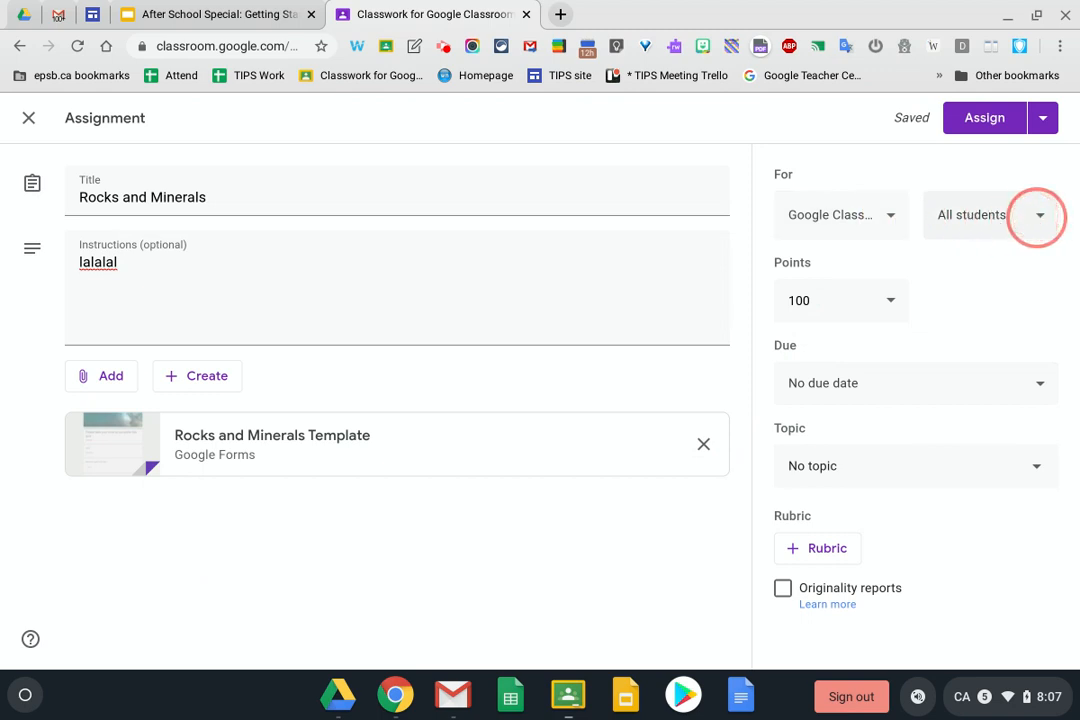
Set the assignment to 15 points under new topic Science: Rocks and Minerals, then assign it
click(862, 300)
key(BackSpace)
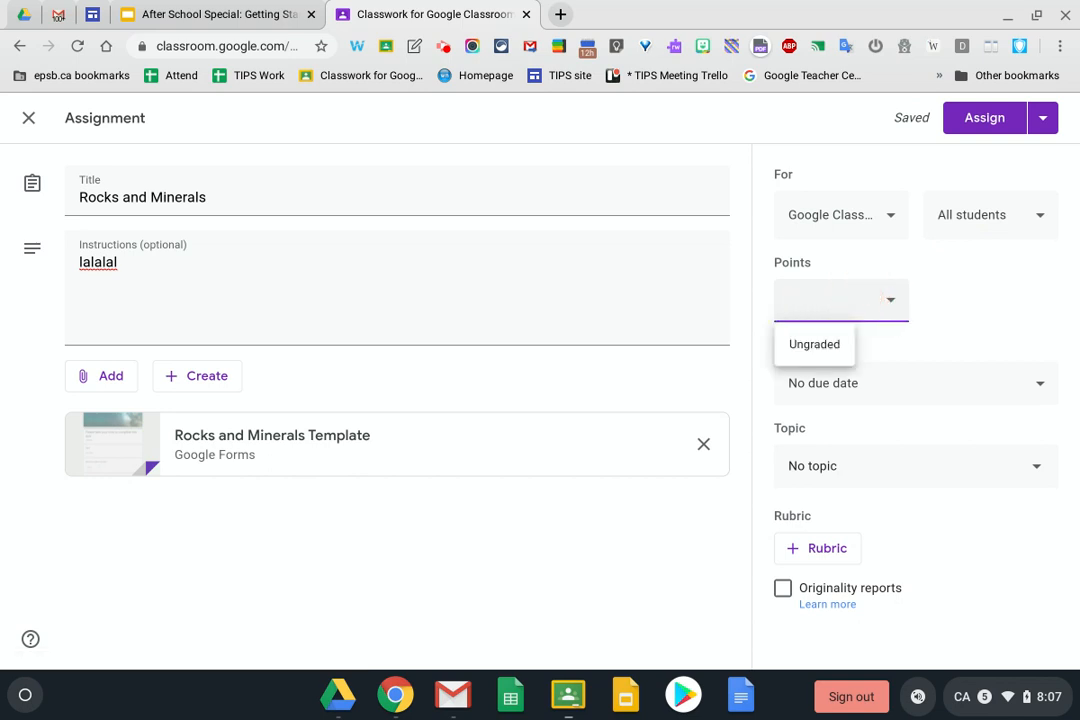
click(965, 342)
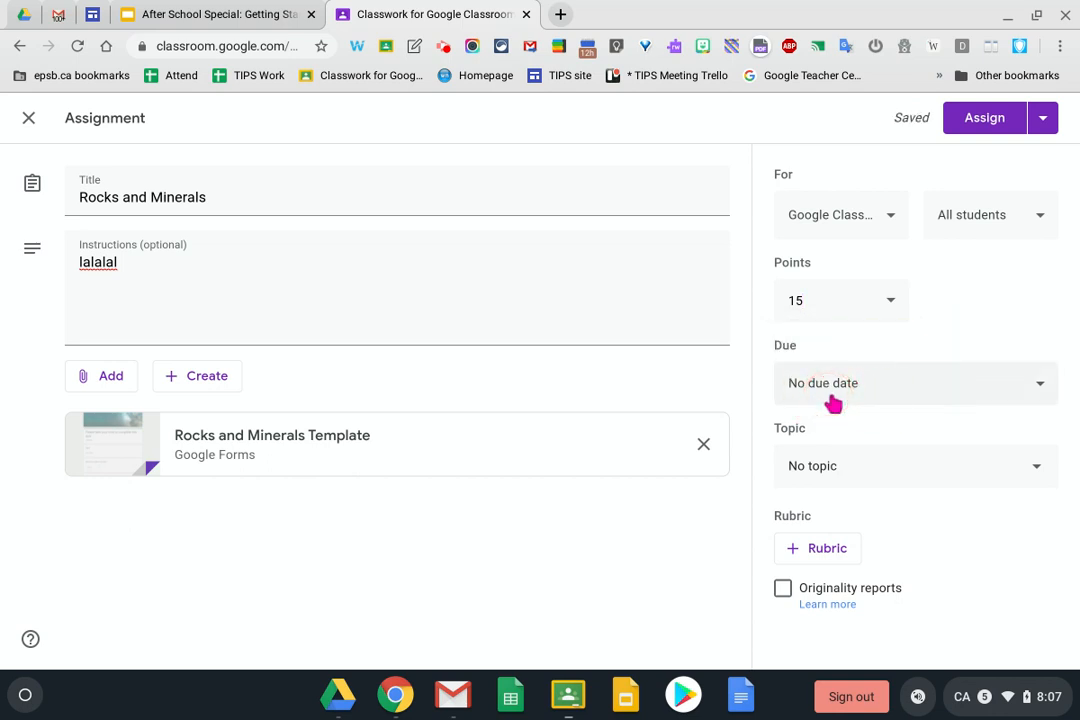
click(866, 470)
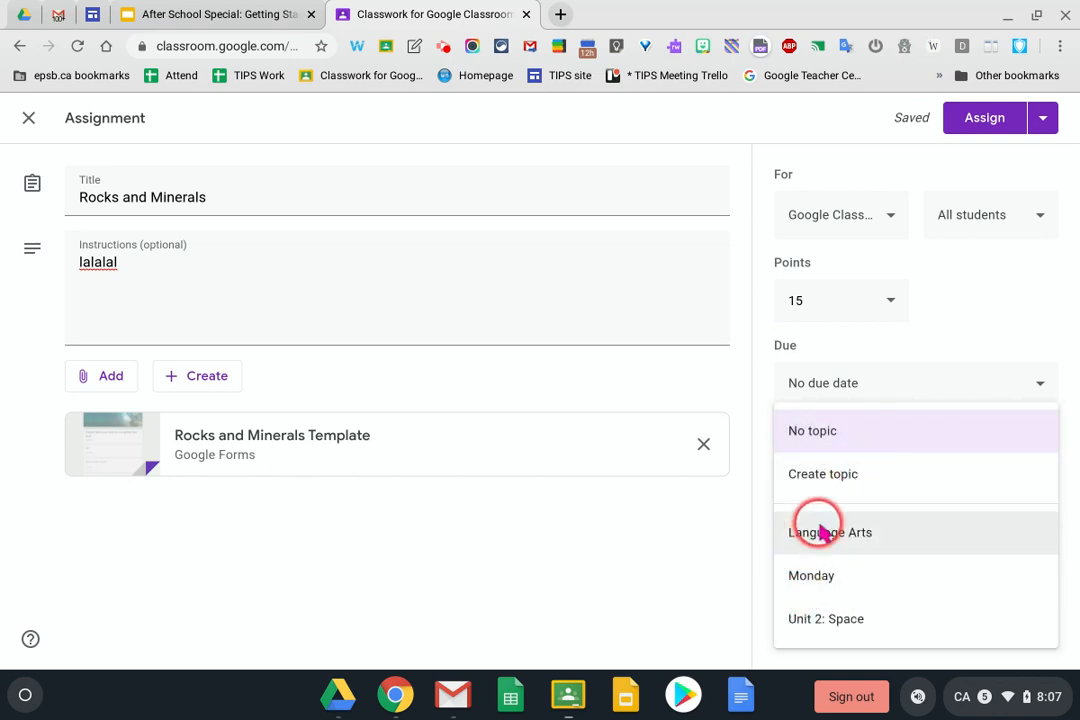
click(826, 478)
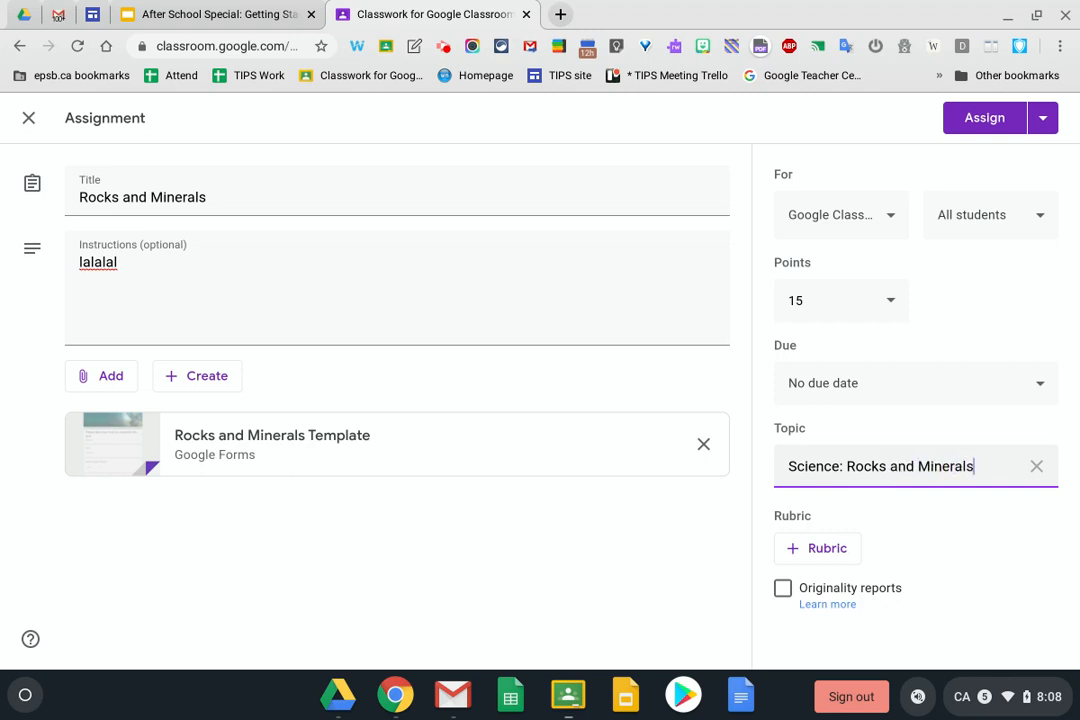
click(1043, 118)
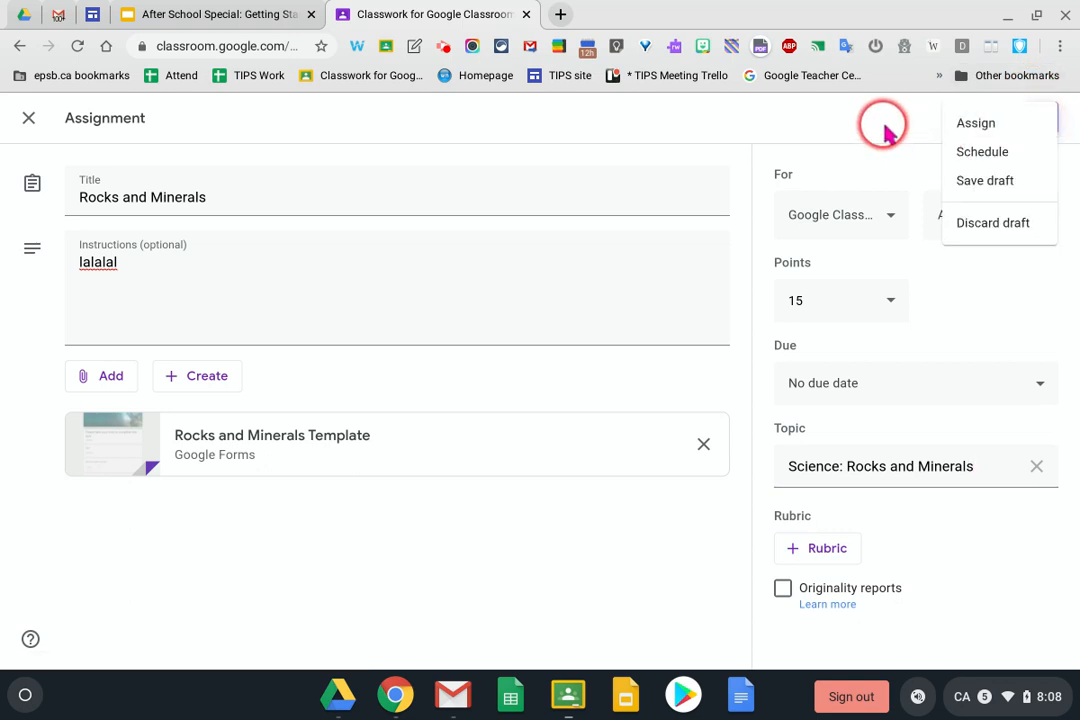
click(915, 118)
click(970, 120)
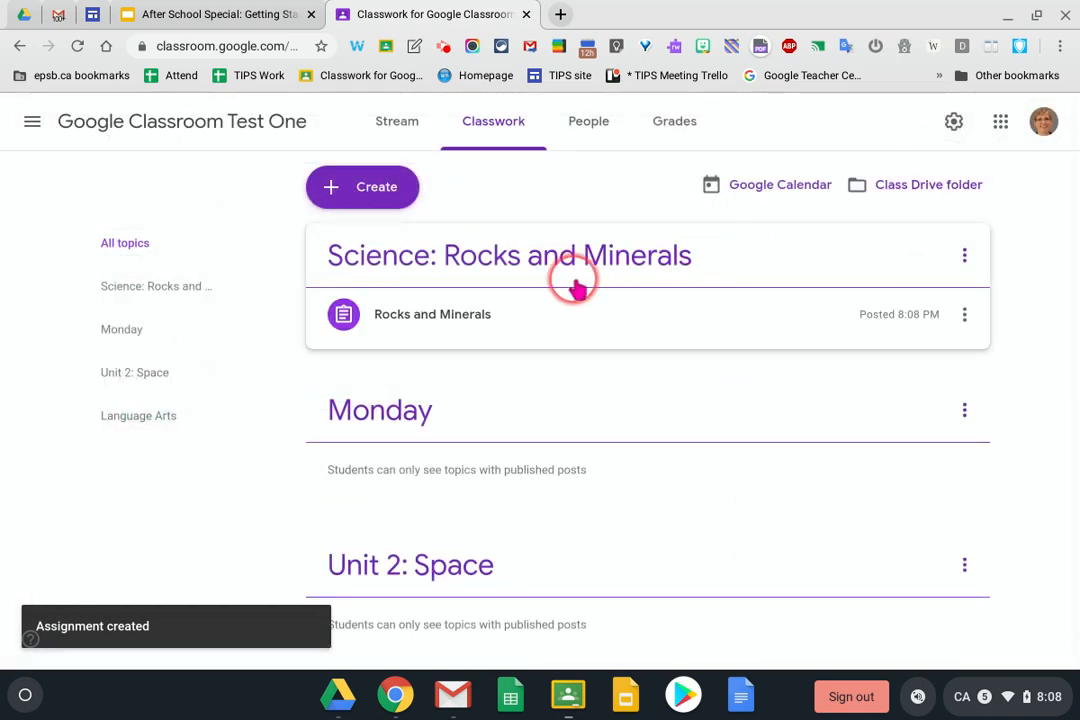
Open the Rocks and Minerals student work page and its attached quiz form
click(415, 316)
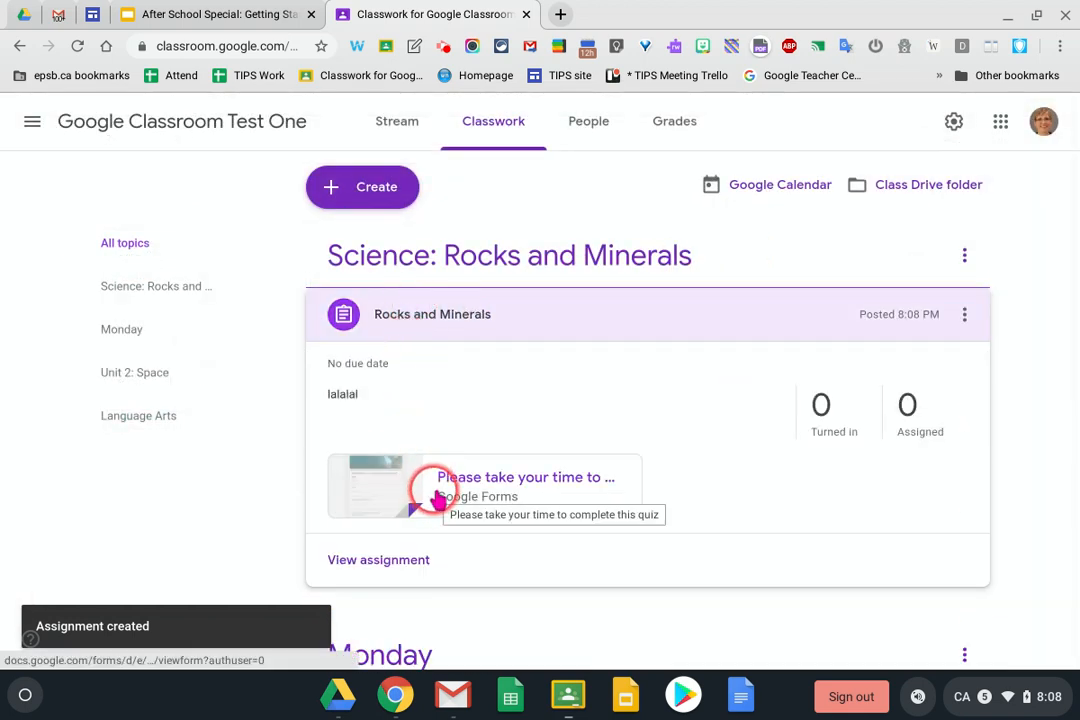
click(375, 557)
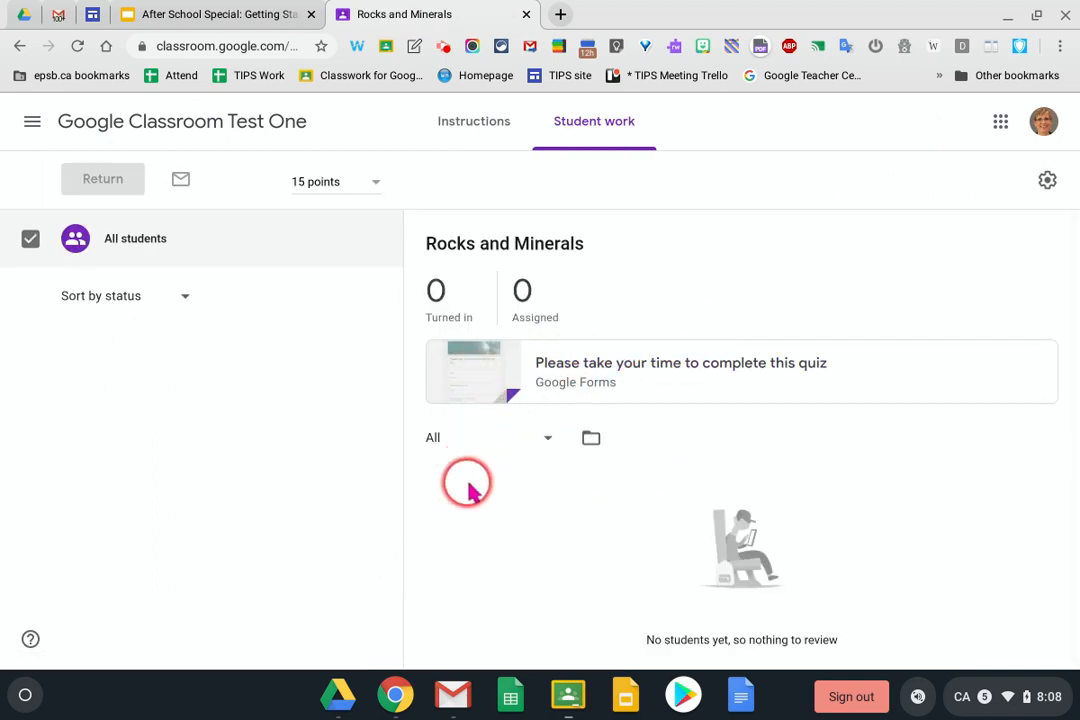
click(565, 378)
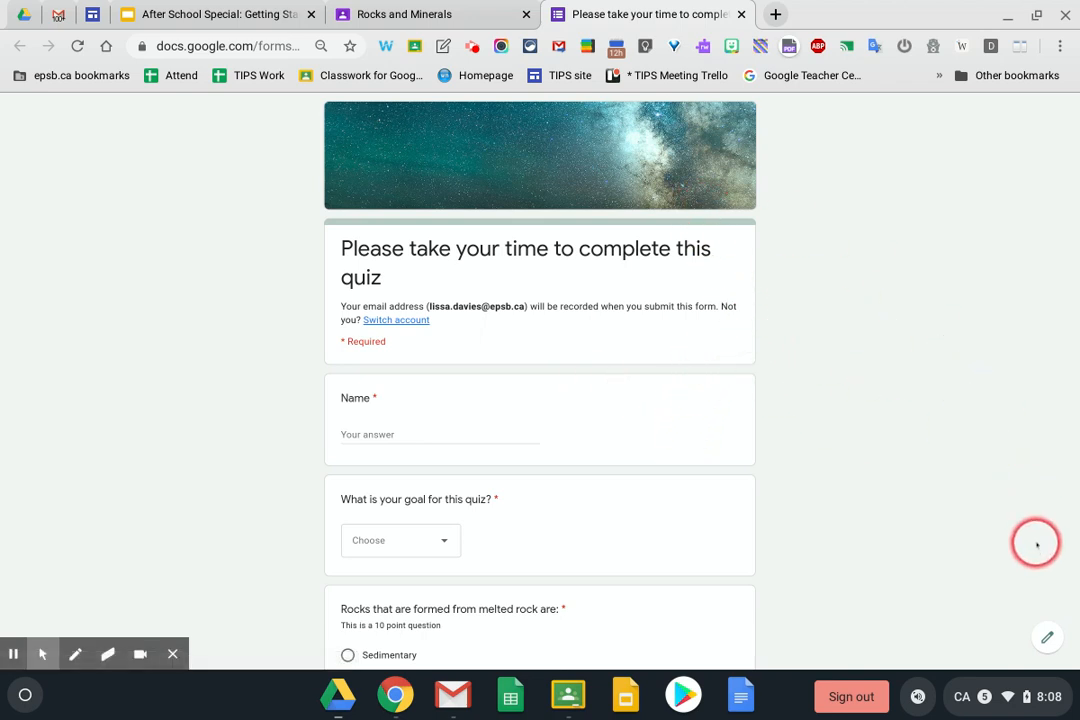
Check the quiz's Responses tab in the form editor, then close the form tab
click(1048, 637)
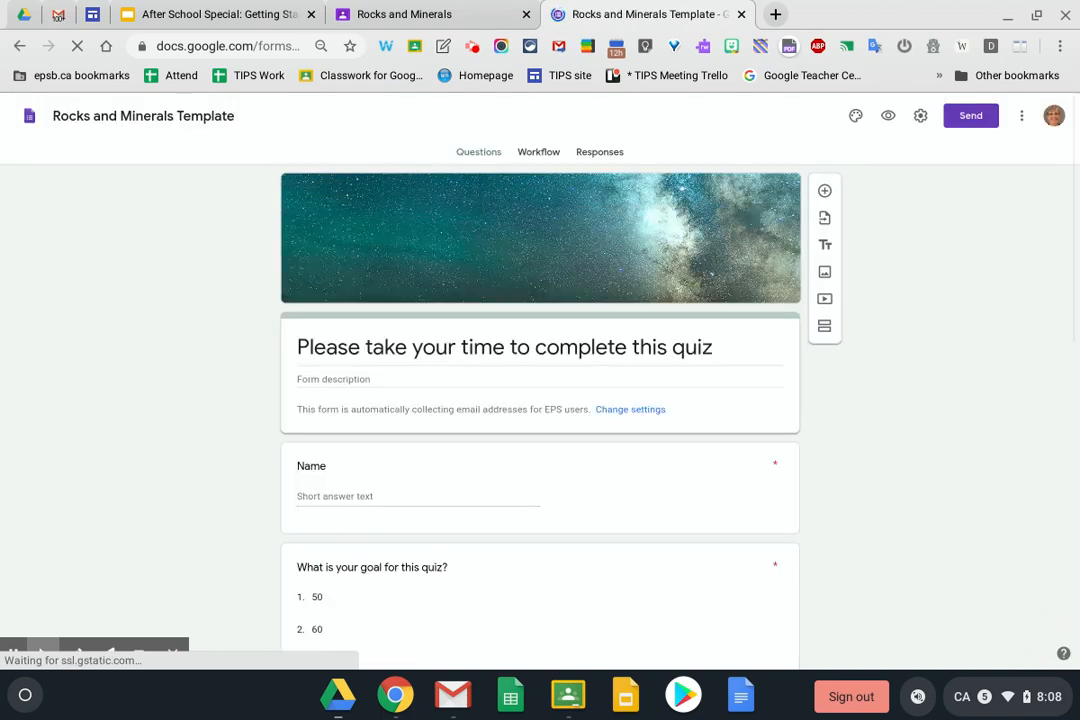
click(597, 151)
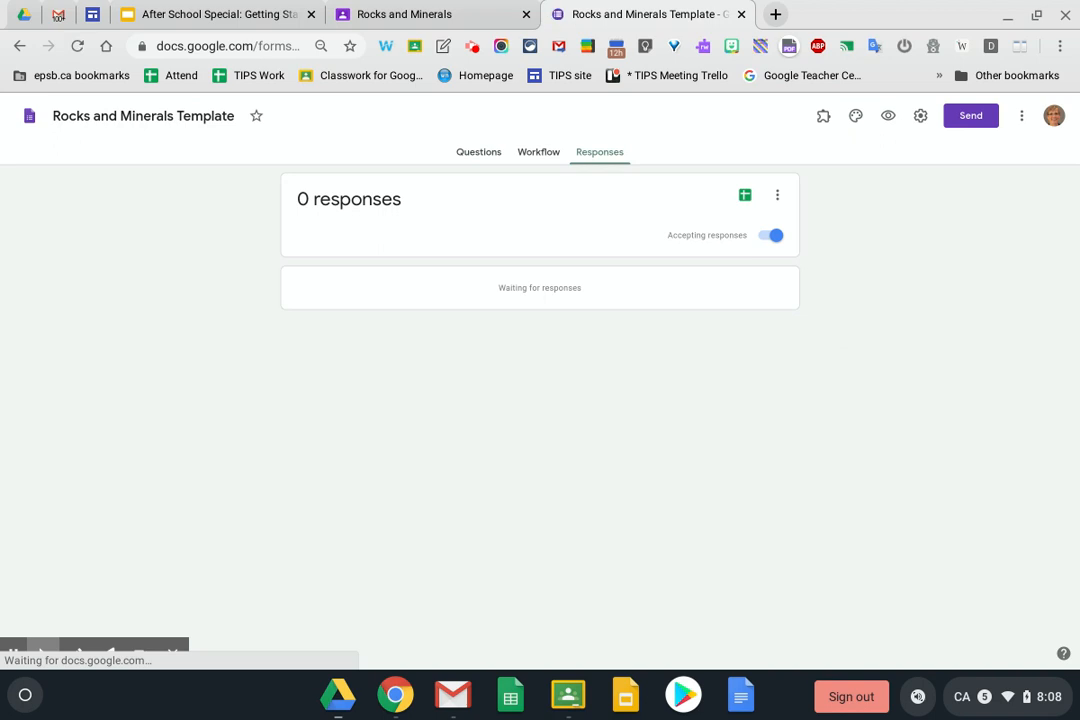
click(742, 15)
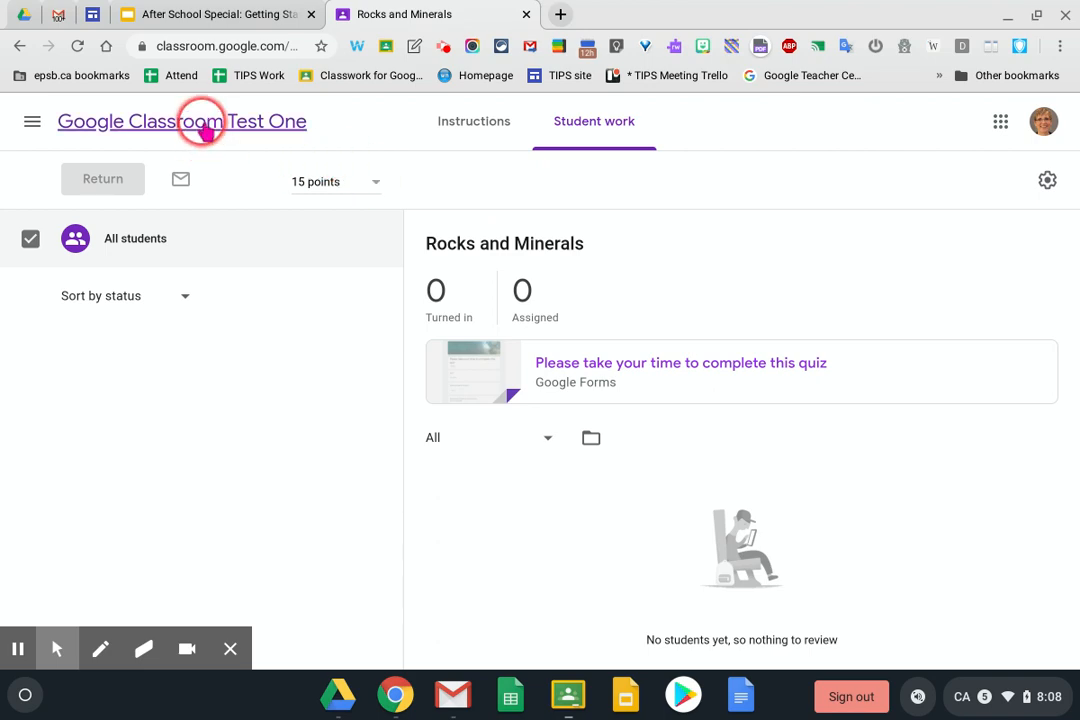
Go to the class's Classwork page and start a new Question post
click(205, 124)
click(508, 130)
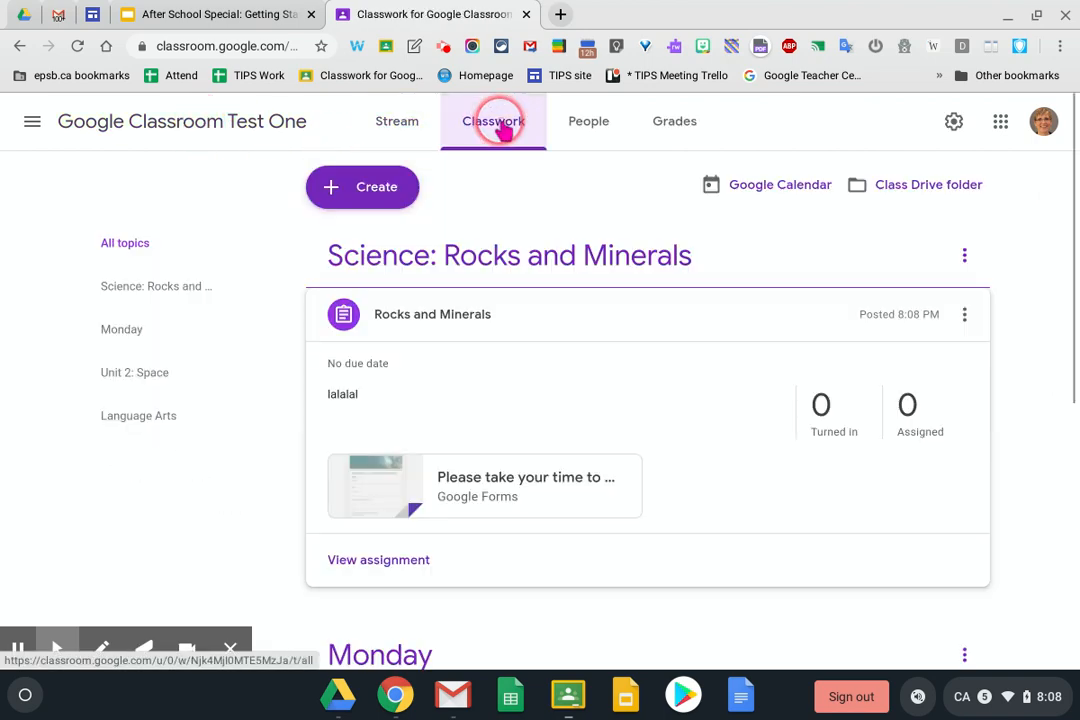
right_click(392, 188)
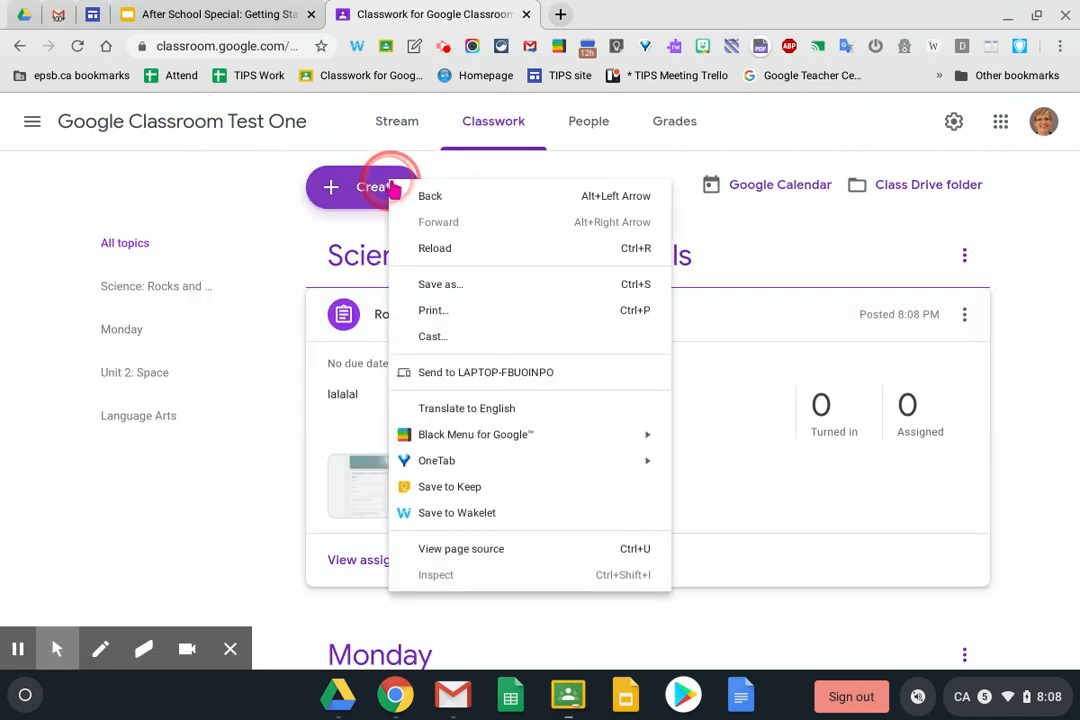
click(290, 205)
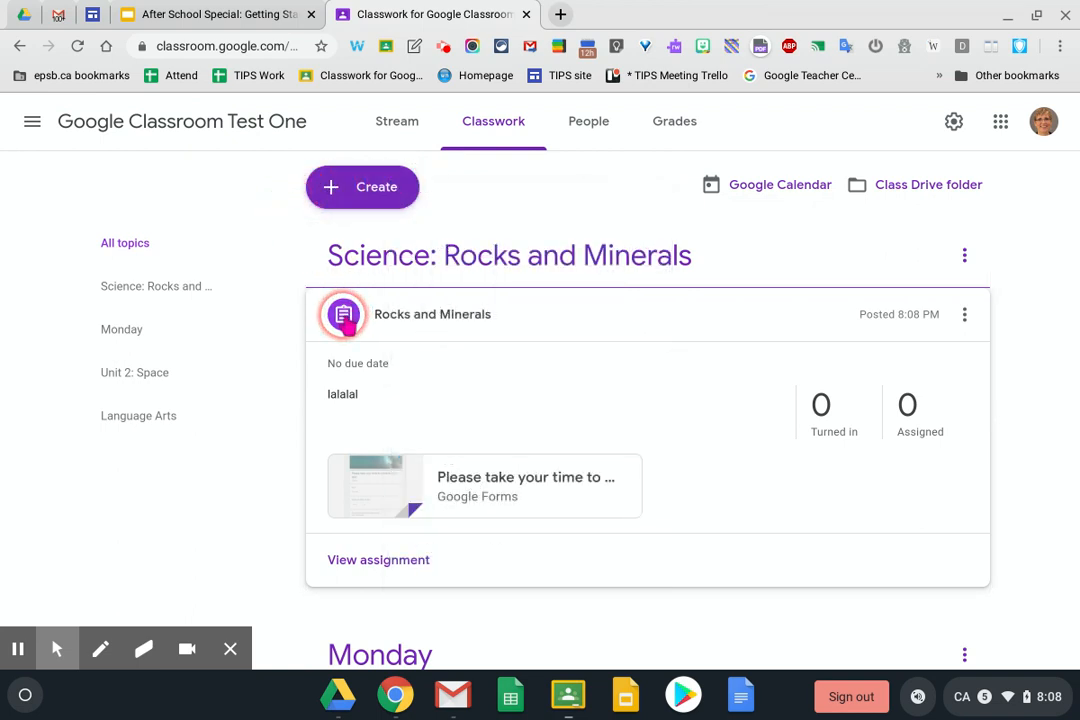
click(364, 188)
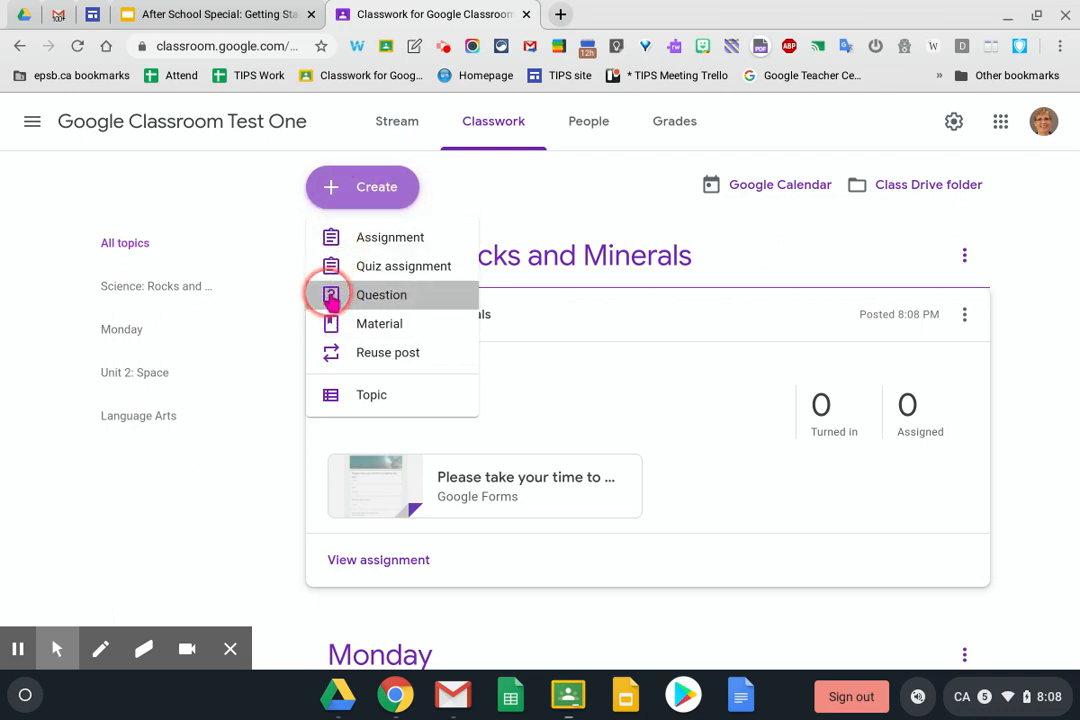
click(331, 299)
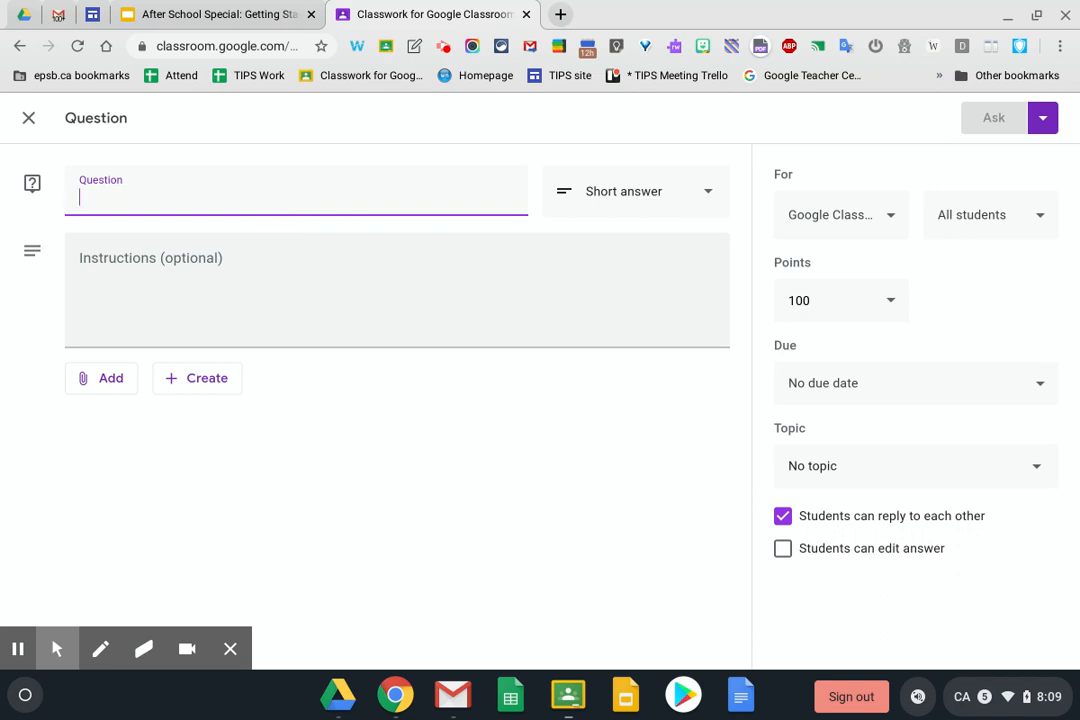
Enter the question about the three most important things about dragons, keeping it Short answer
text(What are the three most important things to know about dragons)
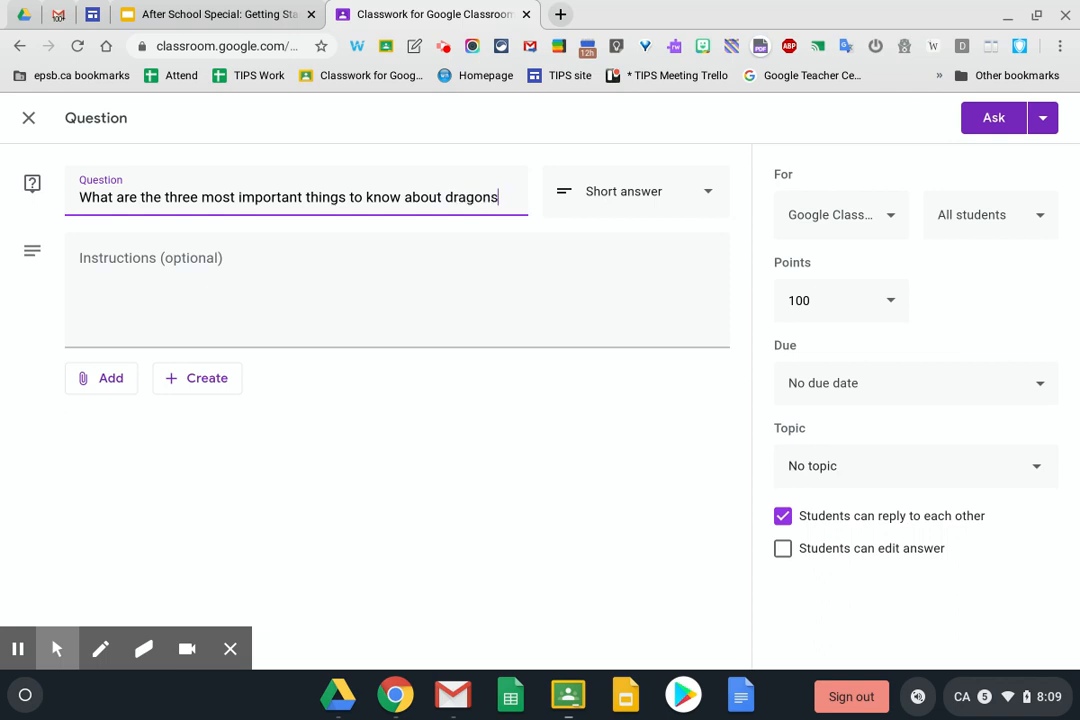
click(598, 200)
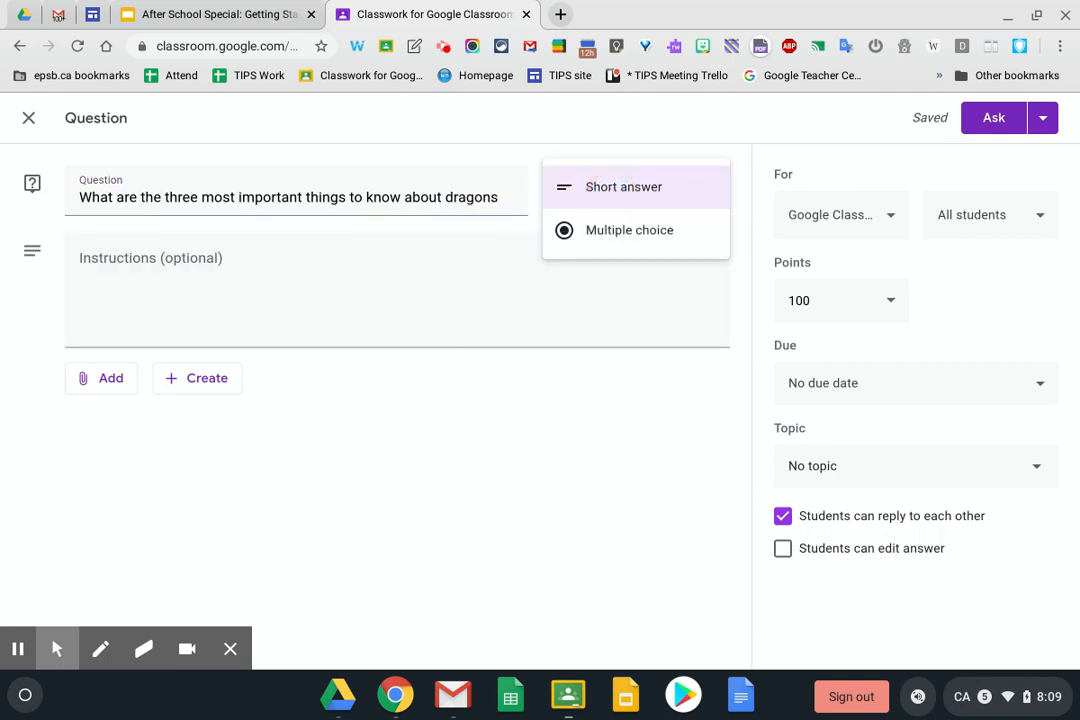
click(598, 232)
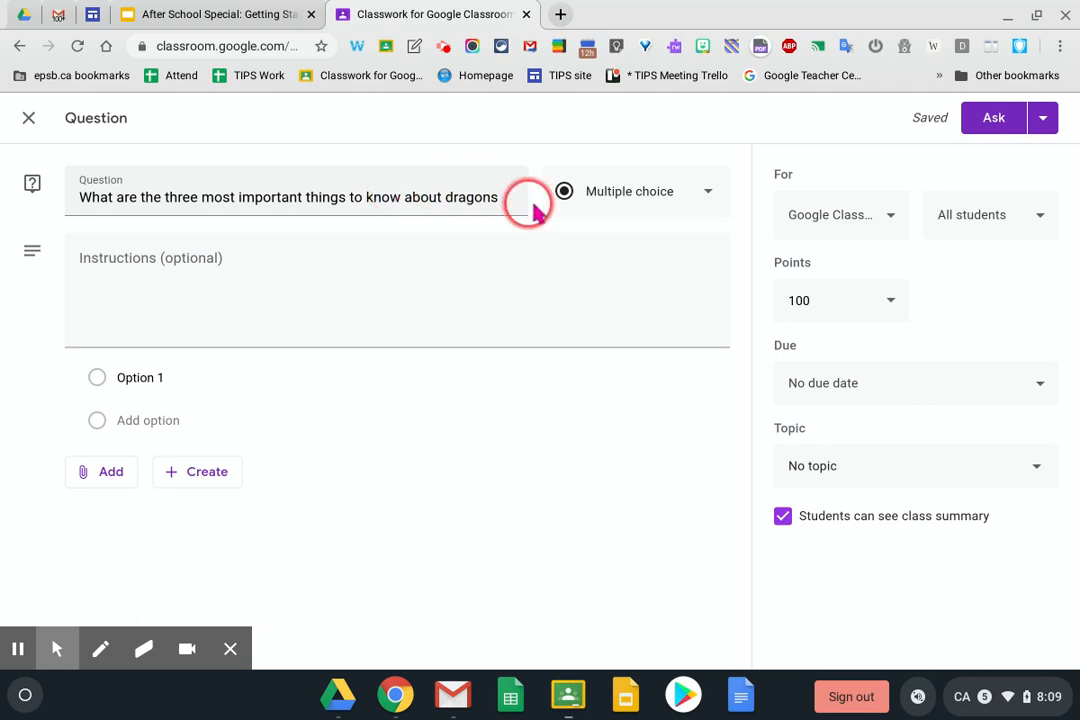
click(619, 196)
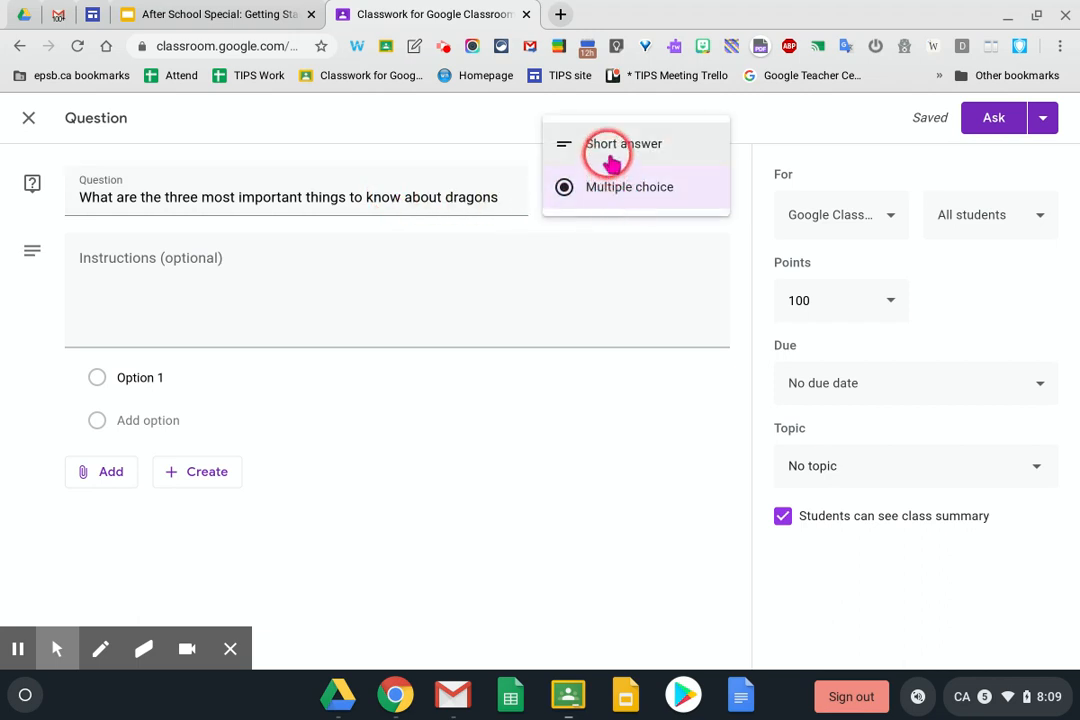
click(607, 148)
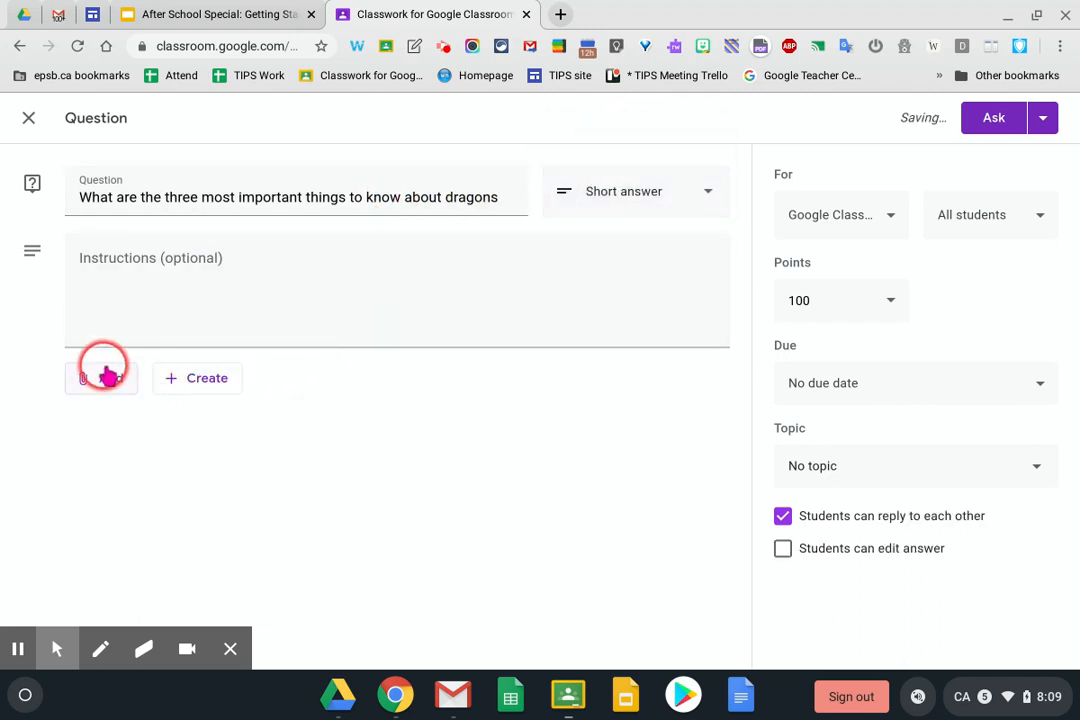
click(140, 264)
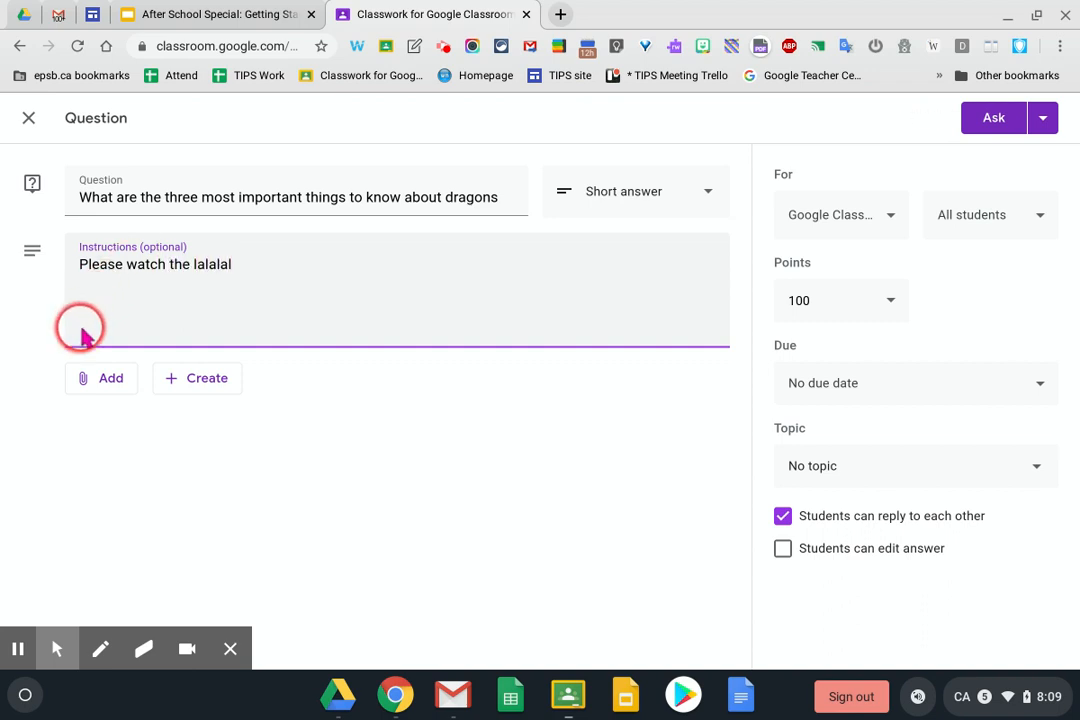
Attach the 'Largest Lizard on Earth' video found by searching YouTube for komodo dragon
click(98, 372)
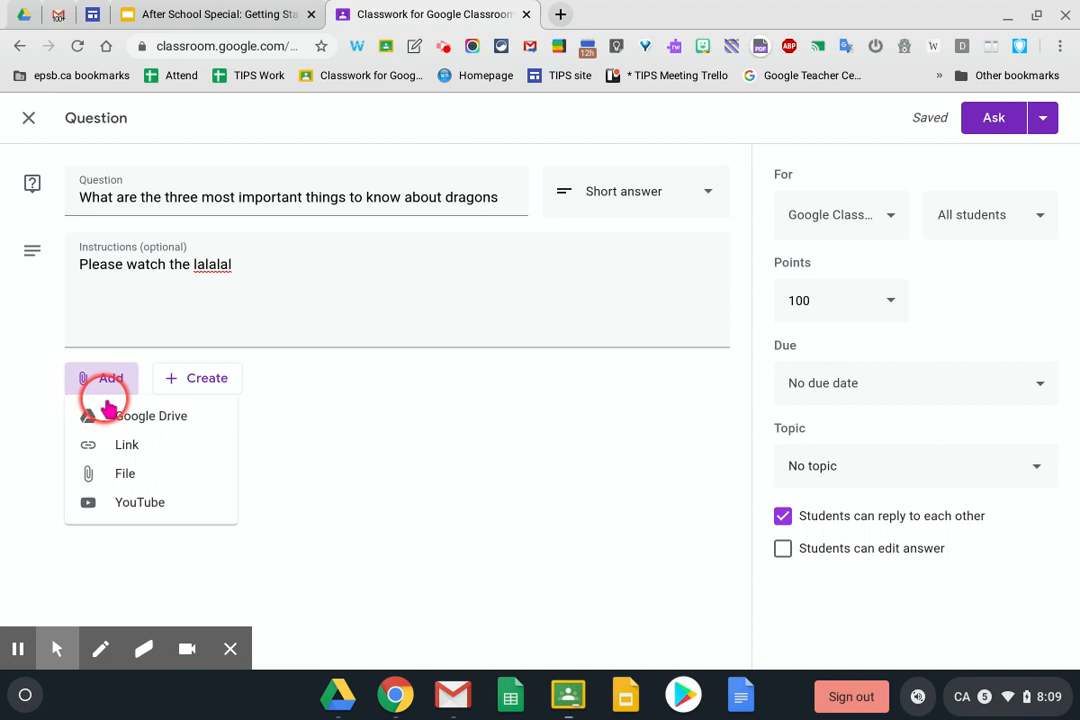
click(122, 506)
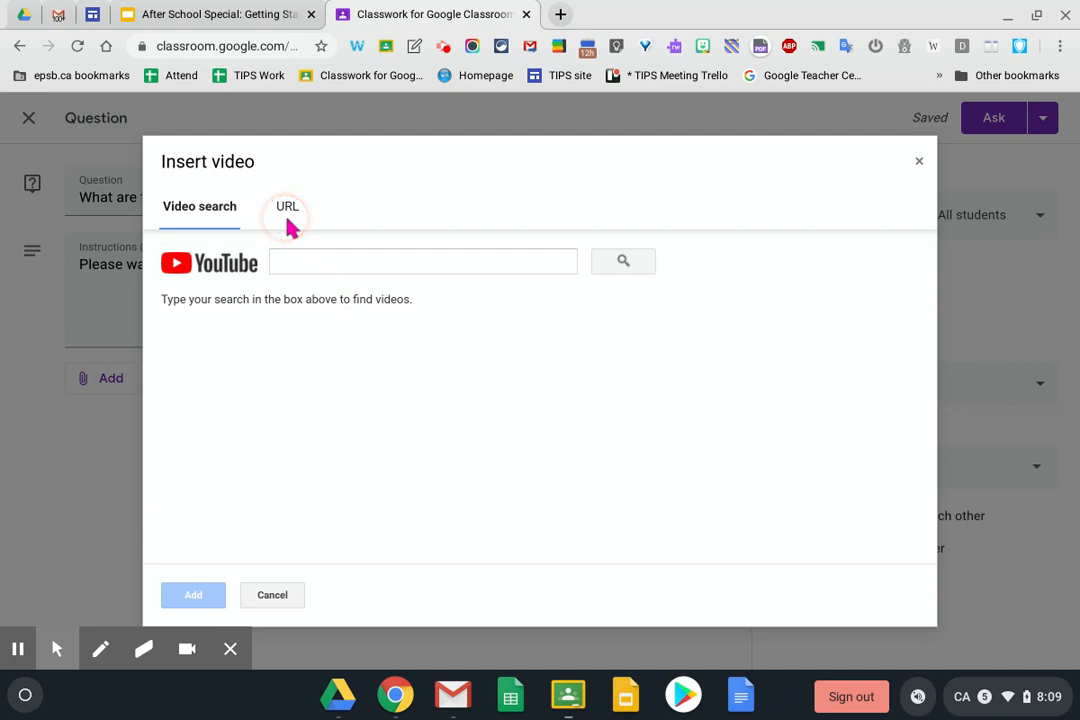
click(289, 222)
click(212, 218)
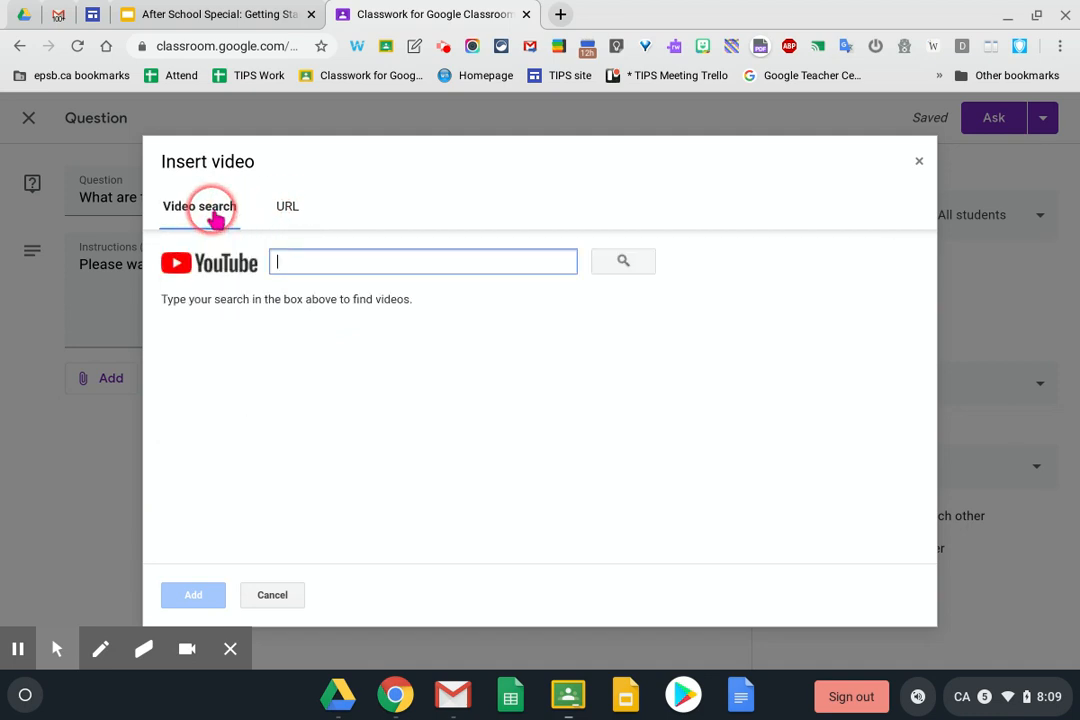
click(283, 253)
text(komodo dragon)
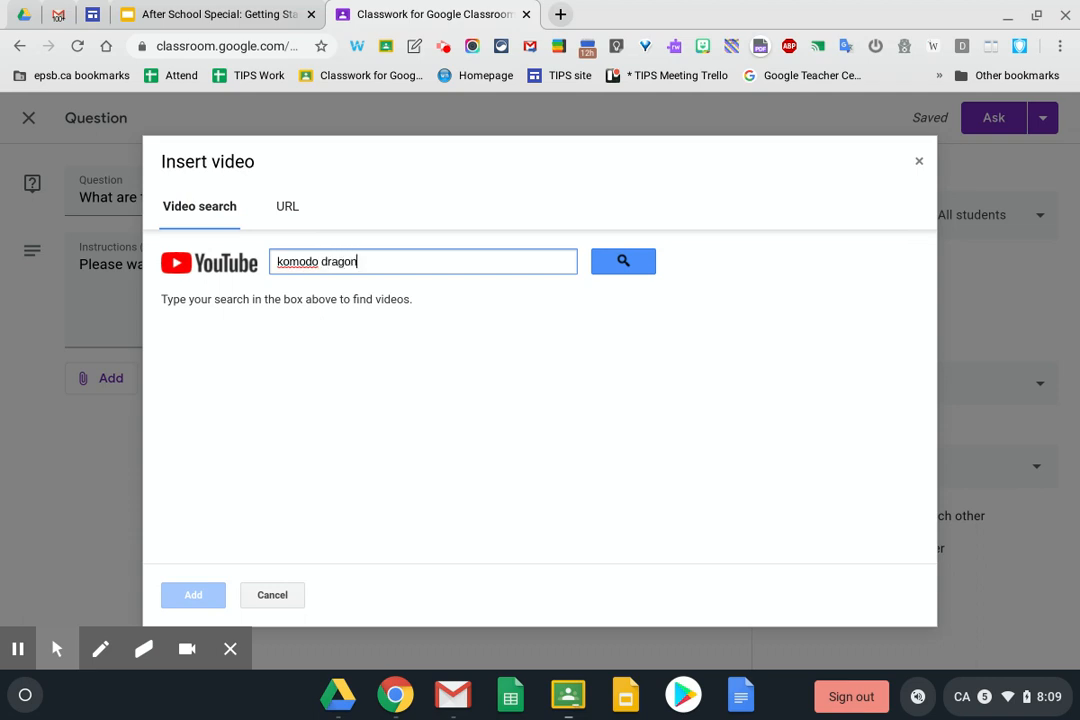
key(Return)
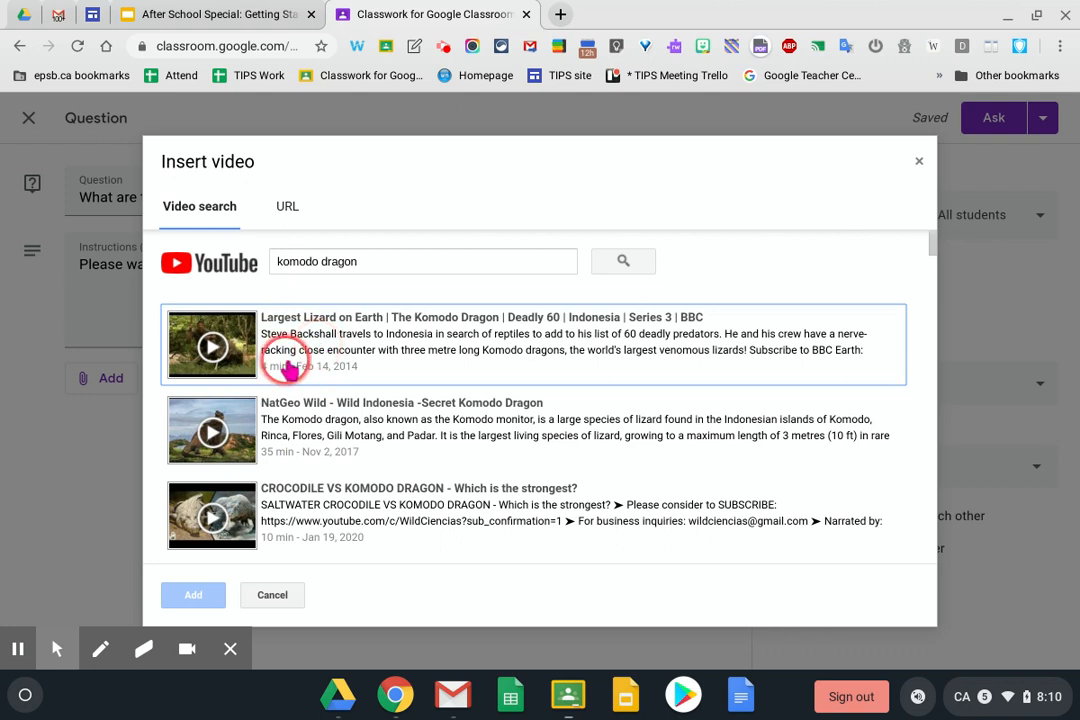
click(280, 358)
click(190, 595)
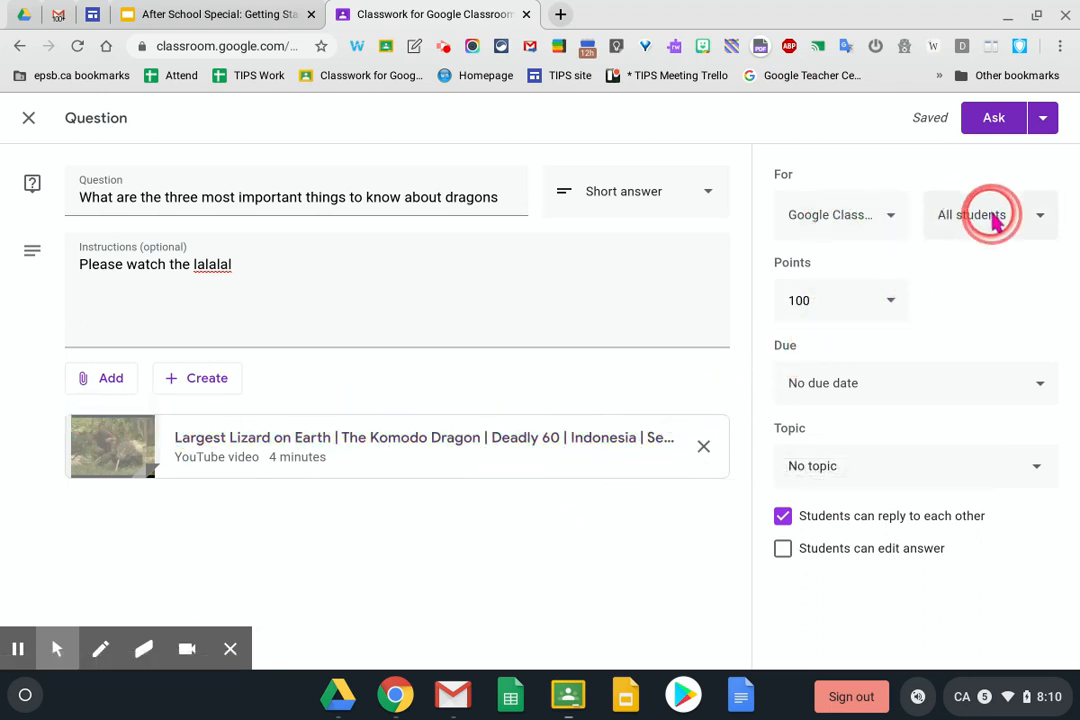
Set 3 points and topic Language Arts, turn off student replies and answer editing, then ask
click(891, 303)
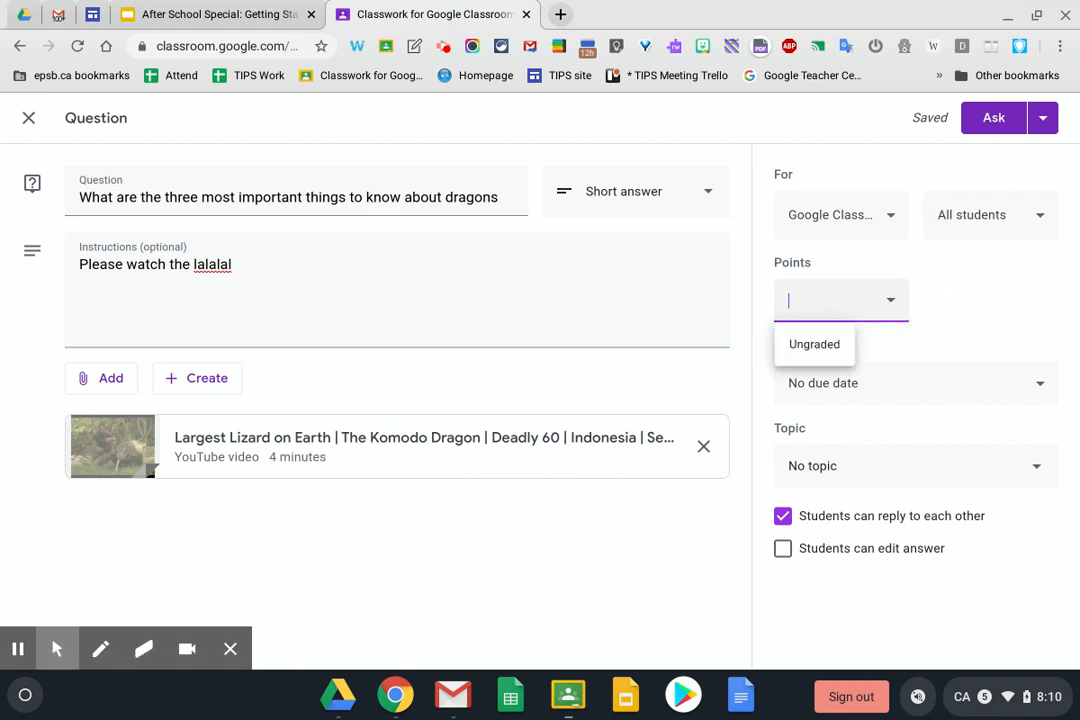
click(1016, 314)
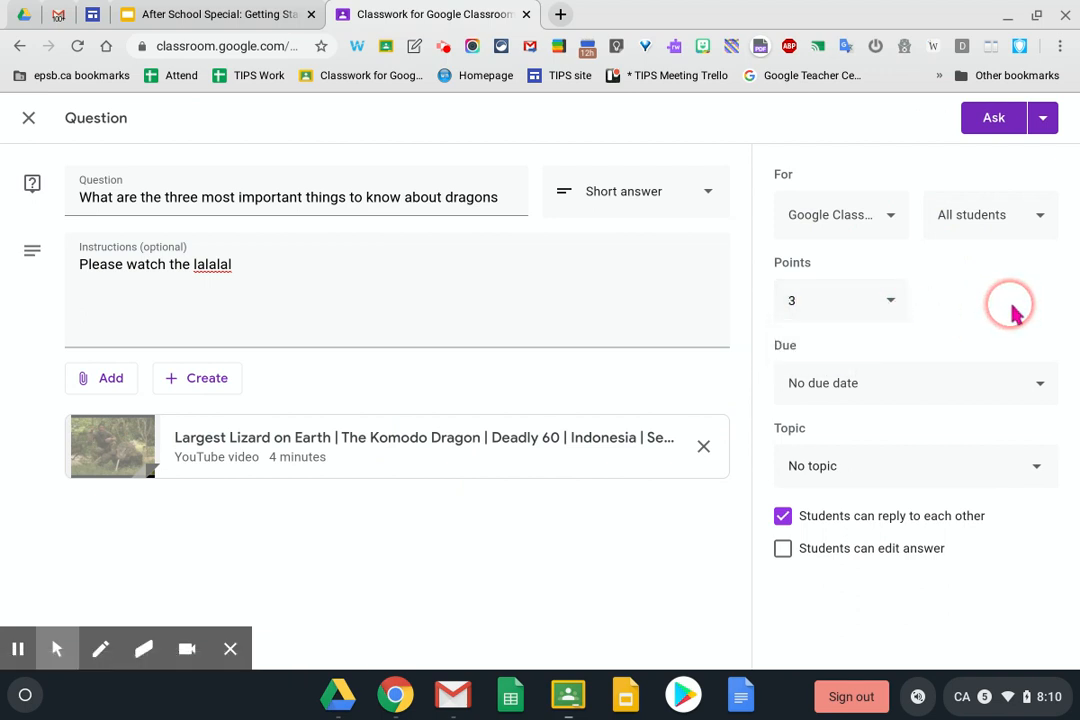
click(857, 479)
click(846, 484)
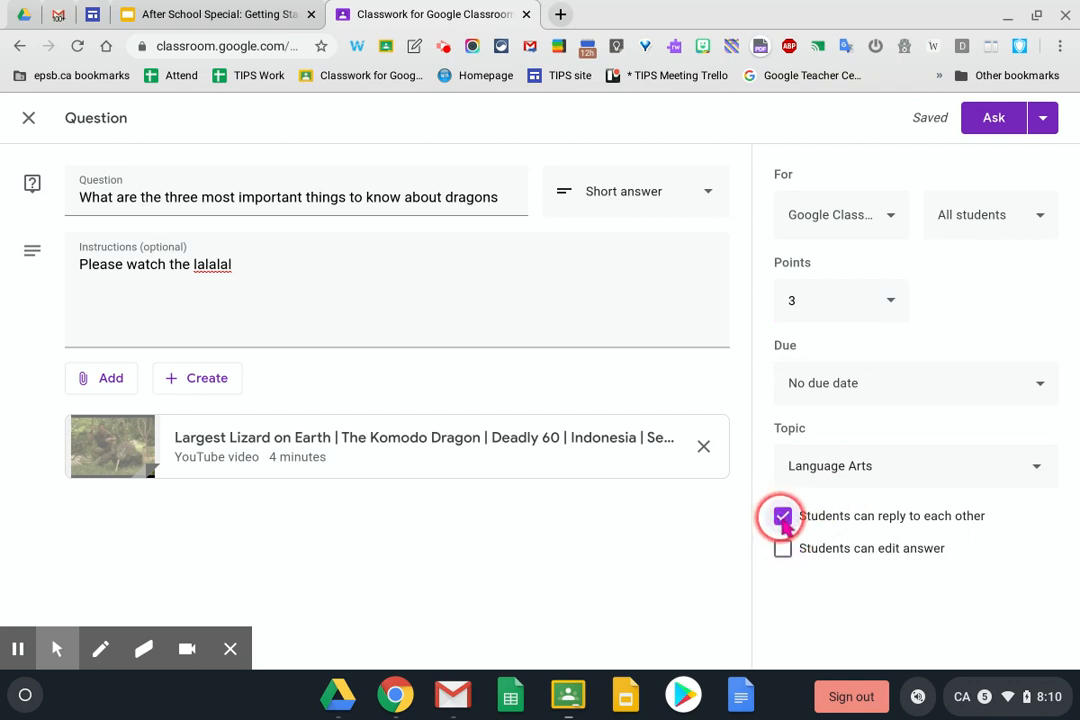
click(782, 549)
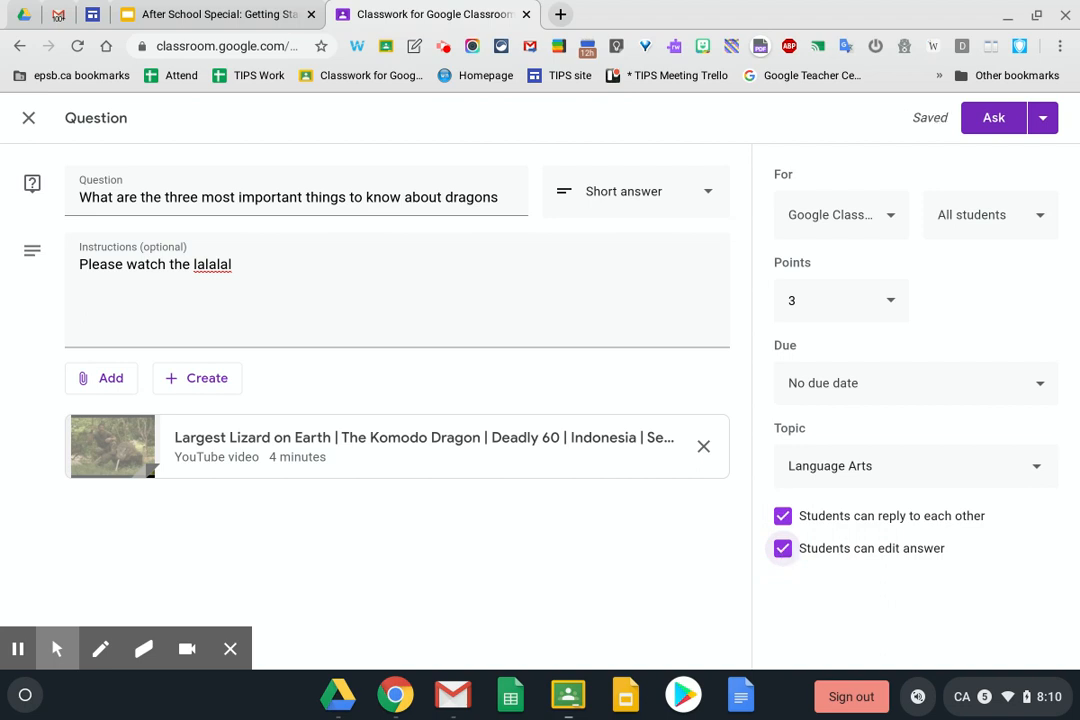
click(782, 549)
click(782, 516)
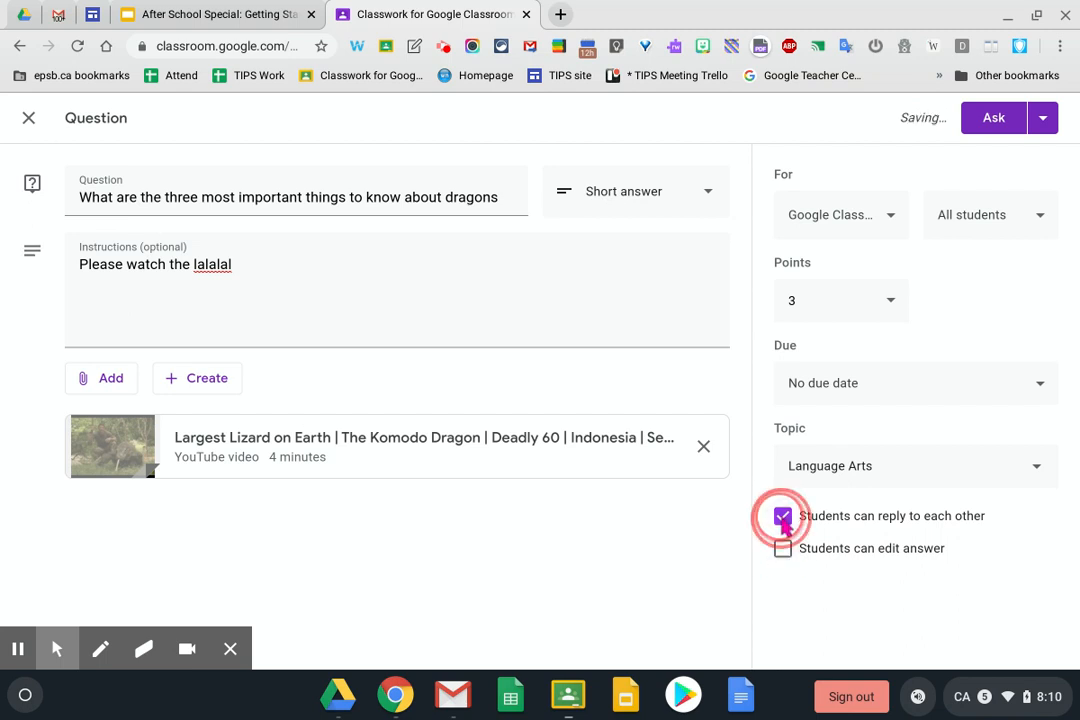
click(1043, 118)
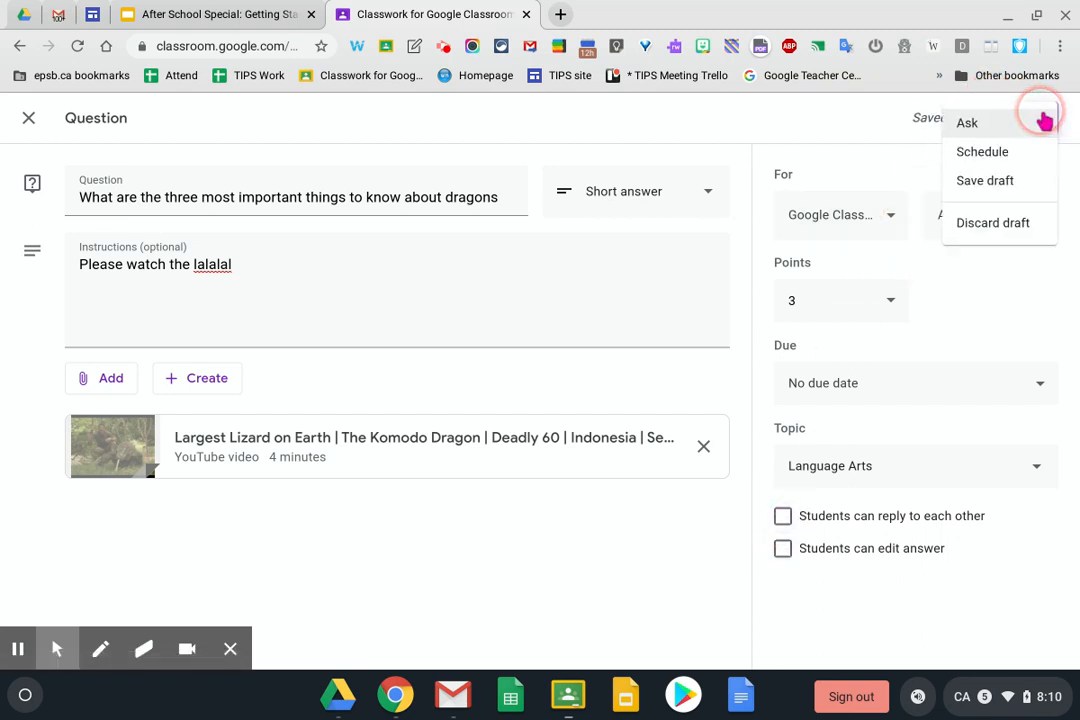
click(968, 125)
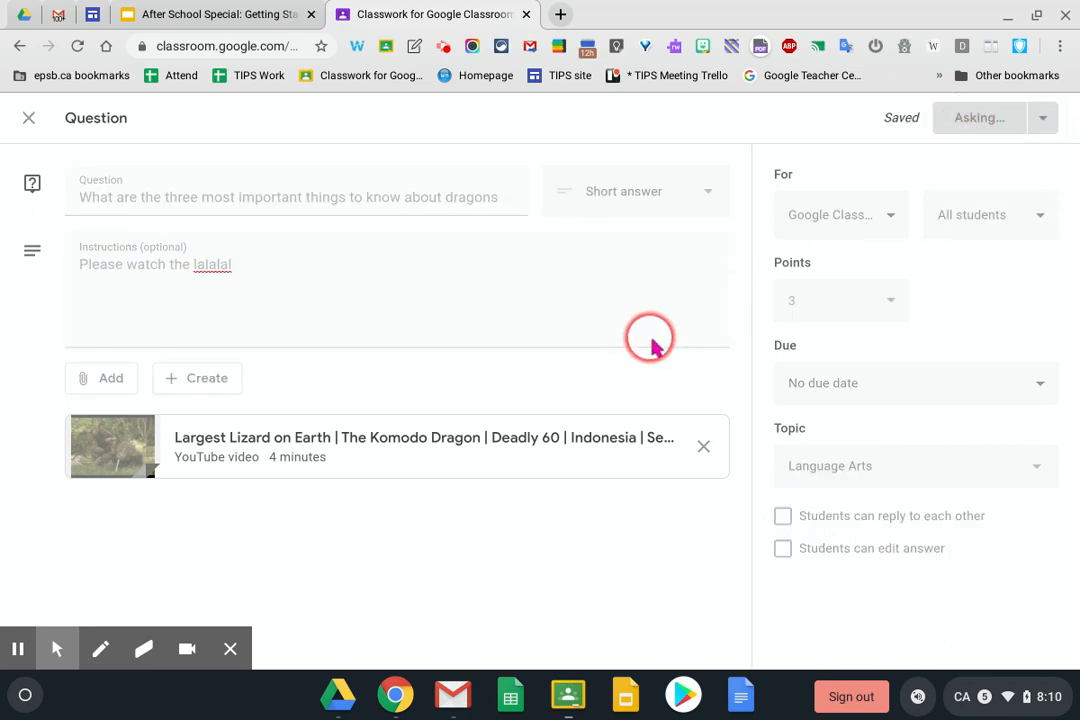
Scroll to confirm the dragons question under Language Arts, then list the new post types
scroll(470, 501, down, 3)
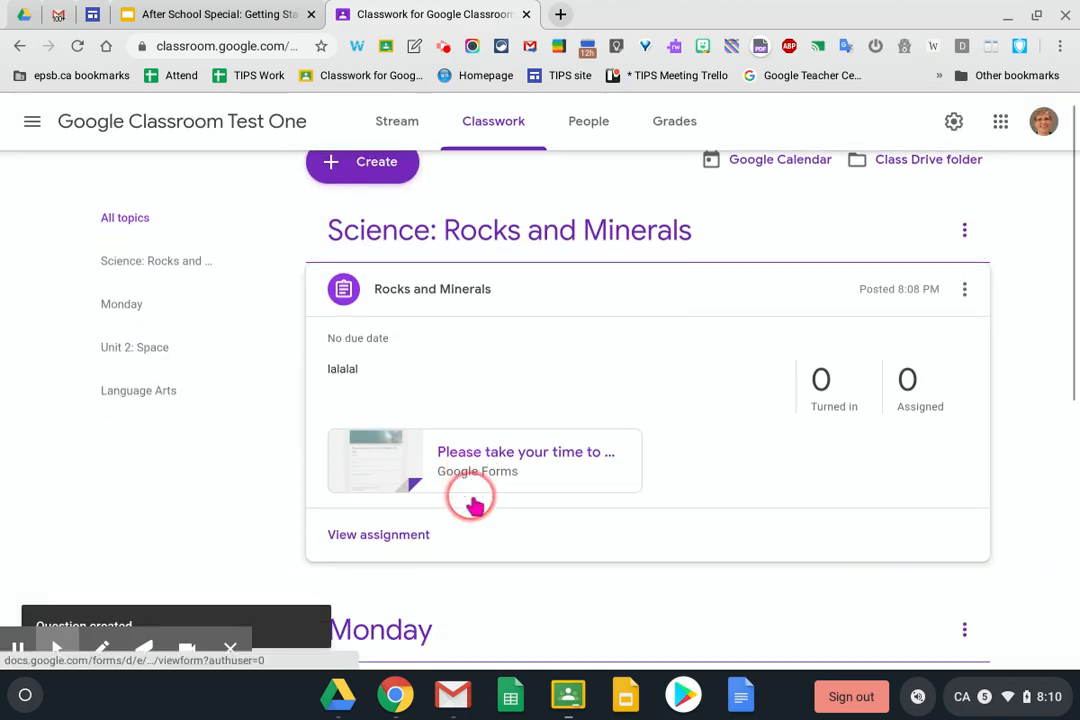
scroll(474, 505, down, 3)
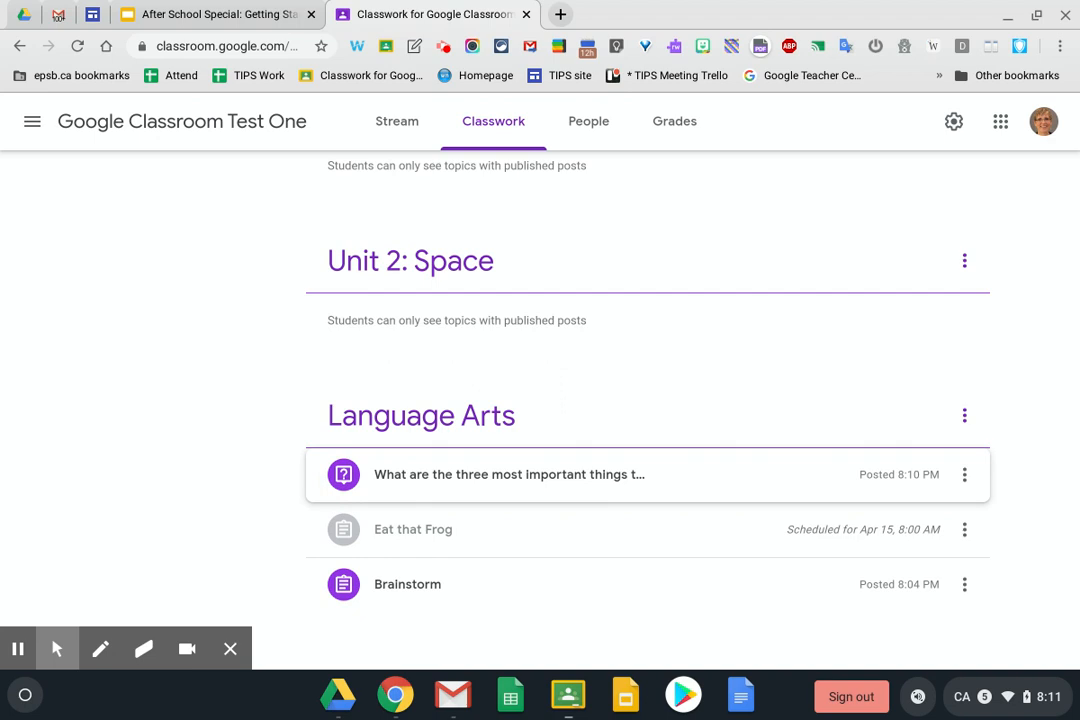
scroll(648, 400, up, 10)
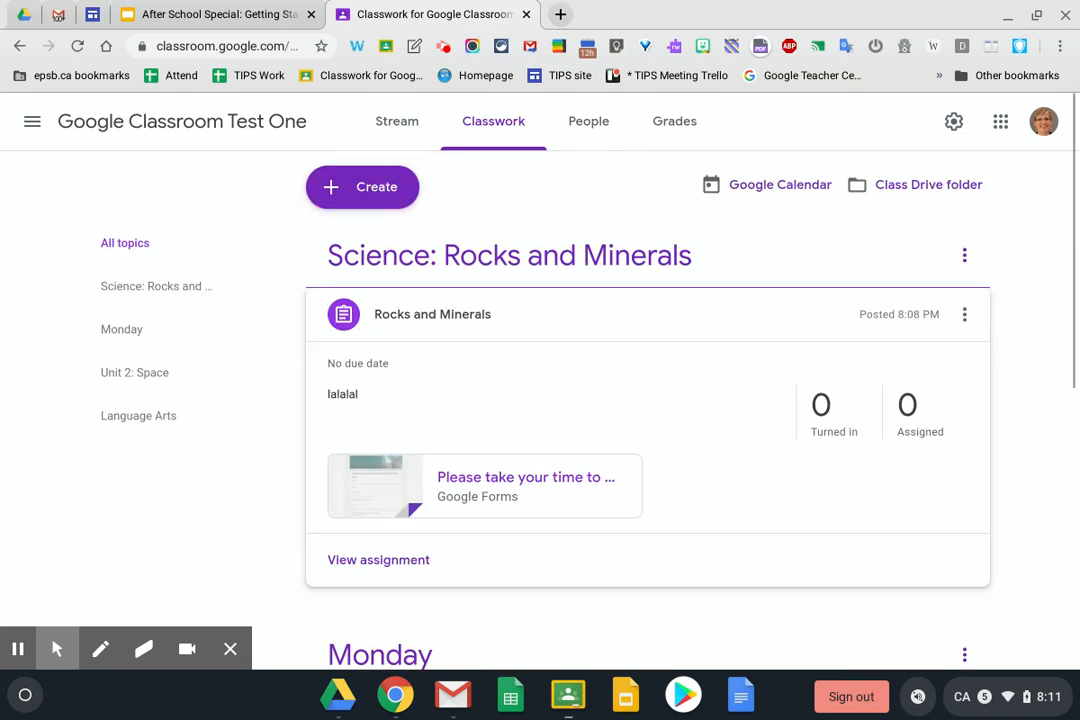
click(386, 186)
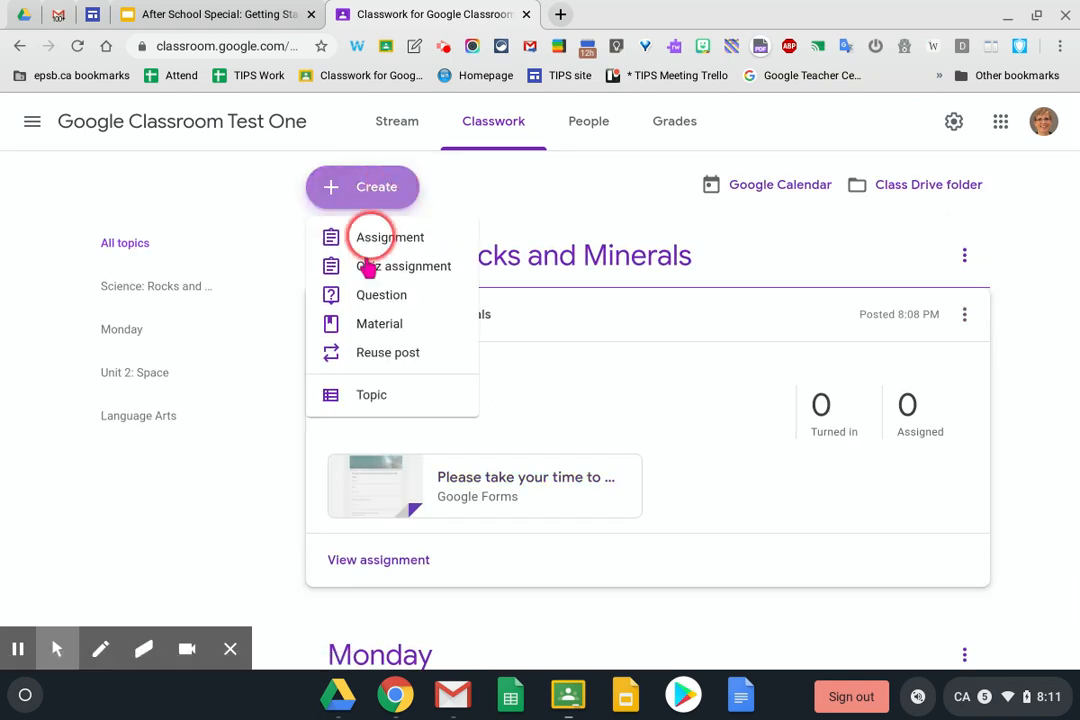
Start a Read and Write material under new topic Resources, described as 'Vocabulary information'
click(350, 327)
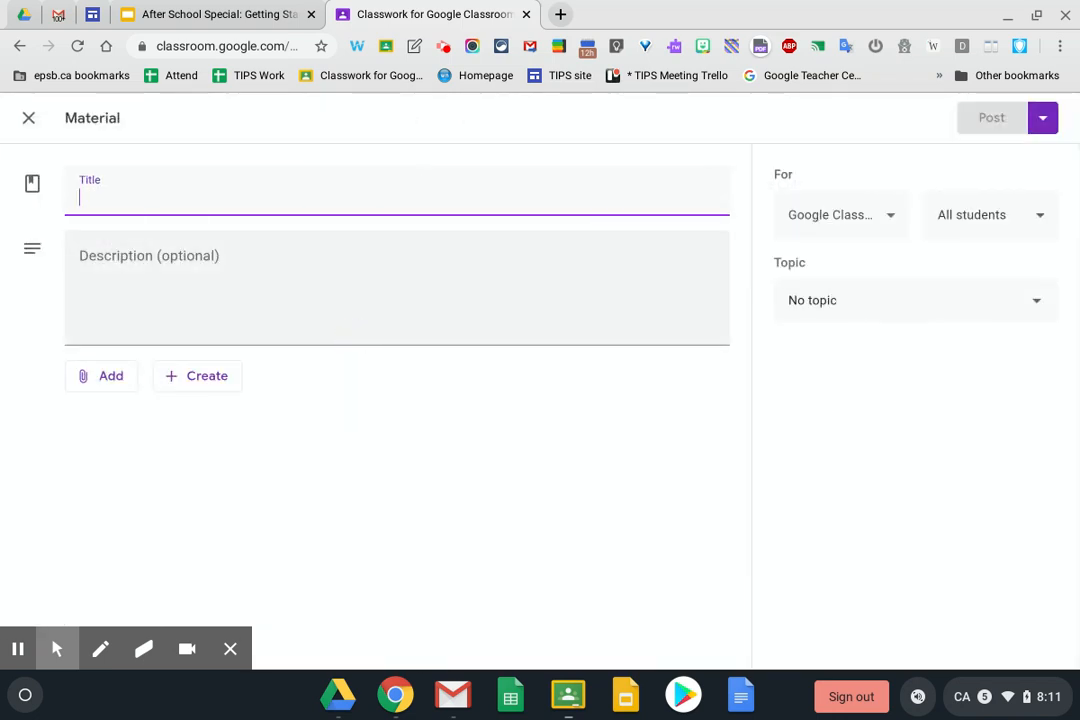
text(Read and Write)
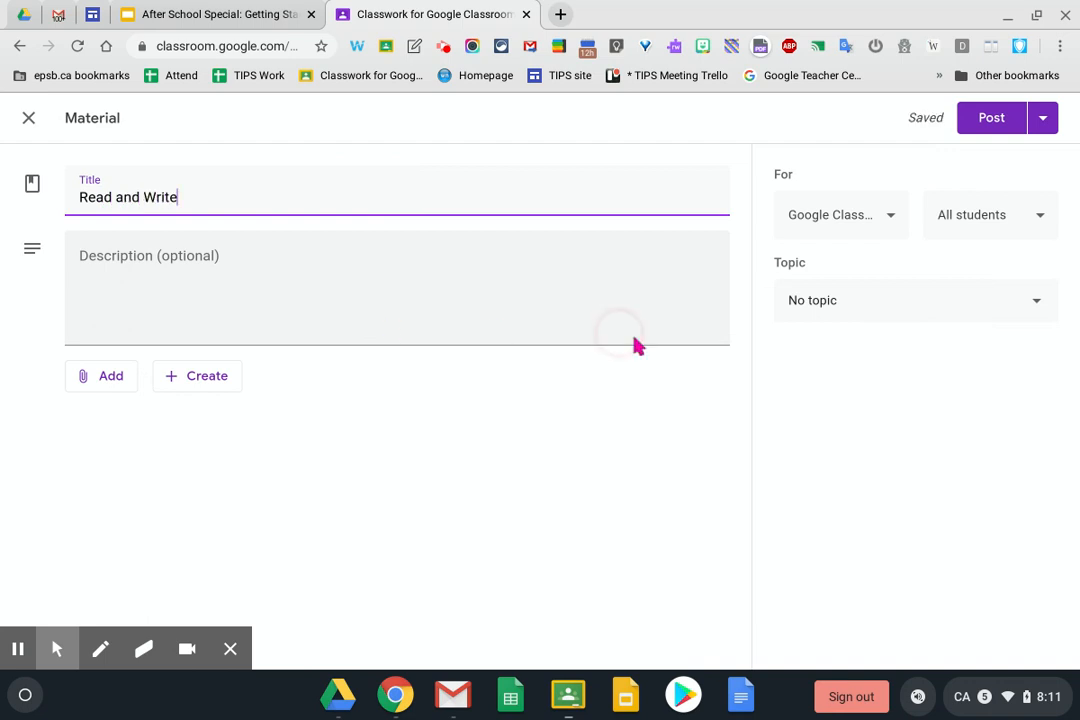
click(974, 304)
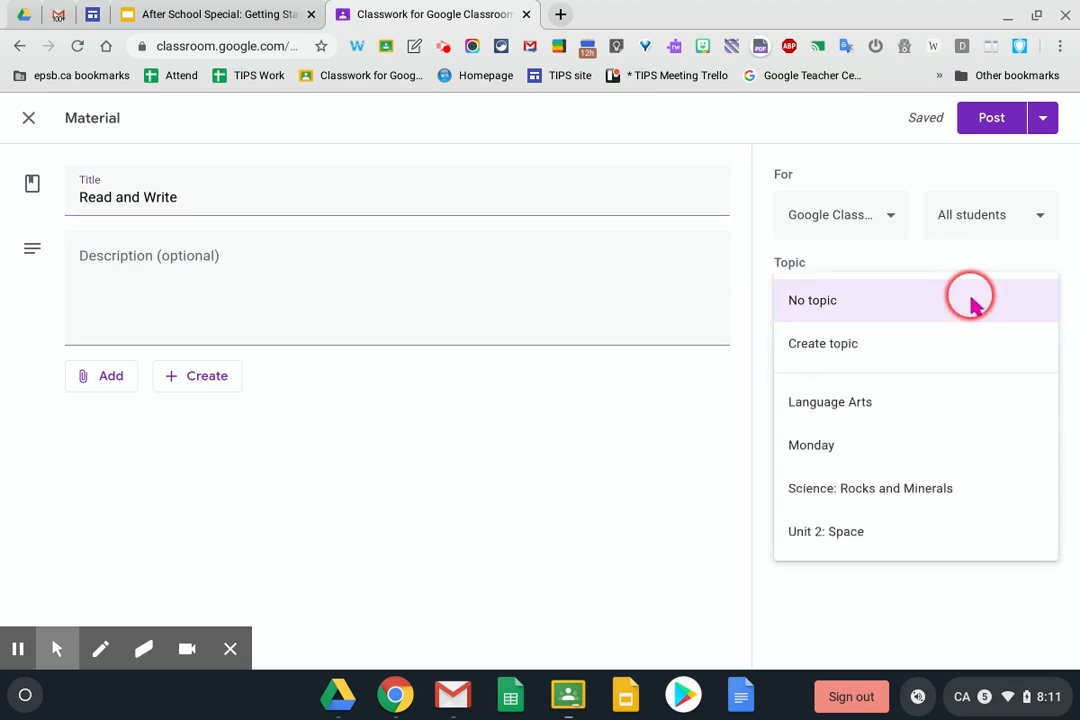
click(838, 408)
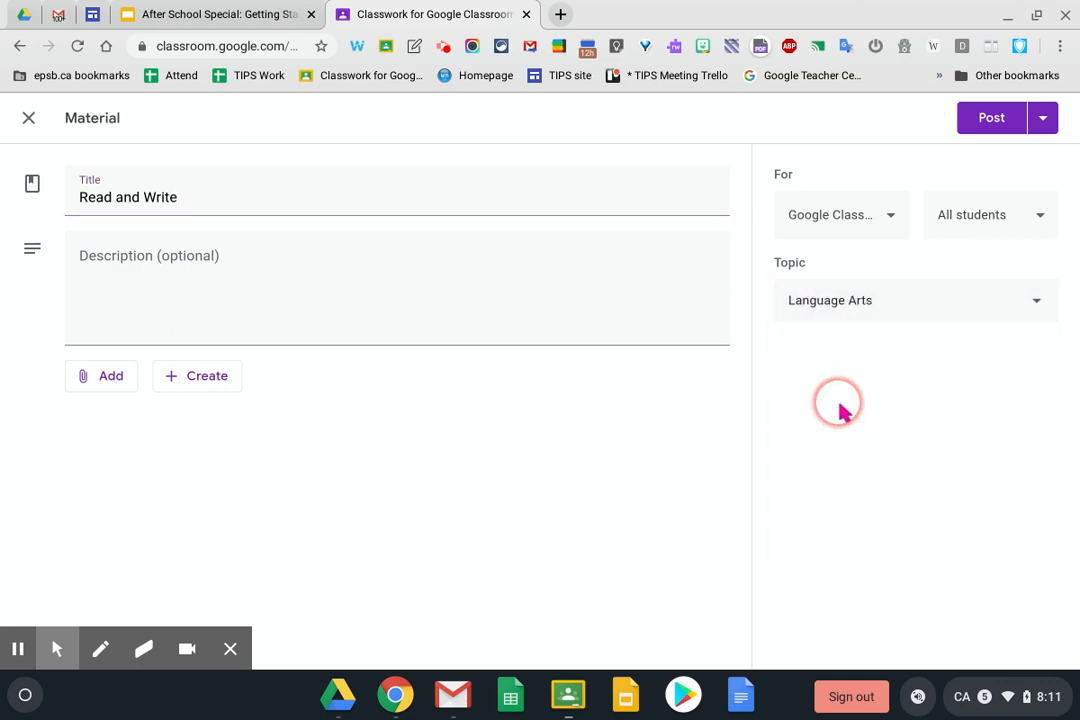
click(937, 316)
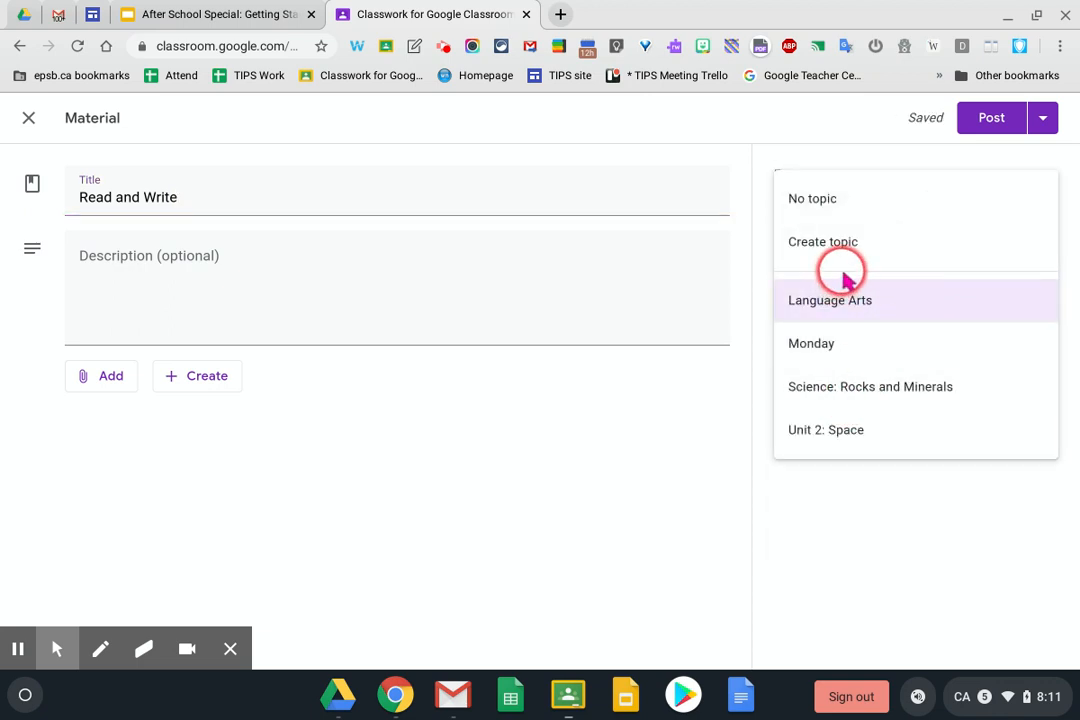
click(845, 250)
text(Resources)
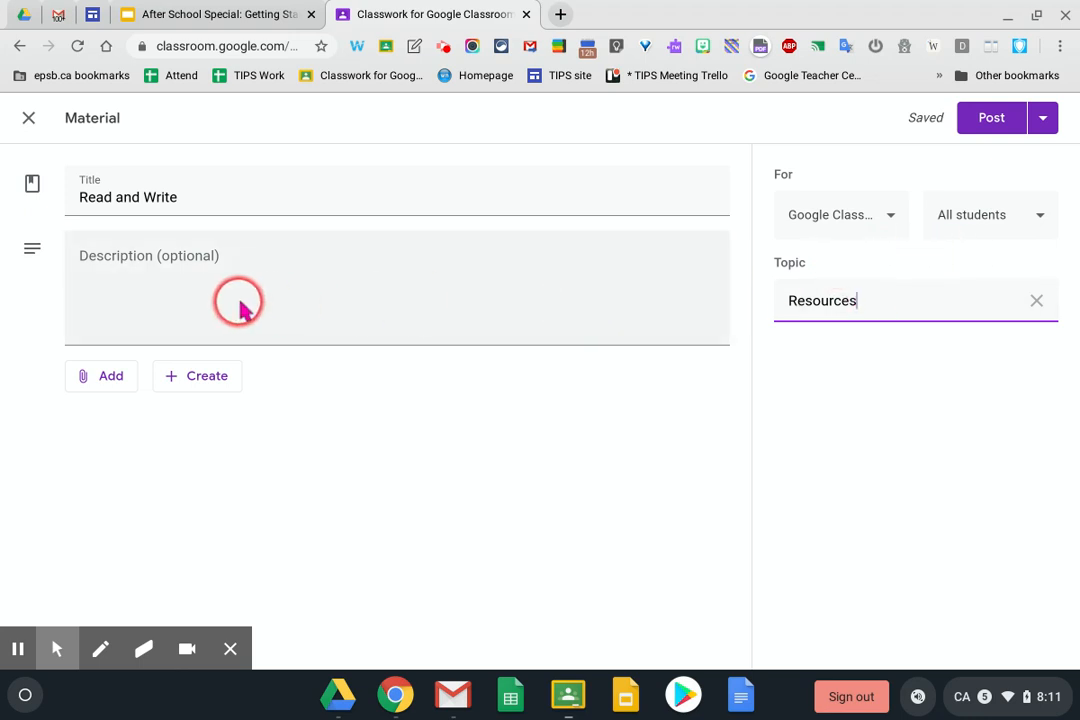
click(172, 258)
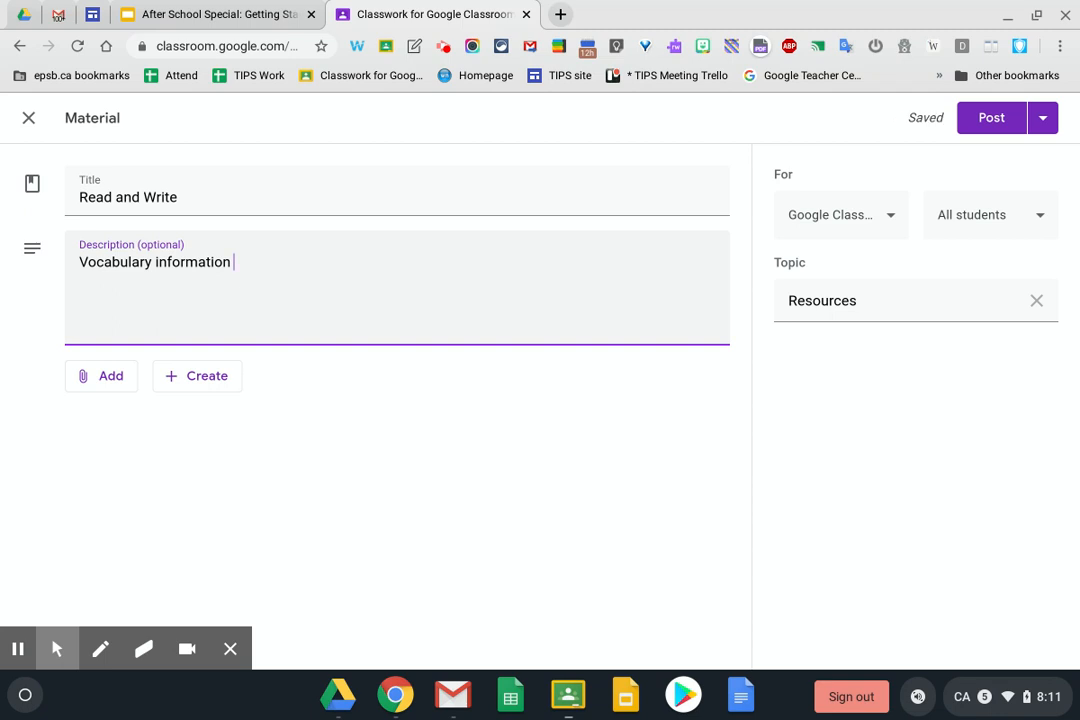
click(100, 375)
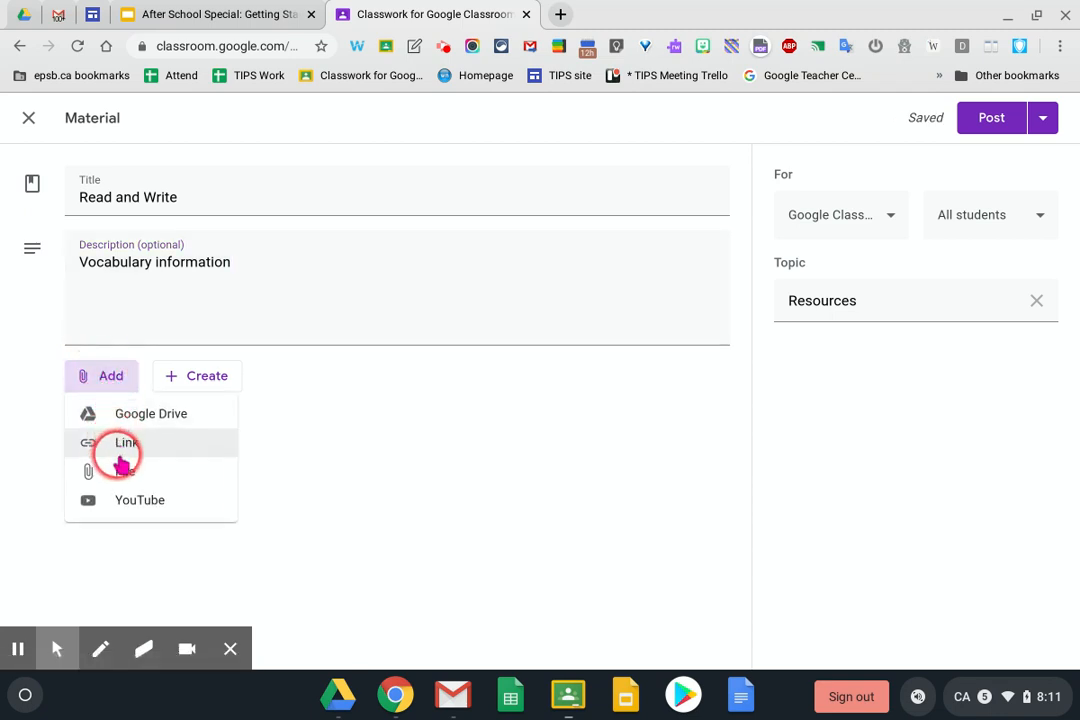
Upload the 3-FOR-TEACHERS Read-Write-for-Google-Chrome tool usage guide PDF from the device
click(121, 476)
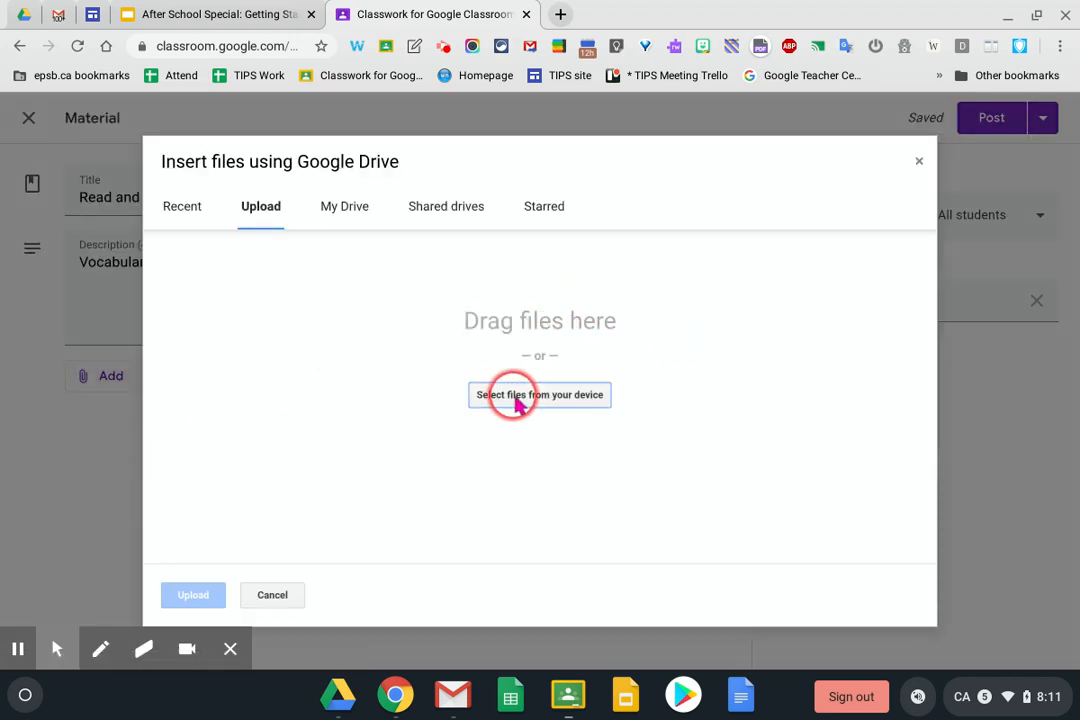
click(516, 401)
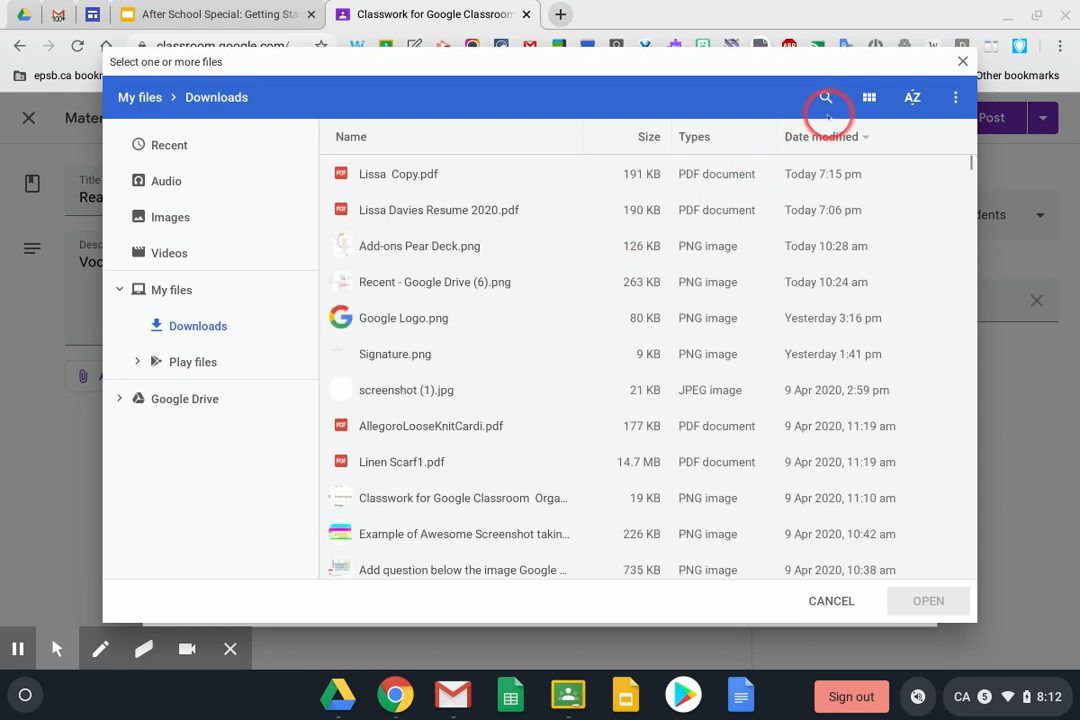
click(826, 97)
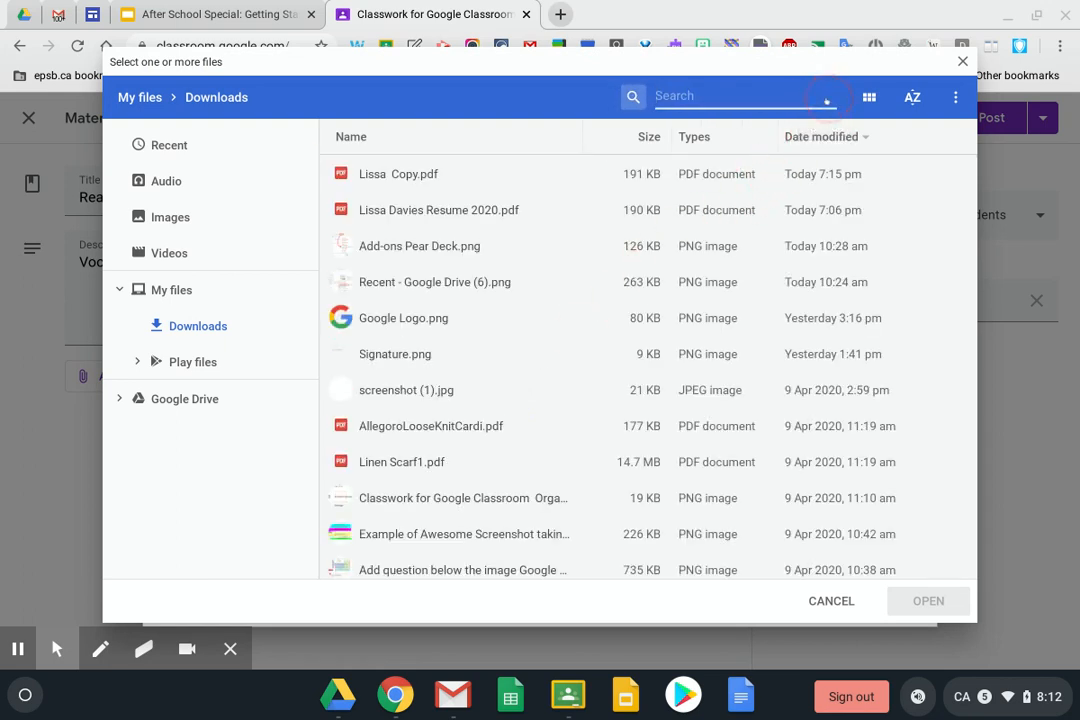
text(pdf)
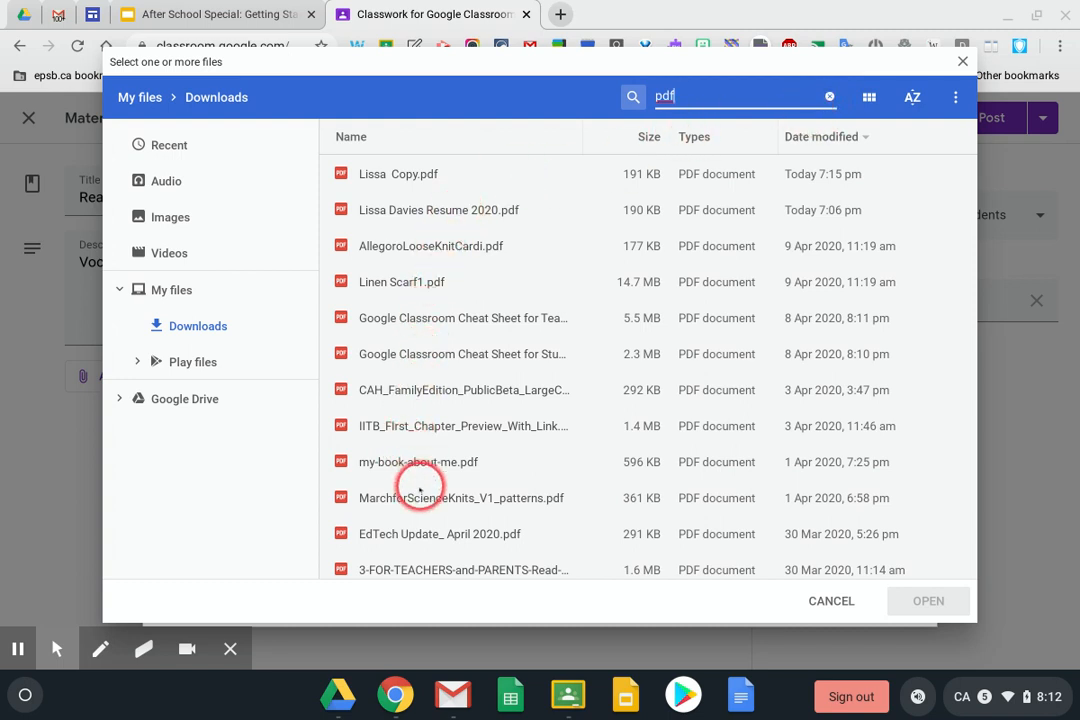
scroll(403, 528, down, 3)
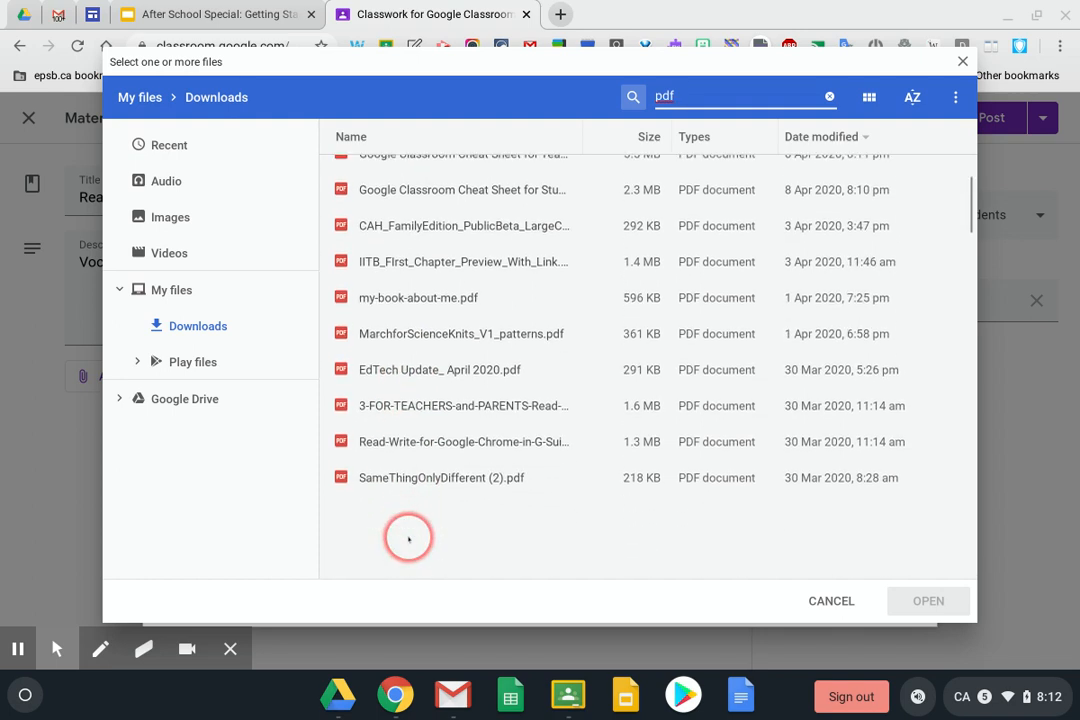
click(412, 418)
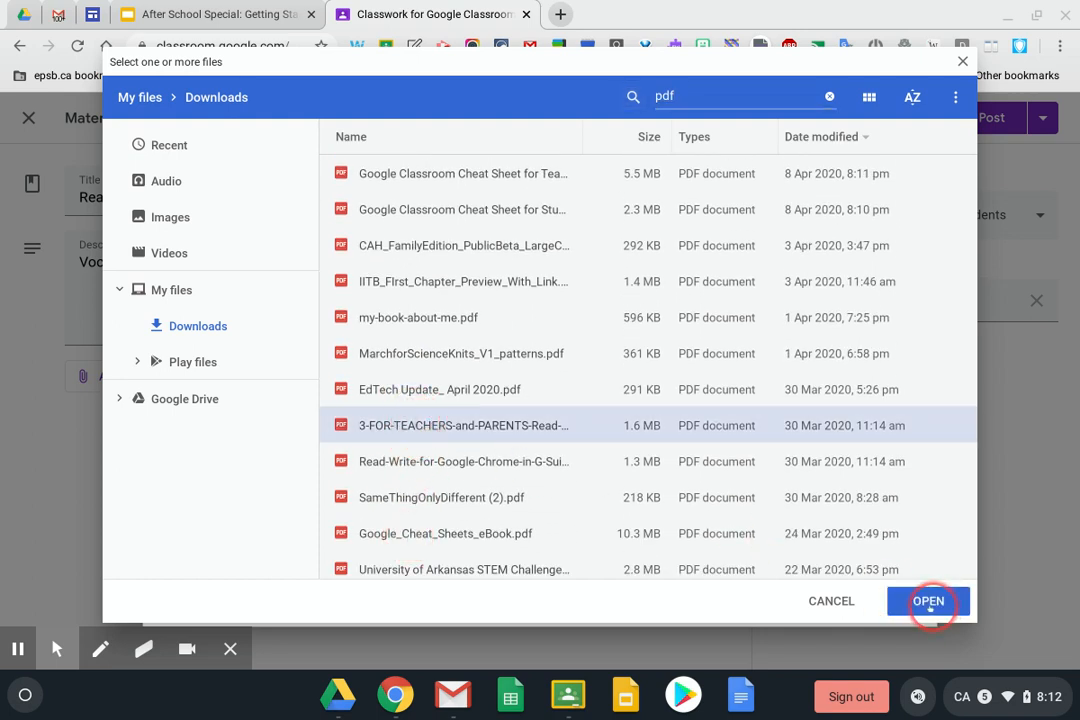
click(929, 601)
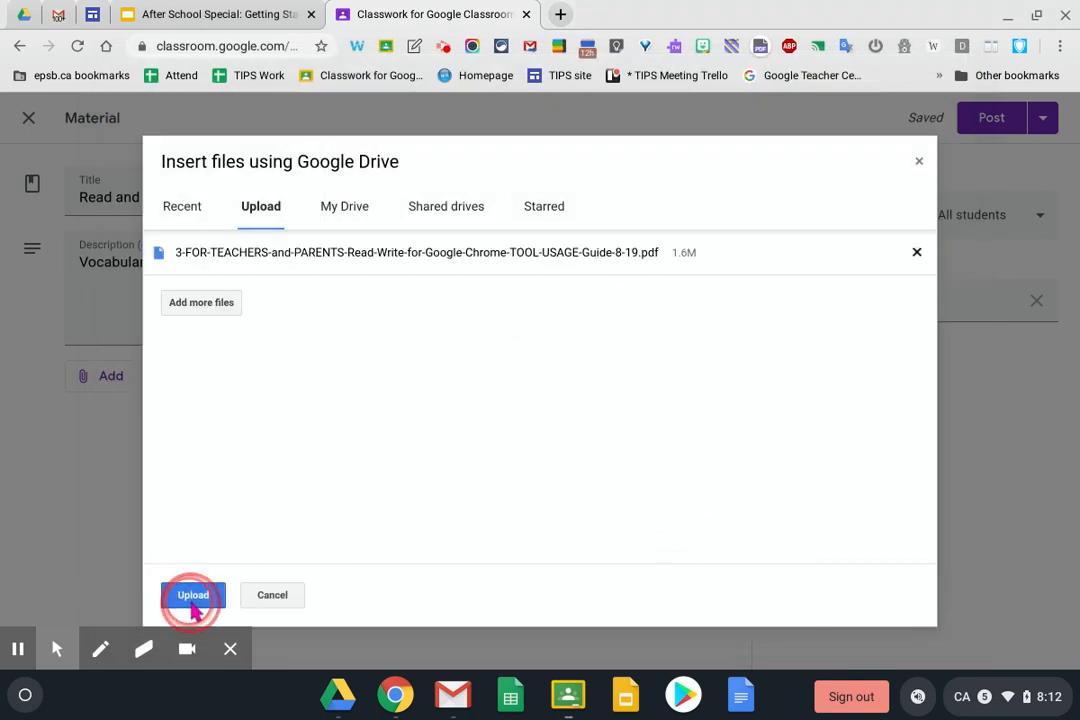
click(193, 600)
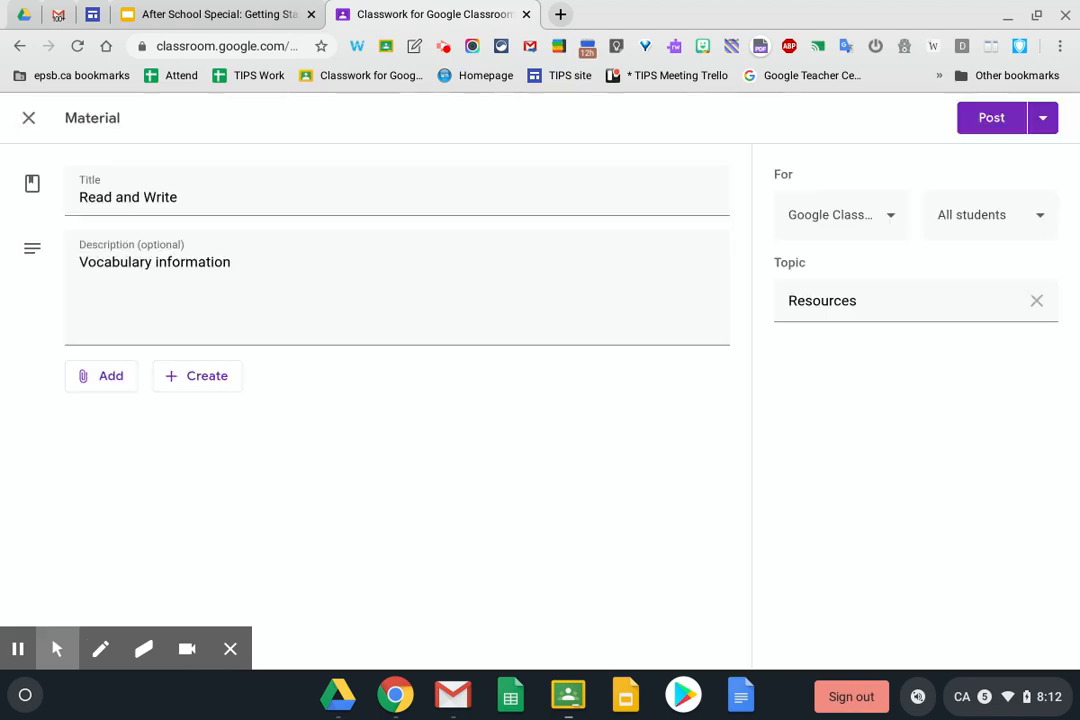
Post the Read and Write material, then preview its attached guide PDF and close the viewer
click(985, 120)
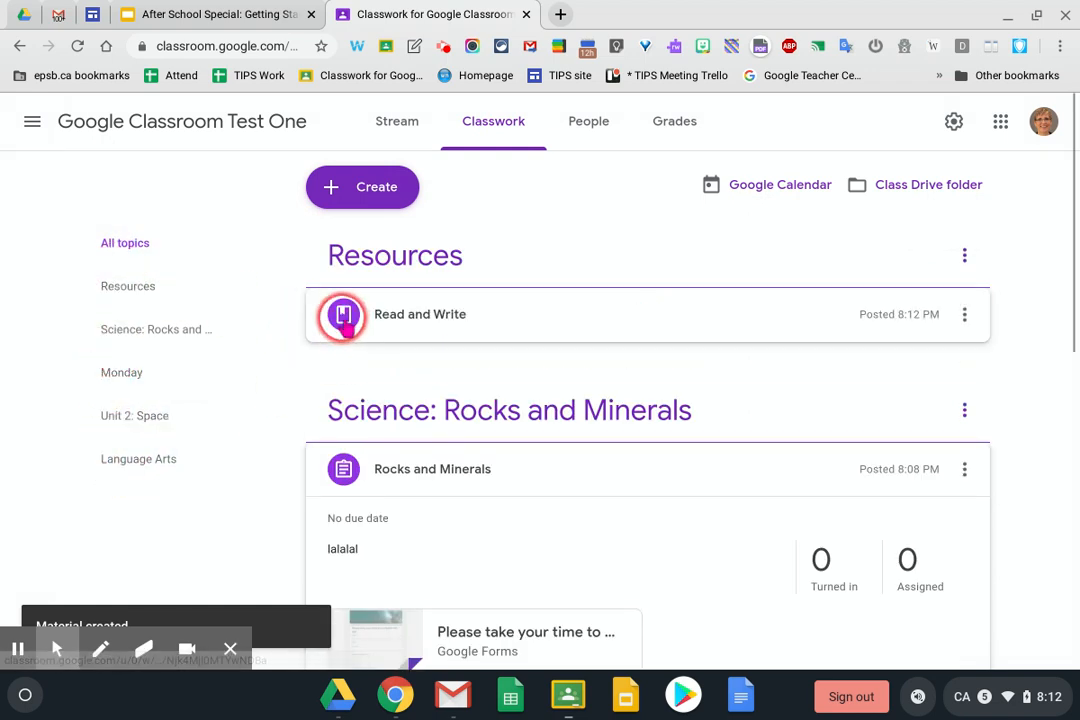
click(393, 318)
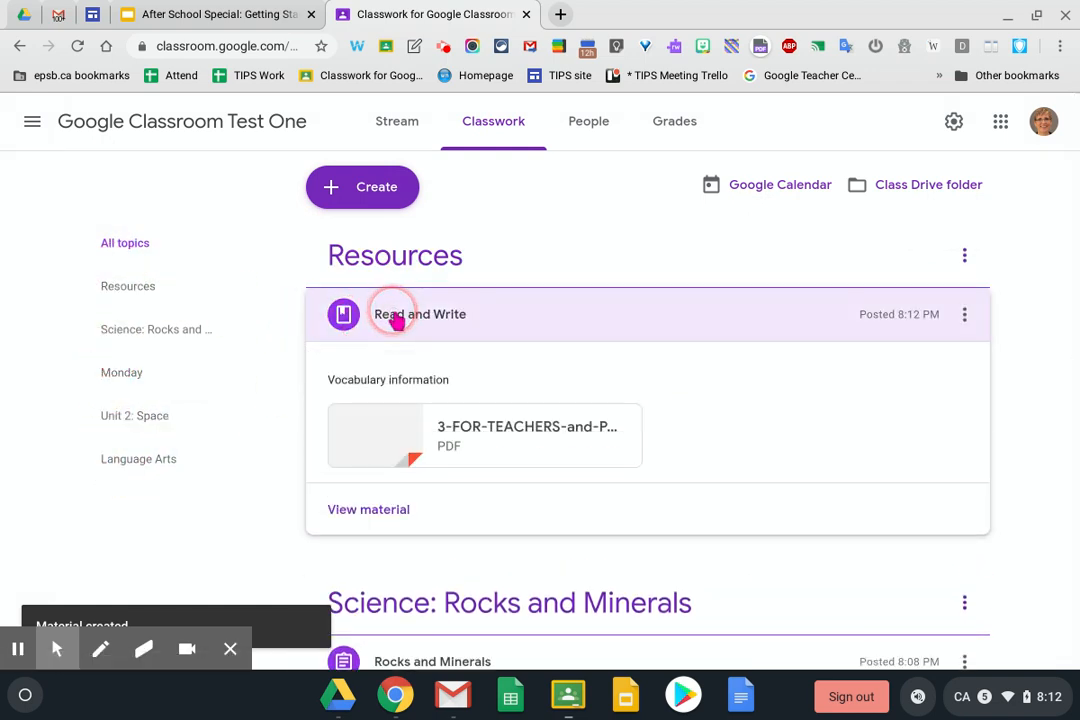
click(405, 455)
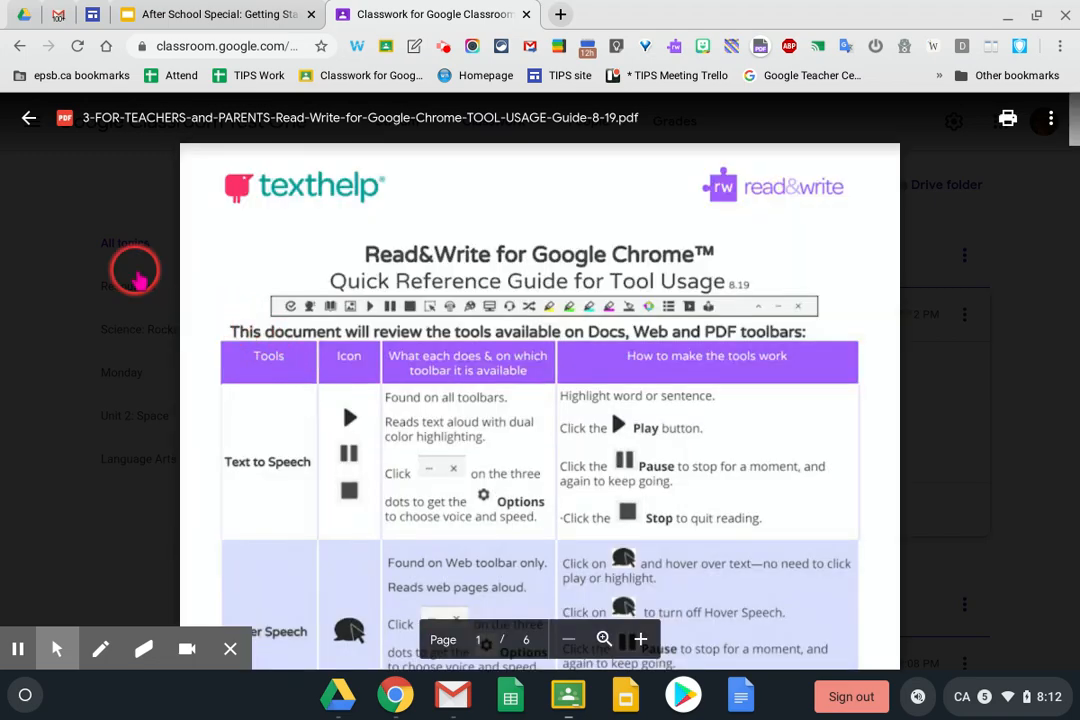
click(28, 117)
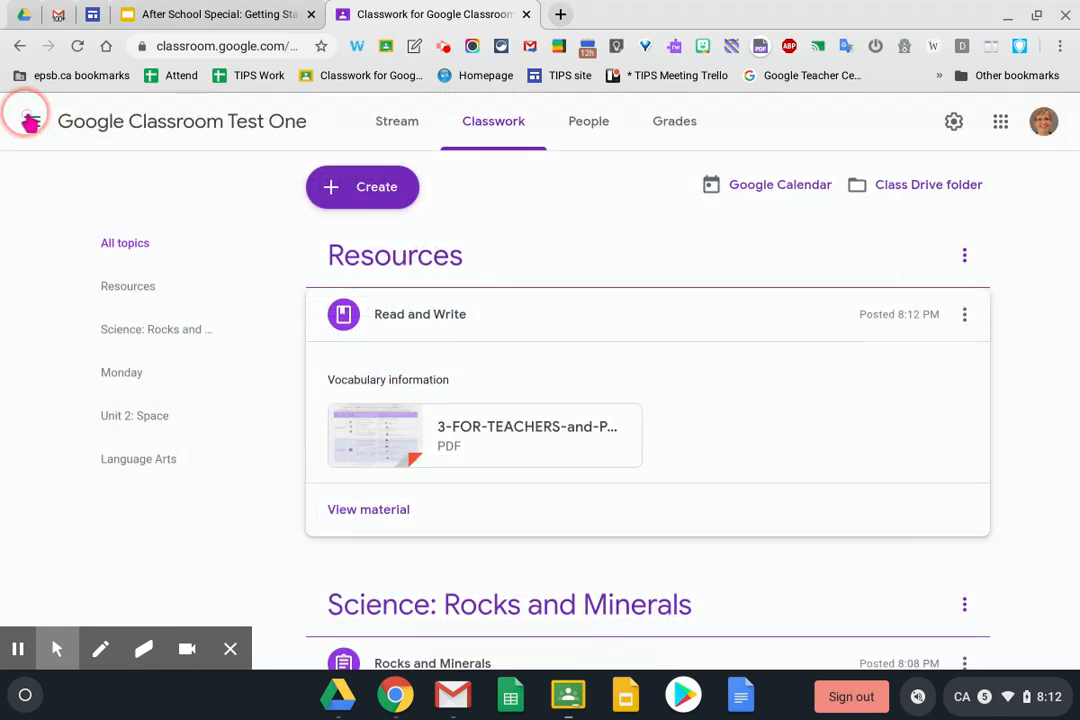
click(373, 188)
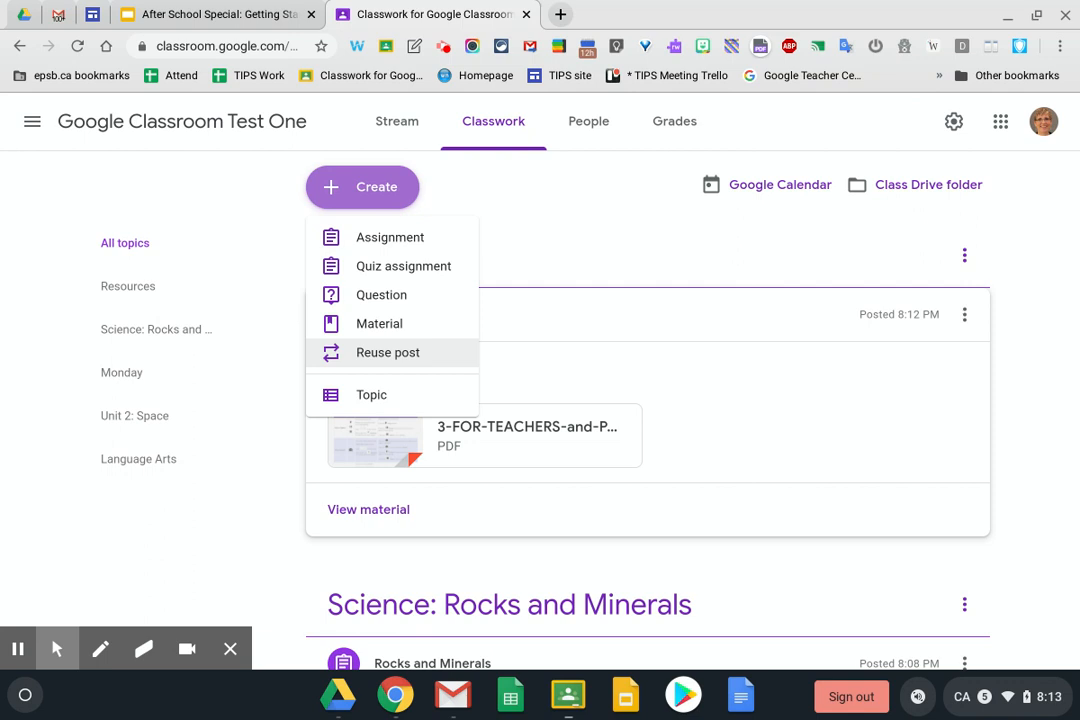
Start reusing a post and choose KEEPER Sci 9 as the source class
click(345, 355)
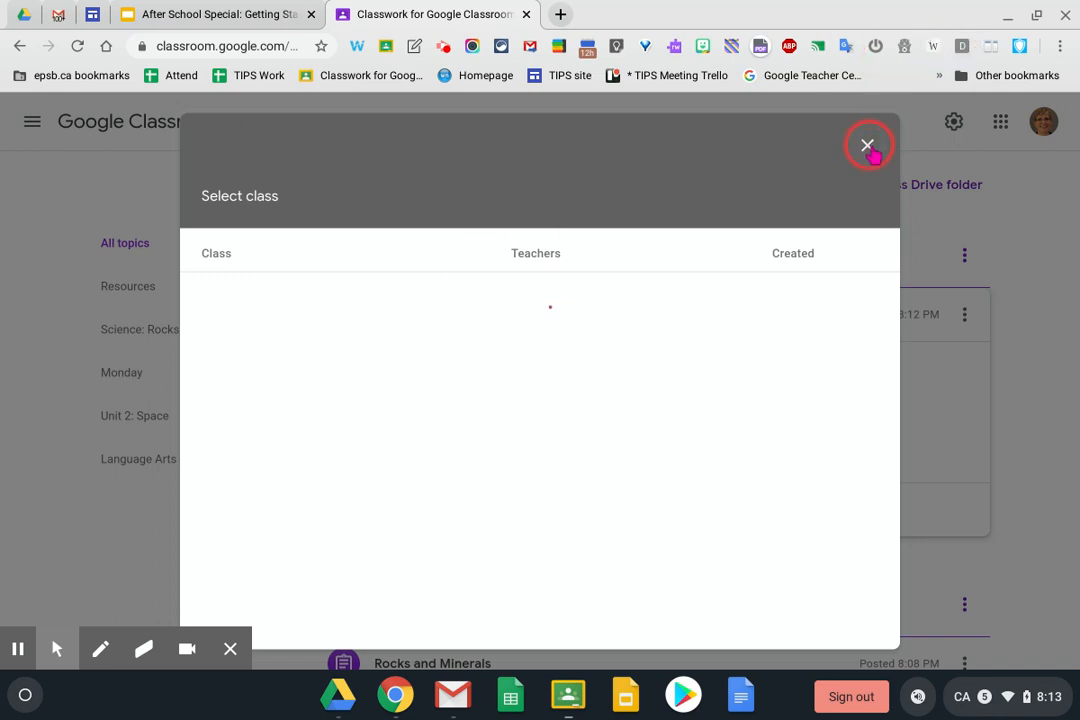
click(867, 147)
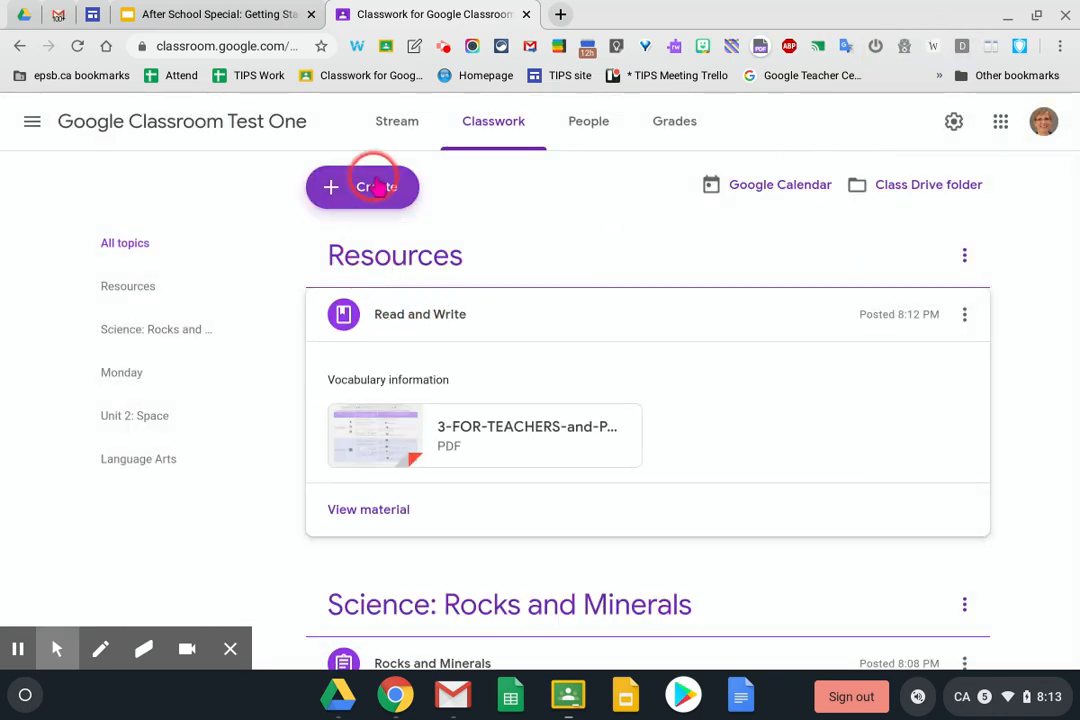
click(372, 187)
click(330, 352)
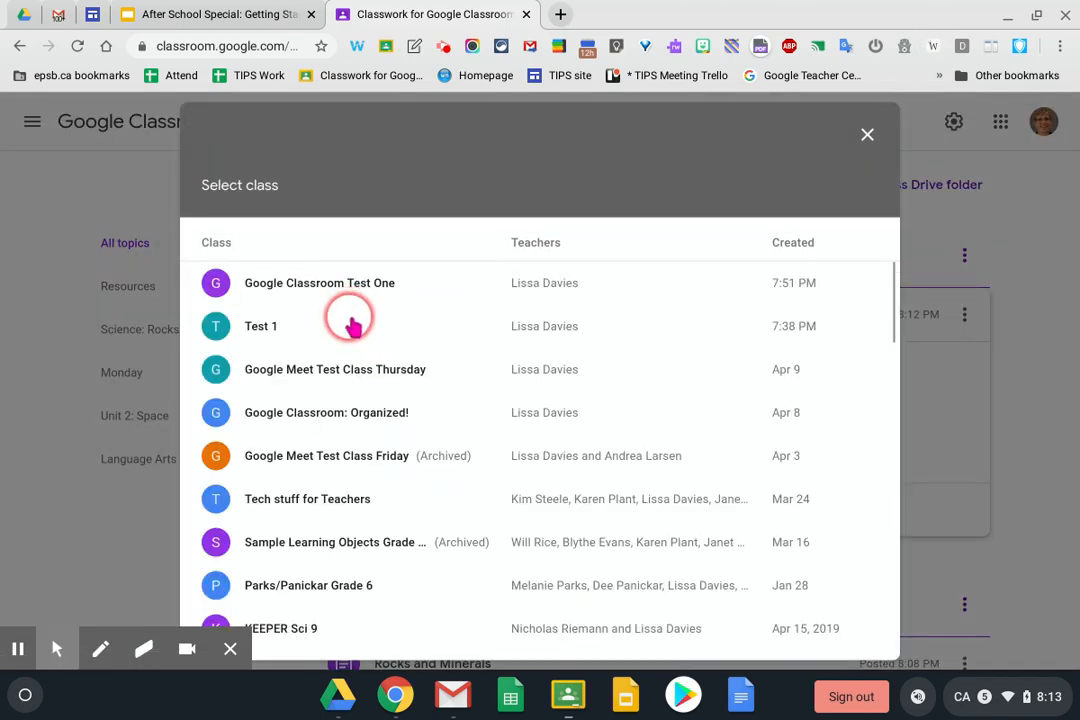
scroll(355, 460, down, 2)
scroll(355, 475, down, 1)
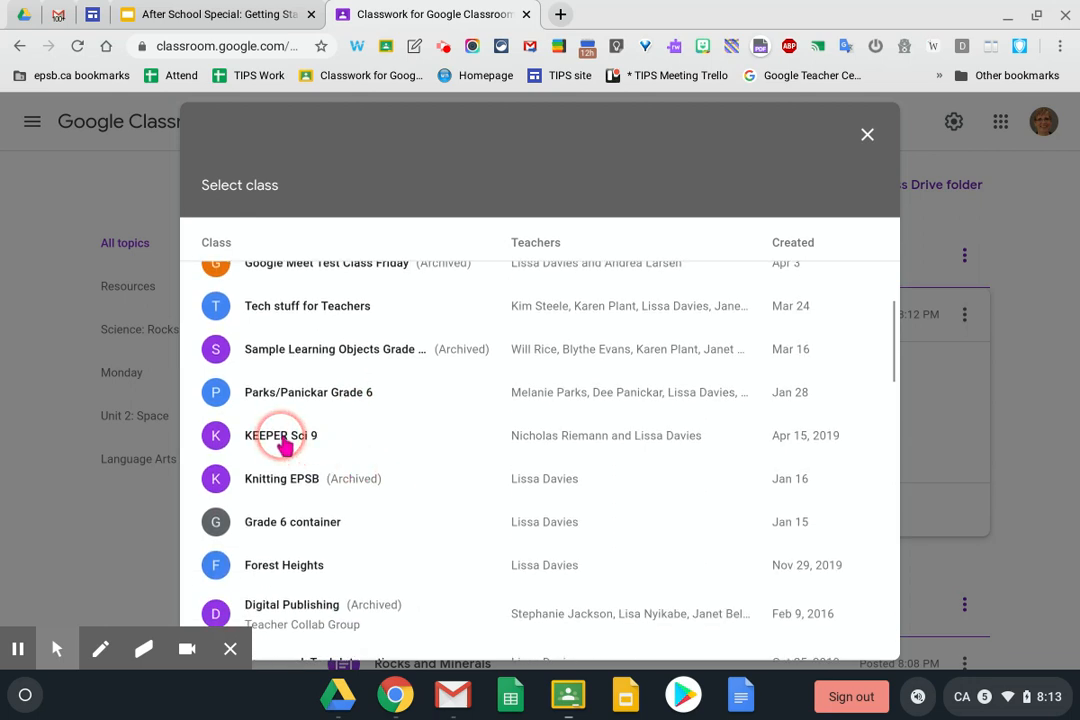
click(284, 445)
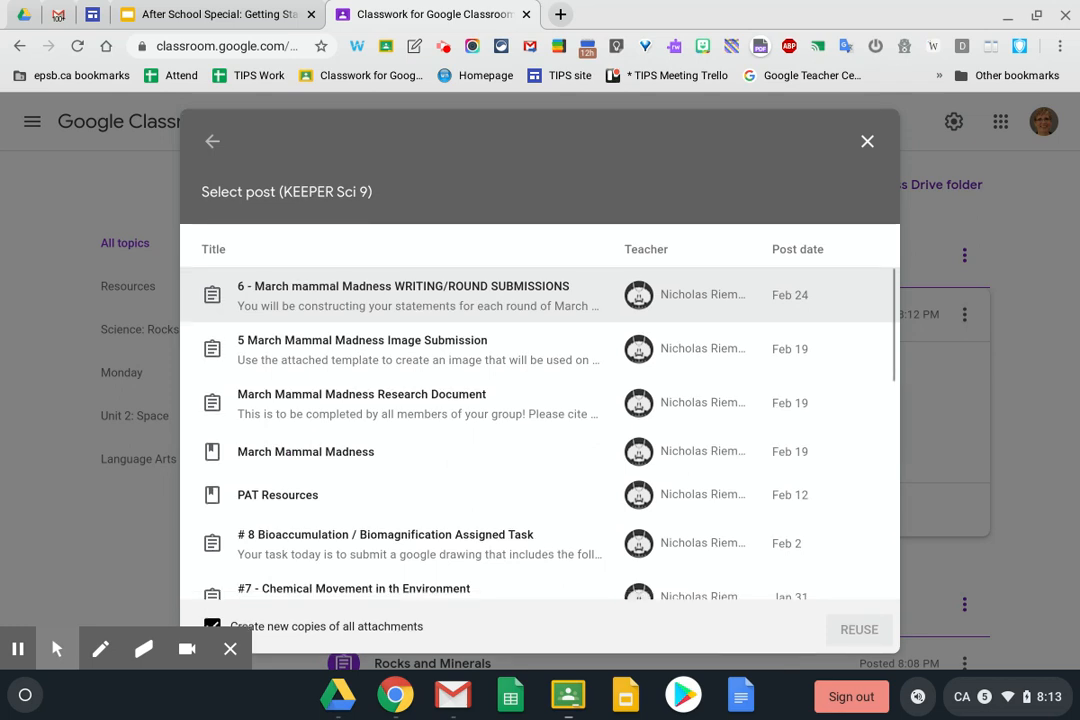
Select the Space 1 post and reuse it, creating new copies of all attachments
scroll(540, 430, down, 10)
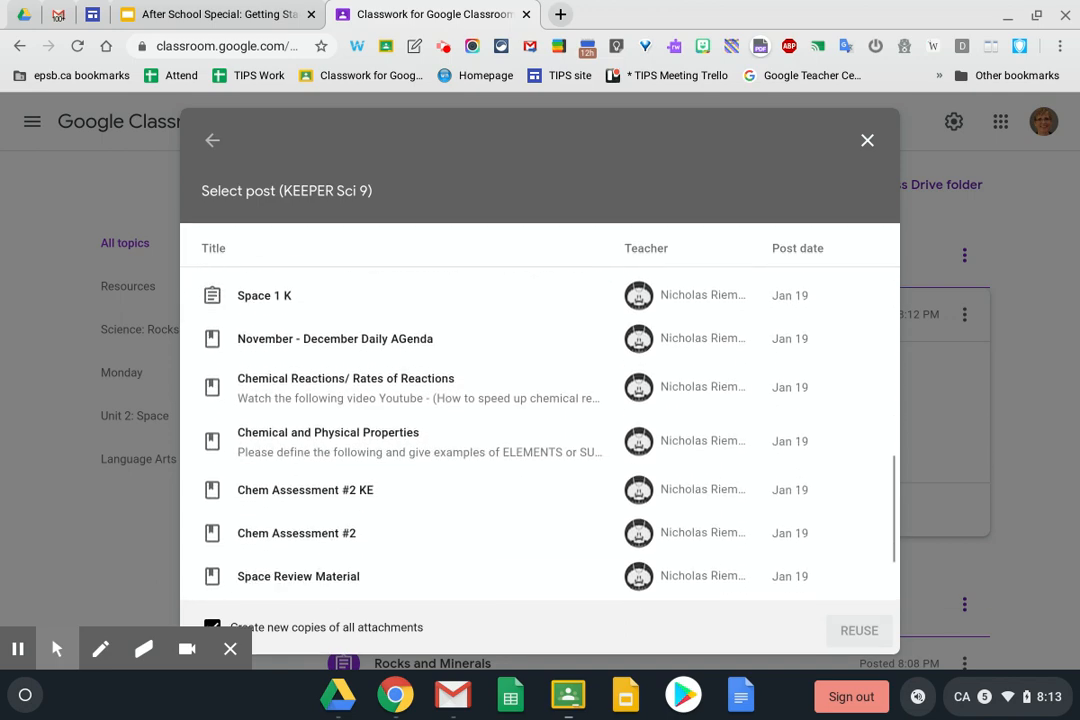
scroll(540, 430, down, 1)
scroll(540, 430, up, 4)
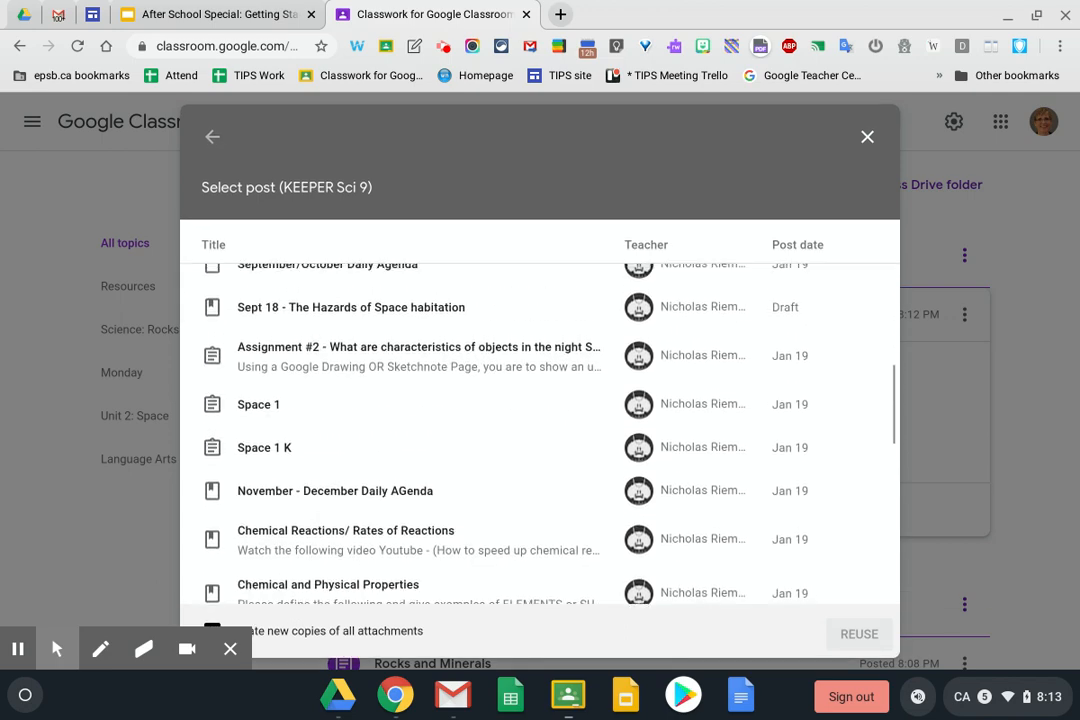
click(260, 410)
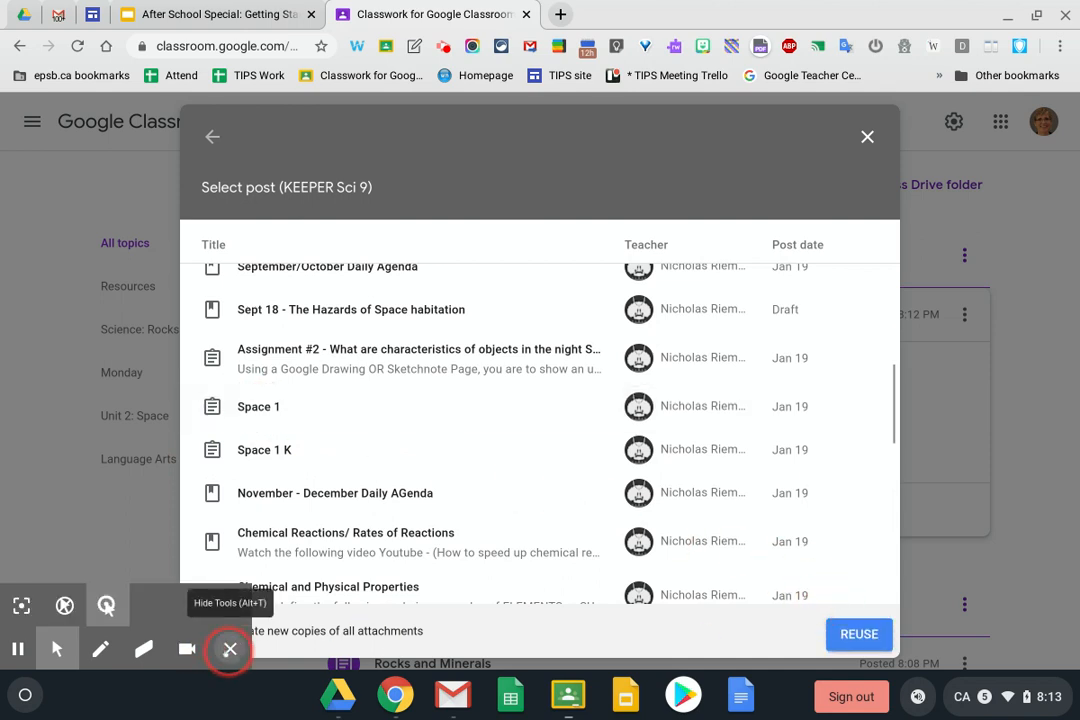
click(229, 650)
click(212, 631)
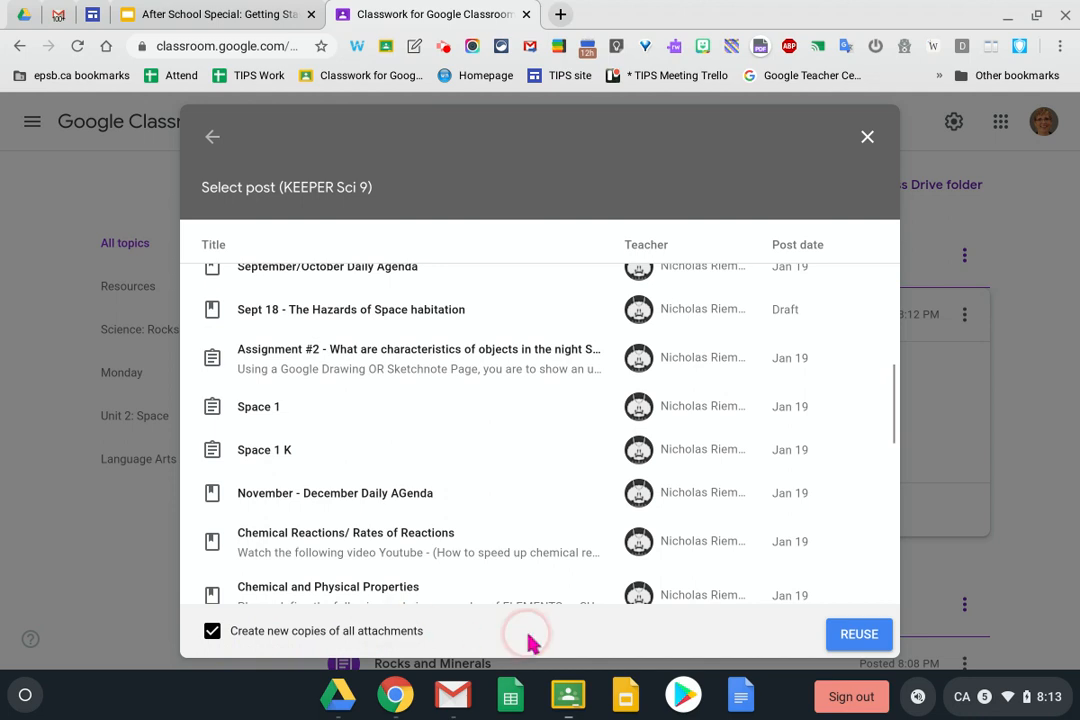
click(856, 634)
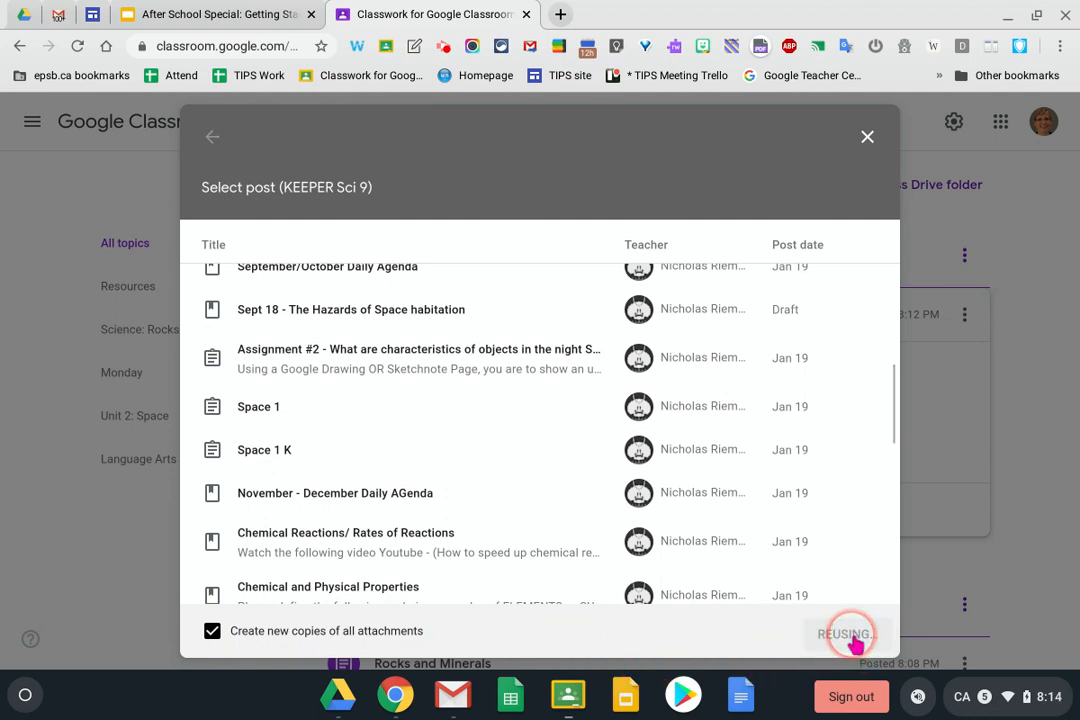
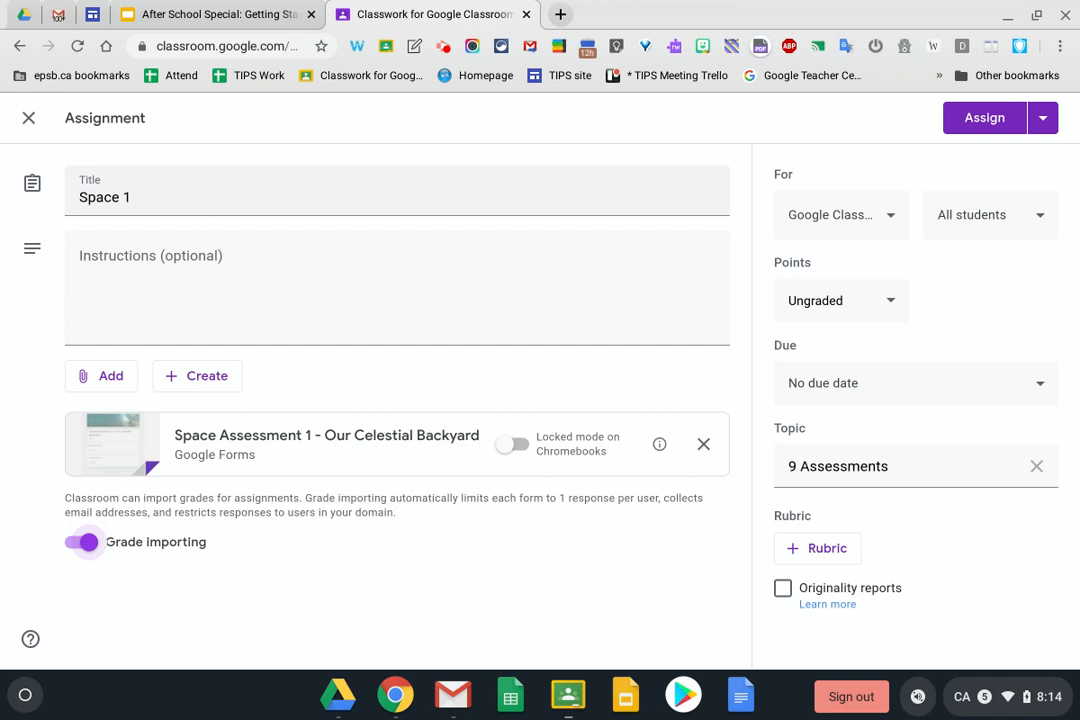
Review the Space 1 assignment's title and instructions fields
click(190, 196)
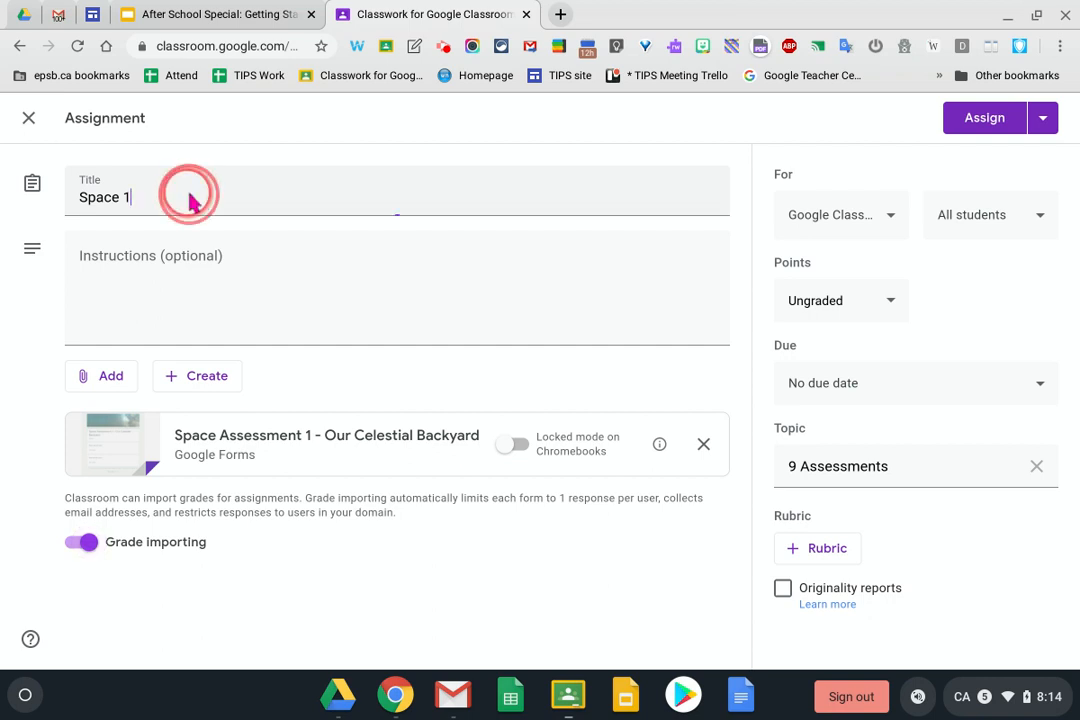
click(190, 260)
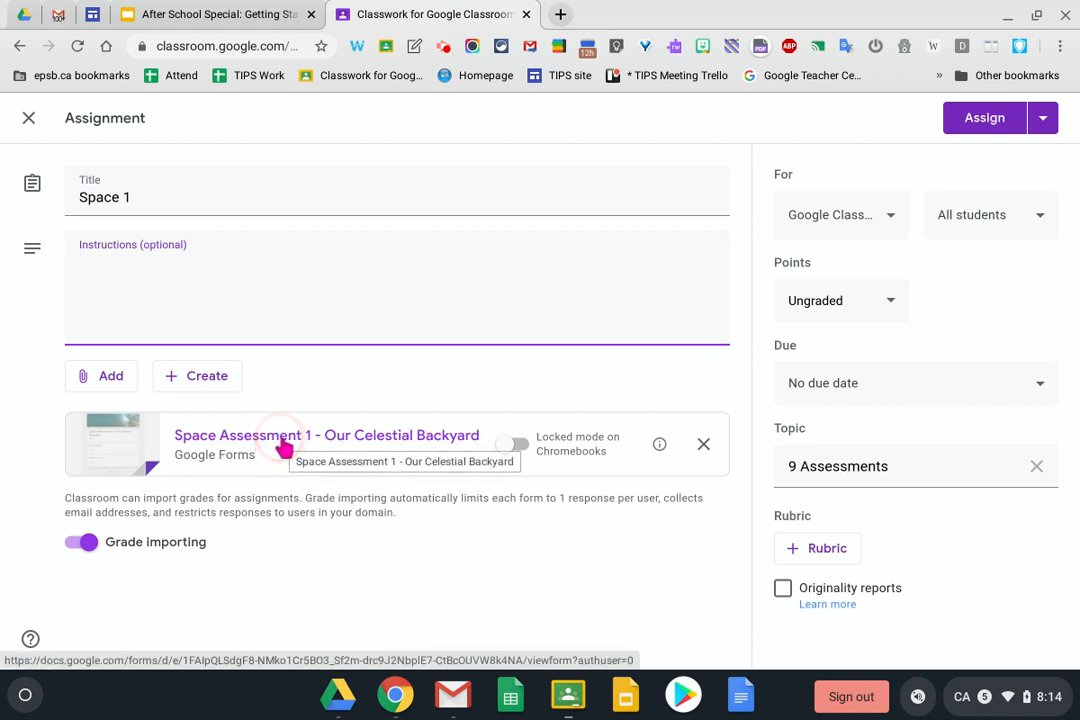
click(893, 300)
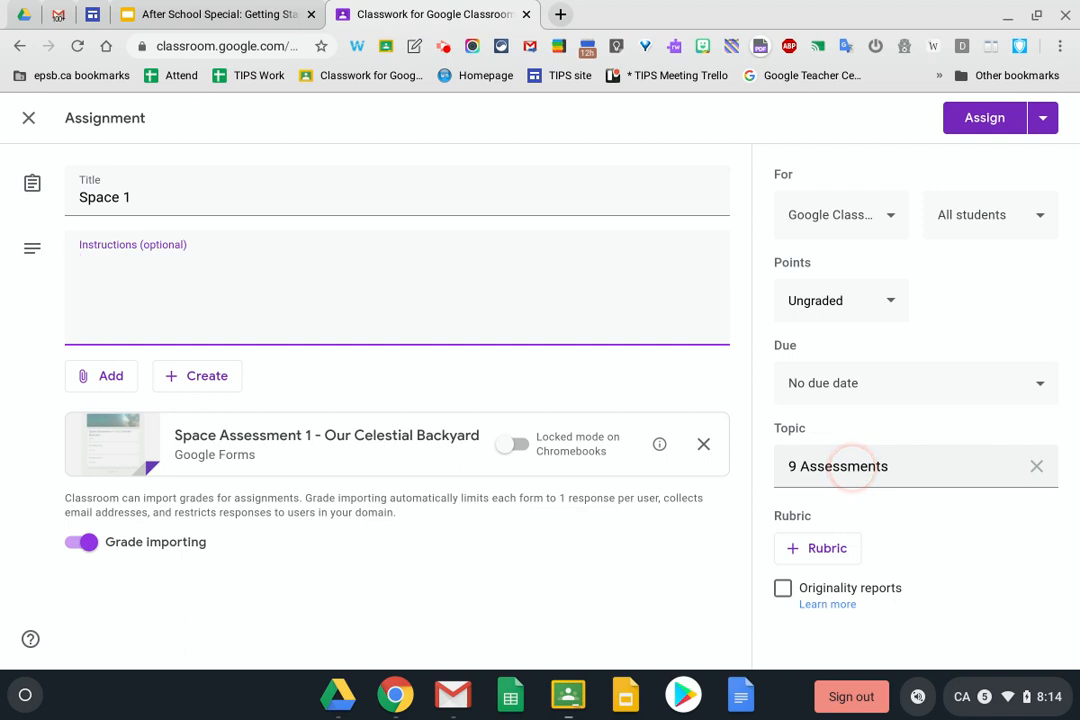
Refile the assignment from 9 Assessments to Unit 2: Space and assign it
click(1038, 468)
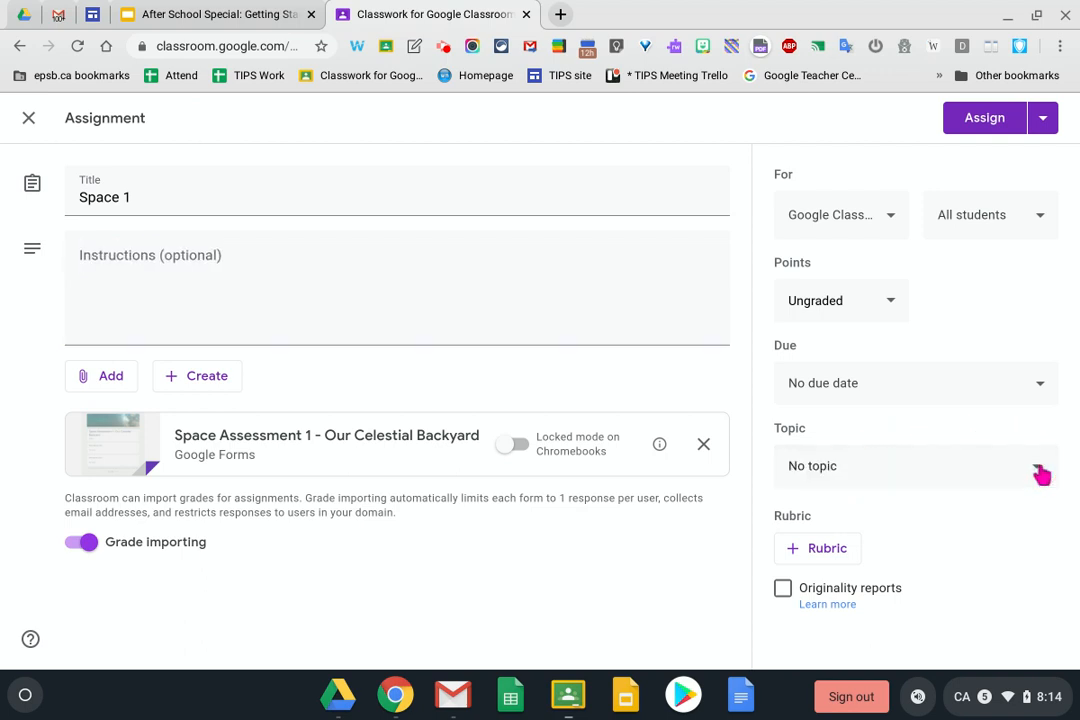
click(911, 465)
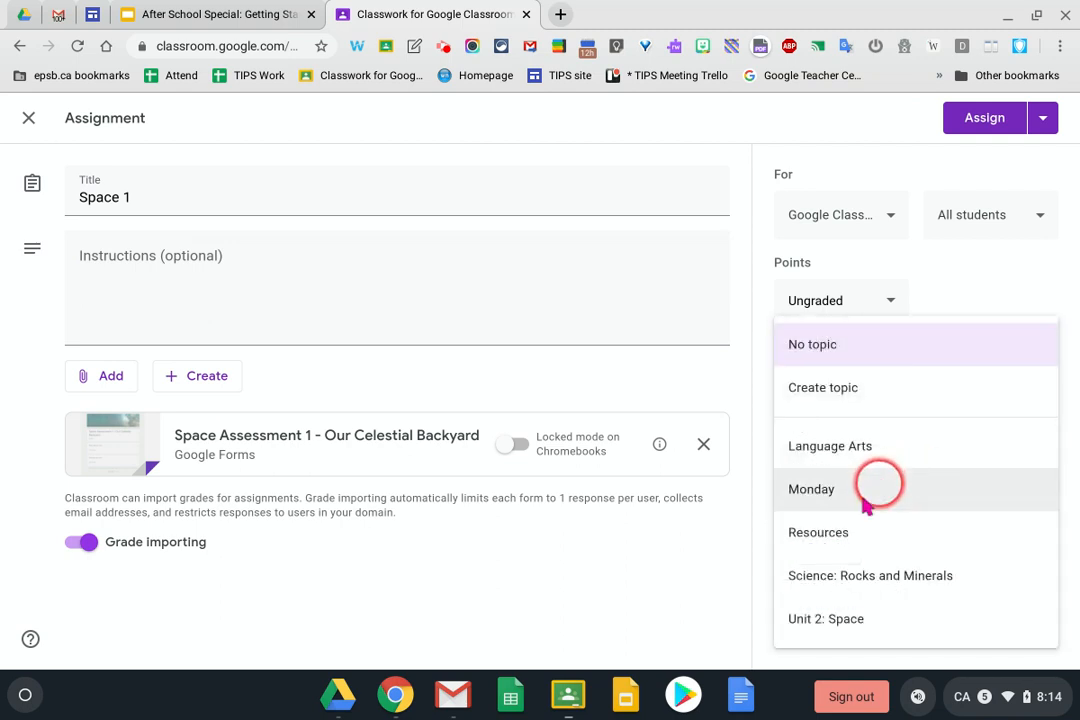
click(822, 615)
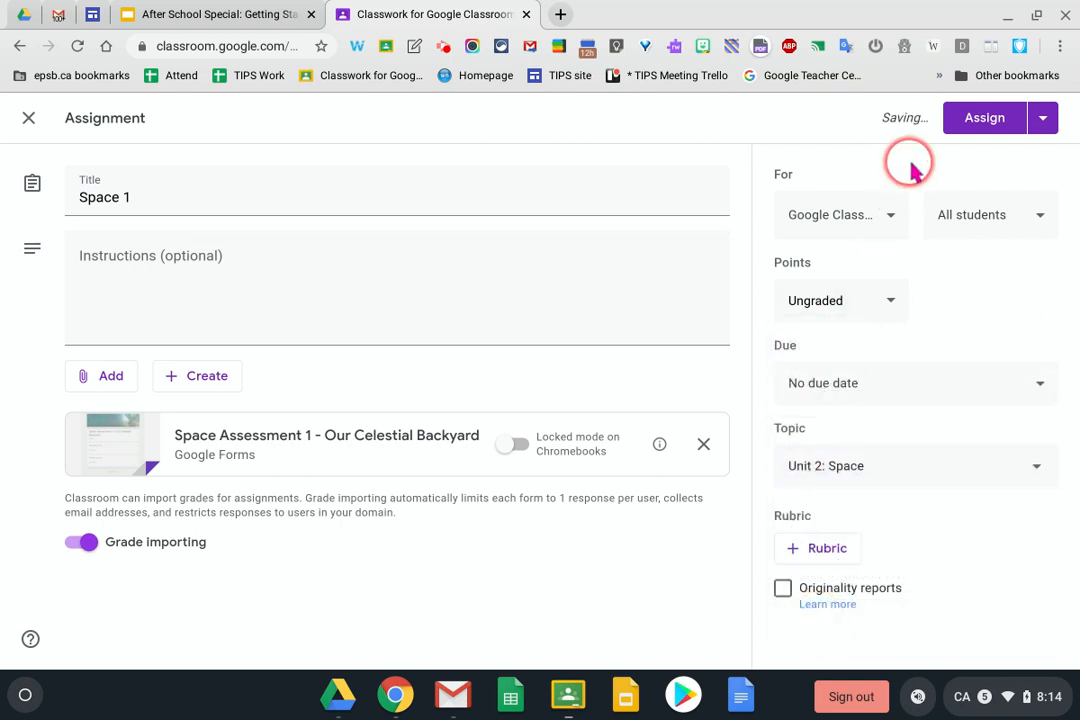
click(983, 119)
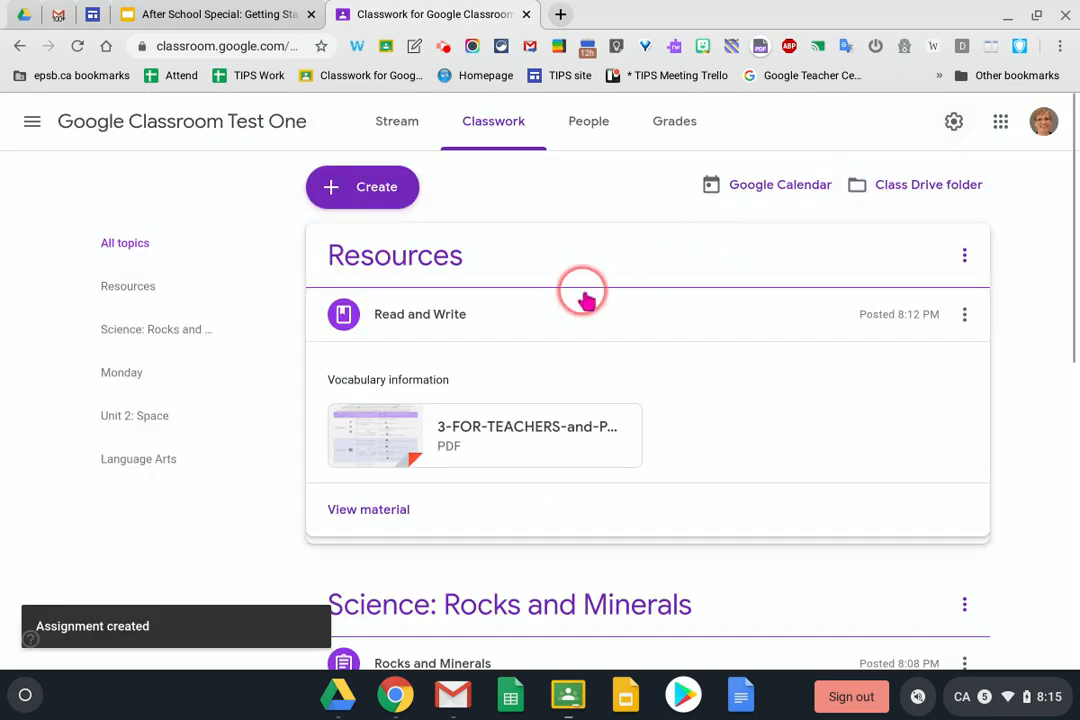
Scan the Classwork page and open the Create menu, closing it without choosing anything
scroll(506, 560, down, 6)
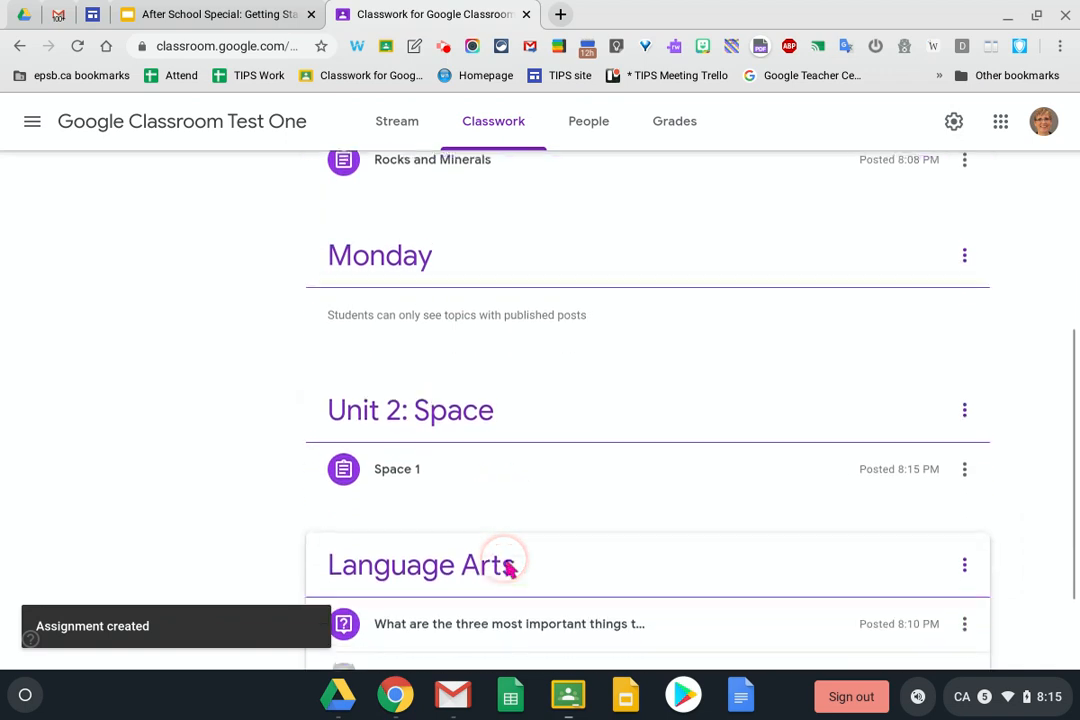
scroll(506, 568, up, 8)
click(362, 186)
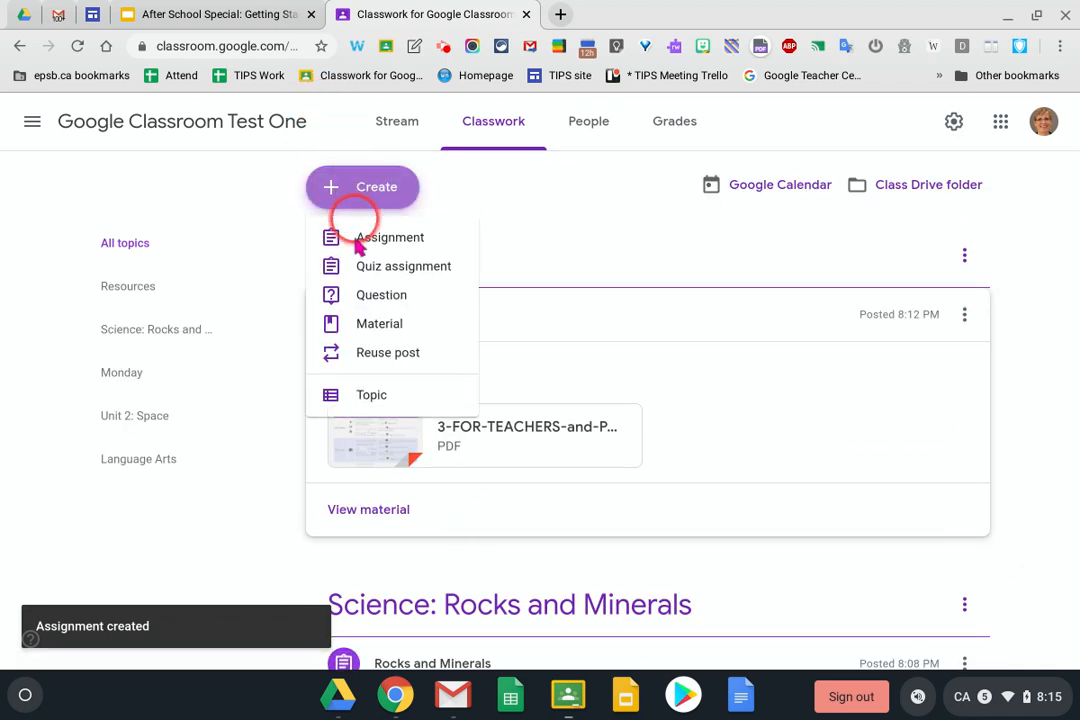
click(547, 226)
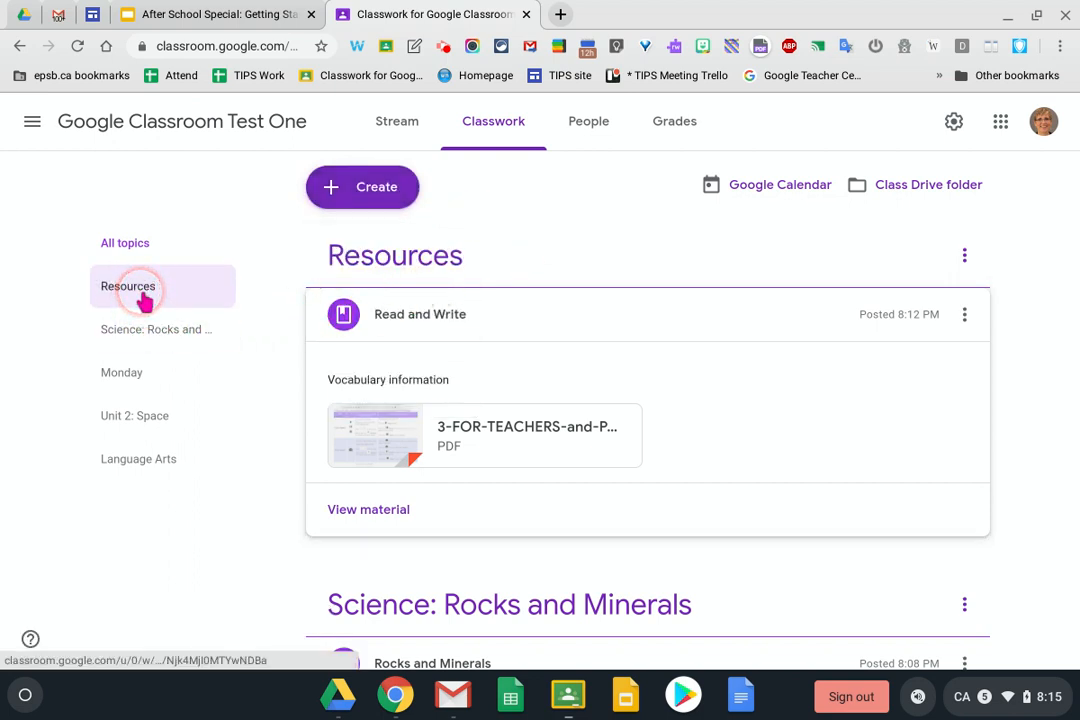
Filter Classwork by Science, Monday, Unit 2: Space and Language Arts, then view People
click(170, 335)
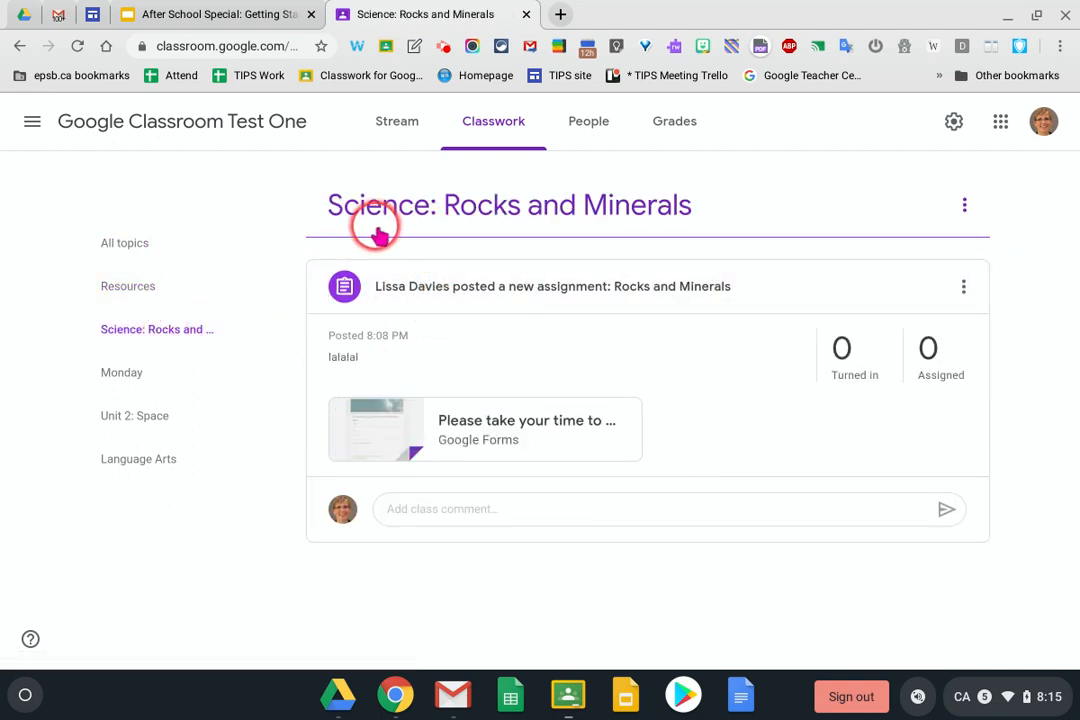
click(138, 385)
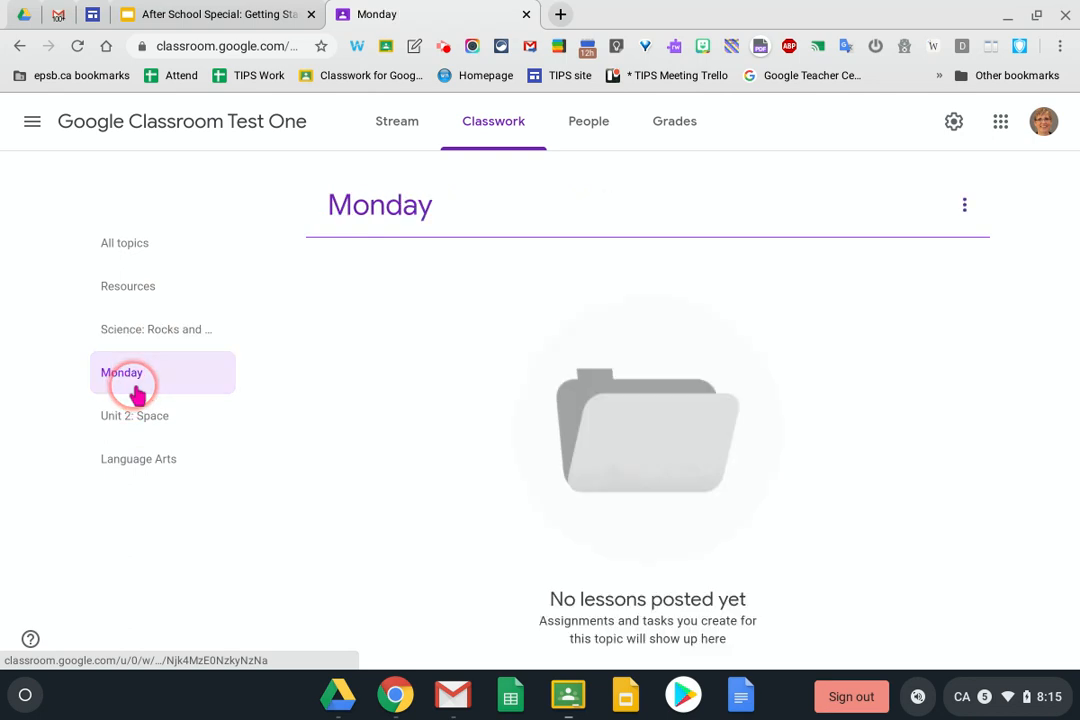
click(131, 416)
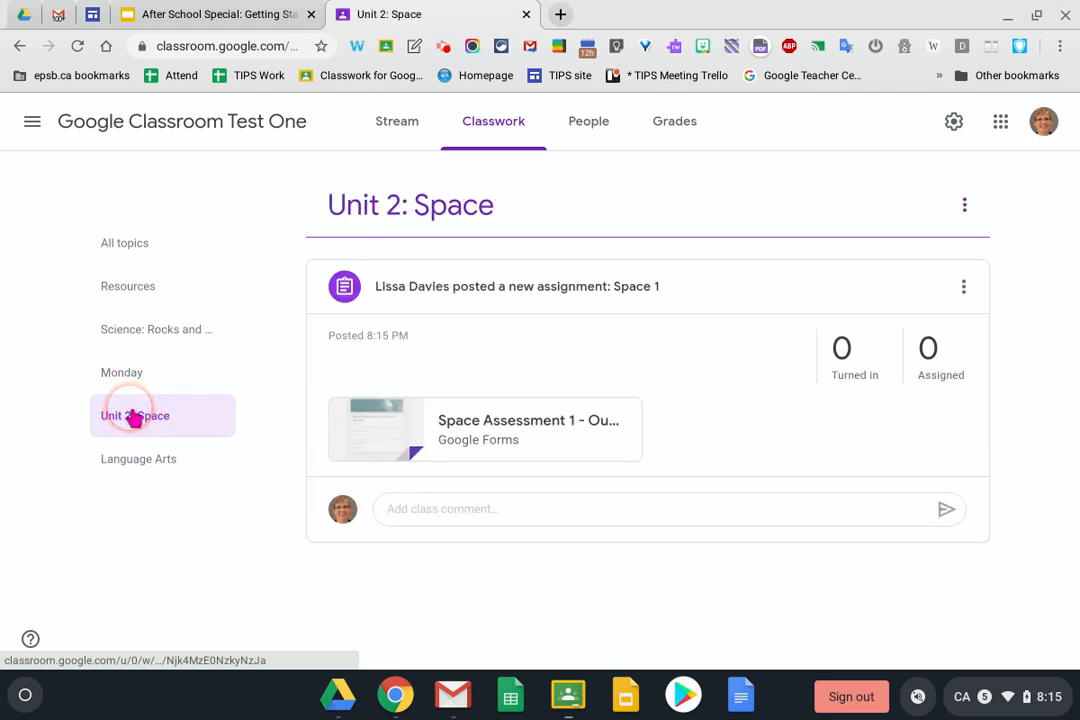
click(137, 462)
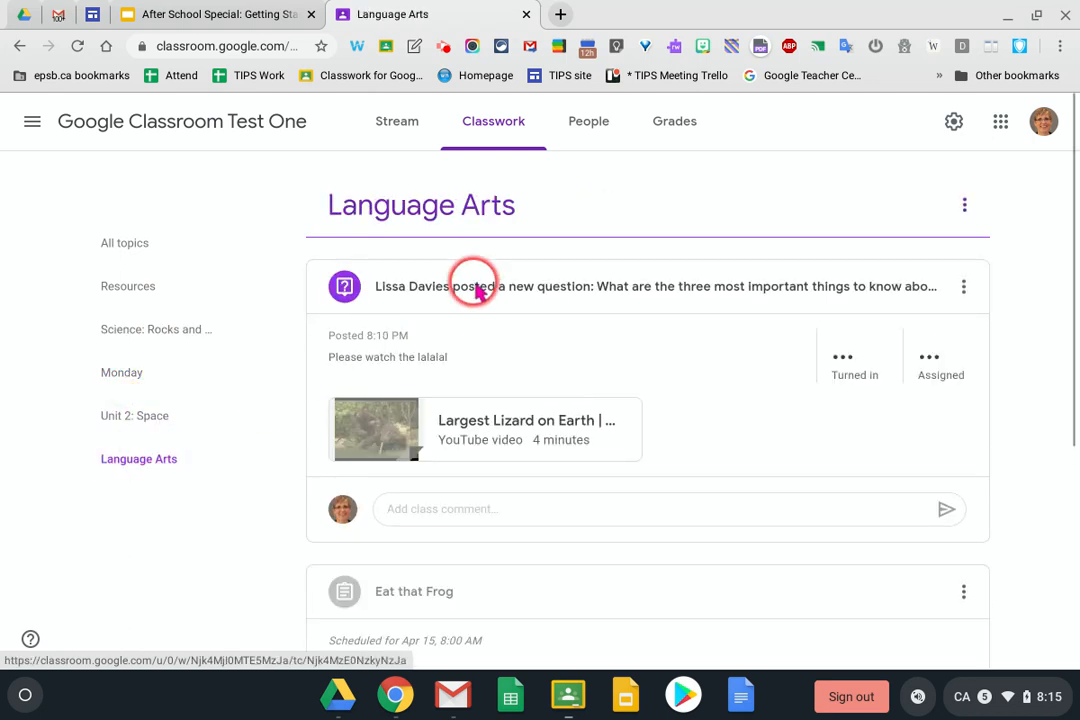
click(591, 130)
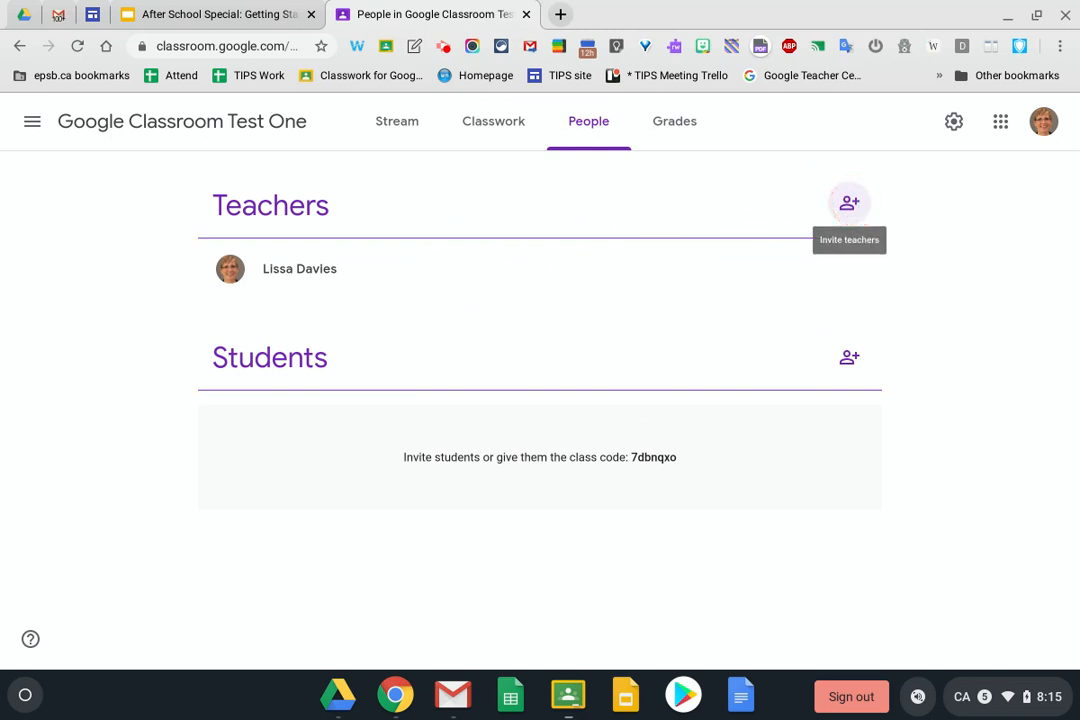
Open and cancel the co-teacher and student invitations, trying a 'per' search without inviting
click(849, 204)
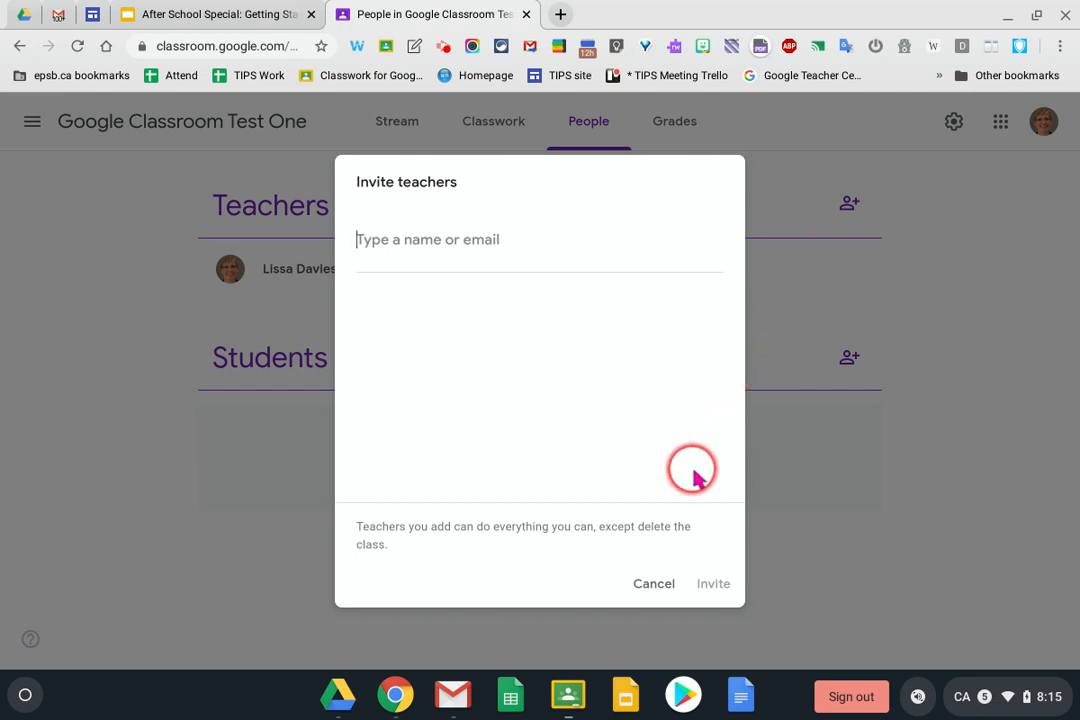
click(655, 584)
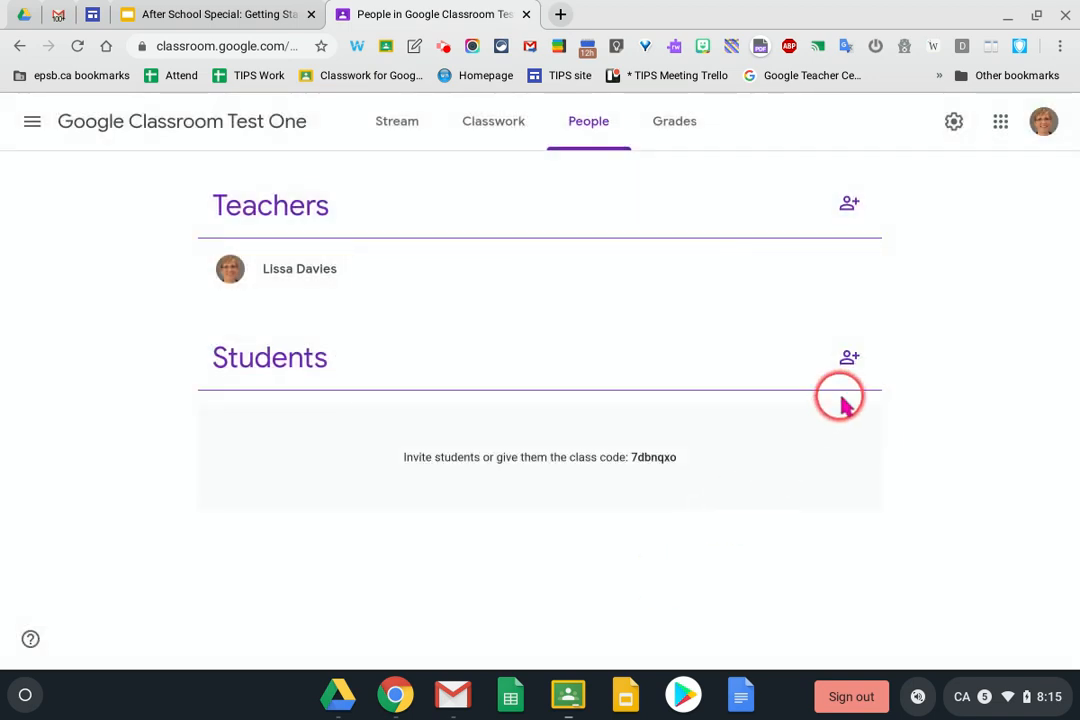
click(849, 359)
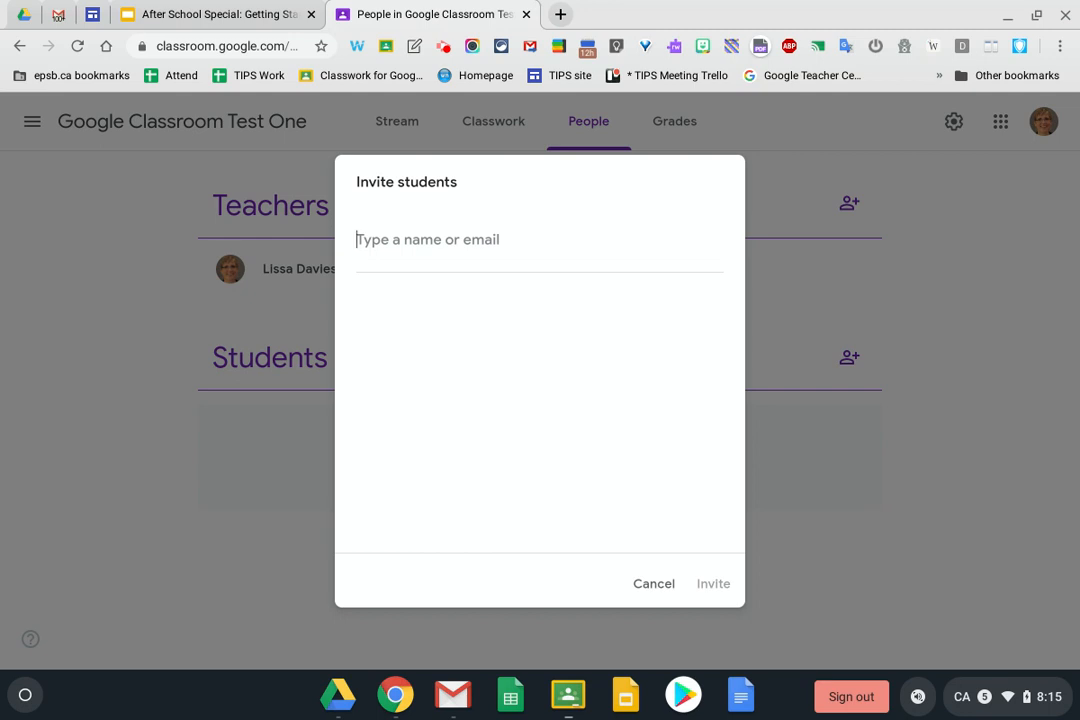
text(per)
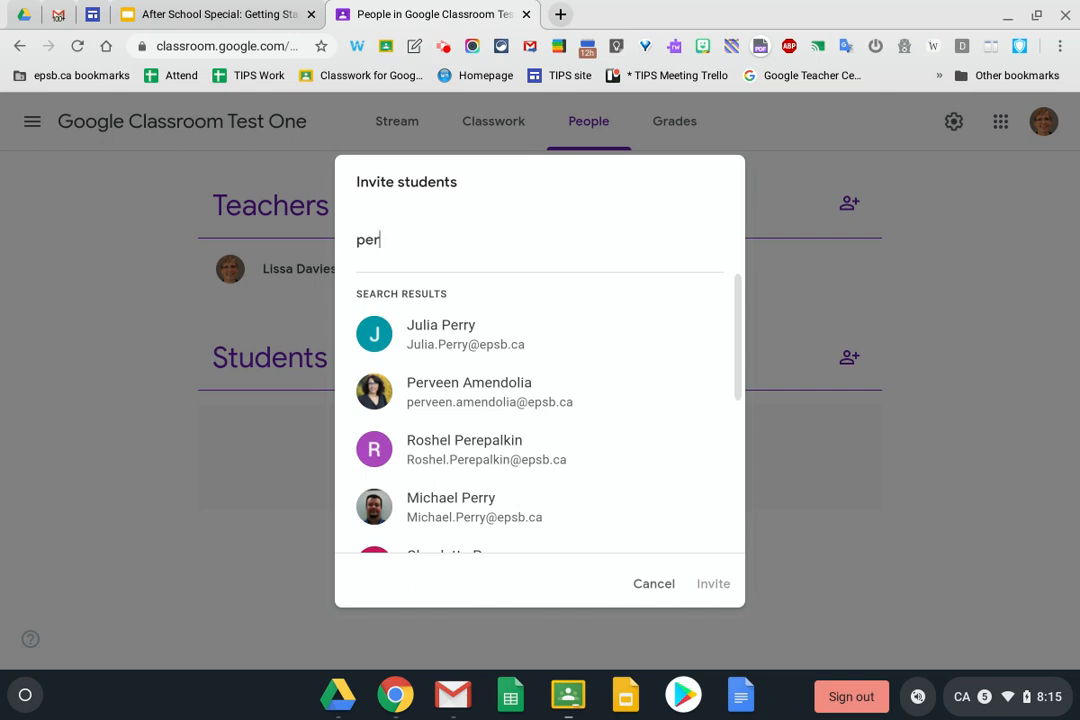
key(BackSpace)
key(BackSpace)
key(BackSpace)
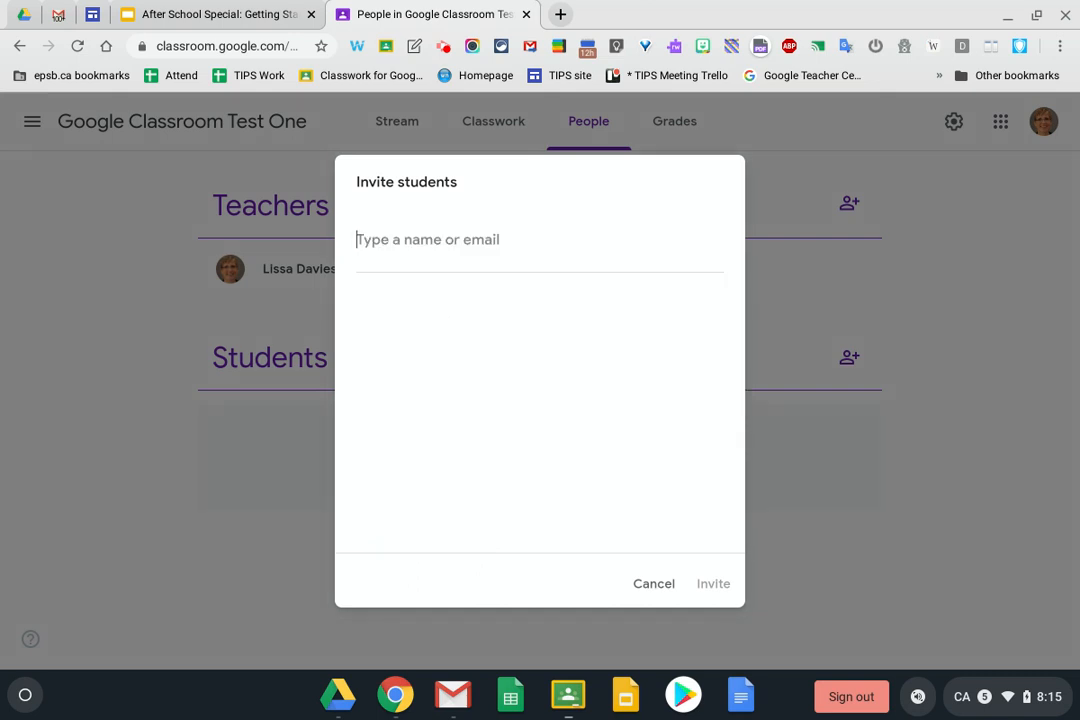
click(655, 585)
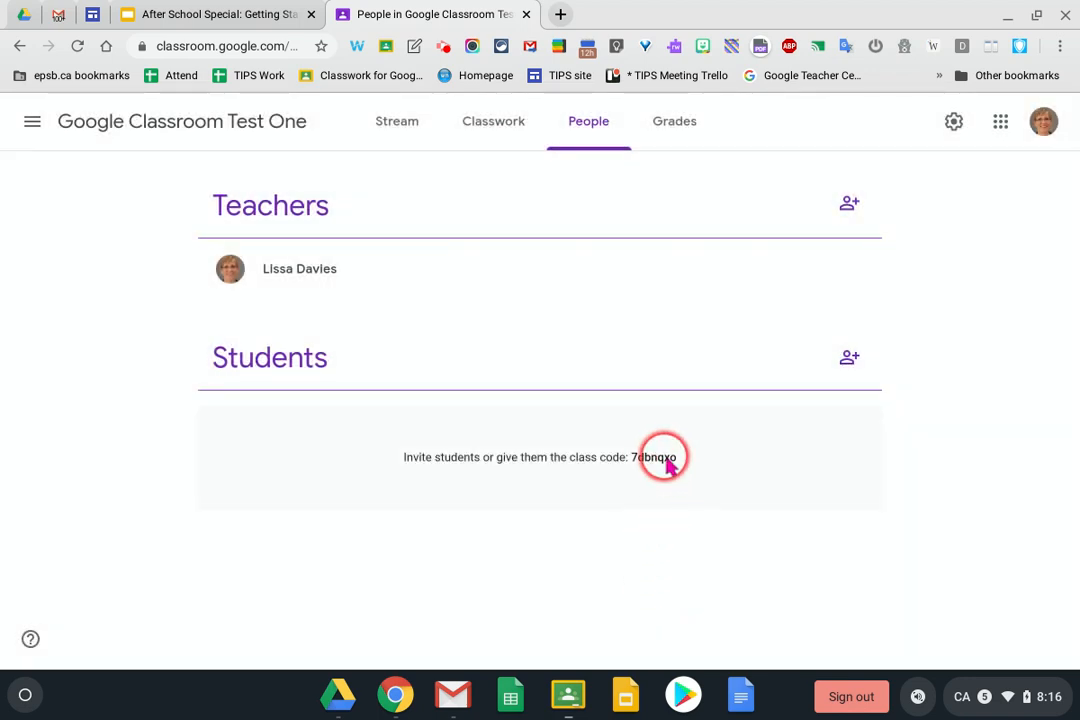
In class settings, display the class code full-screen, reset it, then turn it off
click(954, 124)
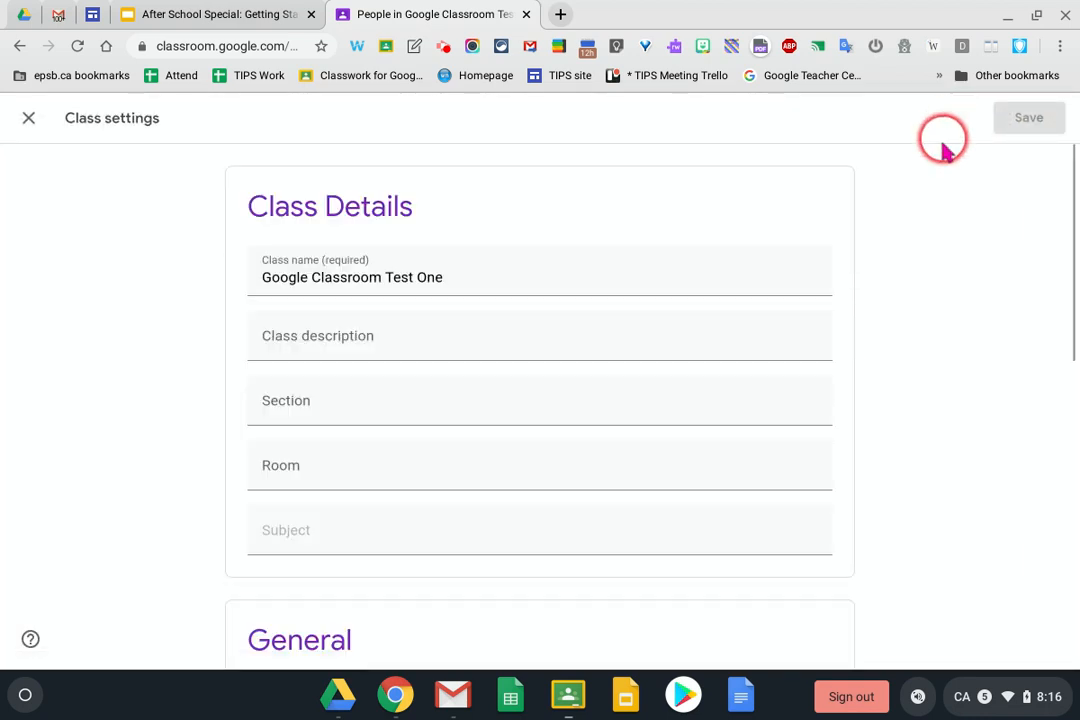
scroll(647, 398, down, 1)
scroll(647, 398, down, 4)
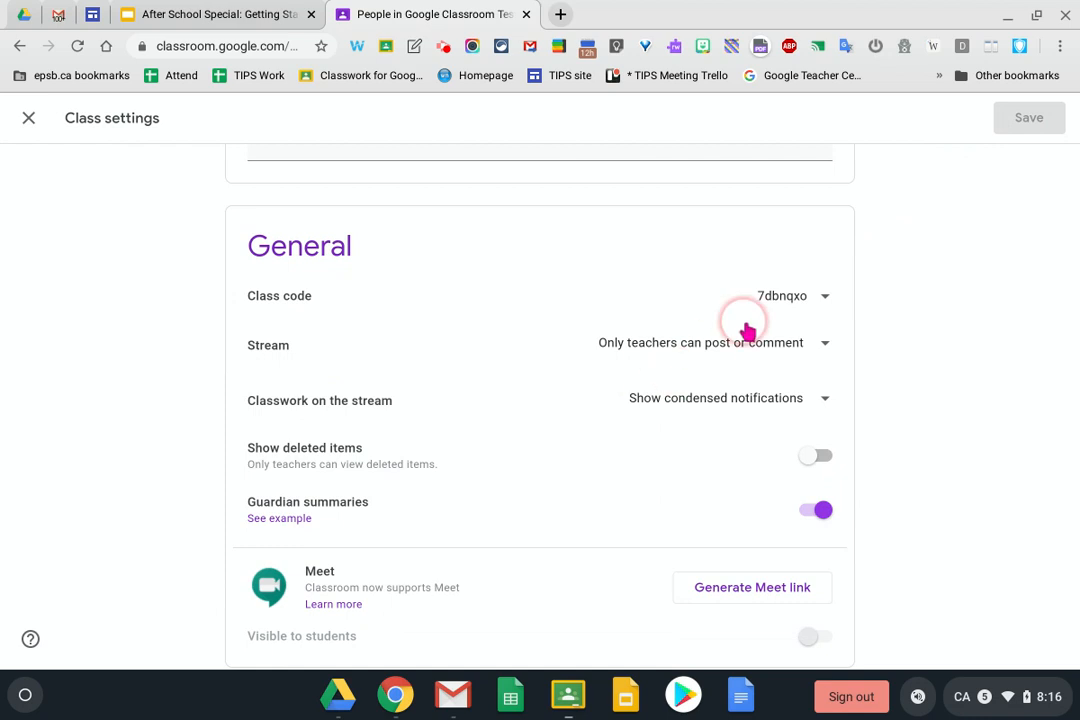
click(826, 297)
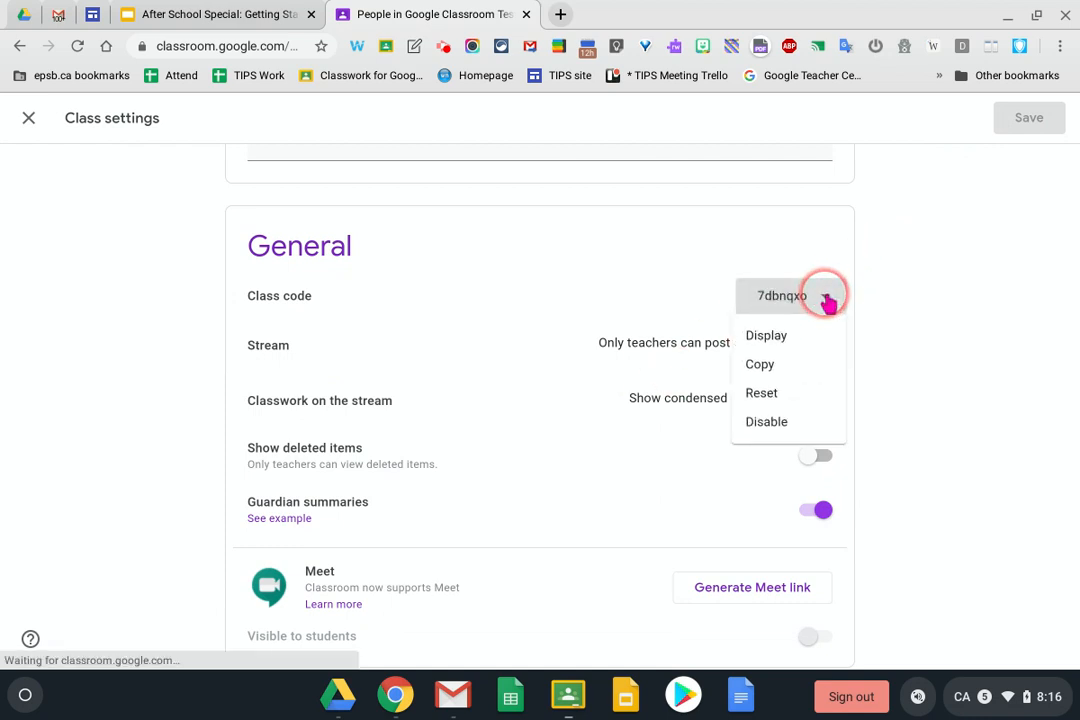
click(766, 338)
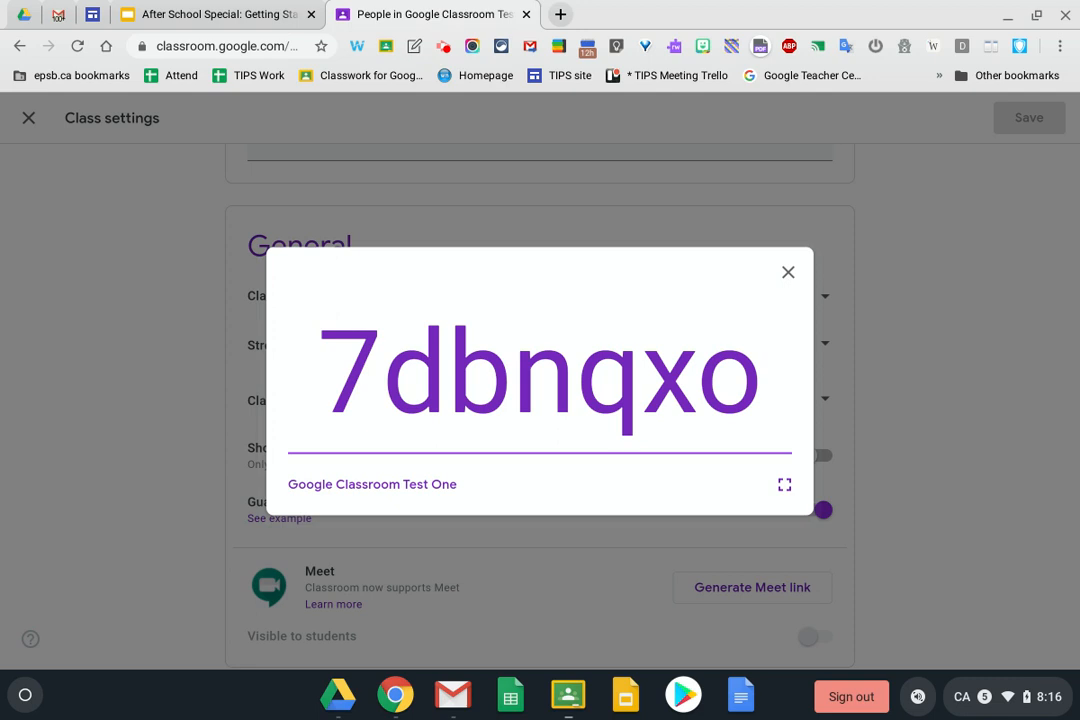
click(788, 270)
click(822, 298)
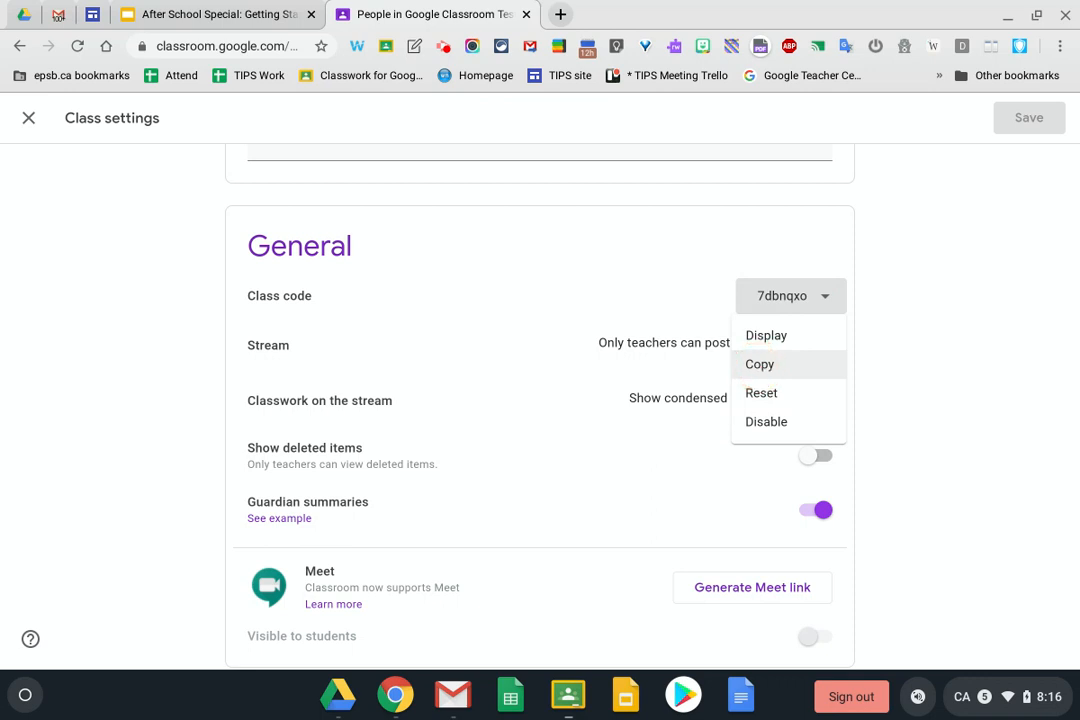
click(757, 398)
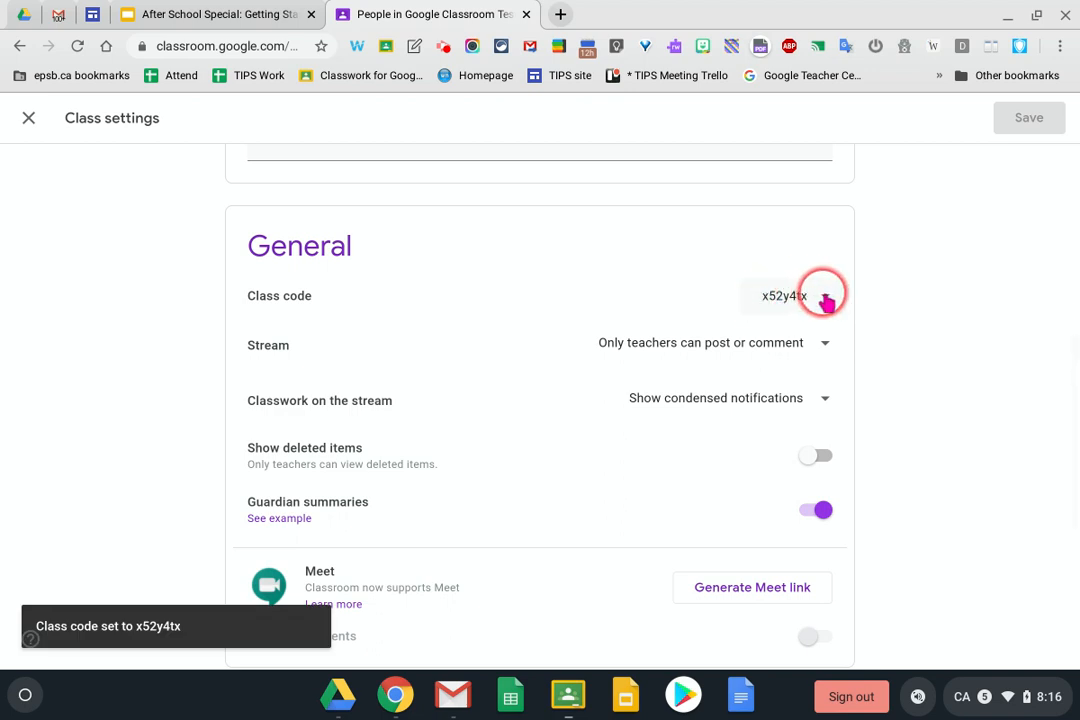
click(826, 298)
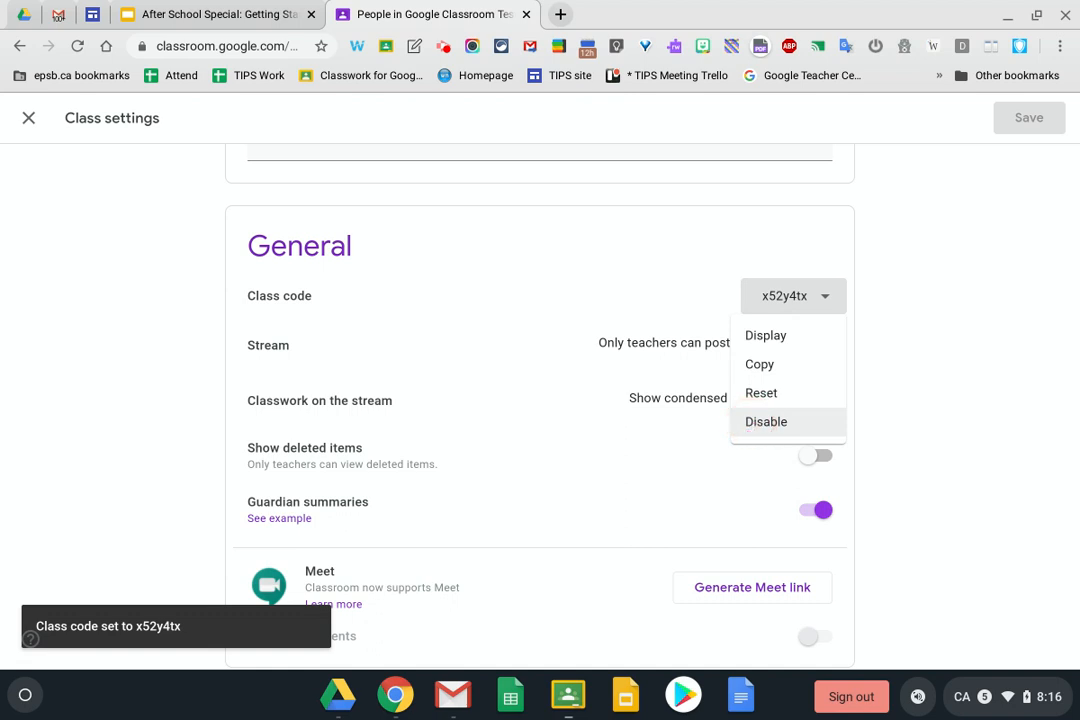
click(755, 430)
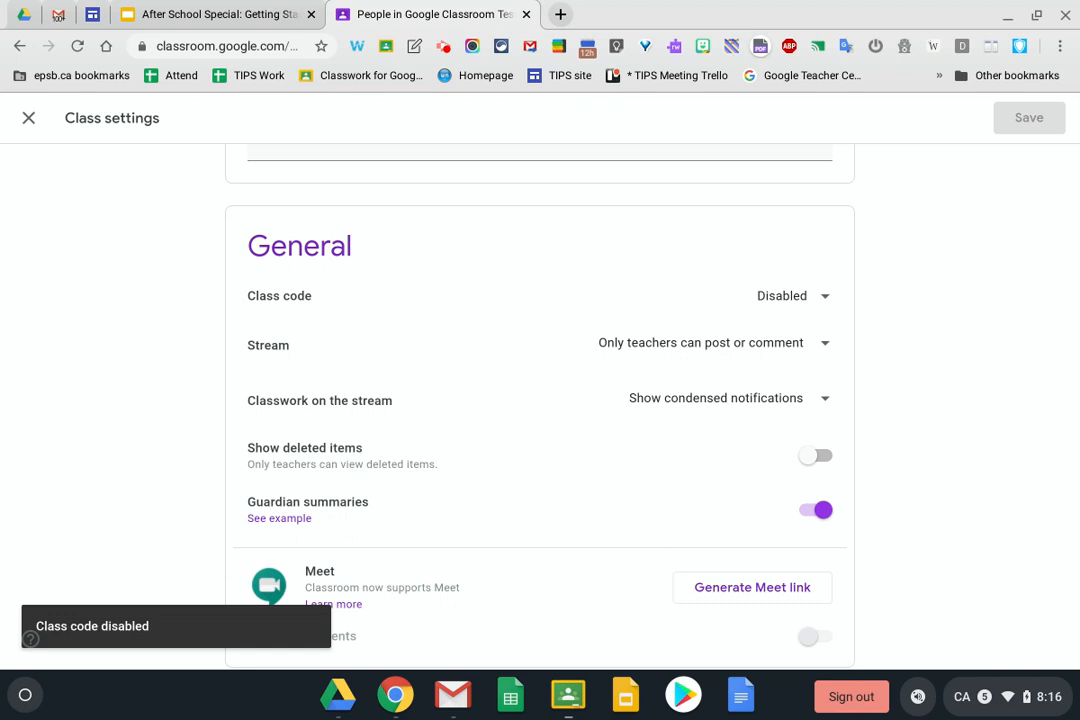
Generate a Meet link, keep it visible to students, and save the settings
scroll(430, 470, down, 2)
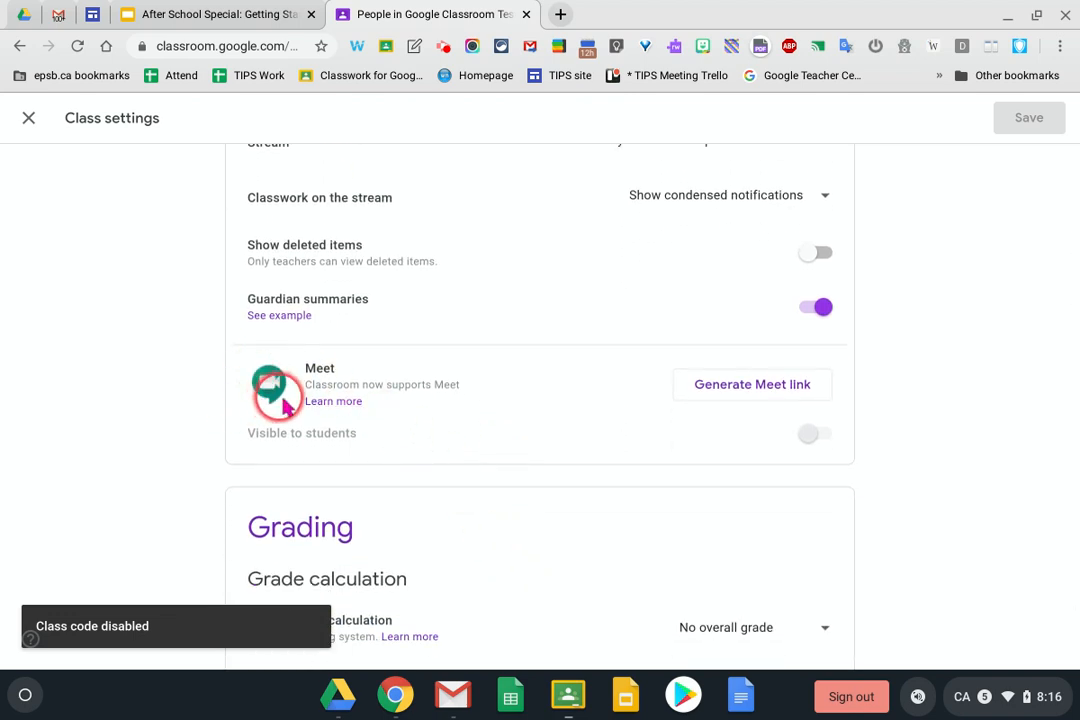
click(740, 393)
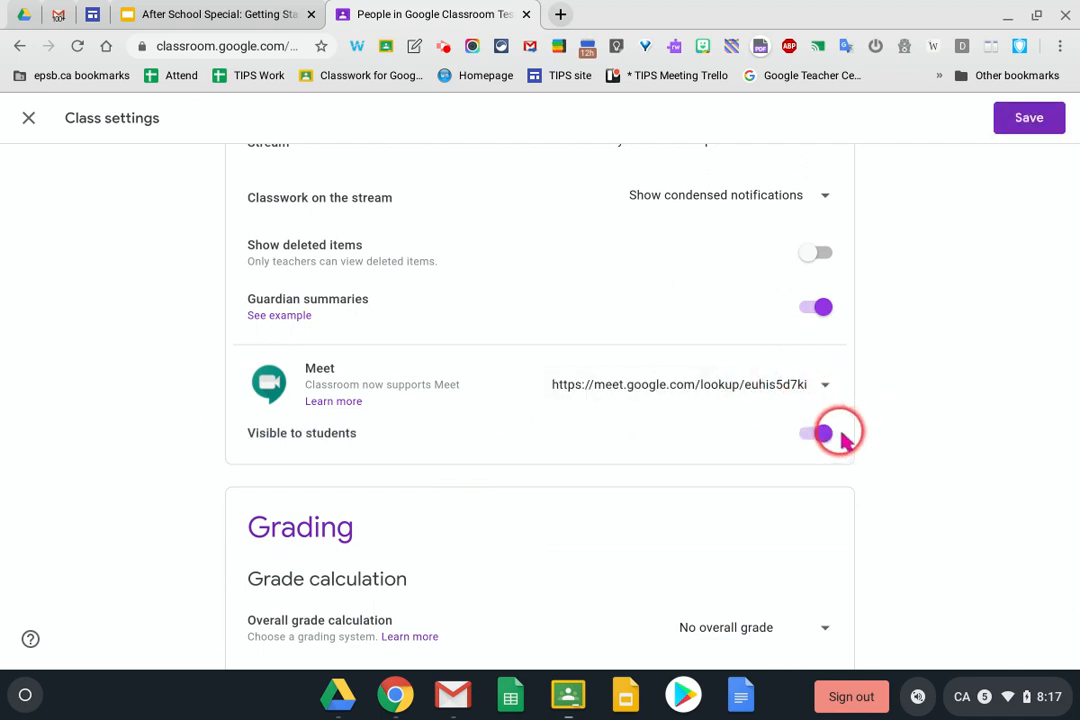
click(810, 435)
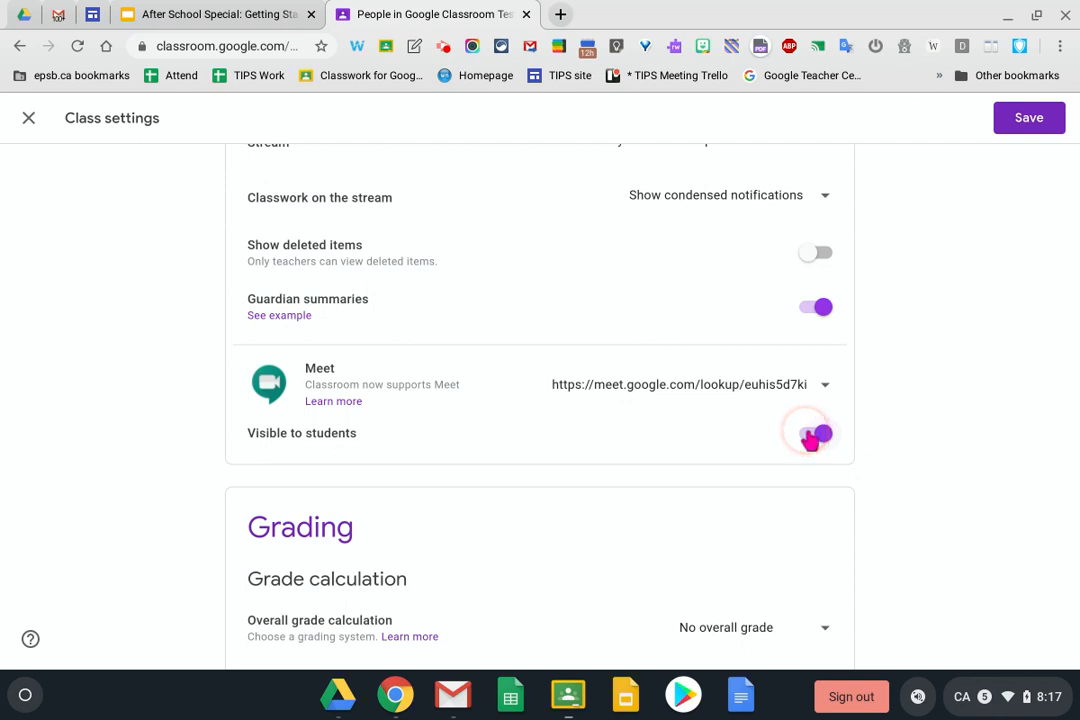
click(812, 436)
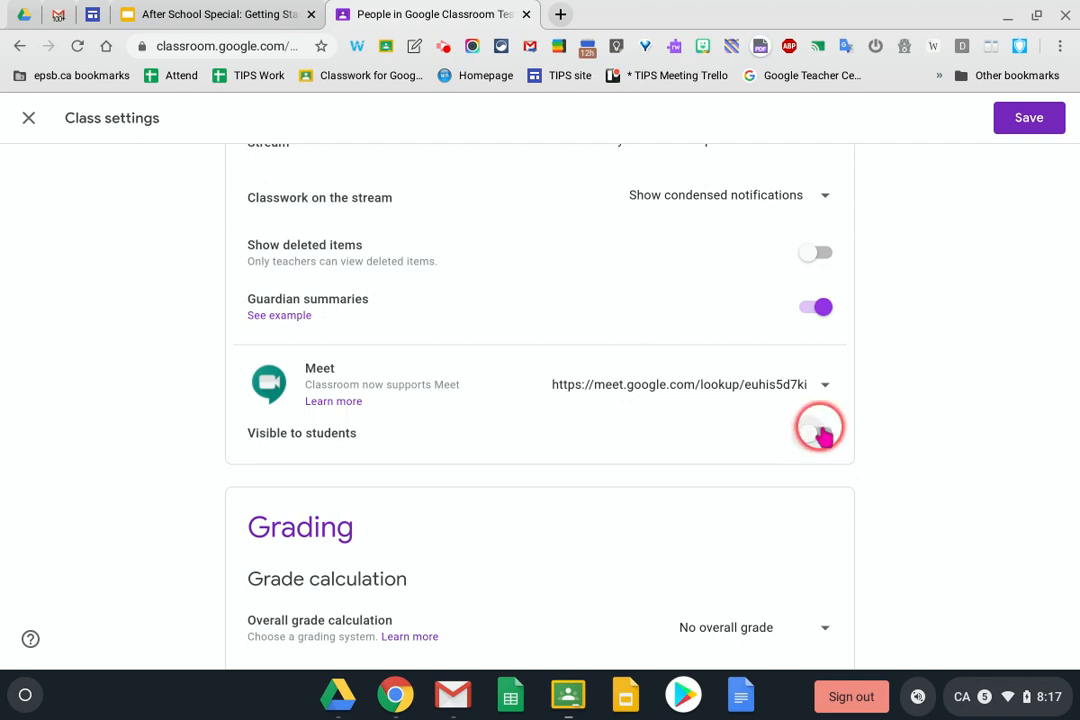
click(816, 436)
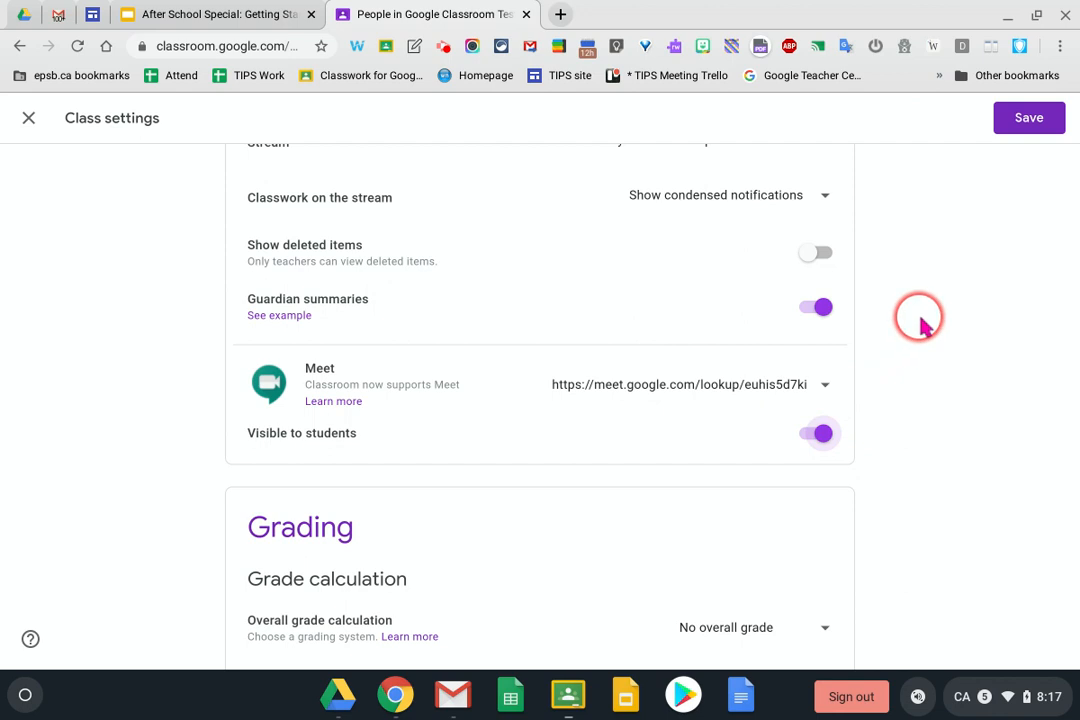
click(1025, 125)
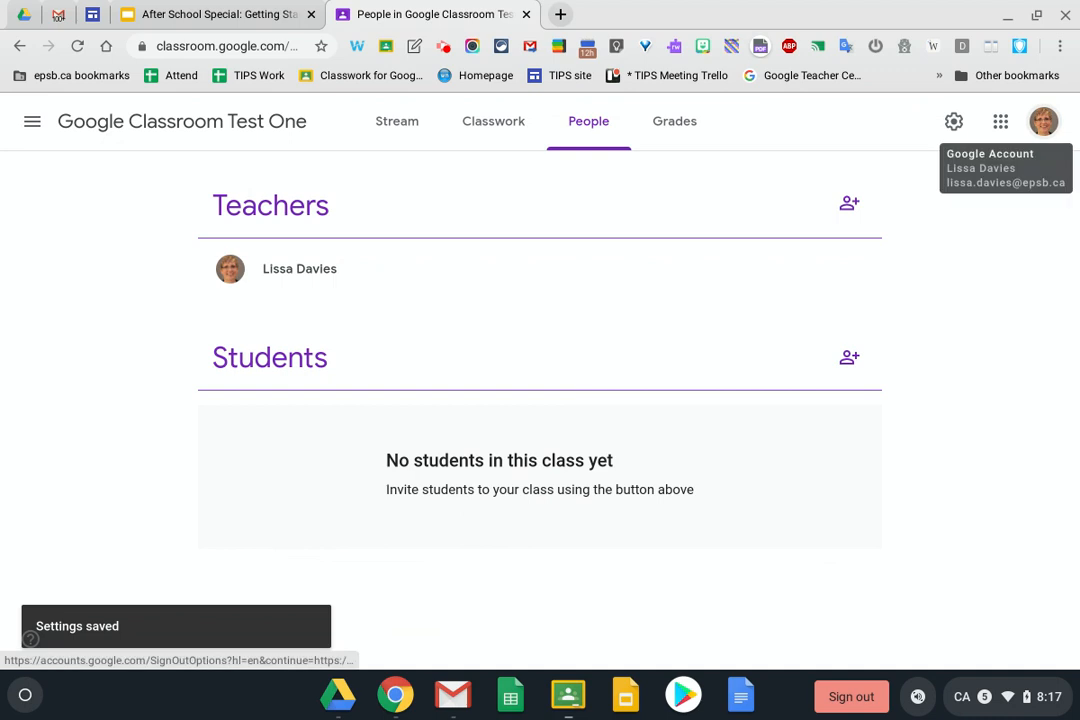
Check Stream and Grades, then switch to Google Meet Test Class Thursday from the class list
click(166, 130)
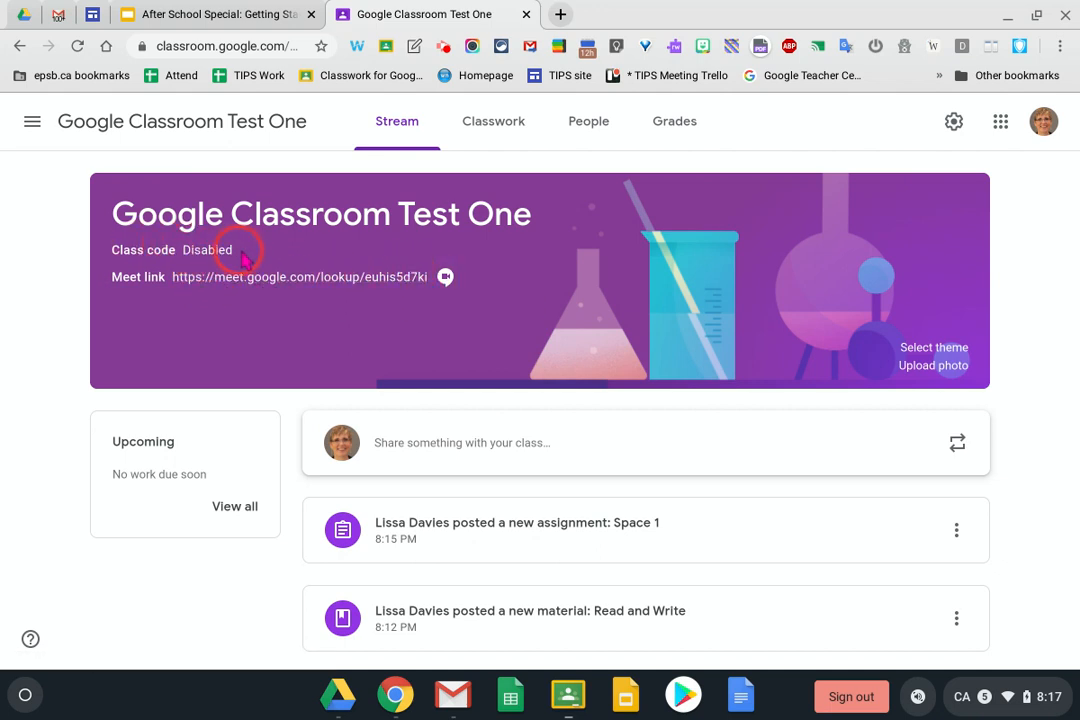
click(675, 125)
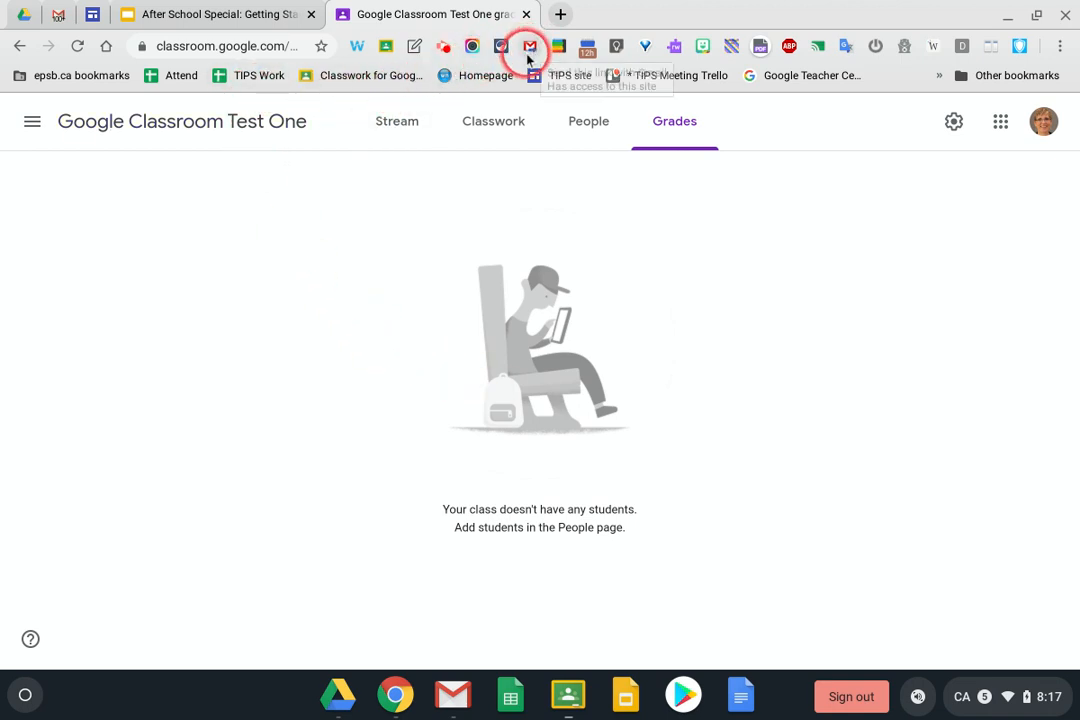
click(33, 124)
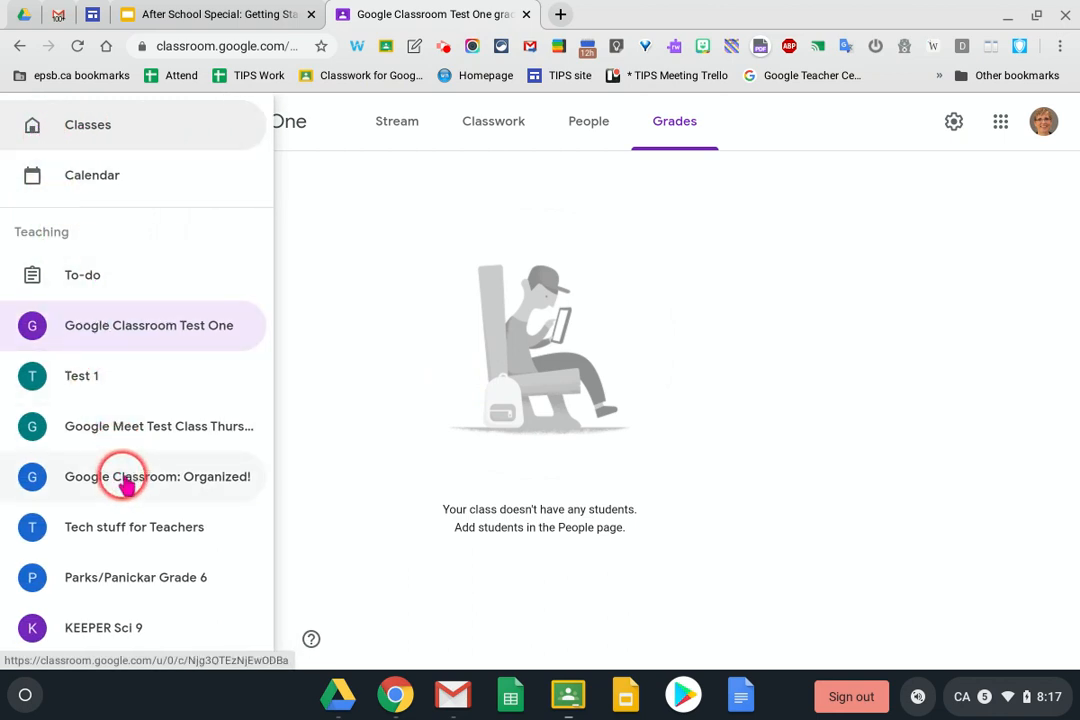
scroll(129, 574, down, 1)
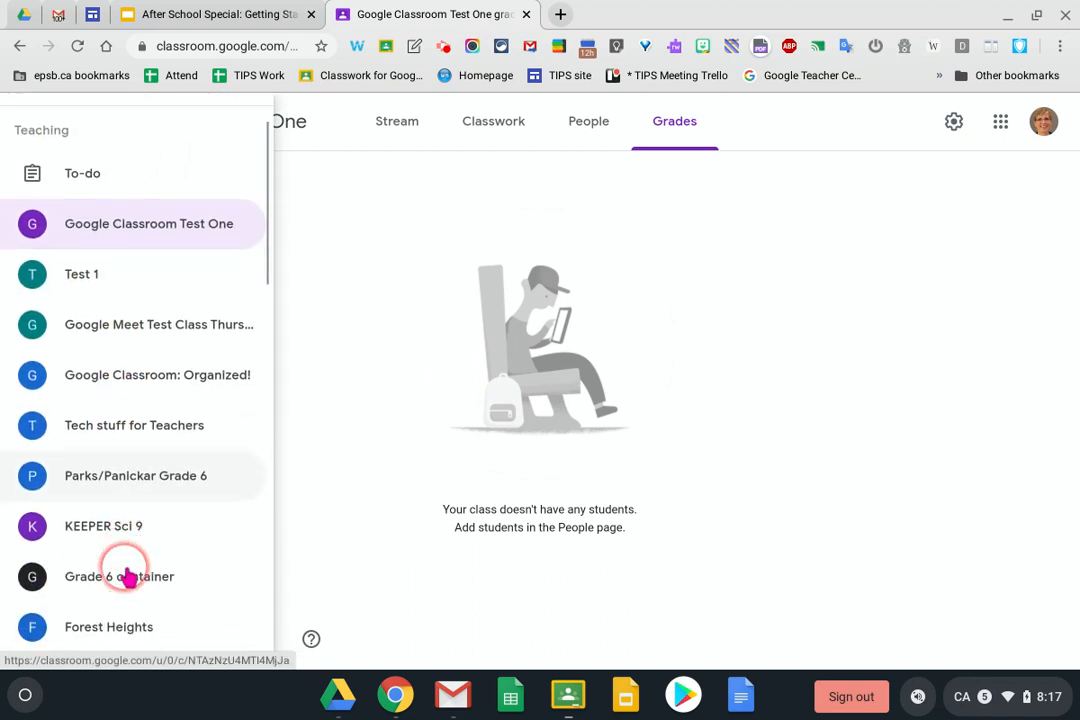
scroll(129, 576, down, 2)
scroll(131, 468, down, 4)
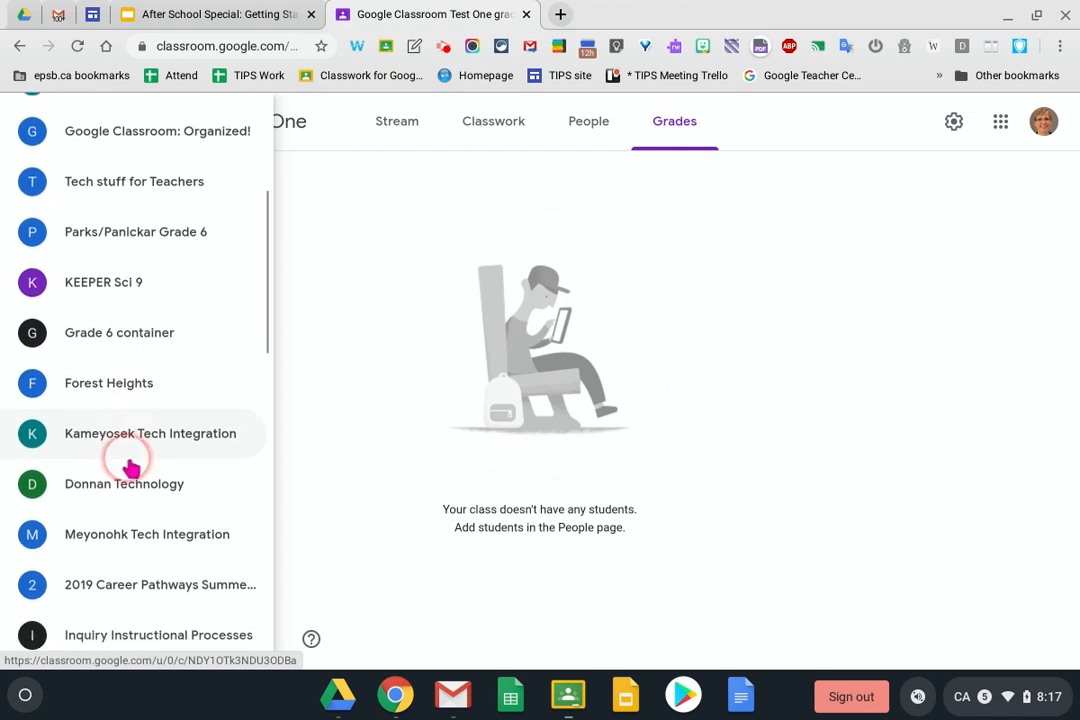
scroll(130, 160, down, 3)
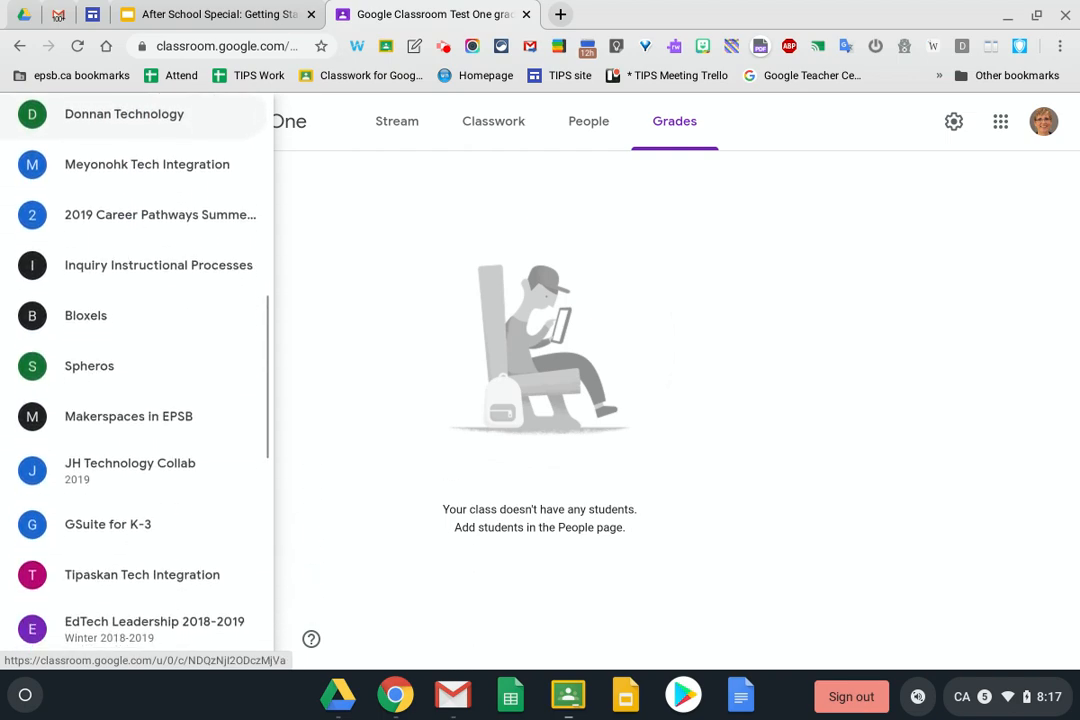
scroll(130, 370, up, 10)
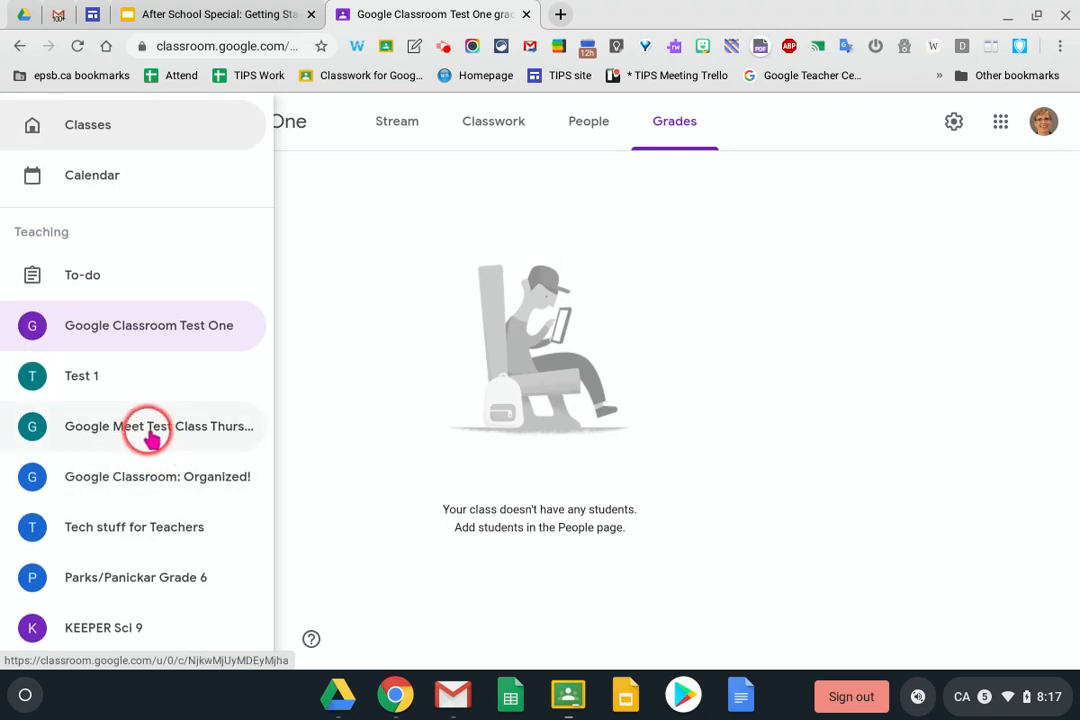
click(152, 427)
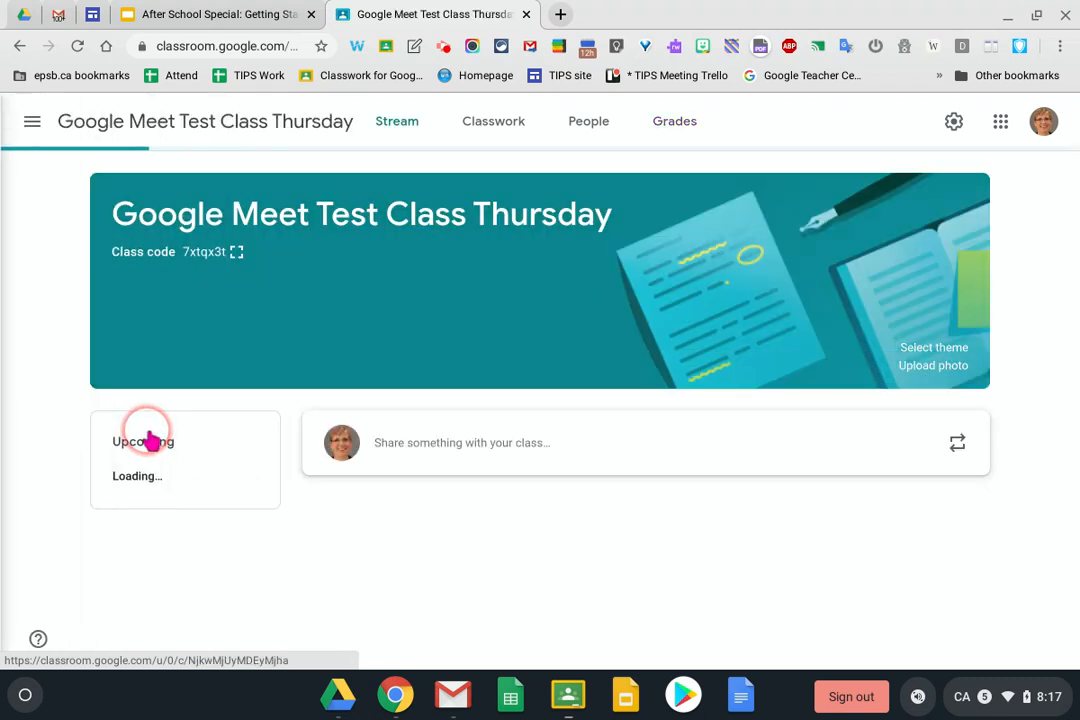
View the Thursday class gradebook, glance at its Classwork, and return to Grades
click(674, 125)
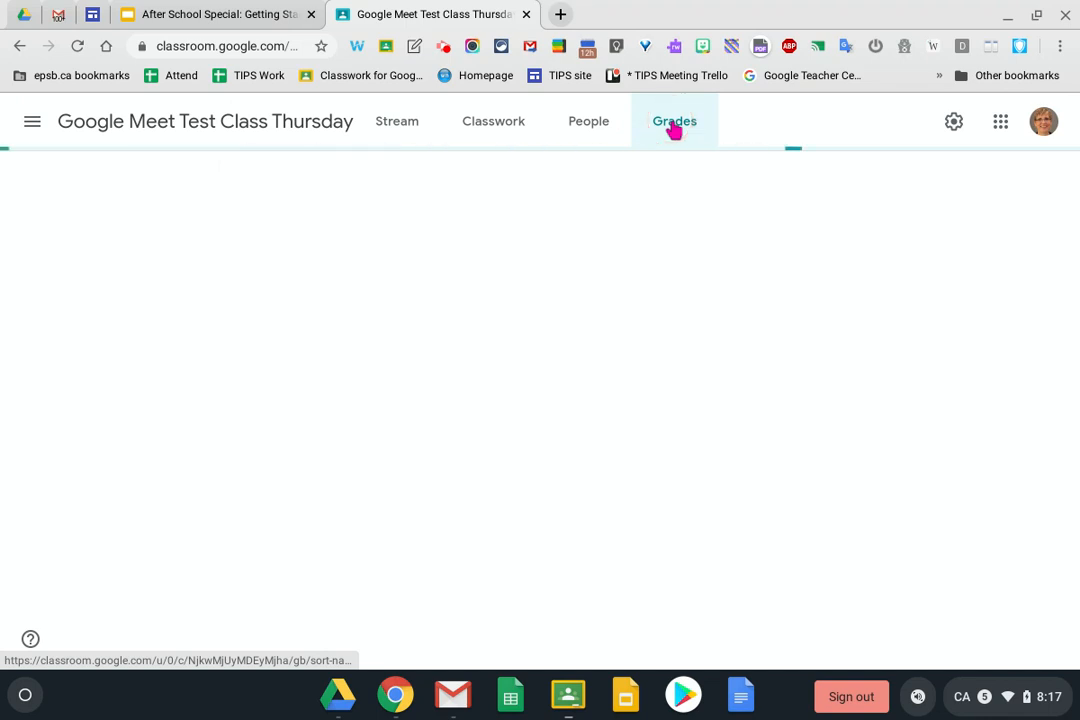
click(655, 178)
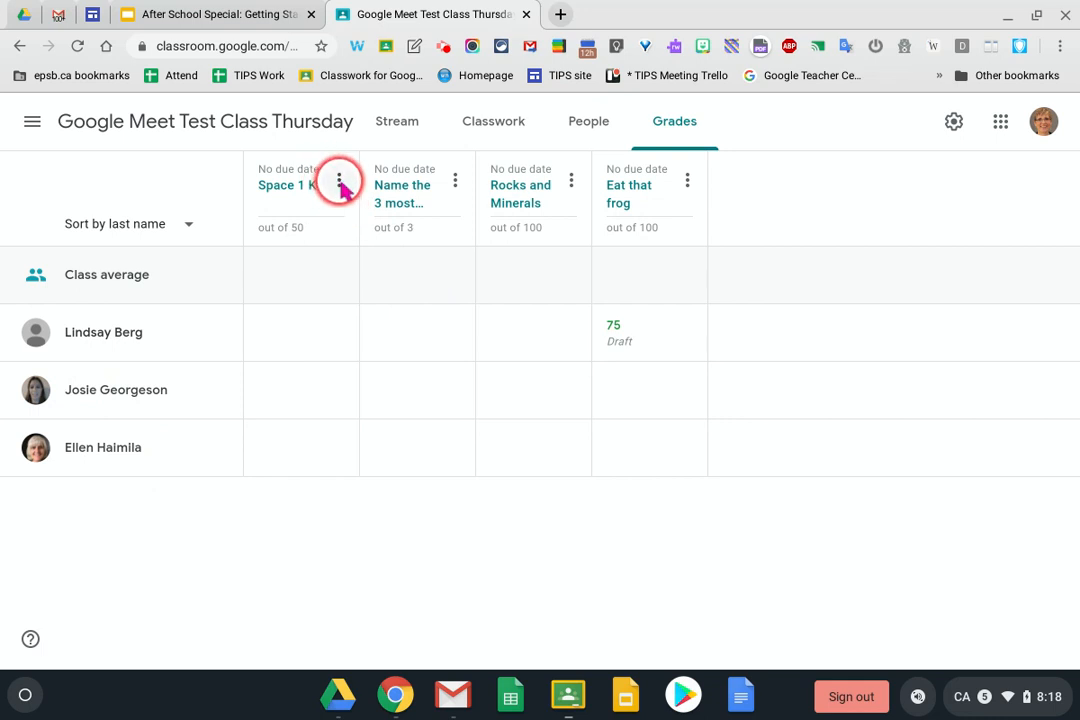
click(496, 127)
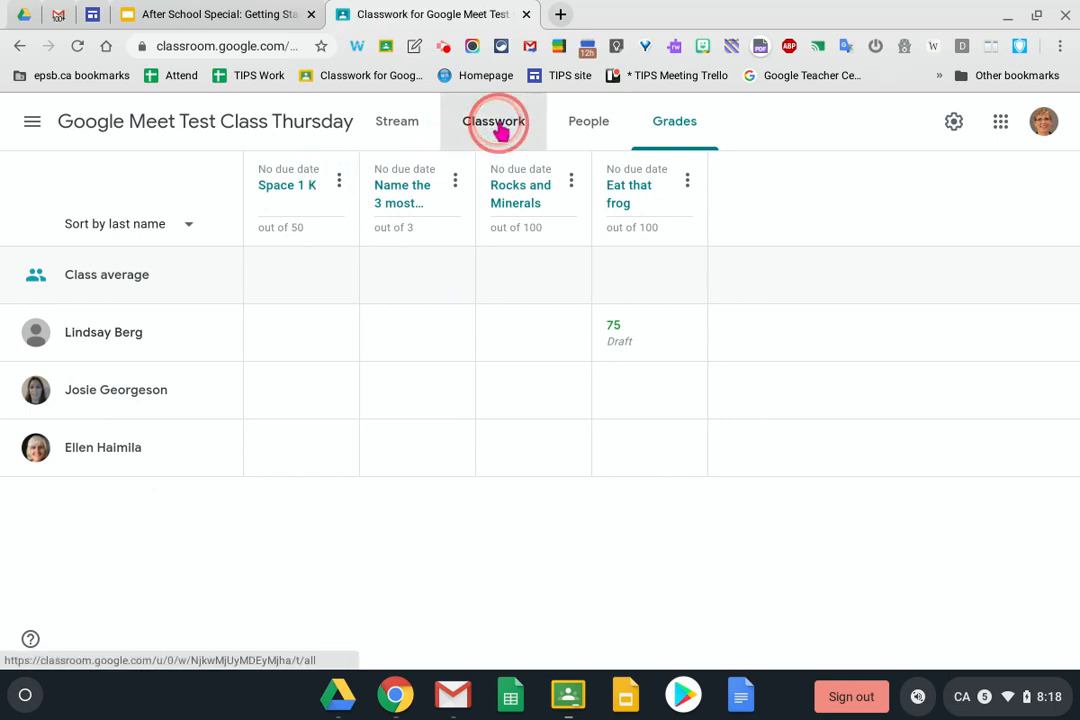
scroll(501, 405, down, 2)
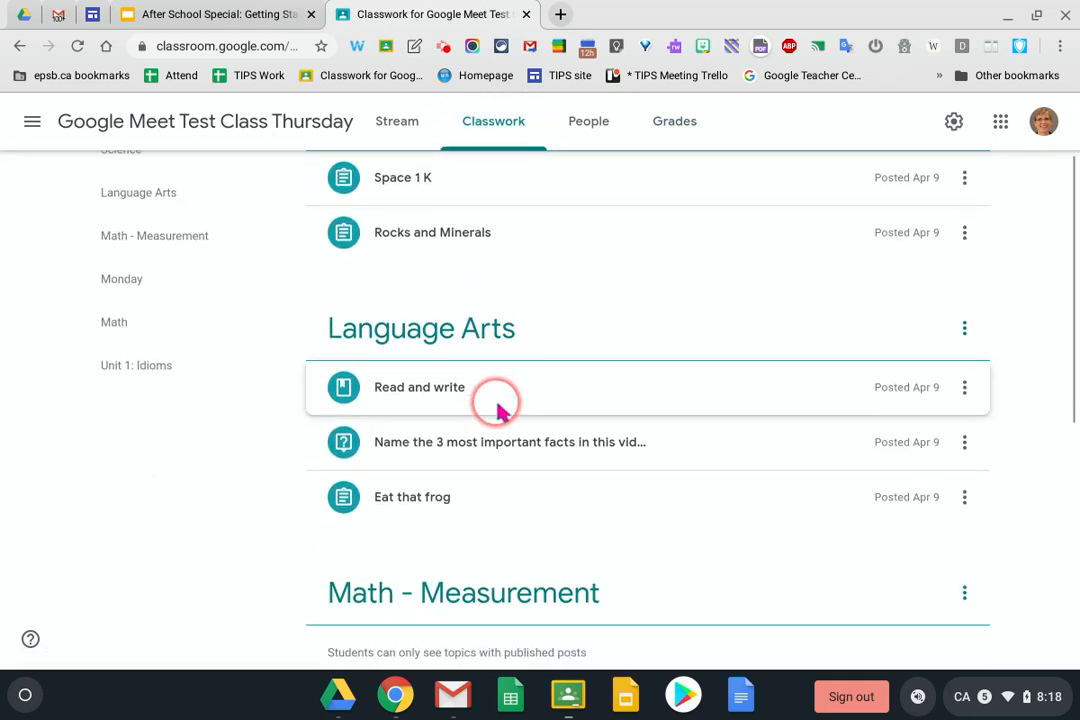
scroll(500, 408, down, 3)
scroll(497, 412, up, 5)
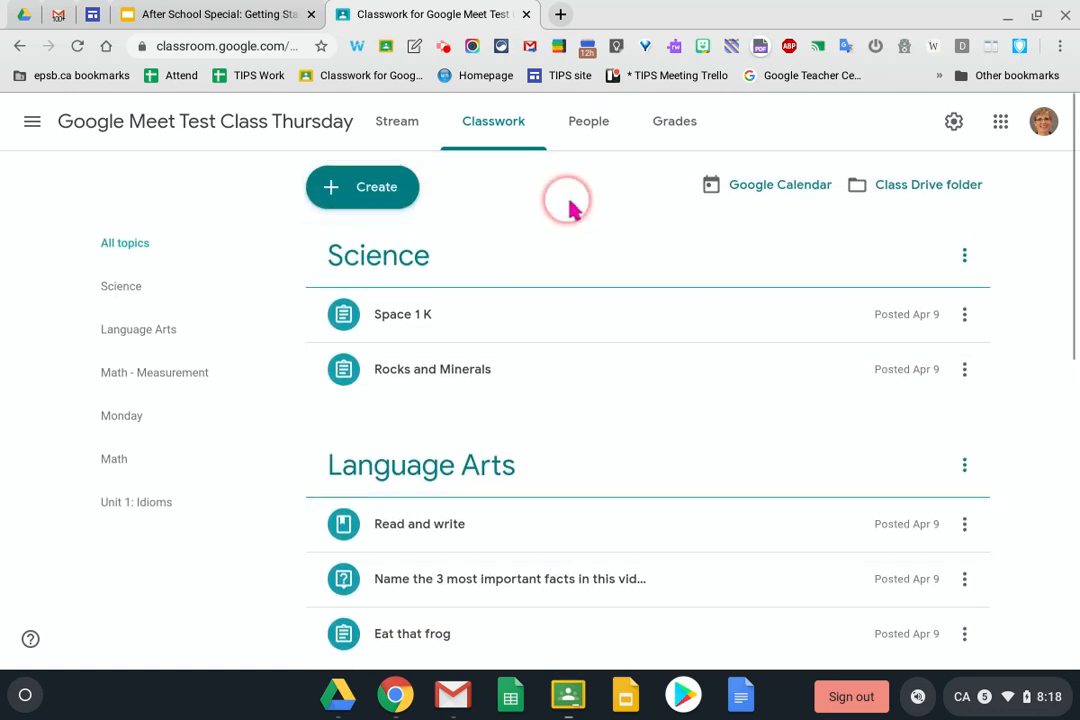
click(683, 123)
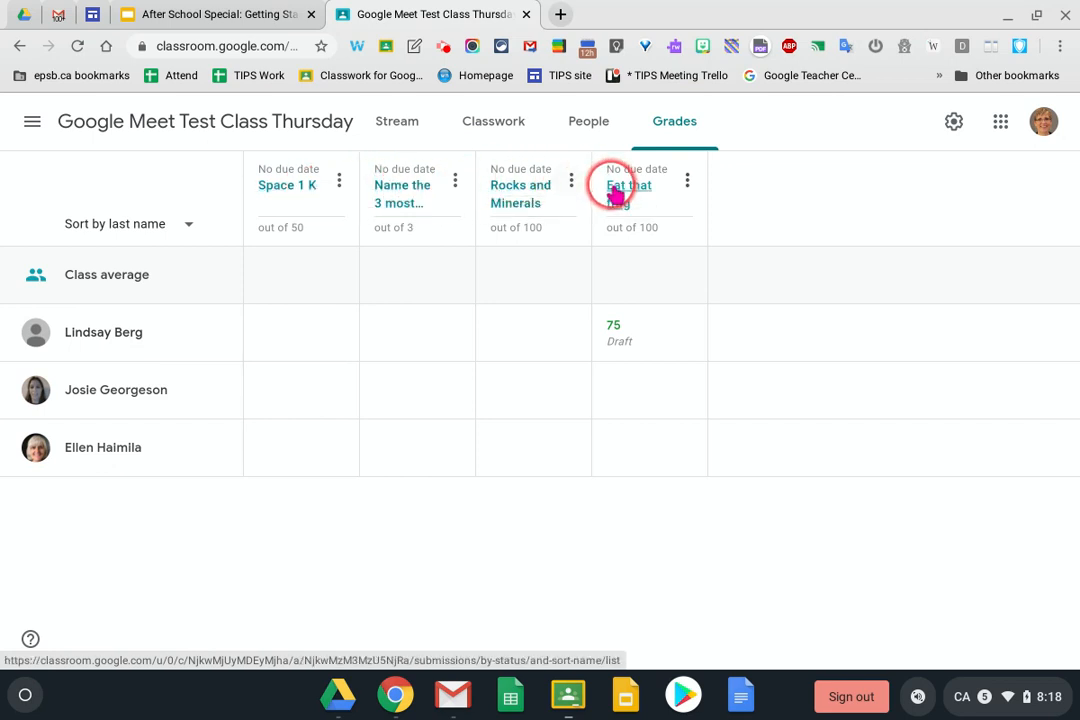
Give the second student a draft grade of 55 for Eat that frog
click(688, 183)
click(624, 252)
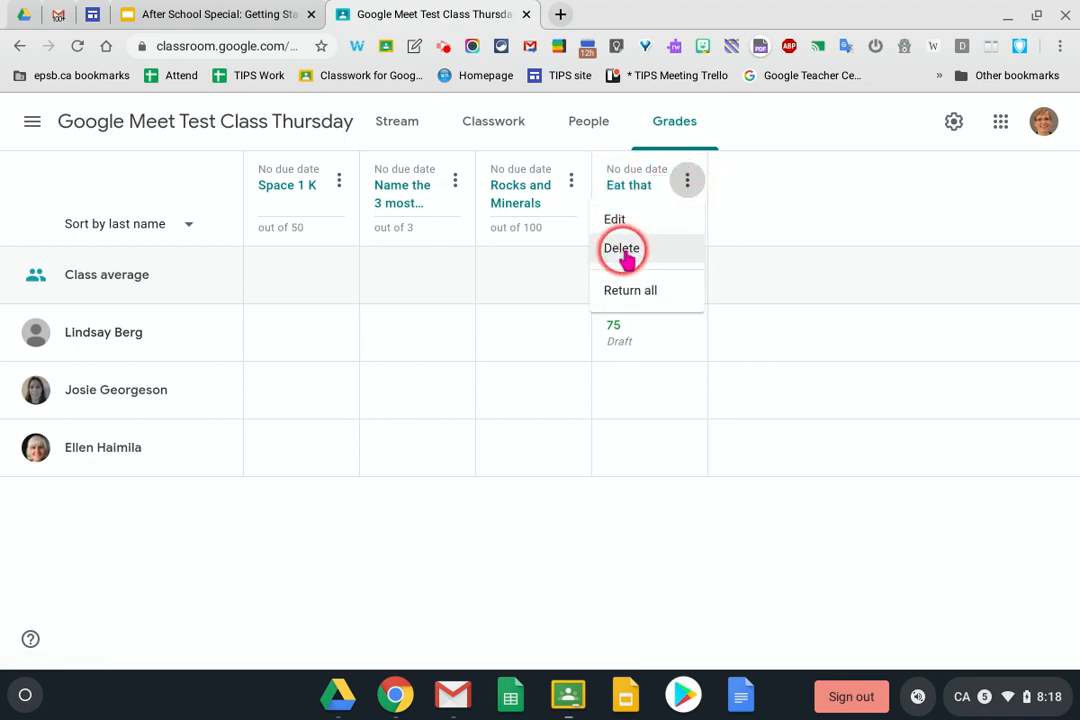
click(880, 188)
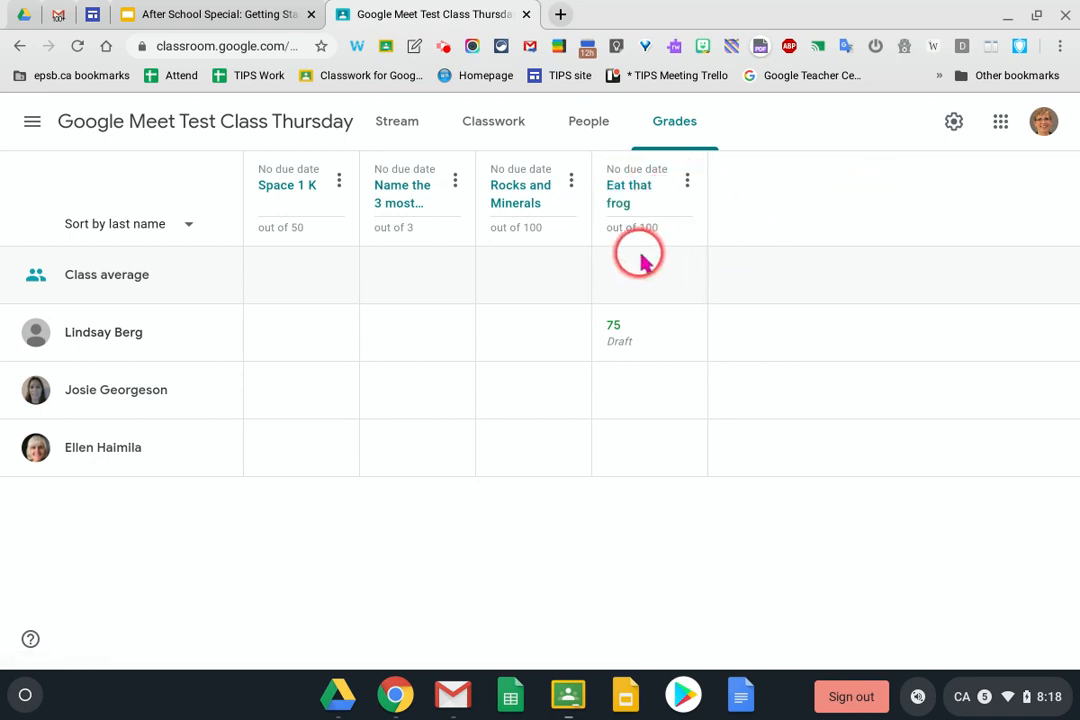
click(641, 386)
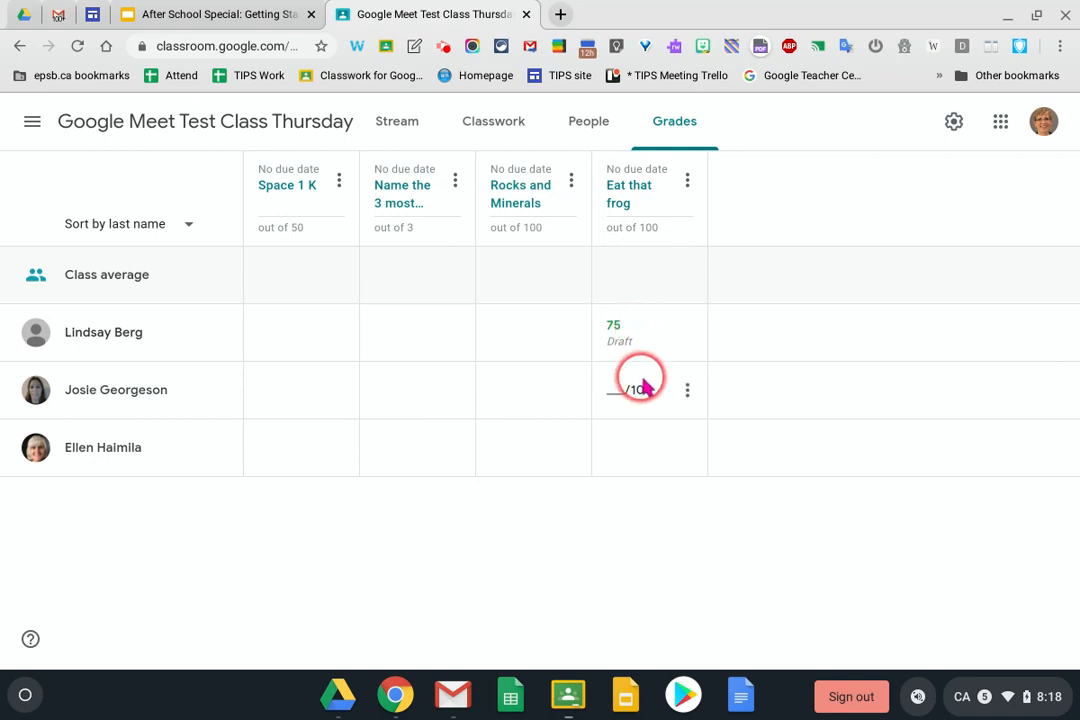
click(619, 392)
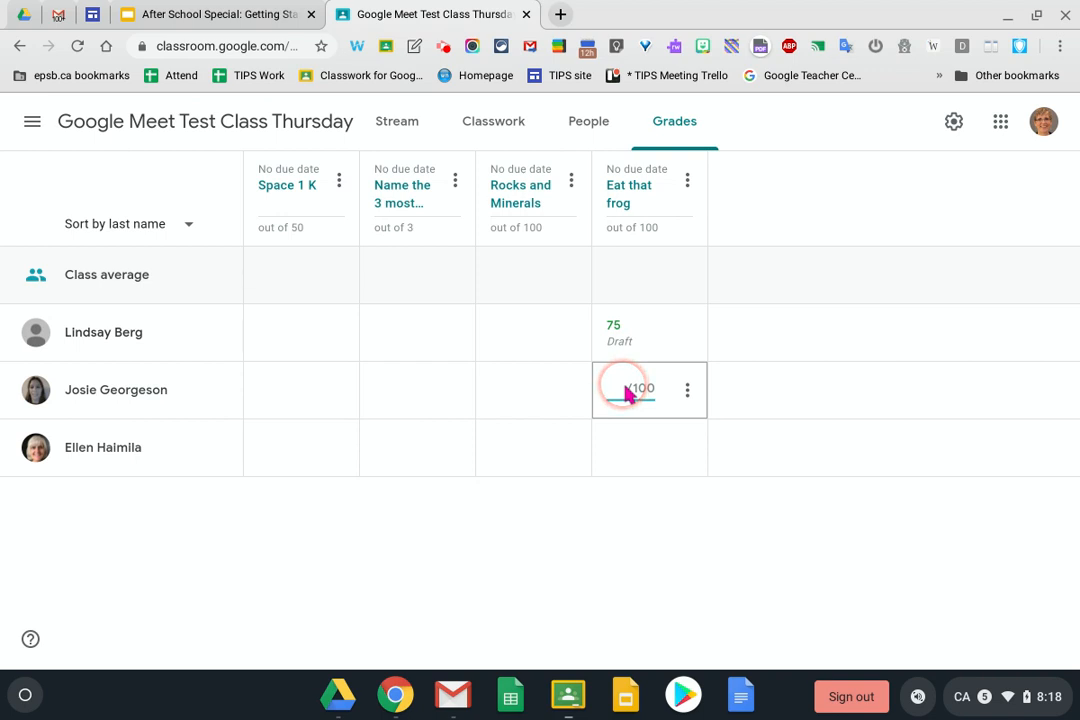
text(55)
click(781, 378)
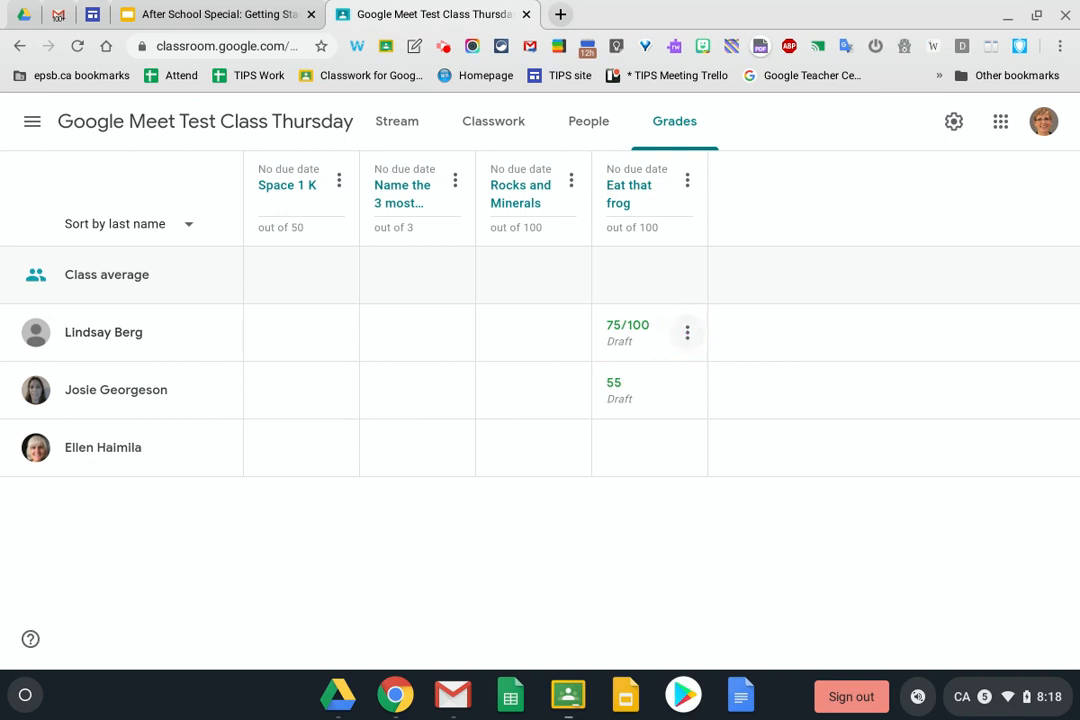
Open the first student's Eat that frog submission for grading
click(688, 334)
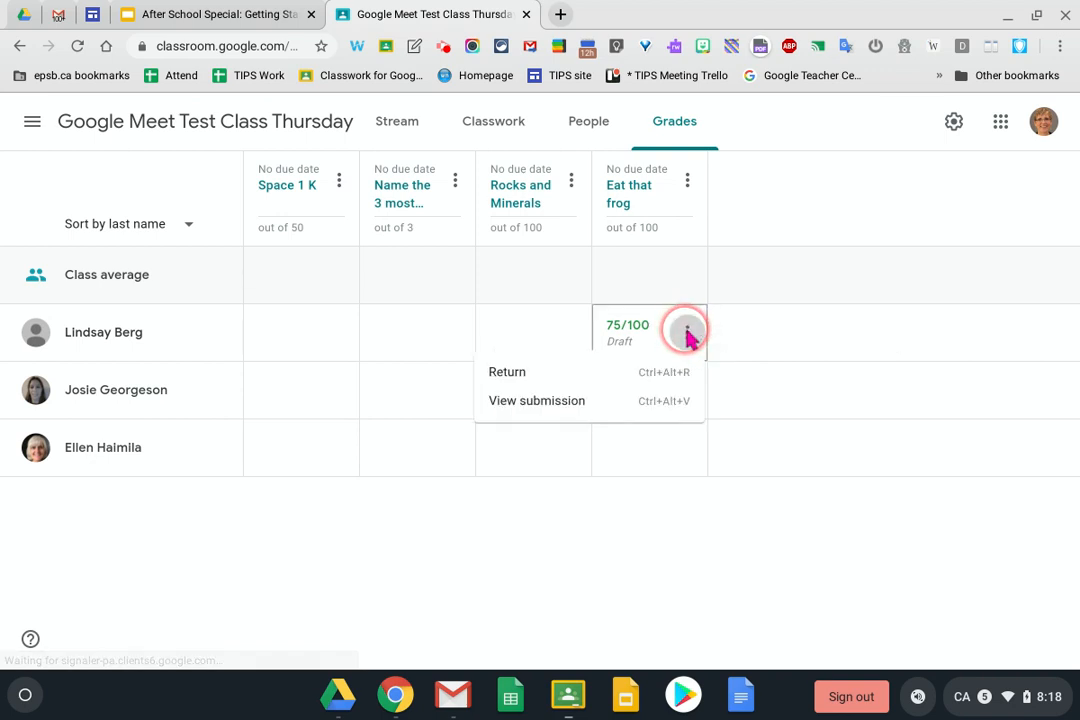
click(493, 380)
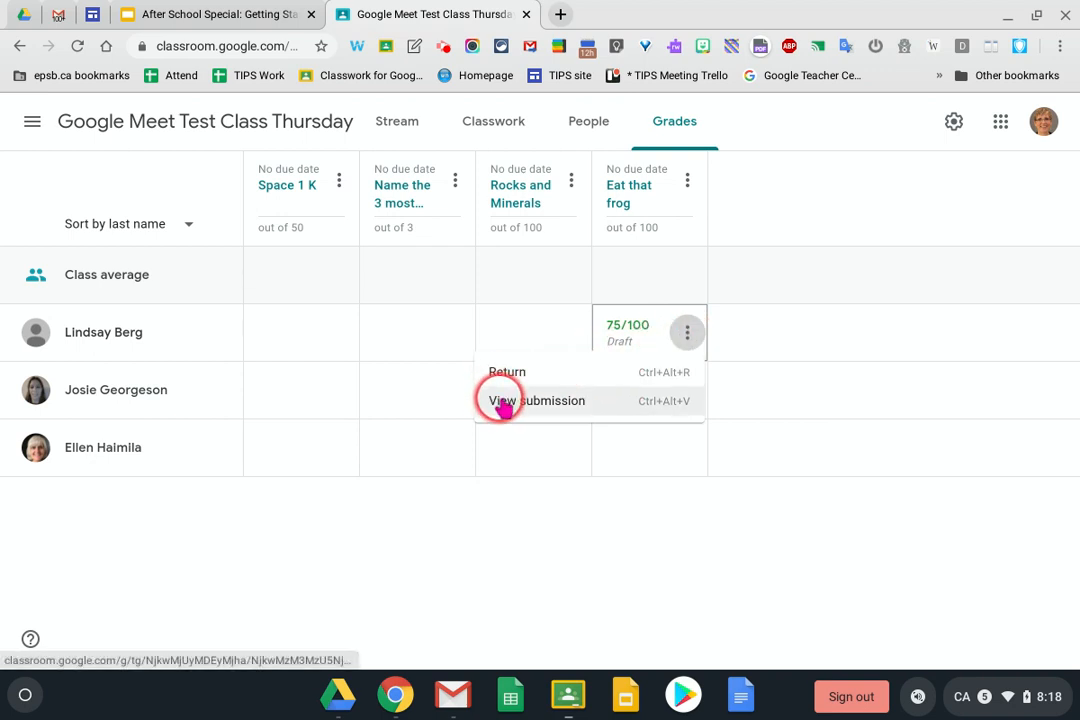
click(503, 403)
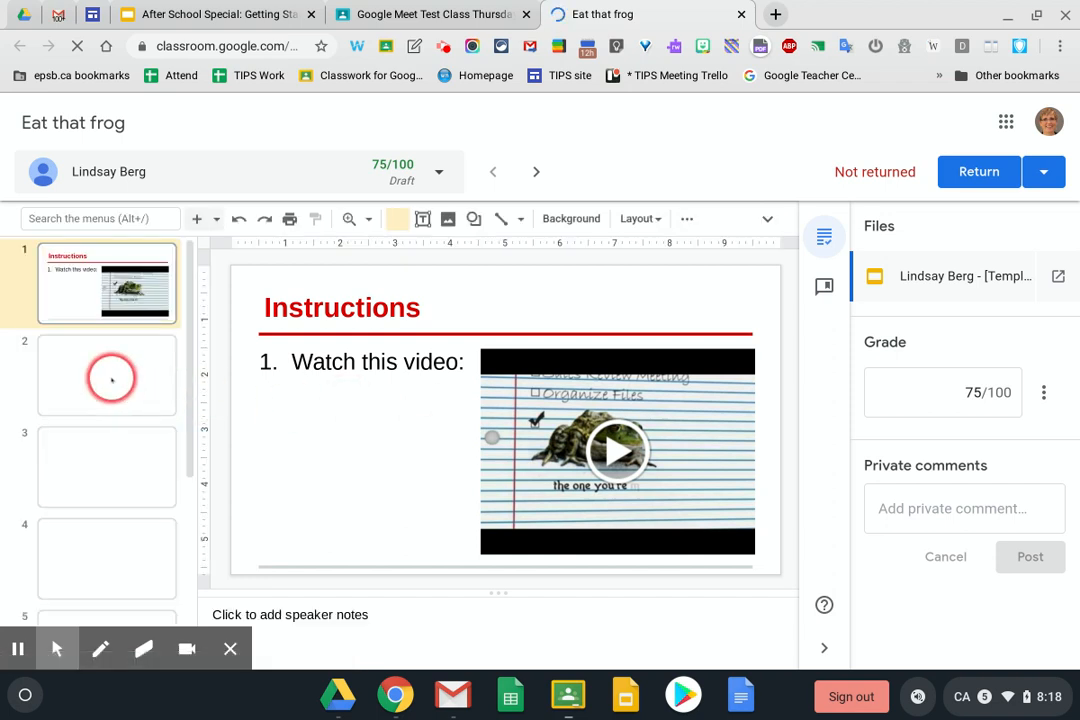
Review the submission's slides, return to slide 2's questions, and start a private comment 'TYH'
click(116, 380)
click(118, 450)
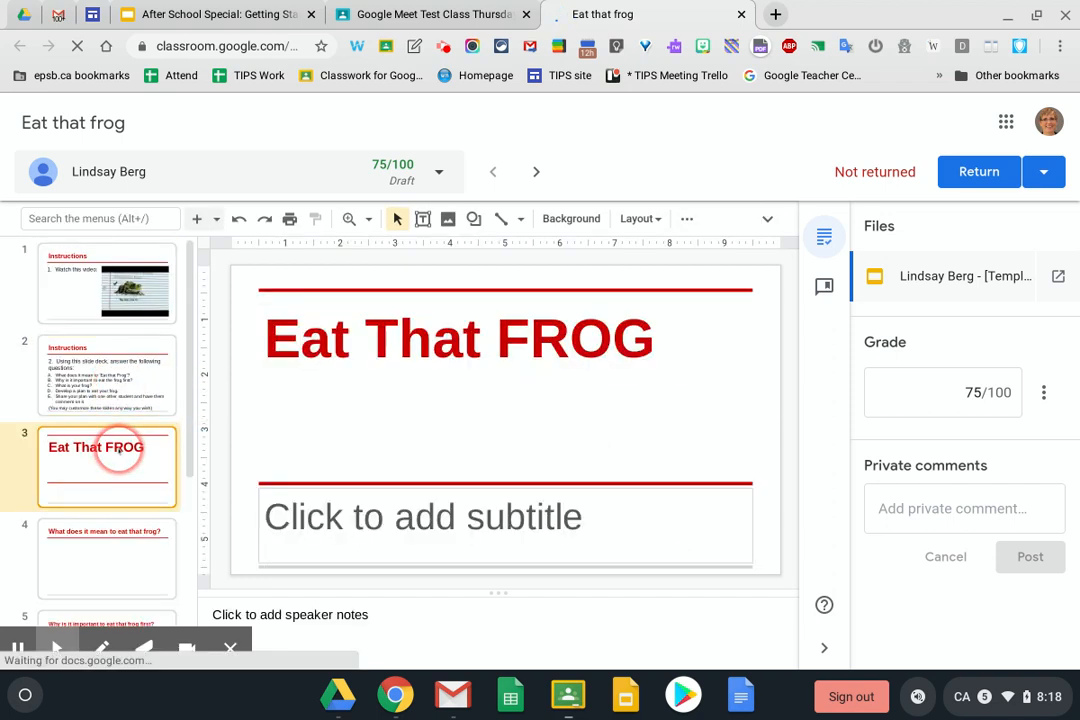
click(123, 390)
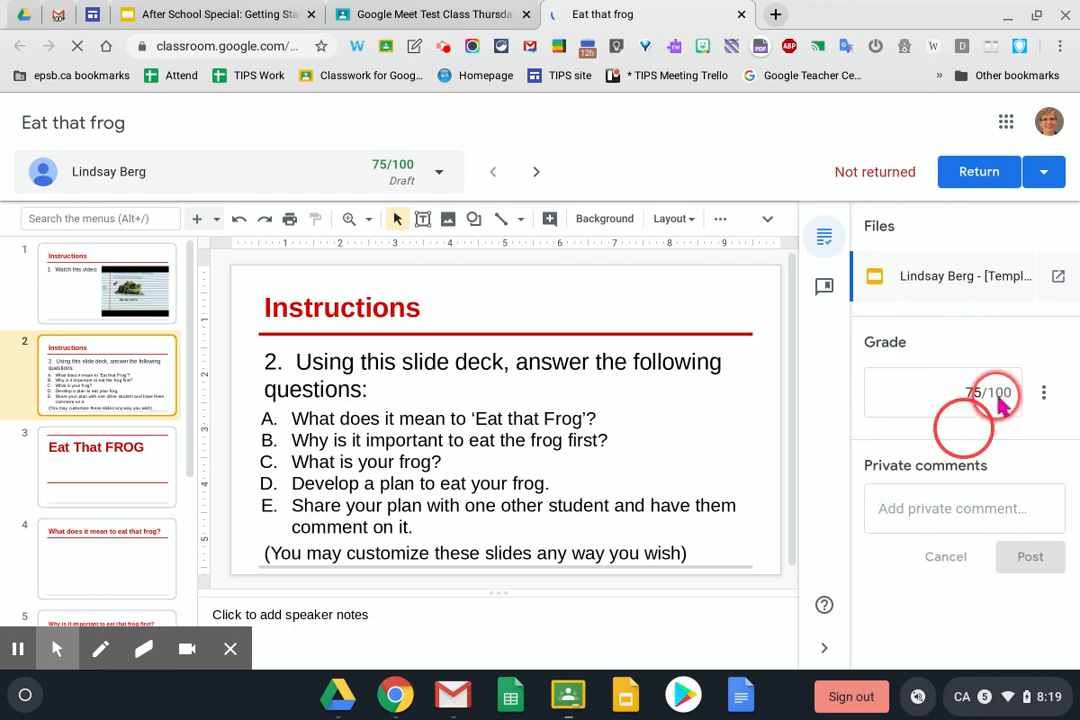
click(922, 515)
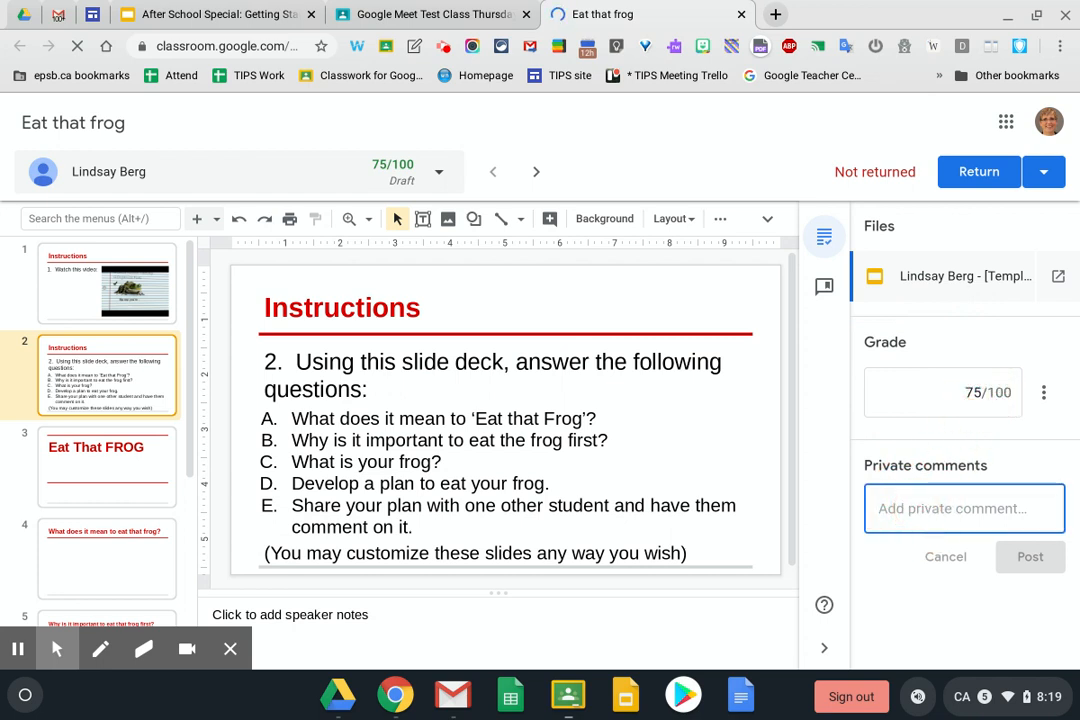
text(TYH)
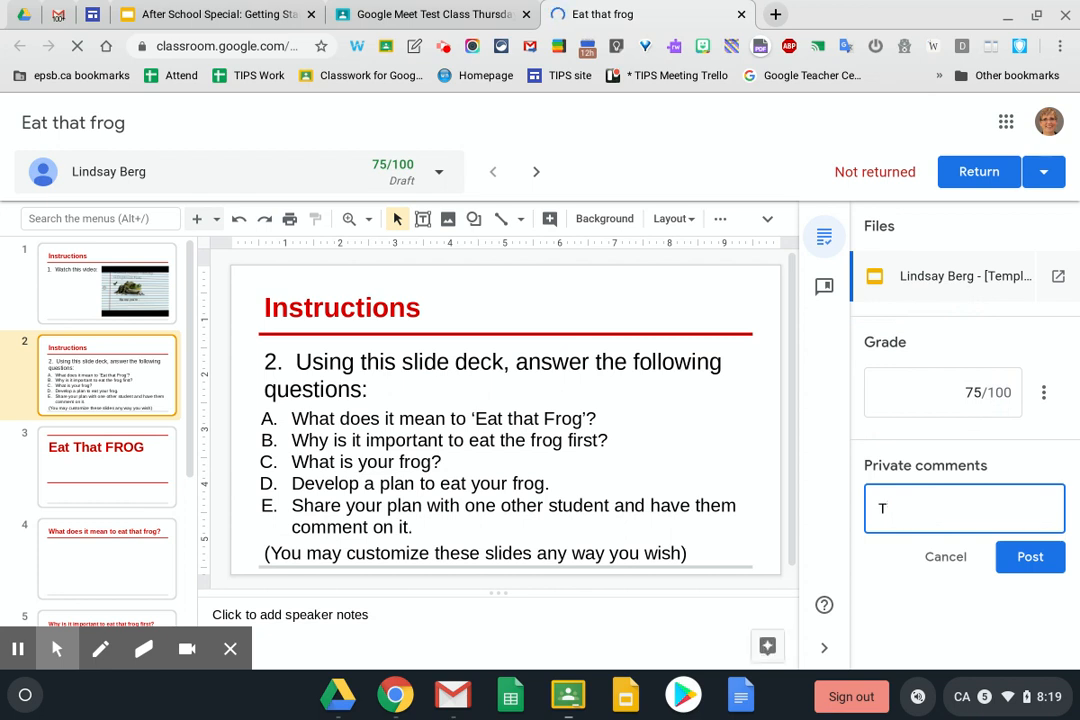